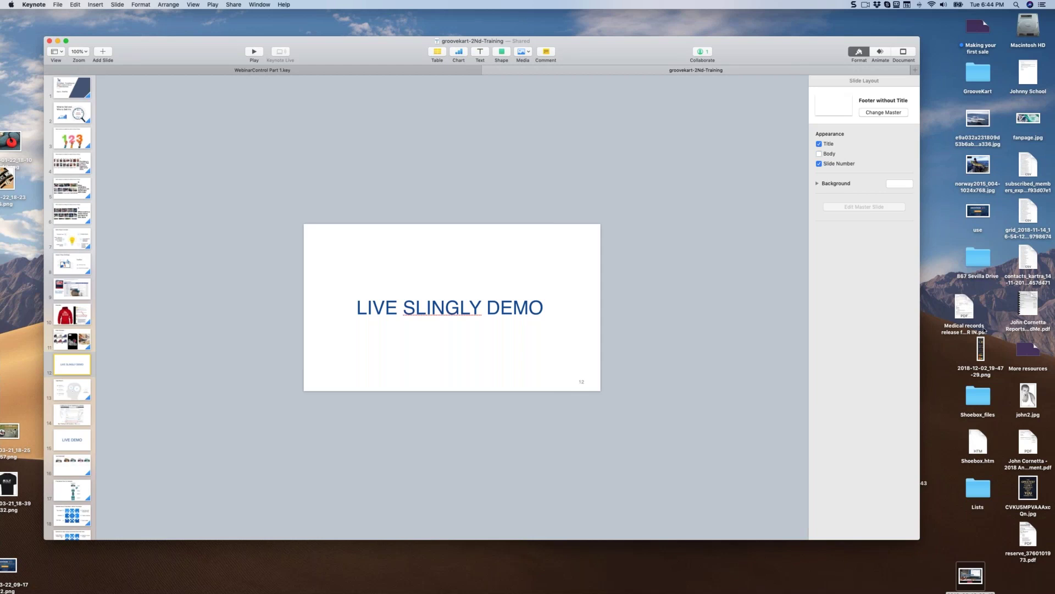
# - Minimize the groovekart-2Nd-Training presentation window and switch to Chrome
pyautogui.press('super+Tab')
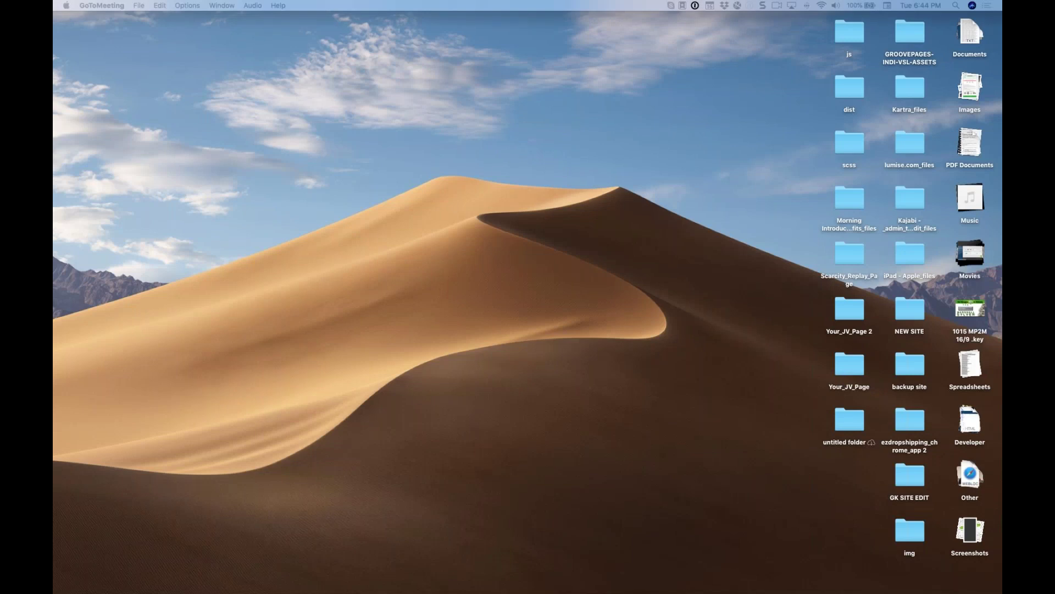
pyautogui.moveTo(638, 577)
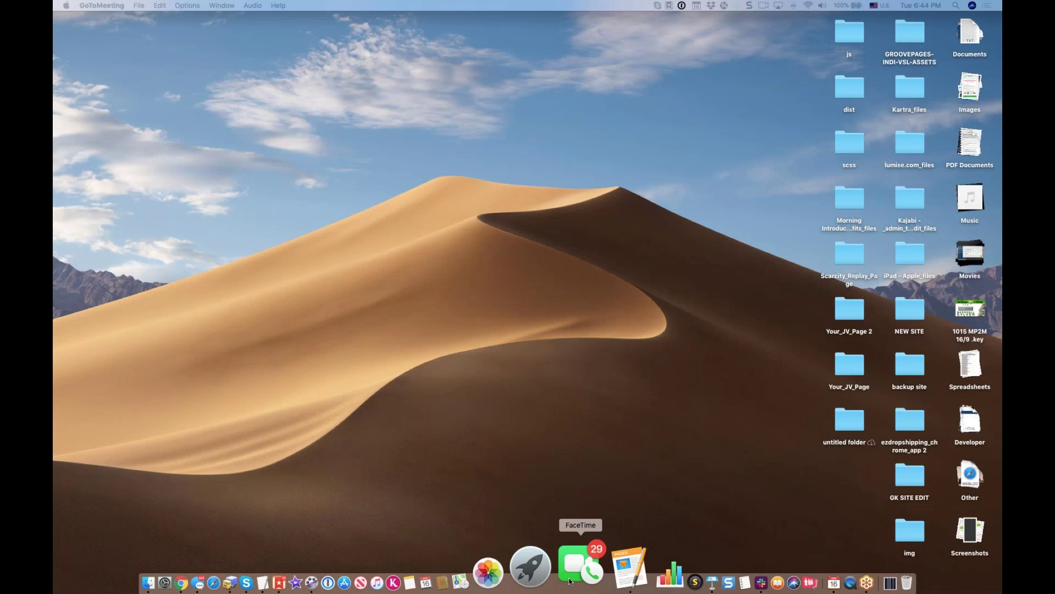
pyautogui.click(641, 569)
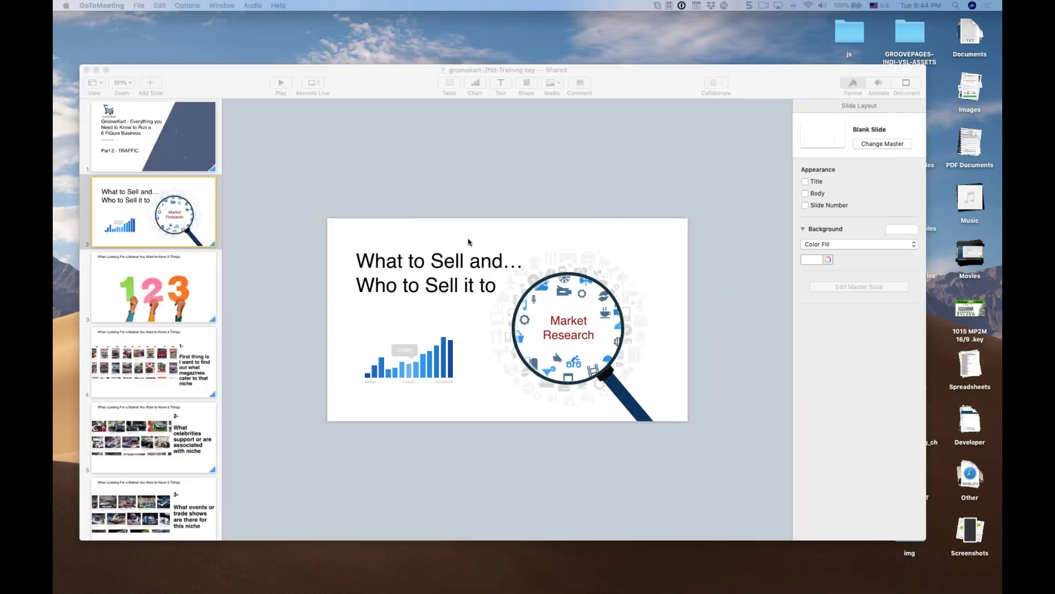
pyautogui.click(98, 70)
pyautogui.moveTo(225, 574)
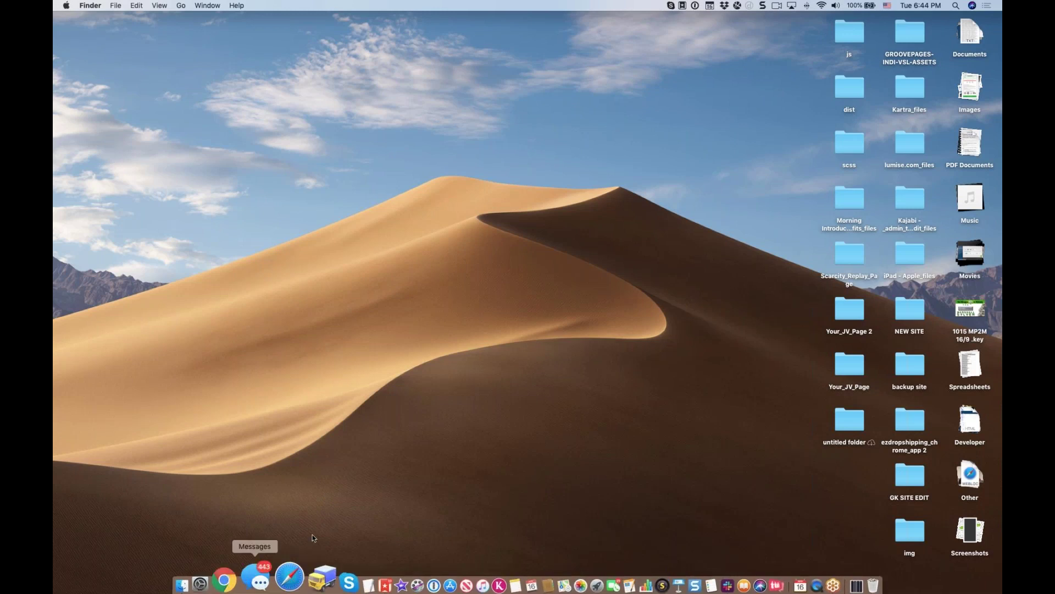
pyautogui.click(253, 580)
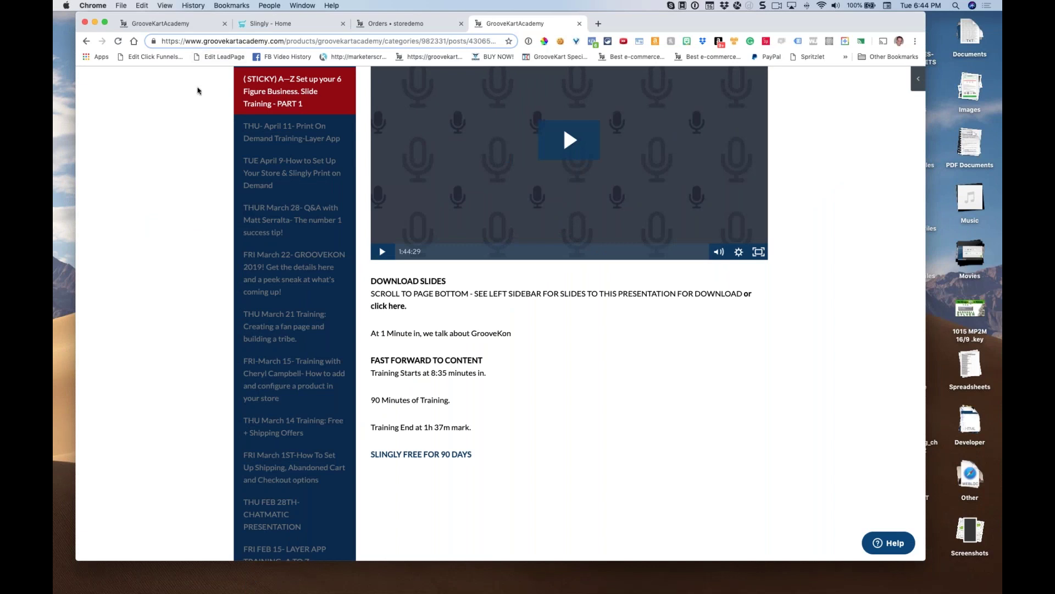
# - Look through the open Slingly and GrooveKartAcademy pages and bring up the storedemo Orders page
pyautogui.click(275, 26)
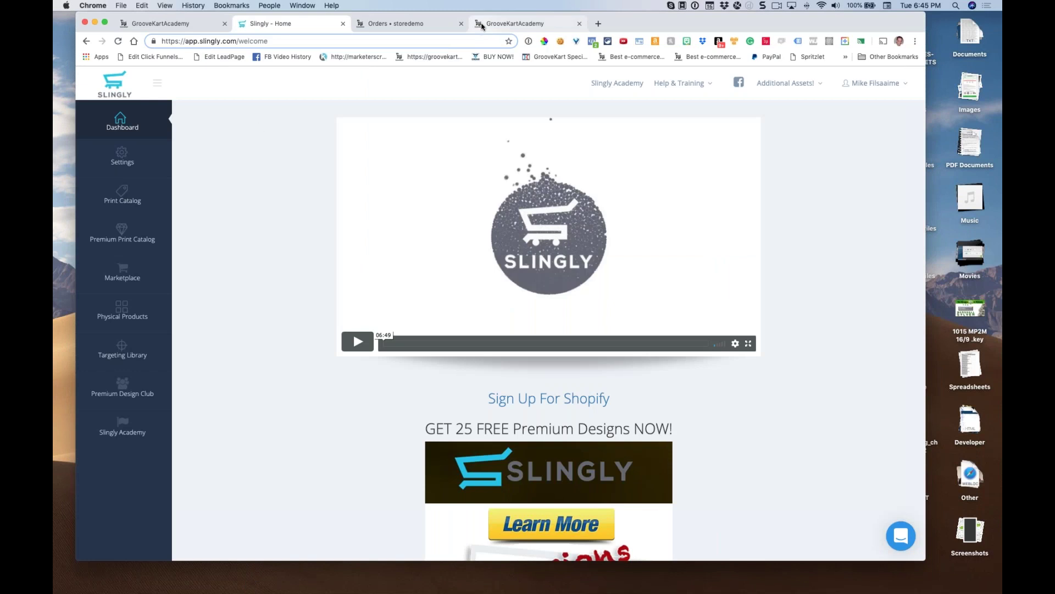
pyautogui.click(482, 26)
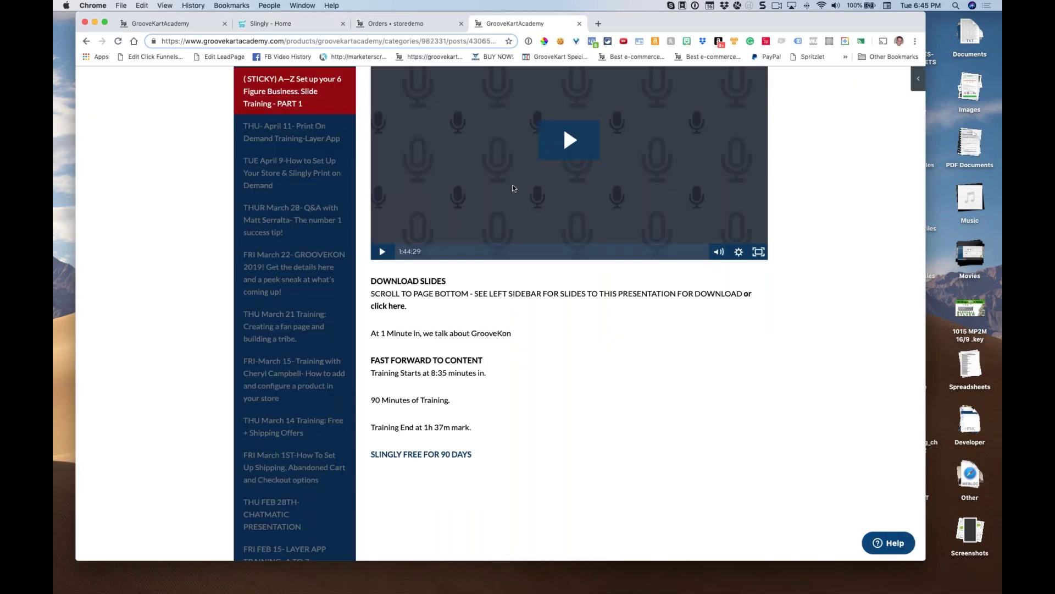
pyautogui.scroll(4, 514, 188)
pyautogui.scroll(2, 772, 135)
pyautogui.click(728, 154)
pyautogui.click(181, 23)
pyautogui.click(412, 24)
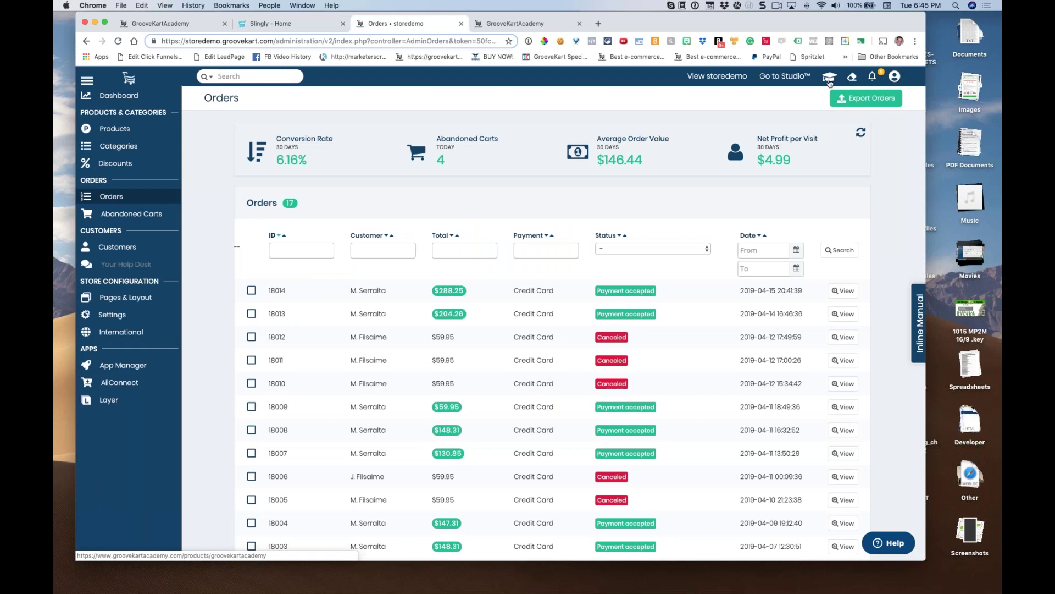
# - Open GrooveKart Academy from the store admin and review the PART 1 slide training in the Webinars' Training Events On Demand
pyautogui.click(829, 80)
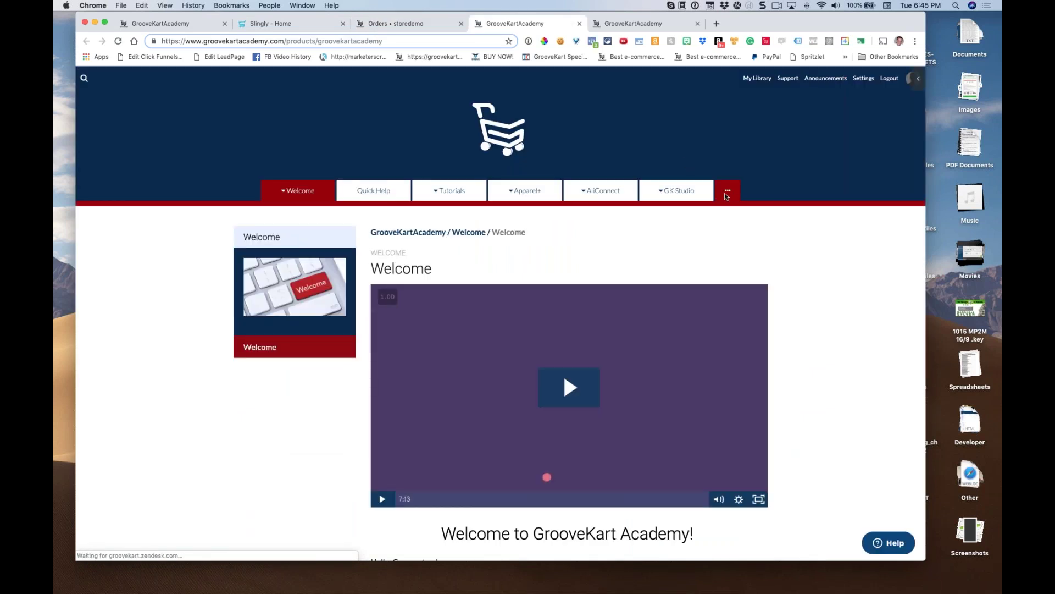
pyautogui.click(728, 193)
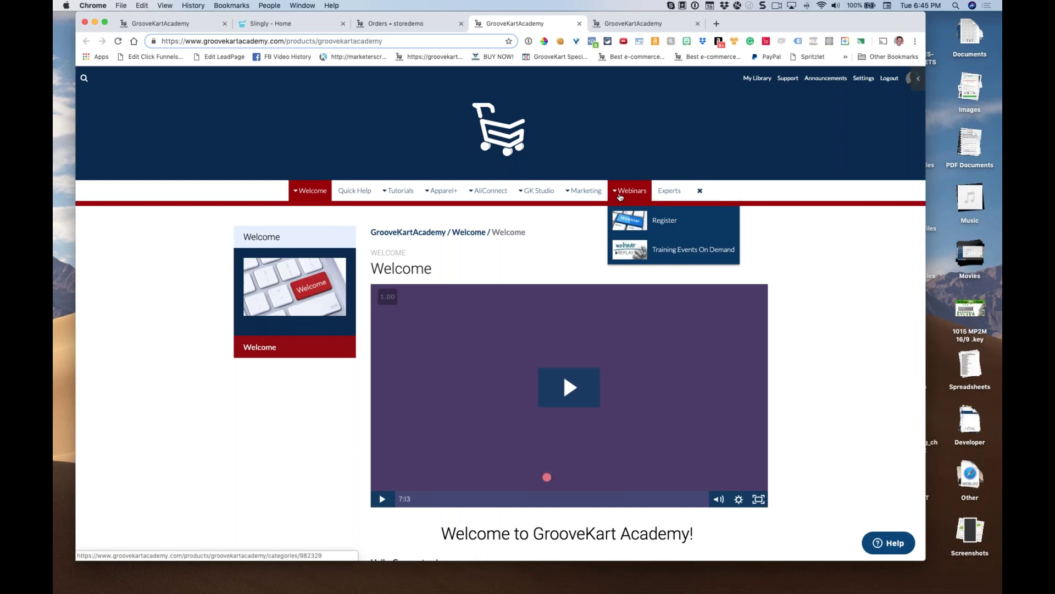
pyautogui.moveTo(632, 190)
pyautogui.click(645, 252)
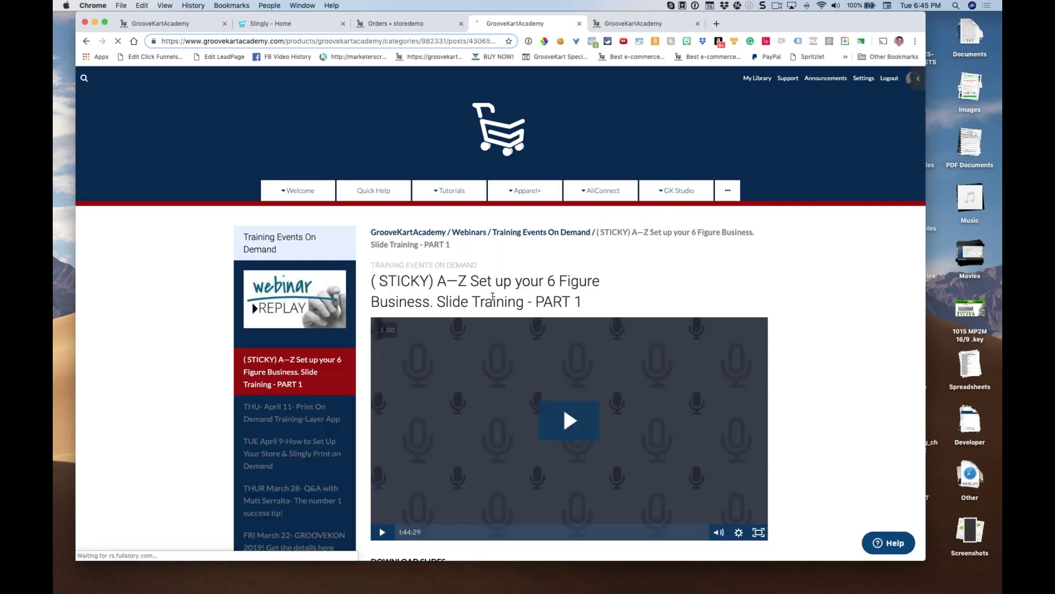
pyautogui.scroll(-1, 567, 295)
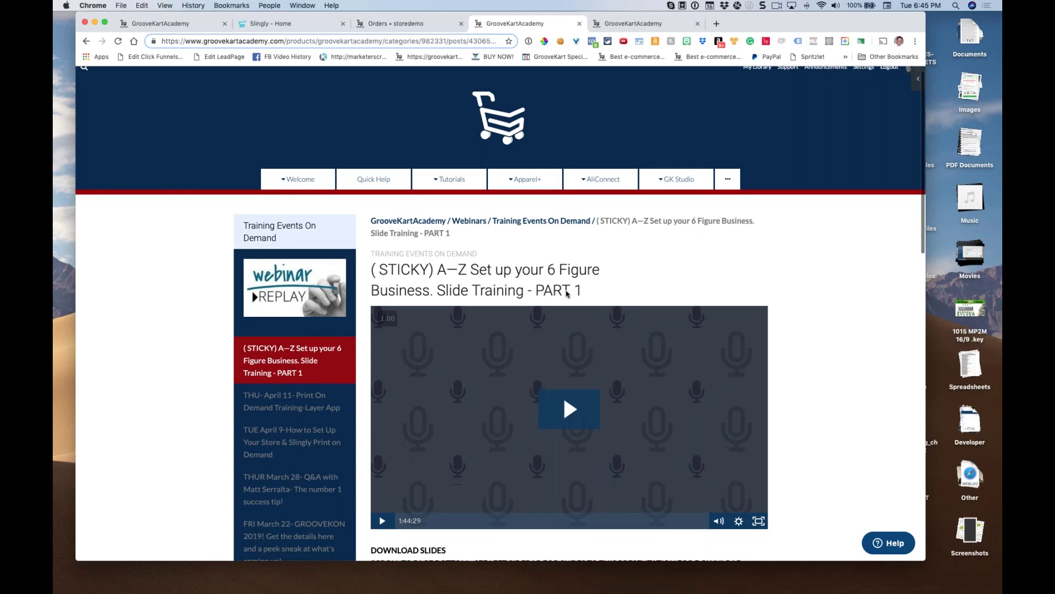
pyautogui.scroll(-10, 567, 292)
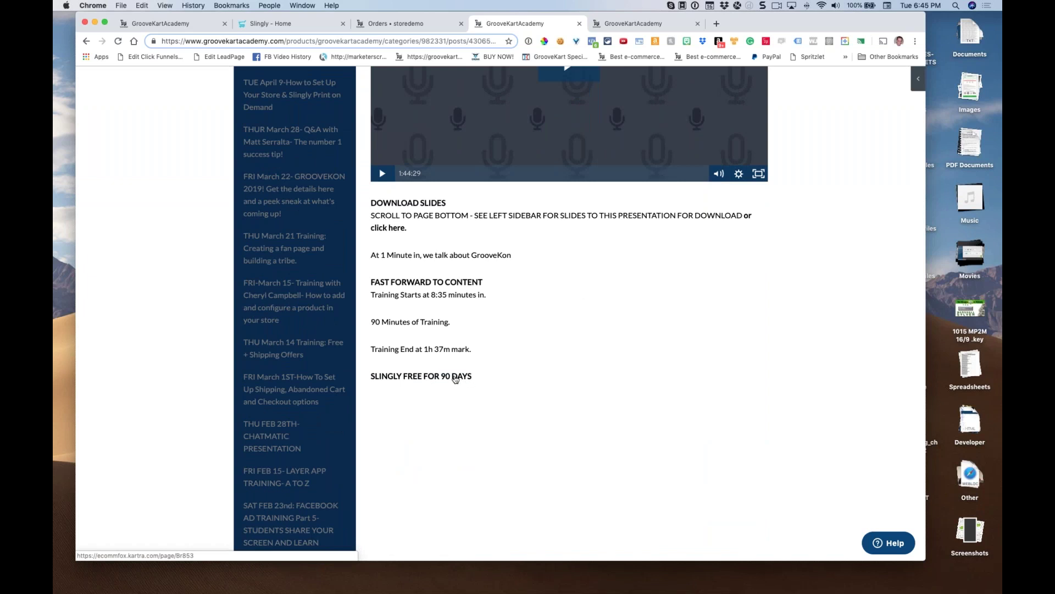
pyautogui.scroll(1, 519, 361)
pyautogui.scroll(10, 519, 361)
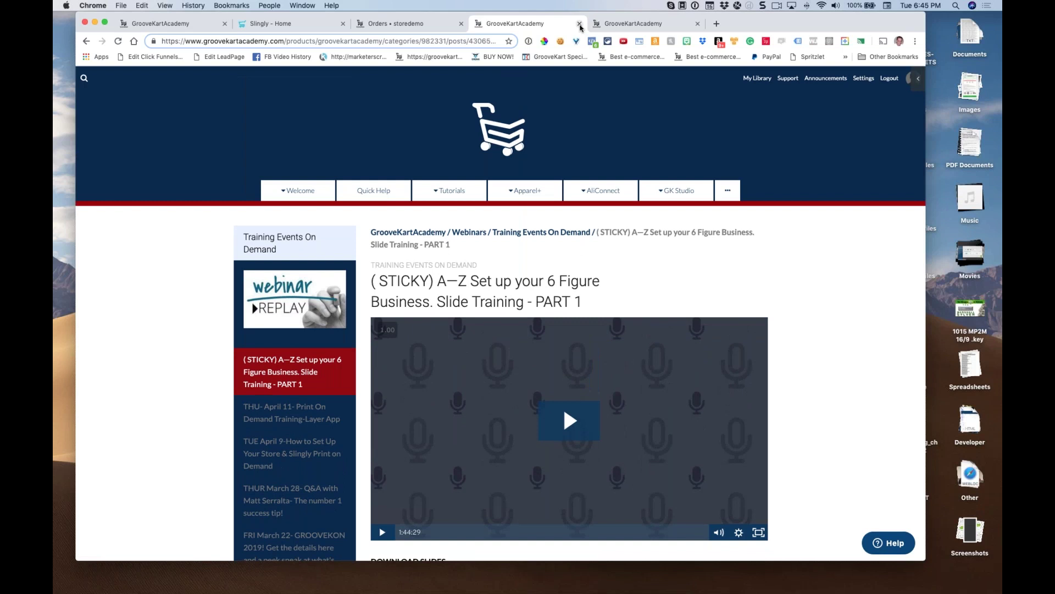
# - Close the Academy training page and open the Slingly POD Catalog in Slingly
pyautogui.click(580, 24)
pyautogui.click(272, 24)
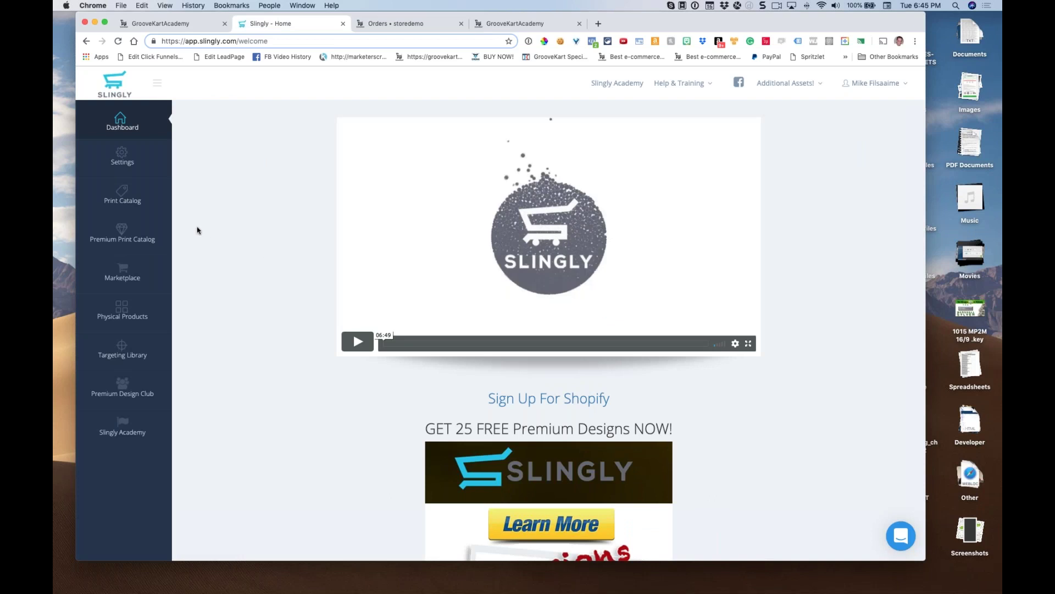
pyautogui.moveTo(165, 209)
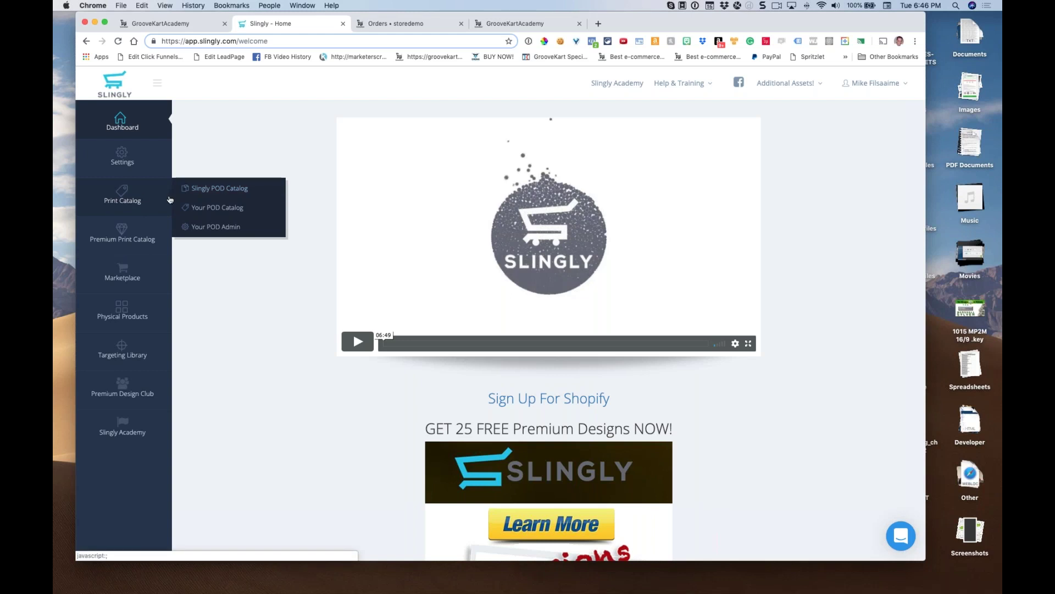
pyautogui.click(201, 190)
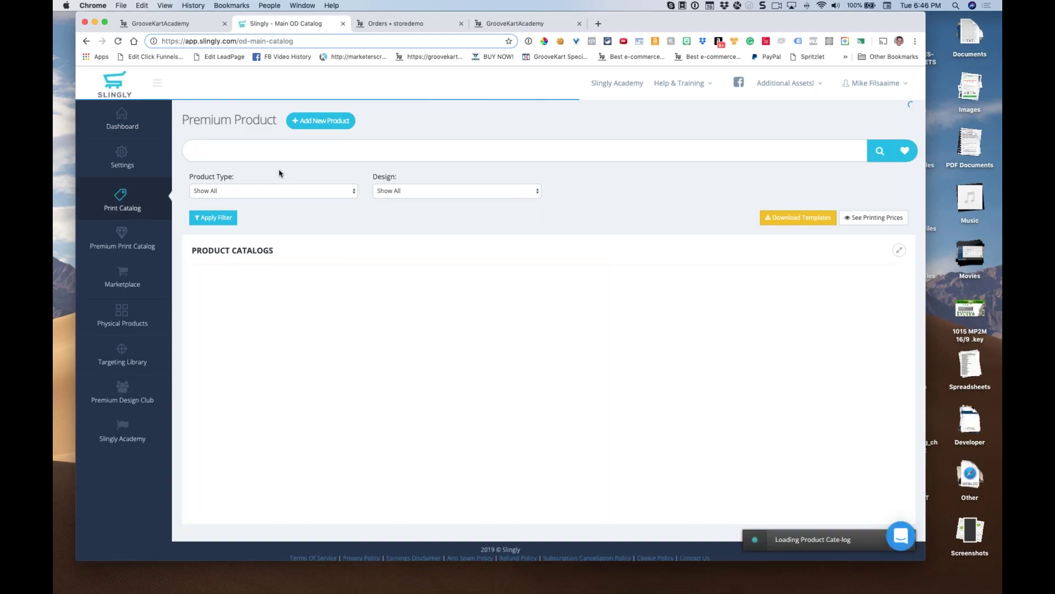
# - Browse the print catalog's designs filtered by product type, first 11oz Black Mug and after that Water Bottle Stainless
pyautogui.click(265, 191)
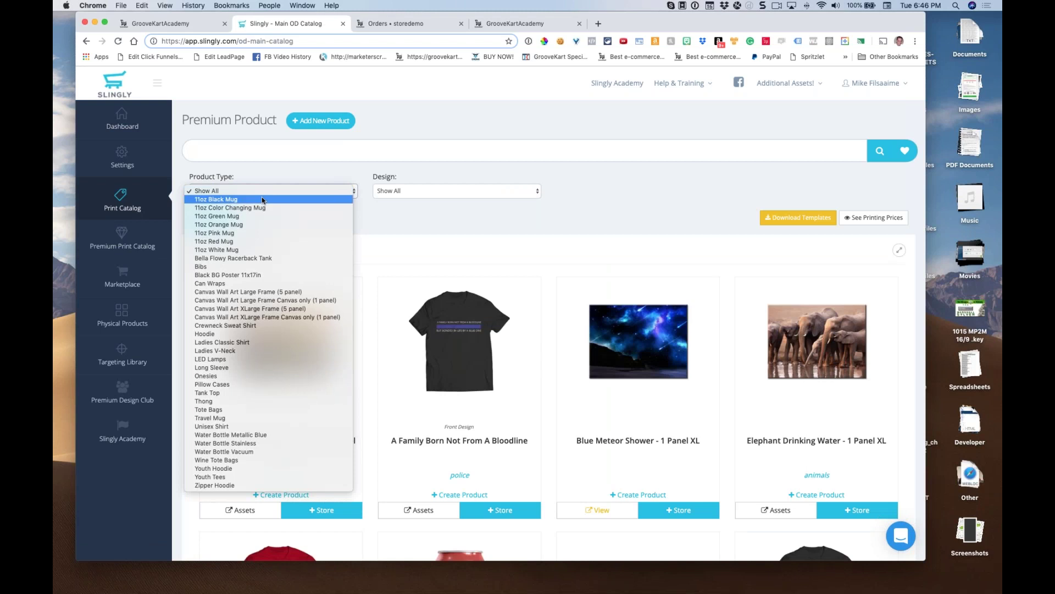
pyautogui.click(262, 199)
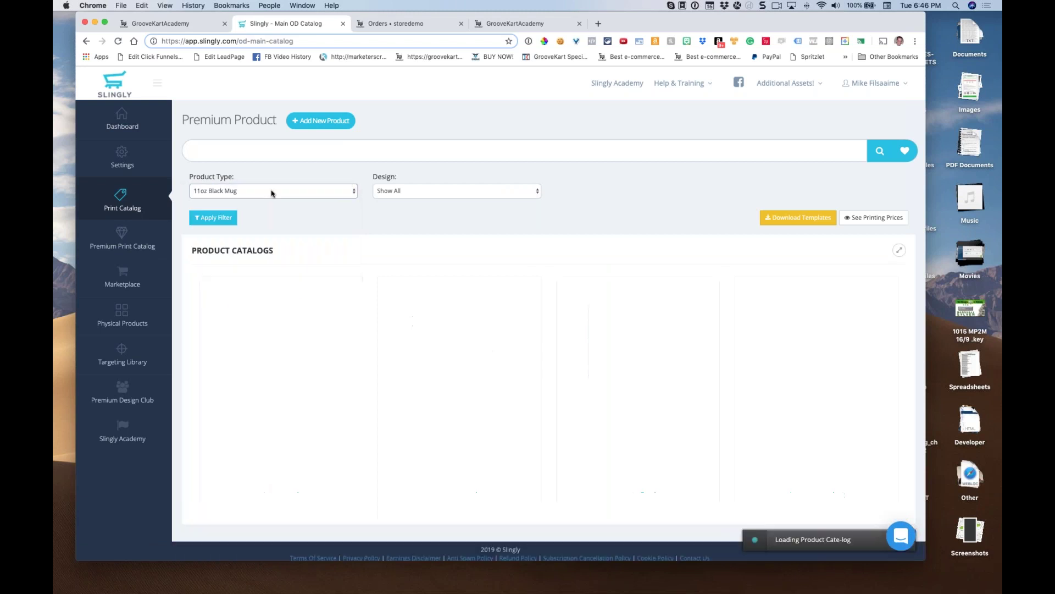
pyautogui.click(271, 191)
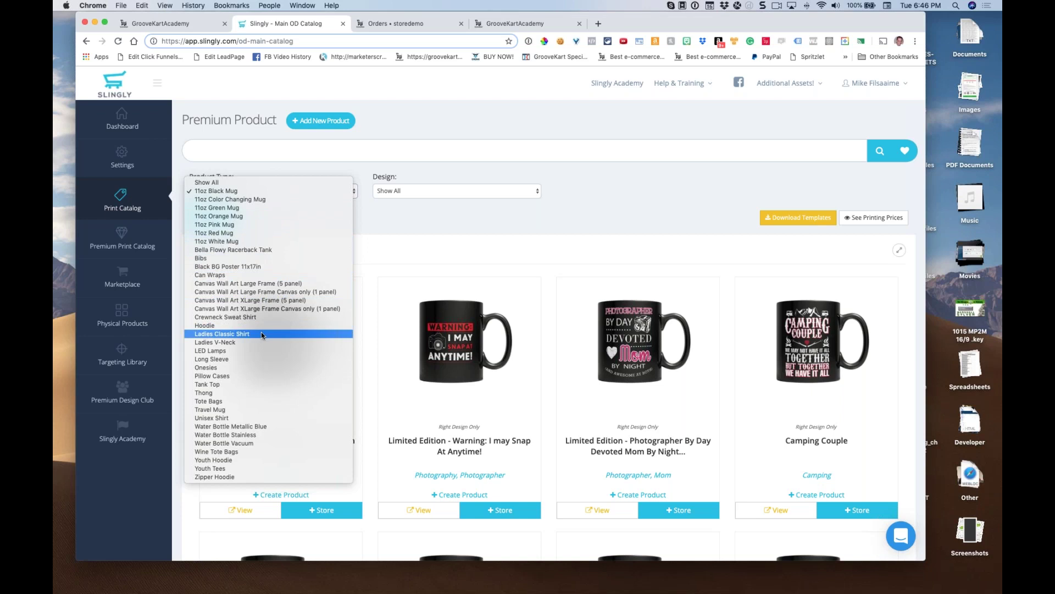
pyautogui.click(242, 436)
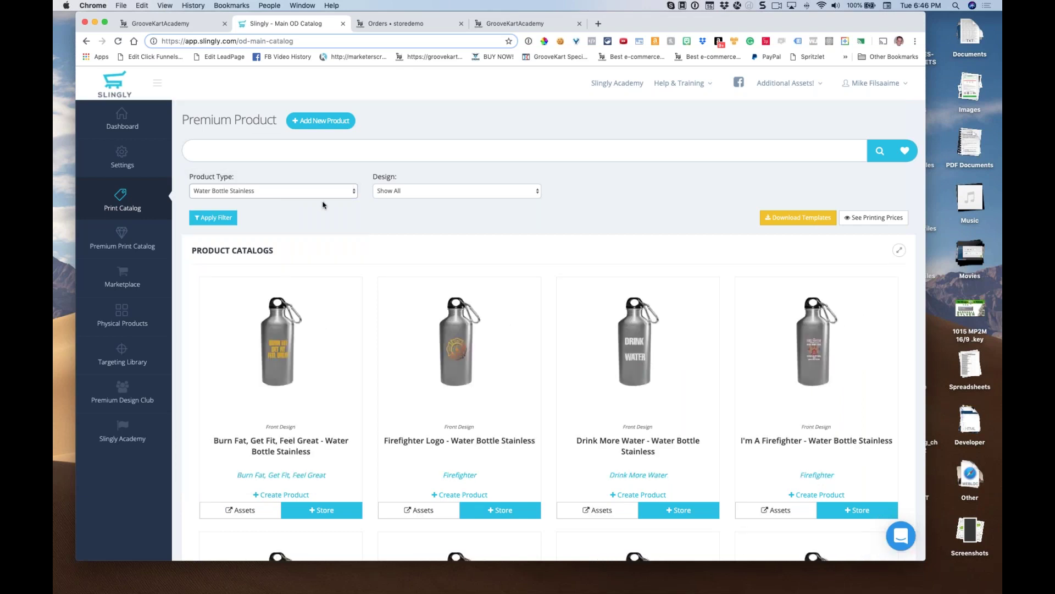
pyautogui.scroll(-2, 528, 253)
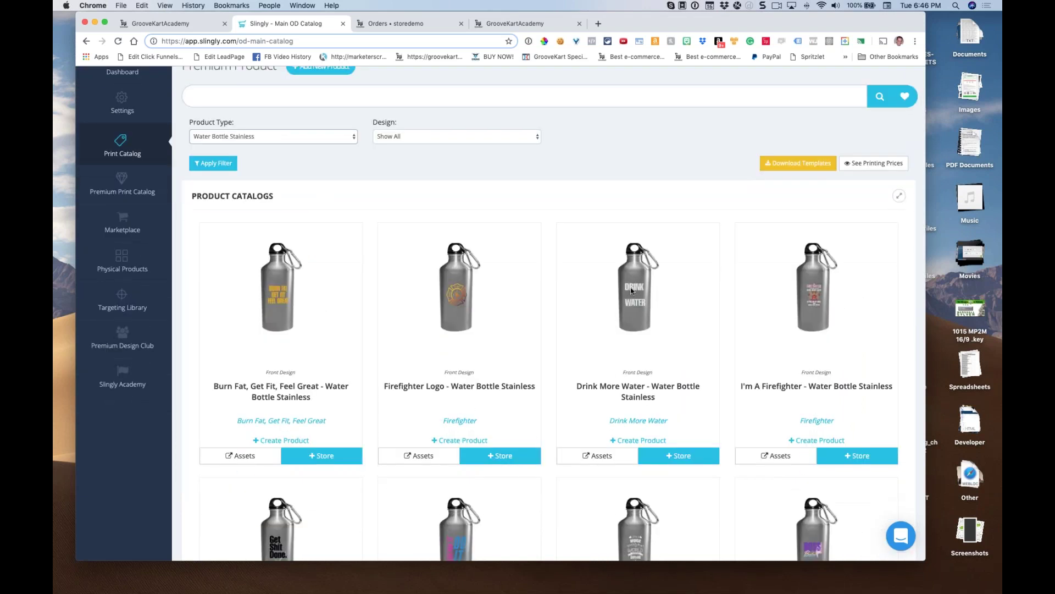
pyautogui.scroll(-3, 625, 301)
pyautogui.scroll(5, 236, 252)
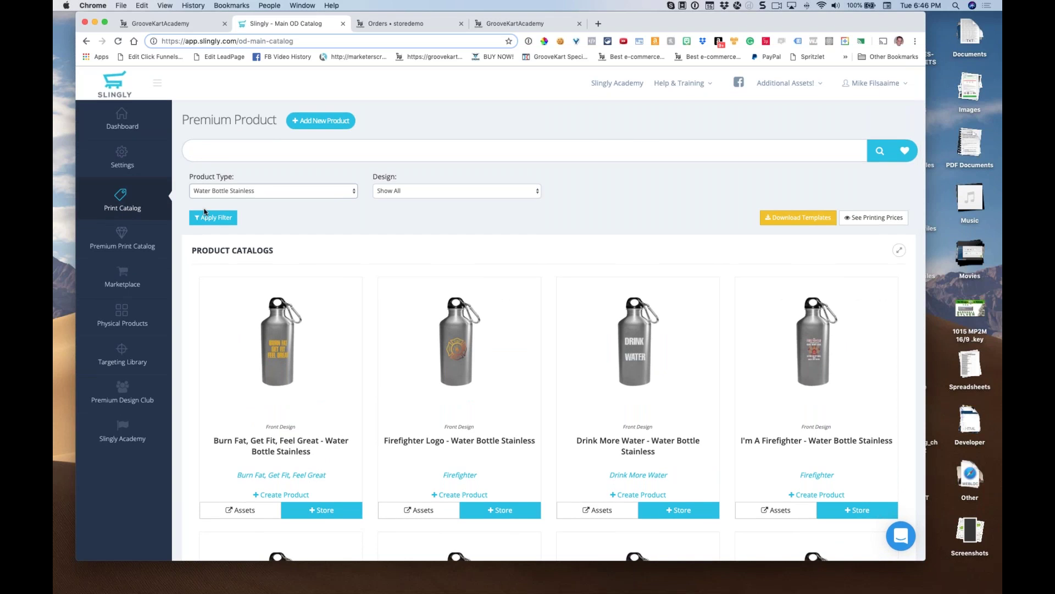
# - Search the stainless water bottle designs for "fire fighter"
pyautogui.click(255, 153)
pyautogui.write('f')
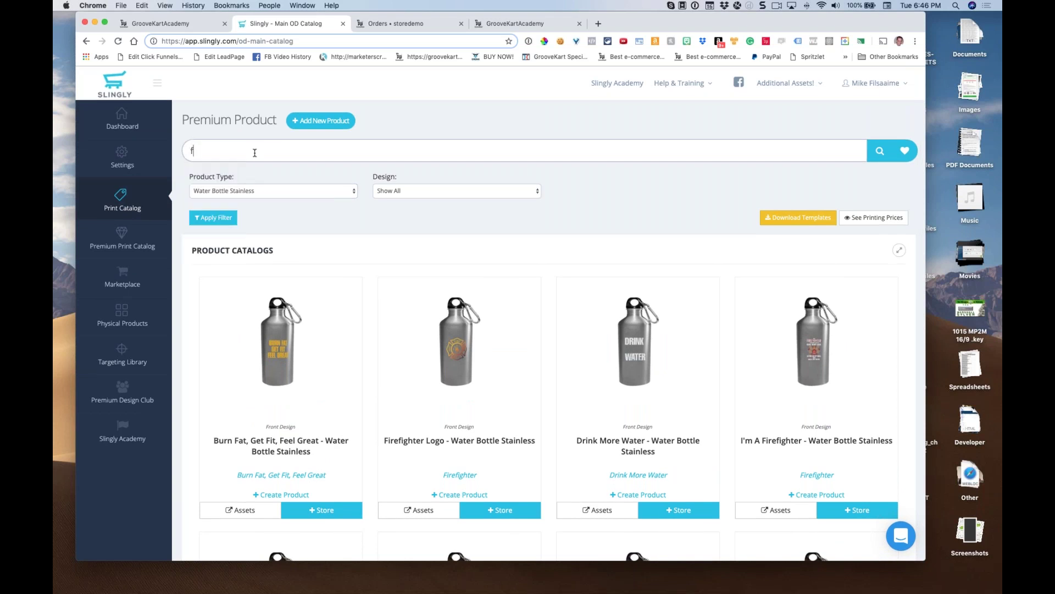
pyautogui.write('ire fighter')
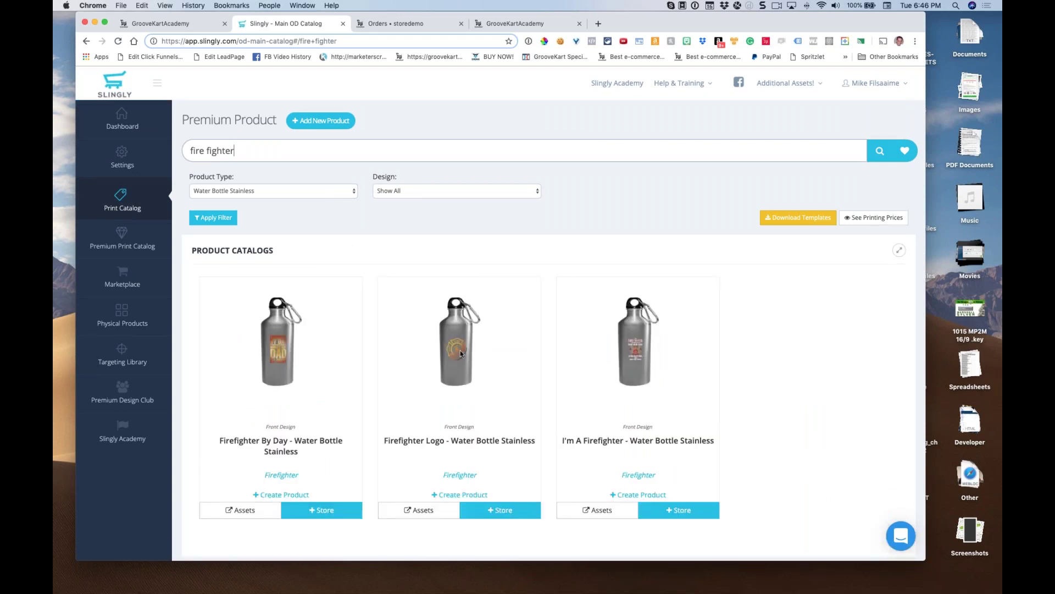
pyautogui.moveTo(390, 440); pyautogui.dragTo(484, 441)
pyautogui.click(474, 441)
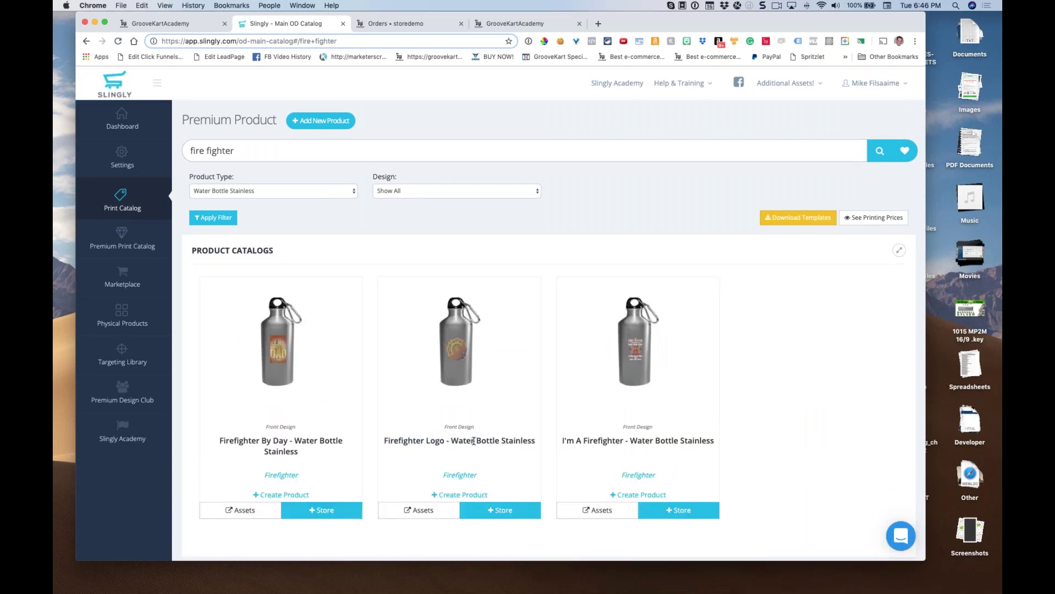
# - Clear the search text and reopen the Slingly POD Catalog to reset the product type filter
pyautogui.moveTo(214, 168)
pyautogui.tripleClick(311, 145)
pyautogui.click(311, 144)
pyautogui.tripleClick(312, 144)
pyautogui.press('BackSpace')
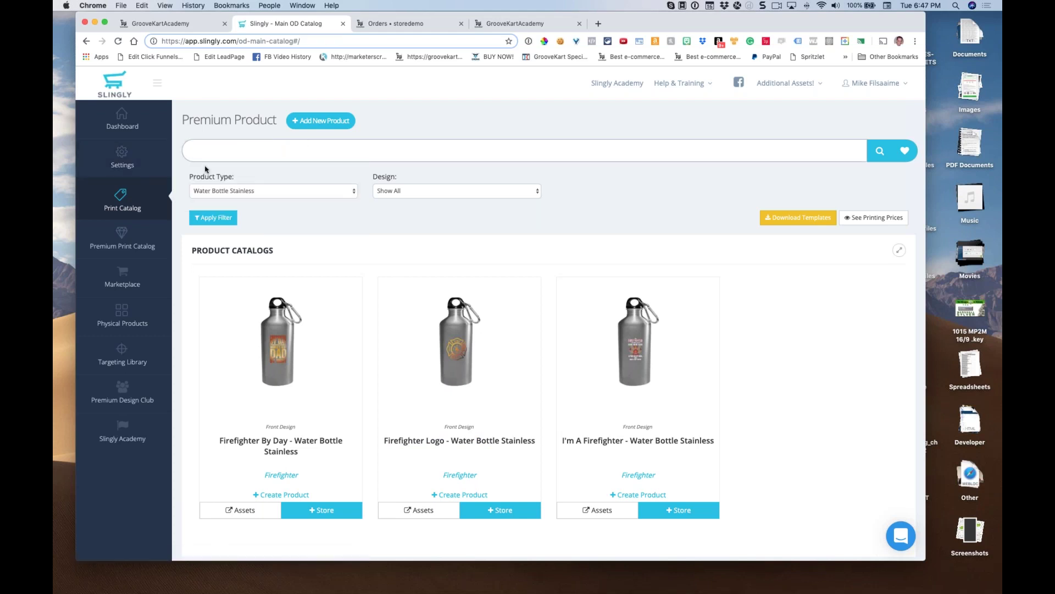
pyautogui.moveTo(122, 202)
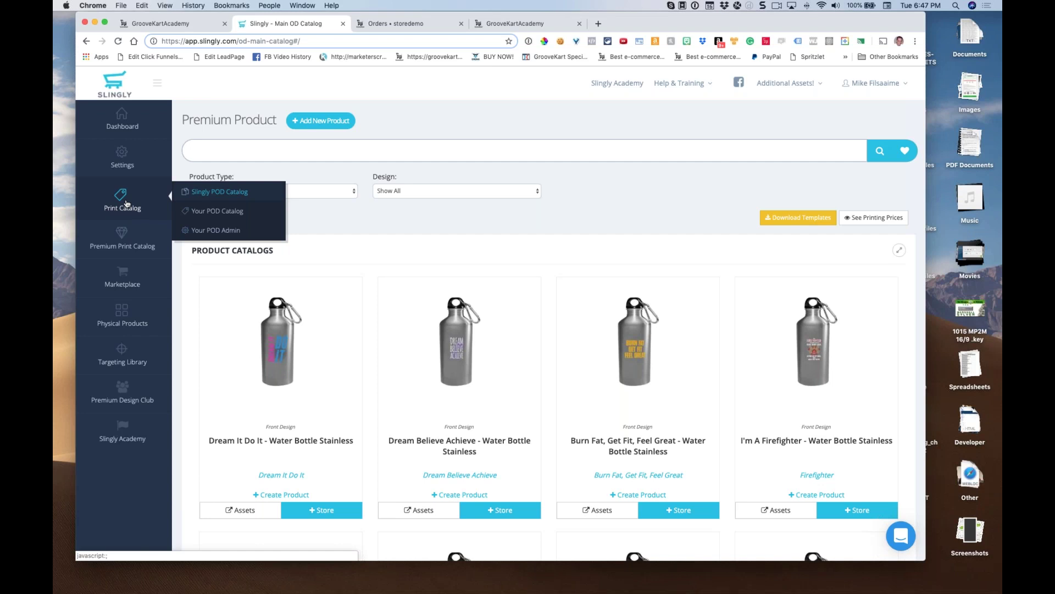
pyautogui.click(200, 192)
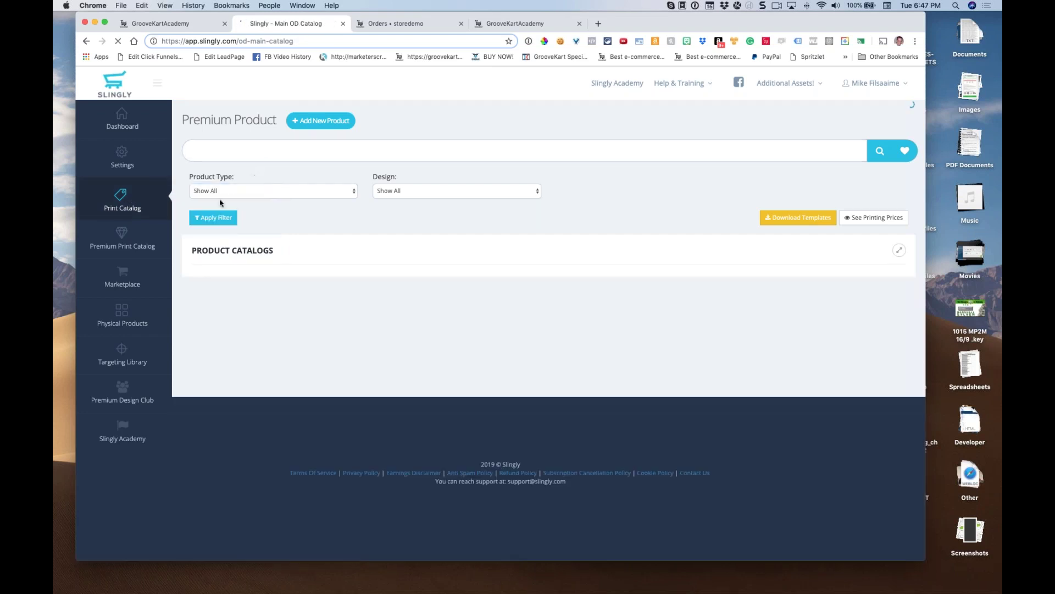
# - Search all product types in the catalog for "fire fighter" and browse the matching designs
pyautogui.click(227, 149)
pyautogui.write('fire fighter')
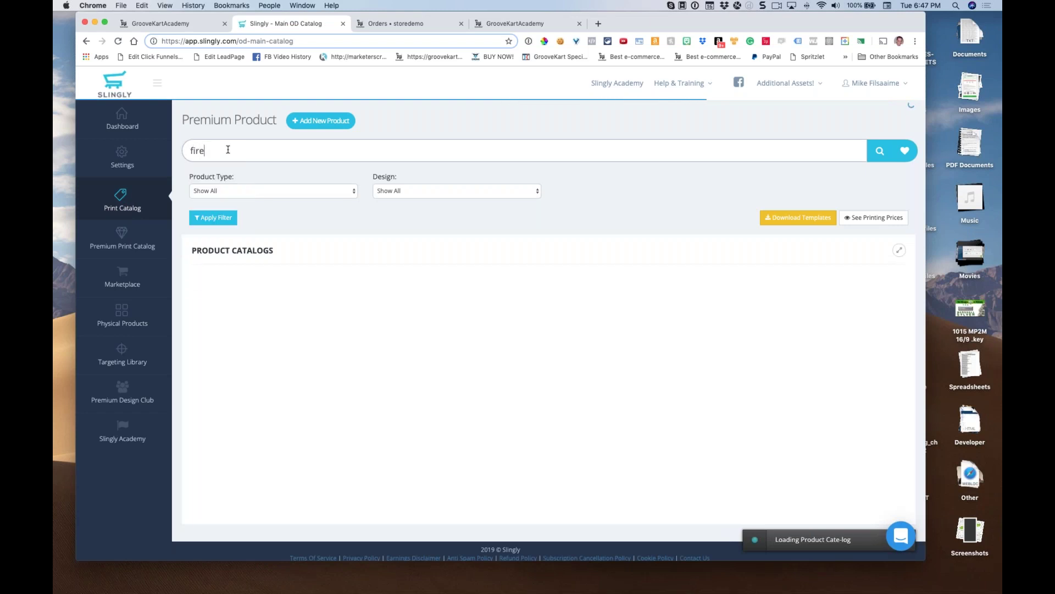
pyautogui.press('Return')
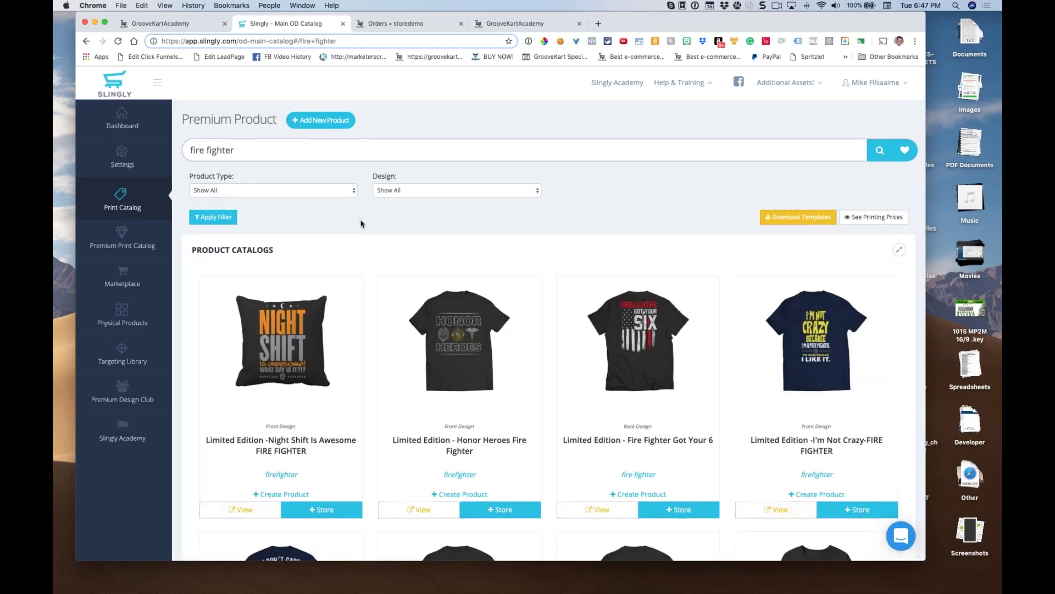
pyautogui.scroll(-3, 362, 223)
pyautogui.scroll(-2, 361, 224)
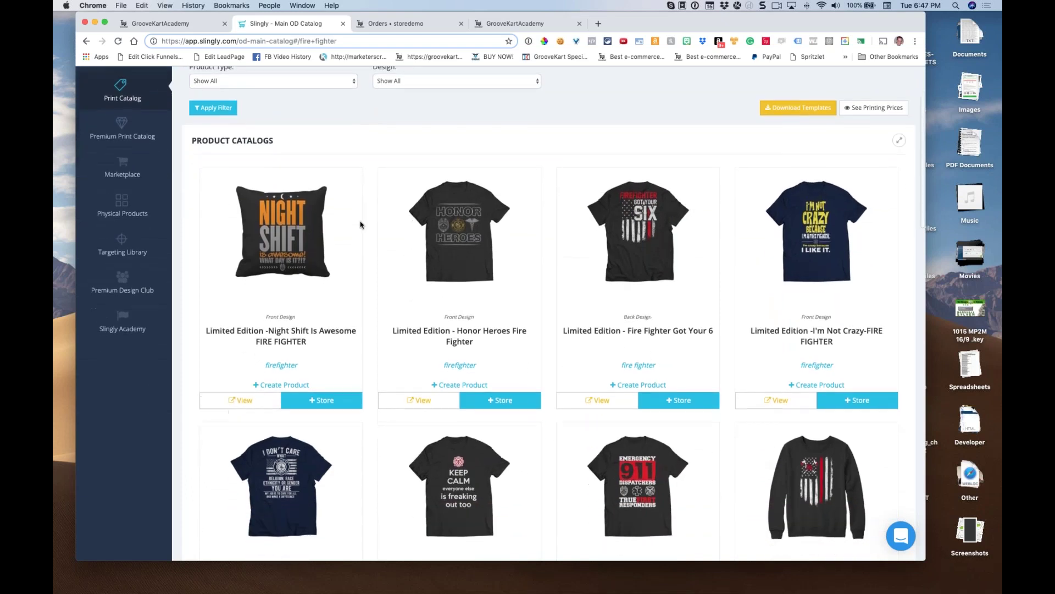
pyautogui.scroll(-4, 361, 224)
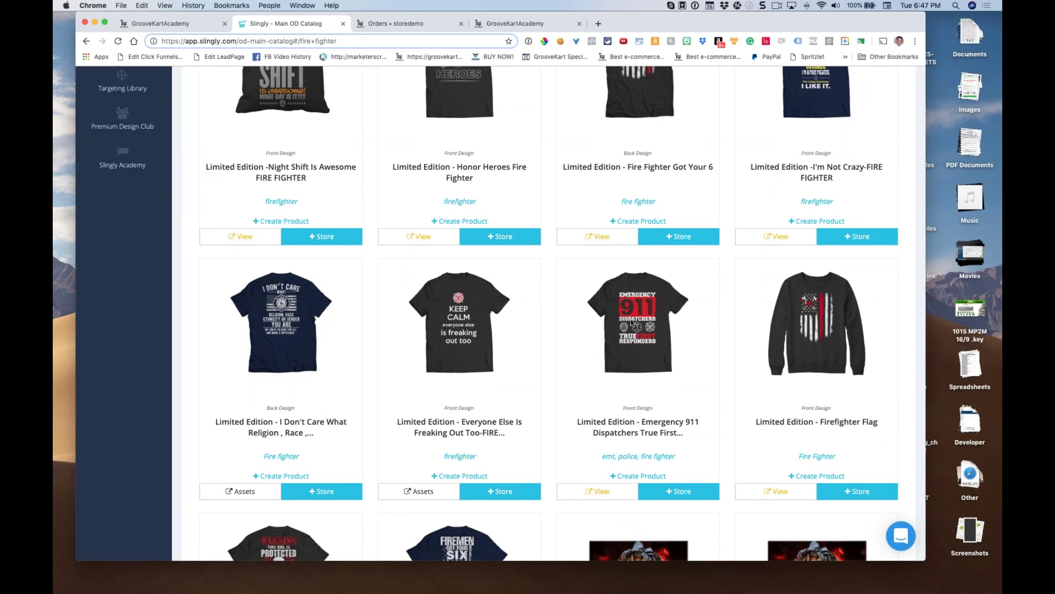
pyautogui.scroll(-3, 632, 323)
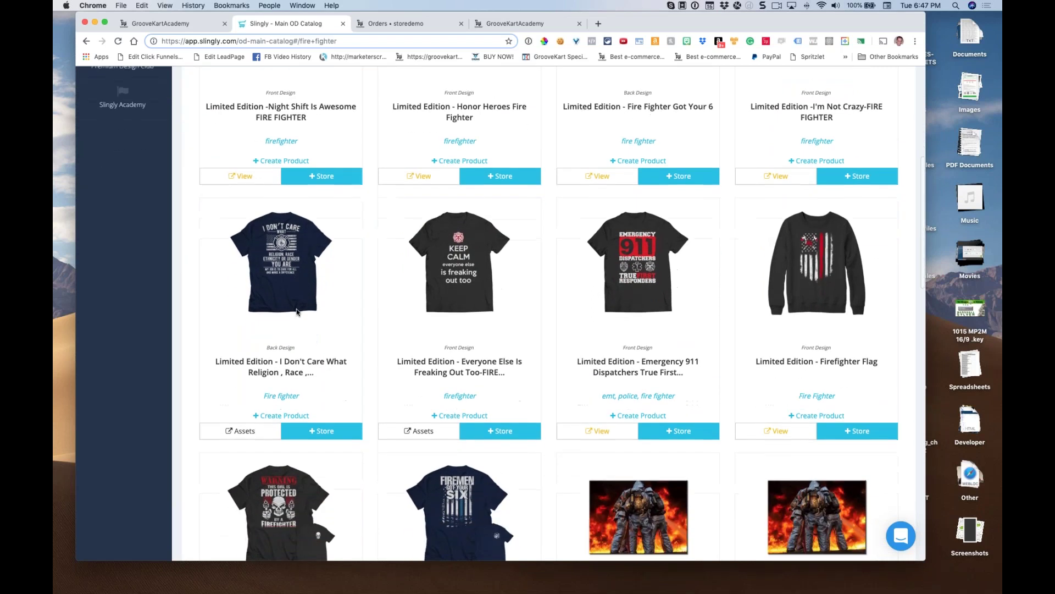
pyautogui.scroll(-5, 681, 356)
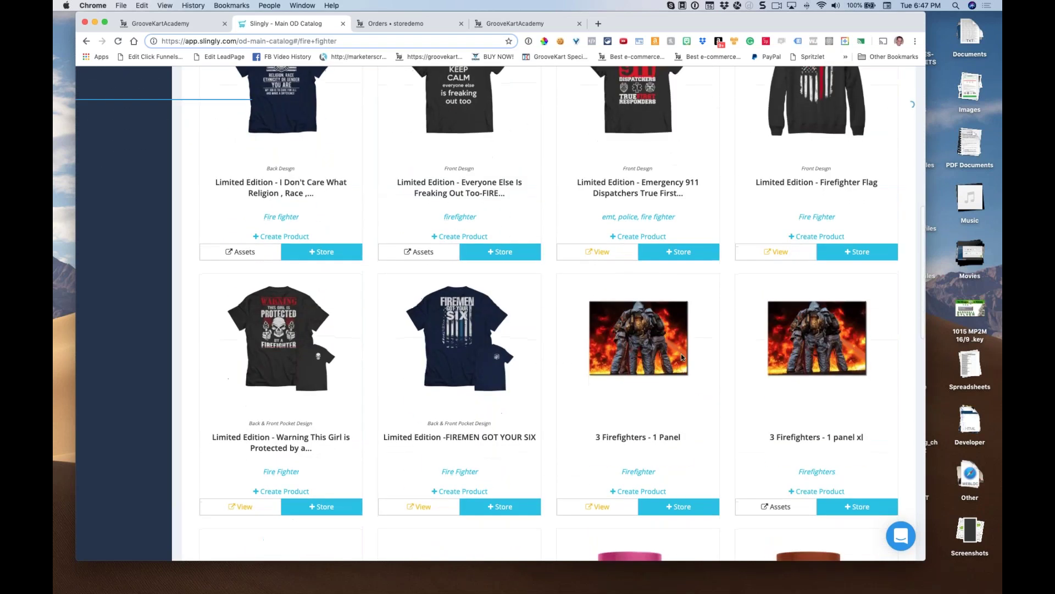
# - Look through the rest of the "fire fighter" results, including shirts, wall panels, mugs and water bottles, and return to the start of the list
pyautogui.scroll(-2, 681, 354)
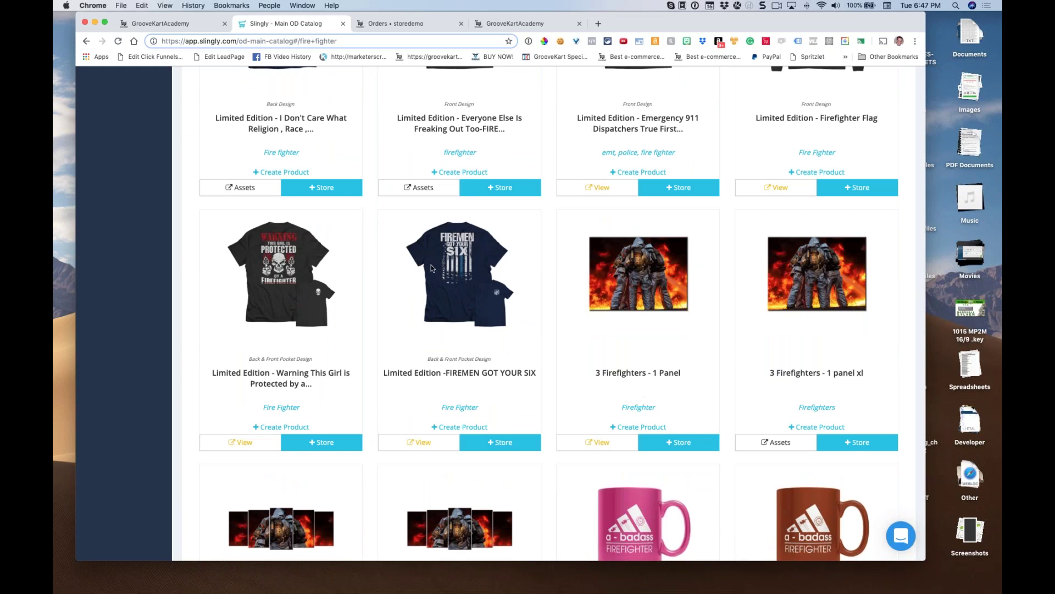
pyautogui.scroll(-3, 316, 271)
pyautogui.scroll(-5, 320, 270)
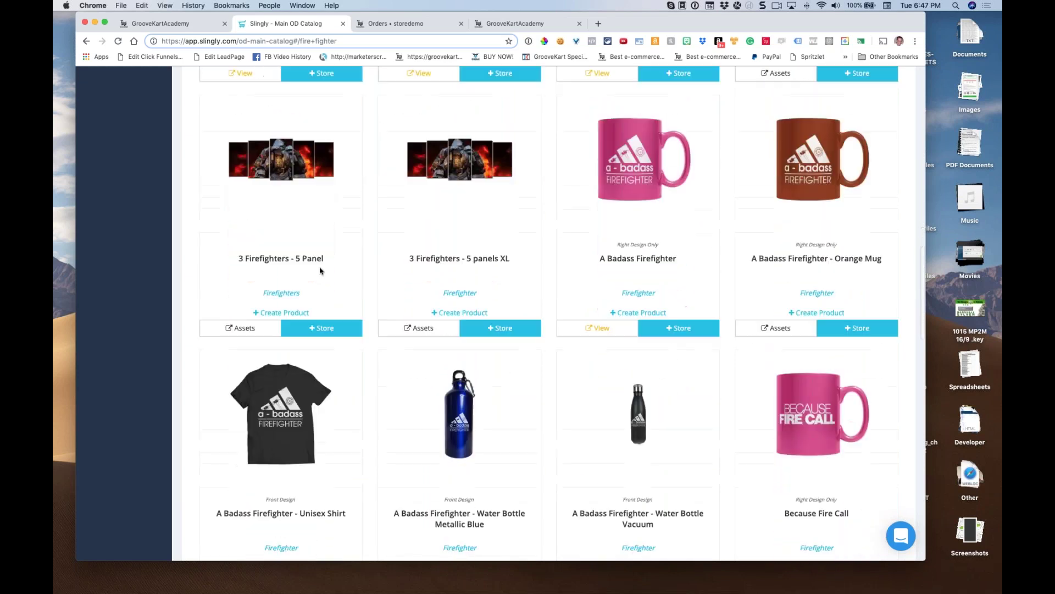
pyautogui.scroll(-1, 319, 270)
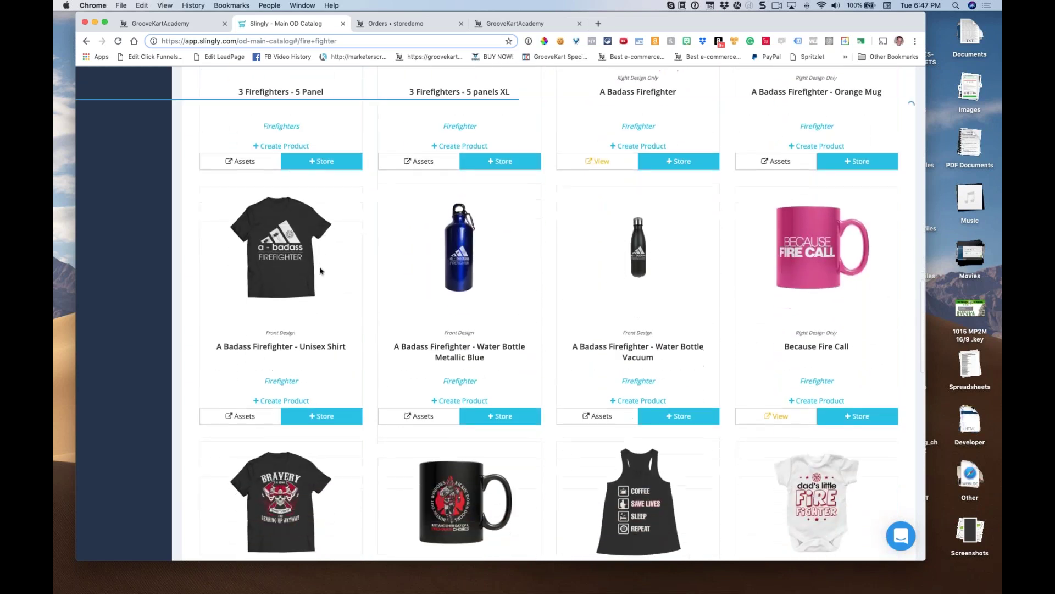
pyautogui.scroll(-1, 320, 271)
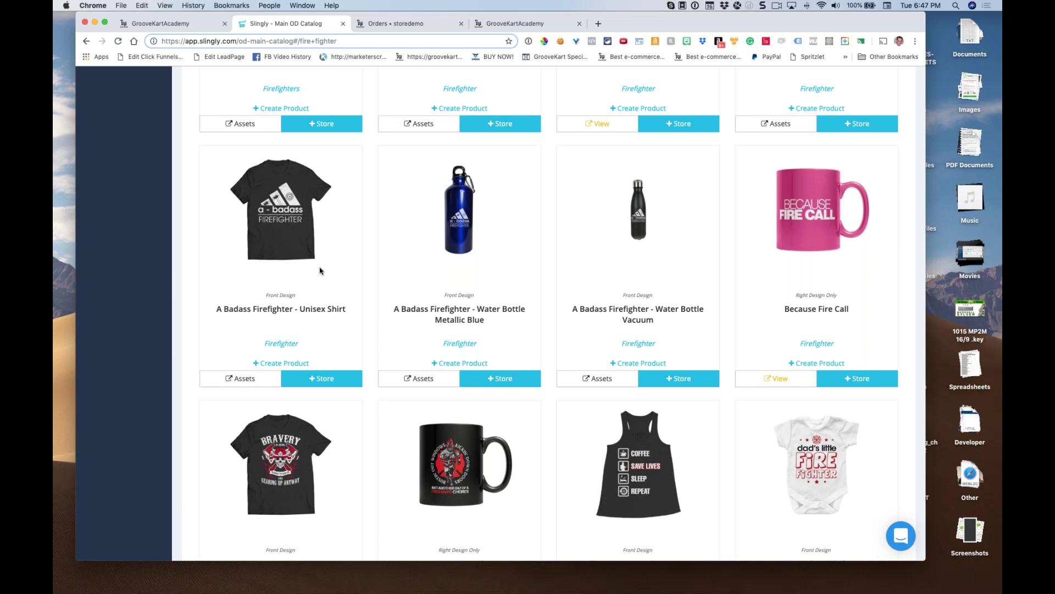
pyautogui.scroll(-2, 419, 259)
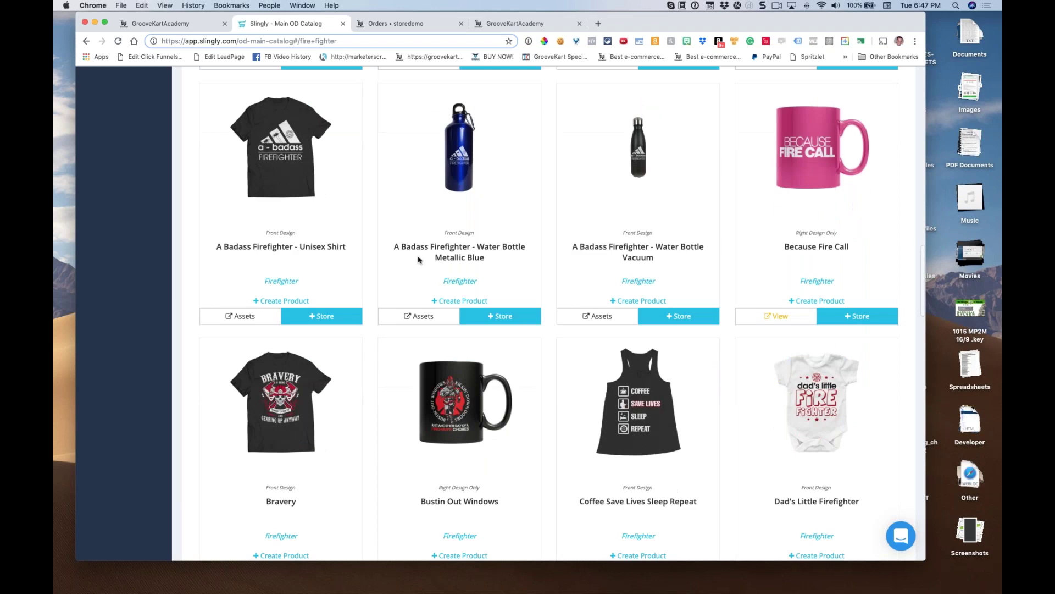
pyautogui.scroll(-3, 419, 259)
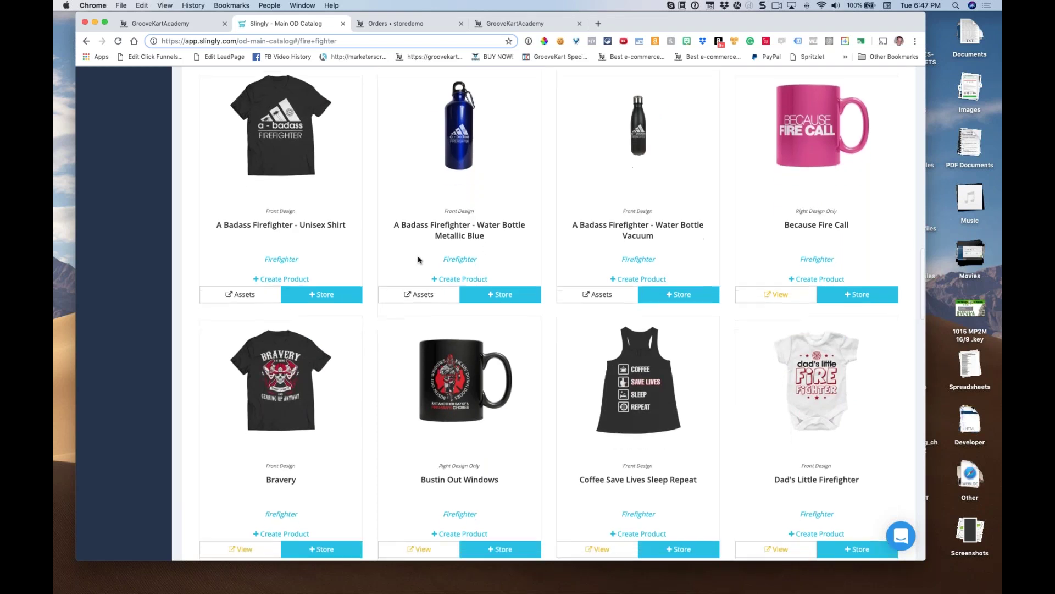
pyautogui.scroll(-3, 417, 263)
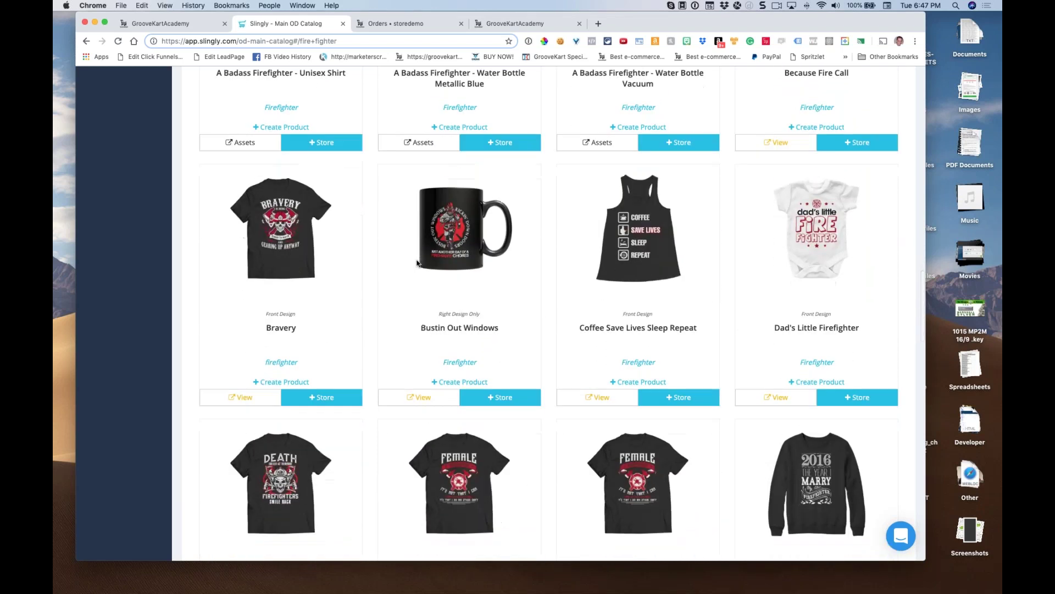
pyautogui.scroll(8, 417, 264)
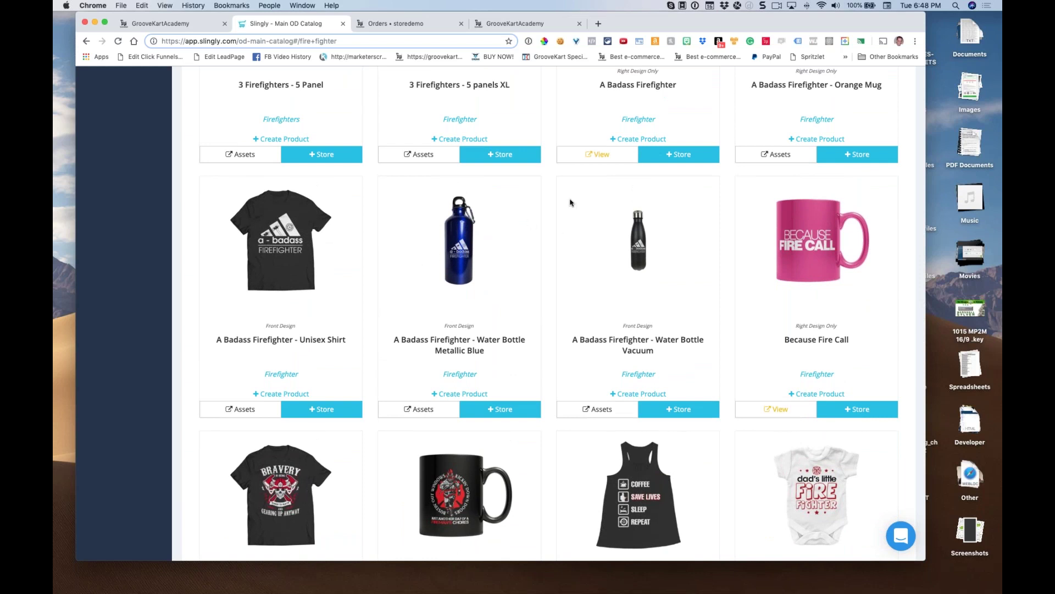
pyautogui.scroll(-8, 571, 195)
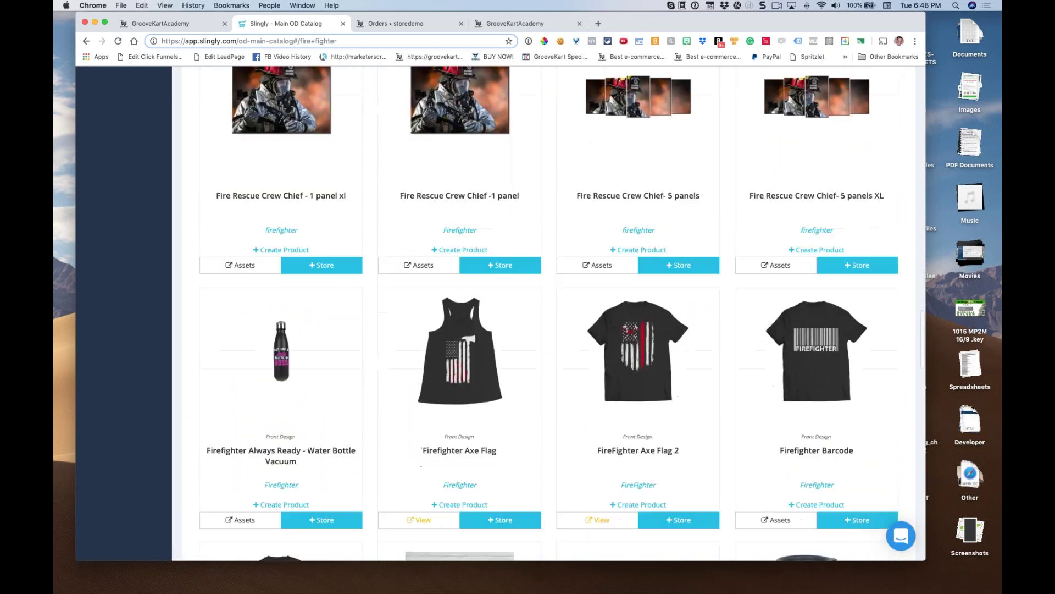
pyautogui.scroll(10, 572, 196)
pyautogui.scroll(15, 567, 182)
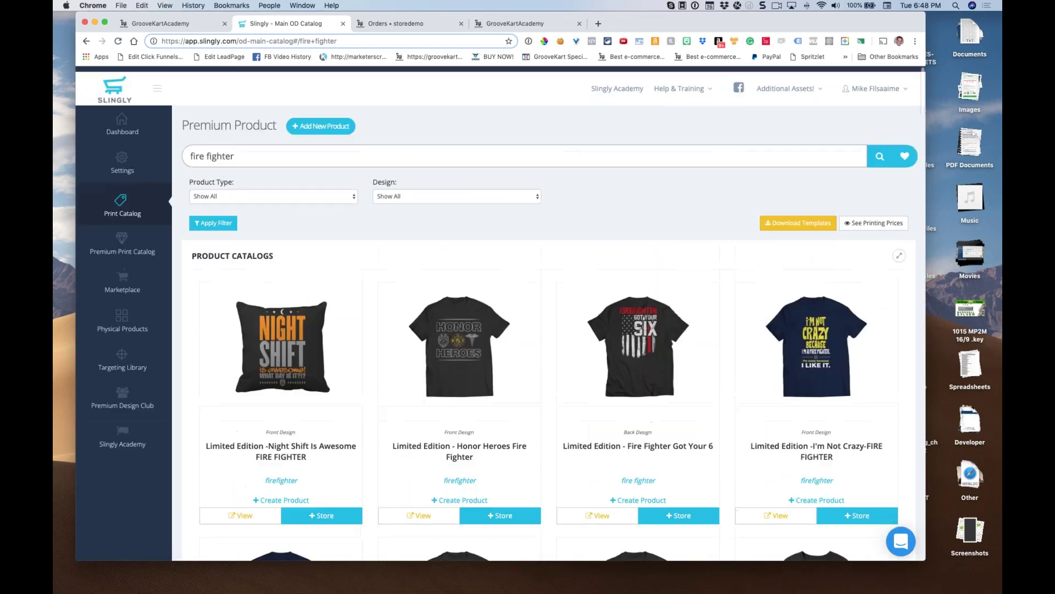
# - View the add-to-store options for the Limited Edition - Honor Heroes Fire Fighter shirt and close them without adding it
pyautogui.scroll(-2, 567, 183)
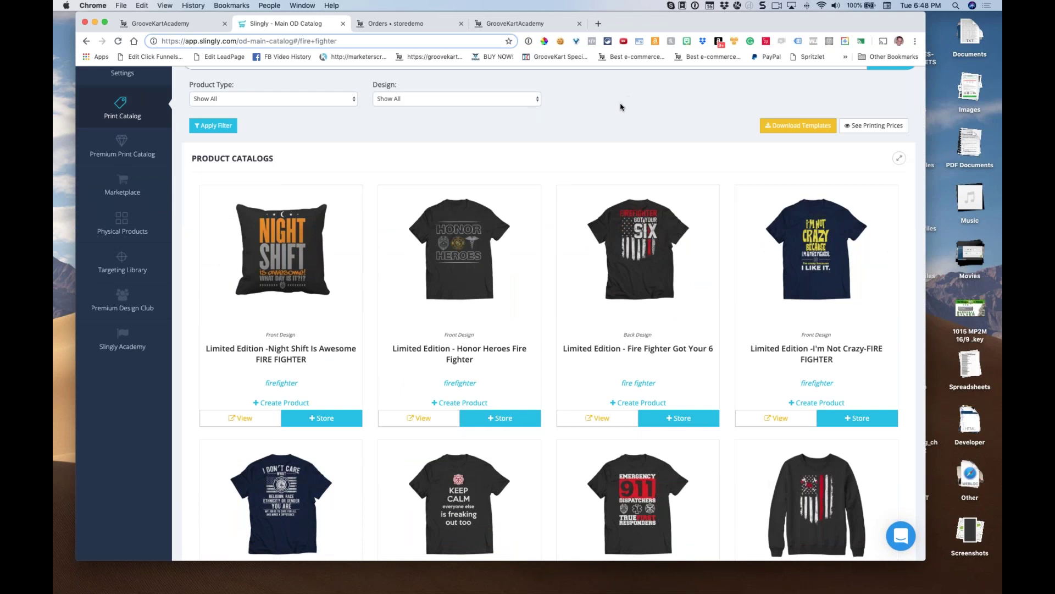
pyautogui.click(493, 420)
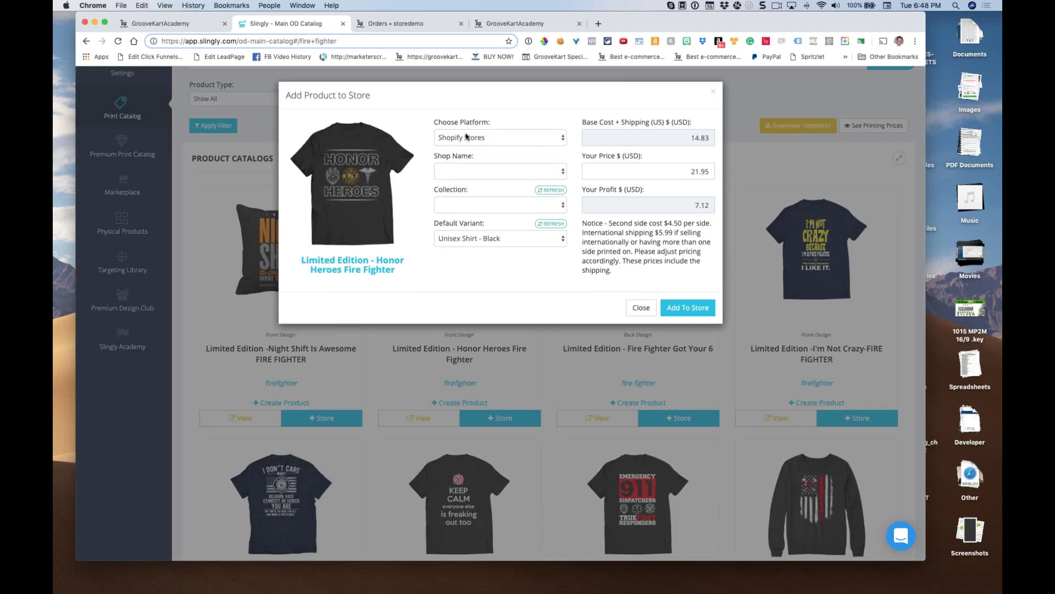
pyautogui.click(640, 307)
# - Open the GrooveKart Store Manager from the store settings
pyautogui.moveTo(129, 192)
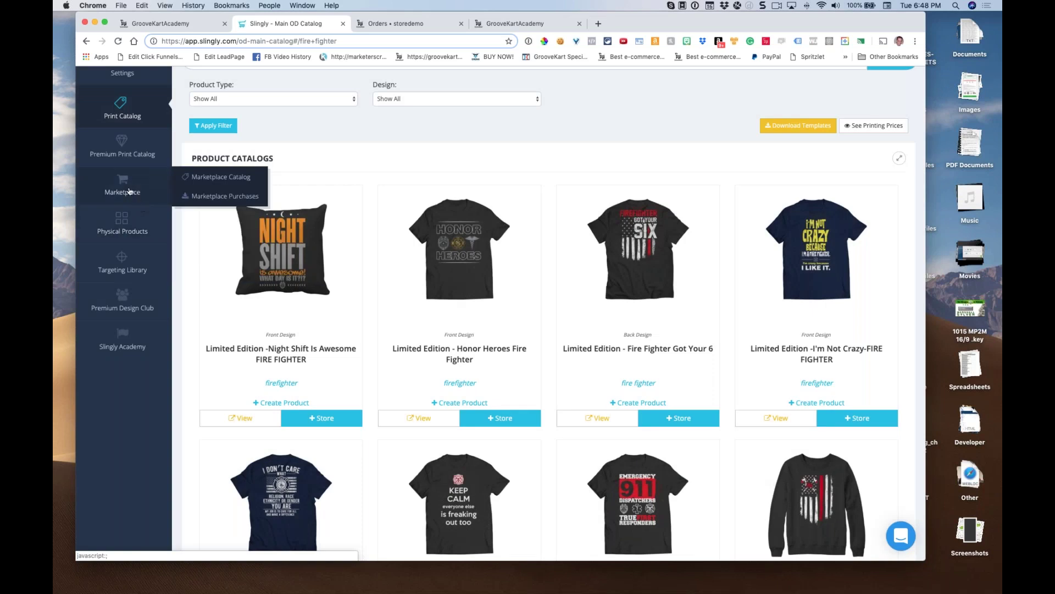
pyautogui.moveTo(119, 109)
pyautogui.scroll(3, 120, 110)
pyautogui.moveTo(120, 146)
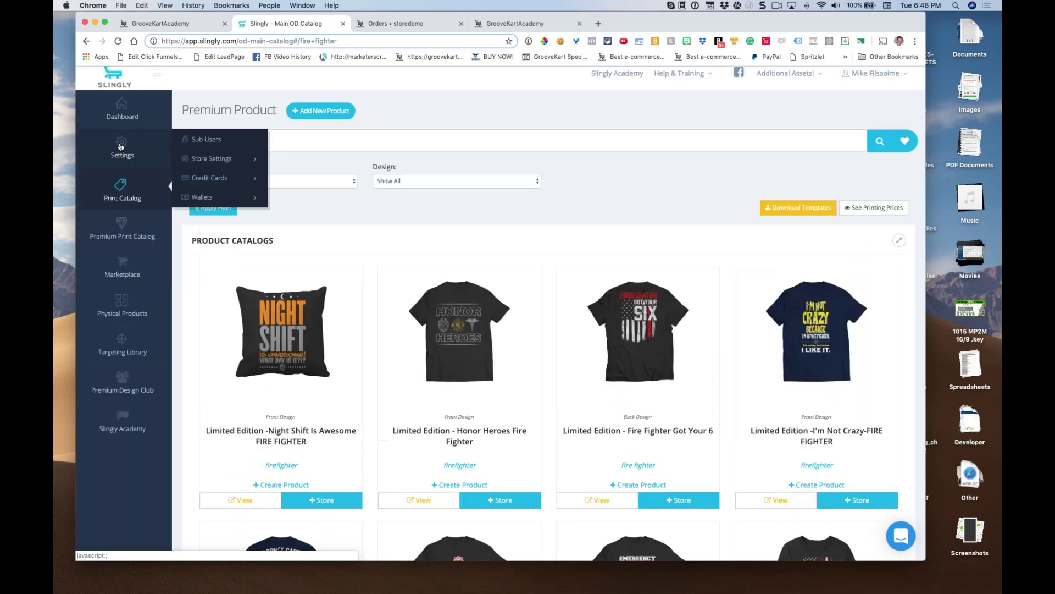
pyautogui.moveTo(219, 160)
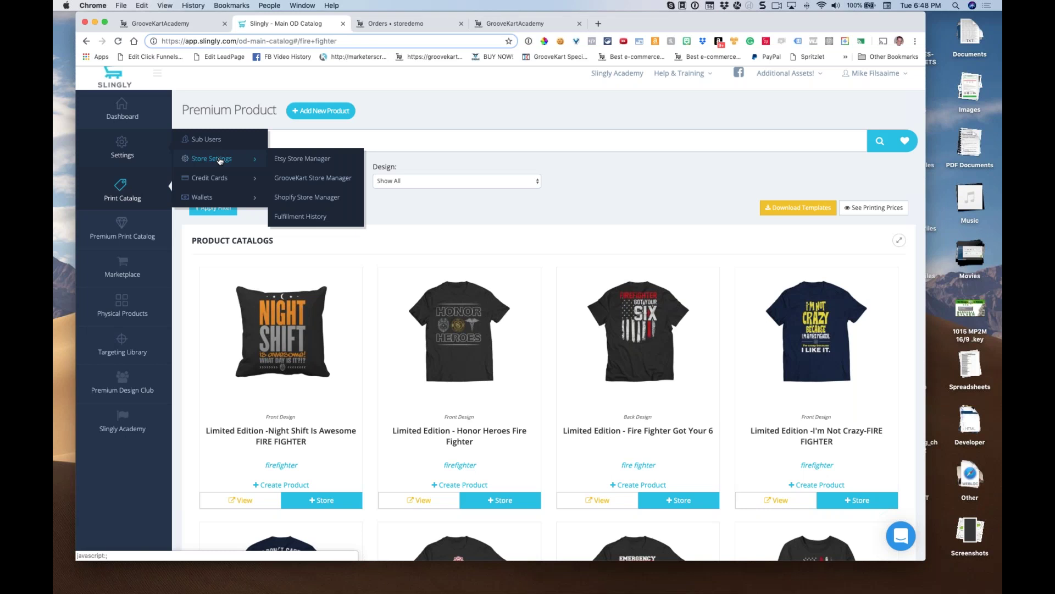
pyautogui.click(301, 182)
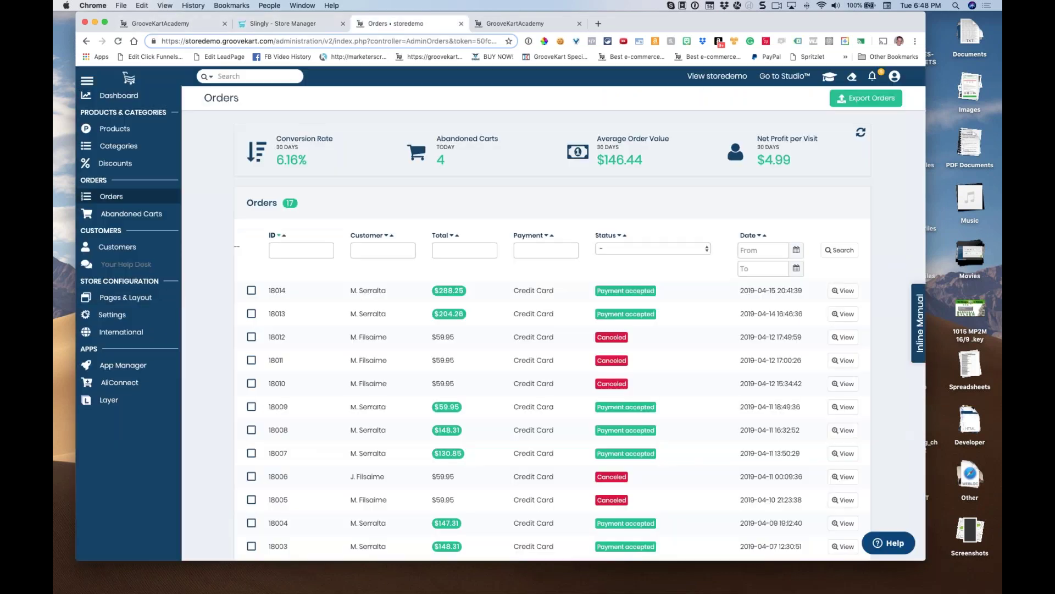
# - Switch to the GrooveKart store admin and find the Slingly API Credentials app in the App Manager by searching the page for "sling"
pyautogui.click(395, 23)
pyautogui.click(120, 368)
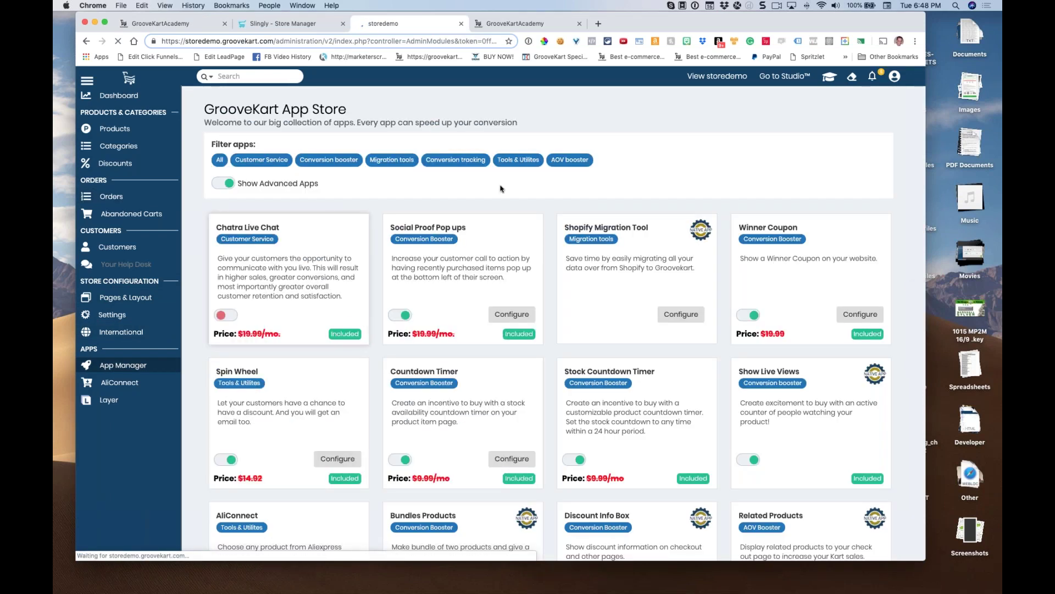
pyautogui.press('super+f')
pyautogui.write('sling')
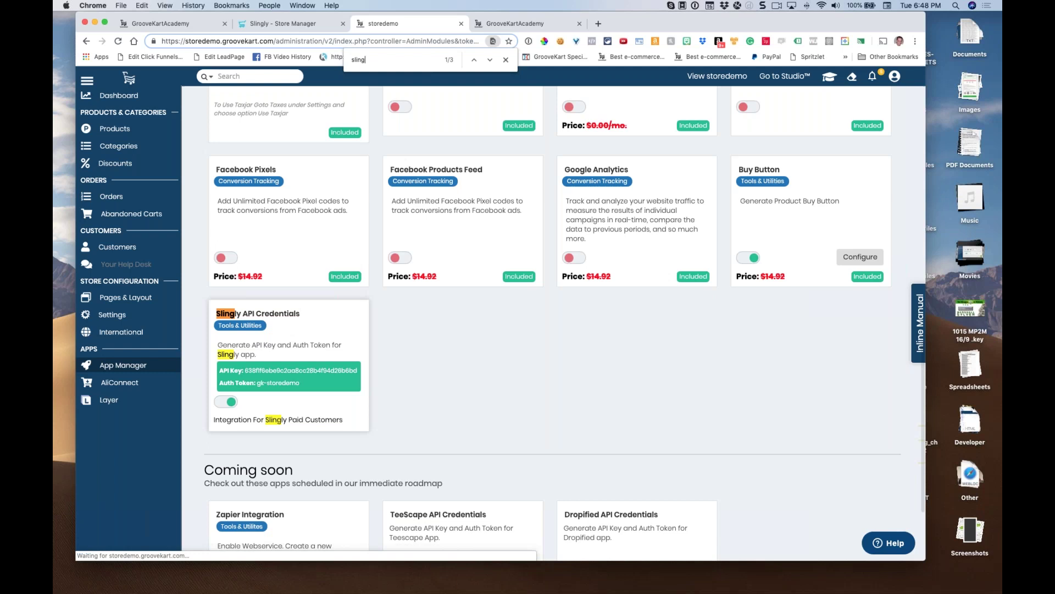
pyautogui.moveTo(301, 383); pyautogui.dragTo(243, 366)
pyautogui.click(242, 366)
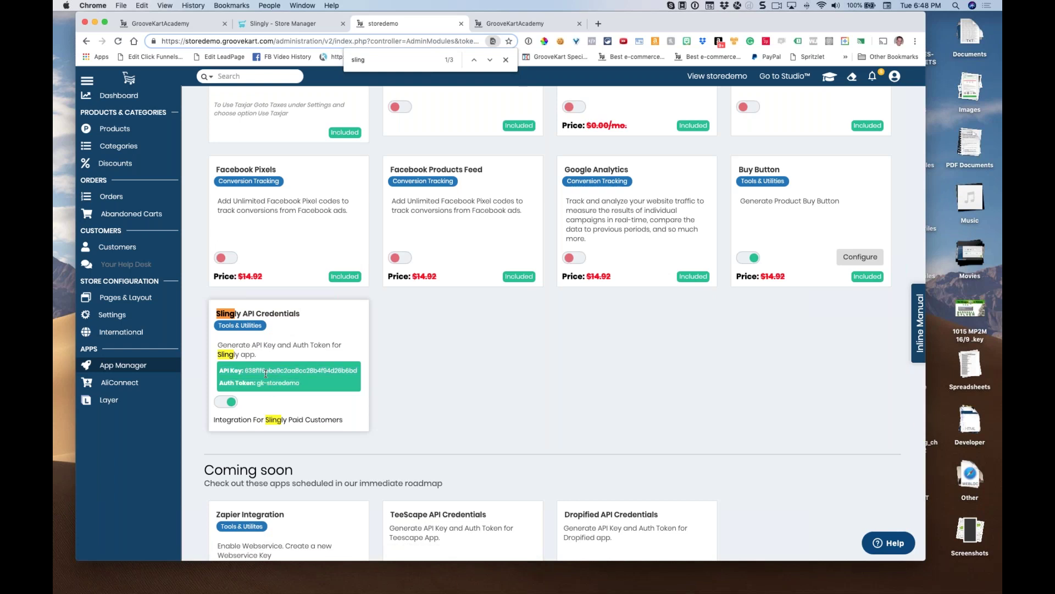
# - Switch back to Slingly, view the form for adding a GrooveKart store, and close it without saving
pyautogui.click(246, 25)
pyautogui.click(319, 157)
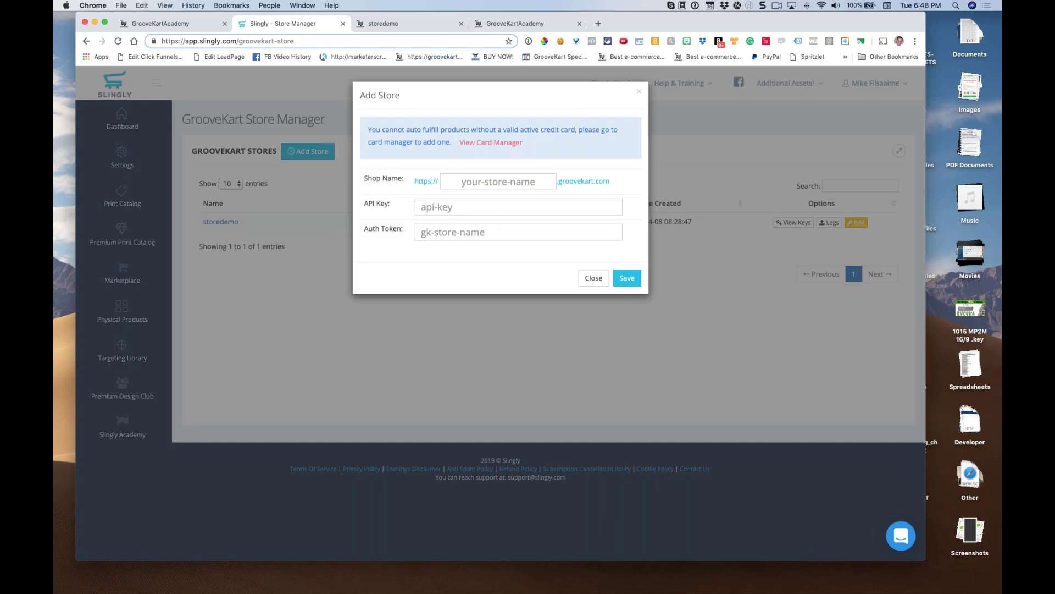
pyautogui.click(594, 277)
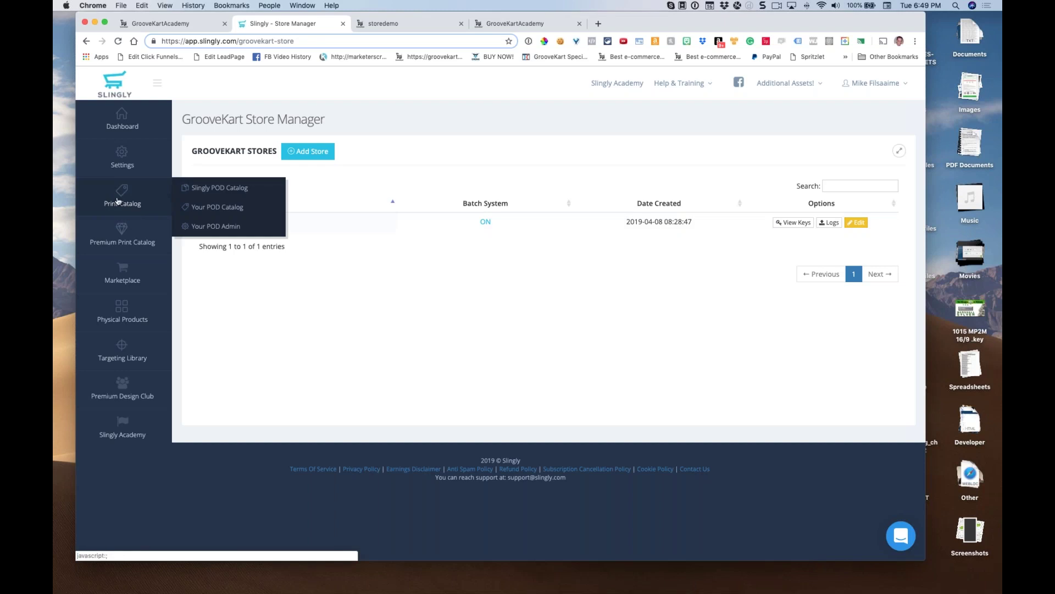
# - Reopen the Slingly POD Catalog, review the add-to-store options for the Dogs Make Your Heart Beat shirt, and close them
pyautogui.click(208, 190)
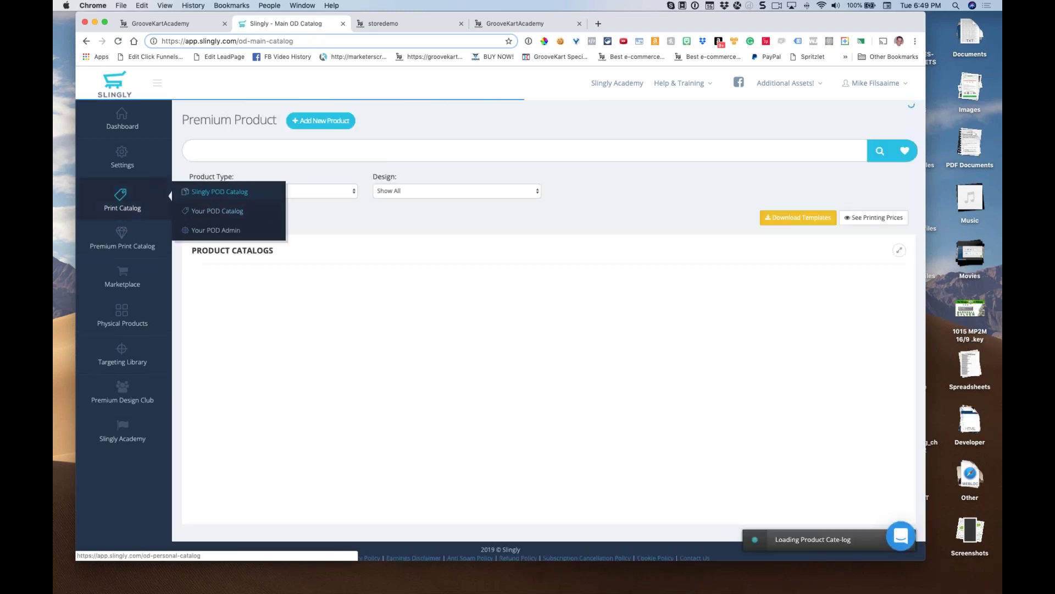
pyautogui.scroll(-2, 389, 242)
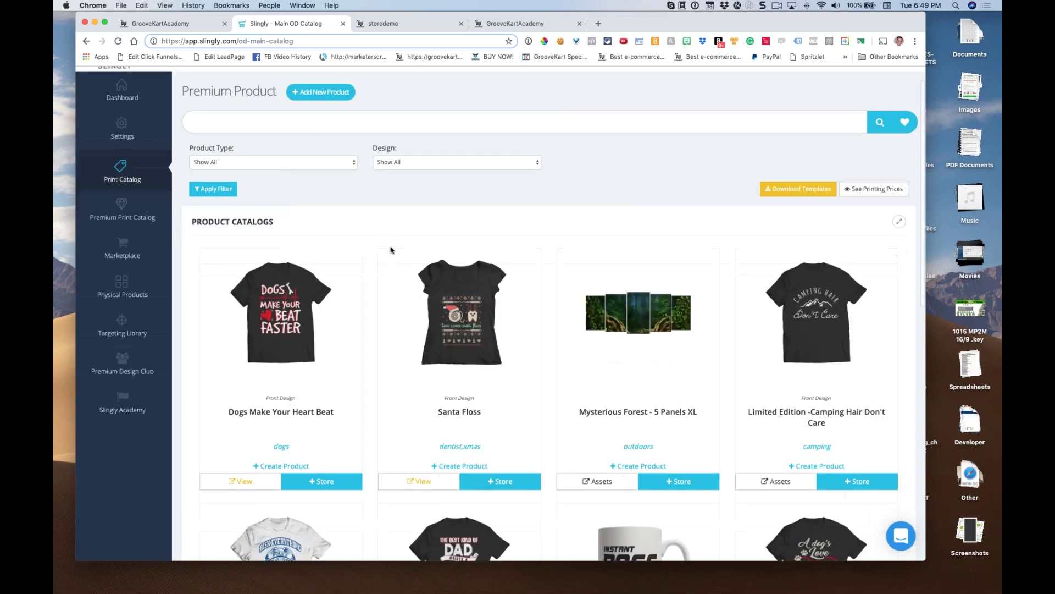
pyautogui.scroll(-1, 346, 416)
pyautogui.click(321, 431)
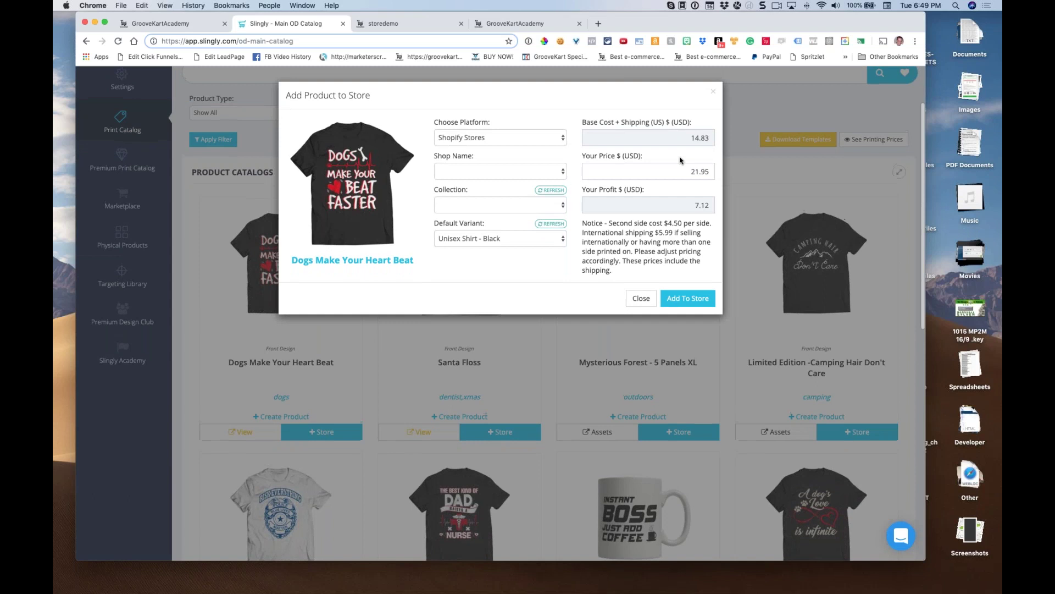
pyautogui.scroll(-1, 668, 291)
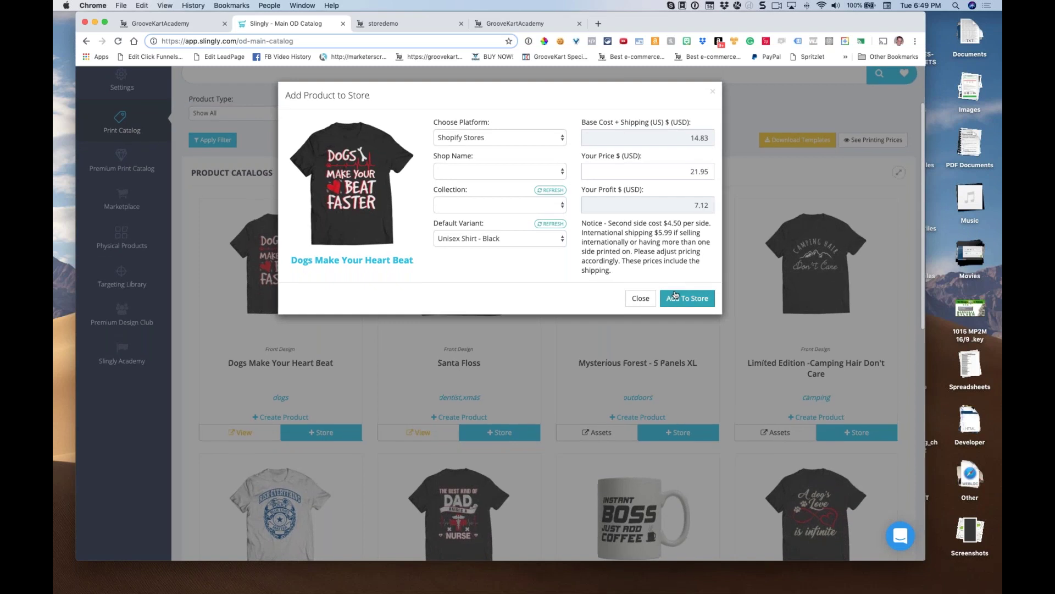
pyautogui.click(632, 303)
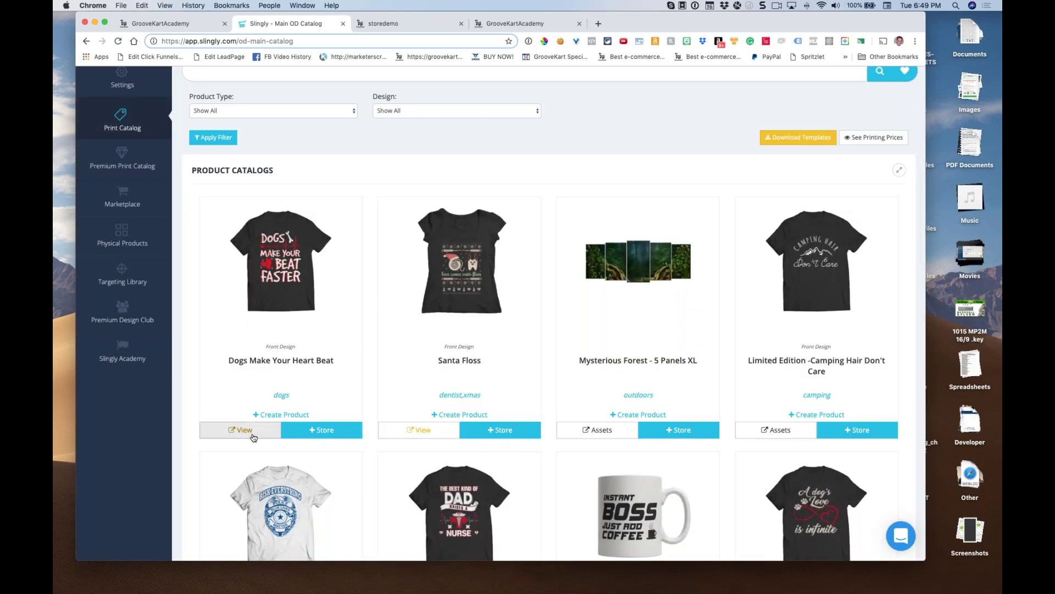
# - Open the assets of the Dogs Make Your Heart Beat design and examine its downloadable main, variant and ad images
pyautogui.click(244, 431)
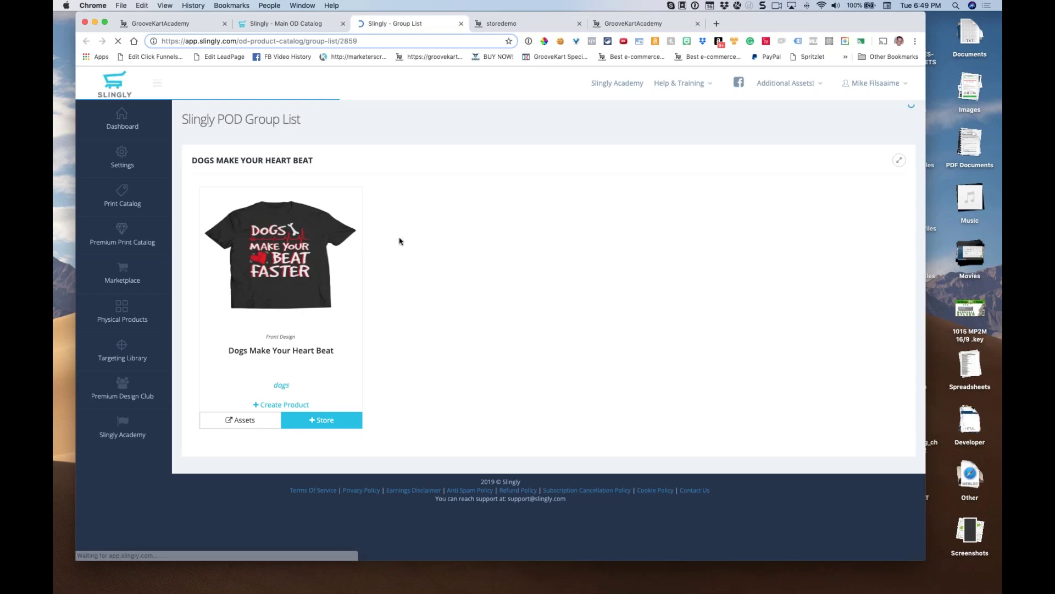
pyautogui.click(244, 420)
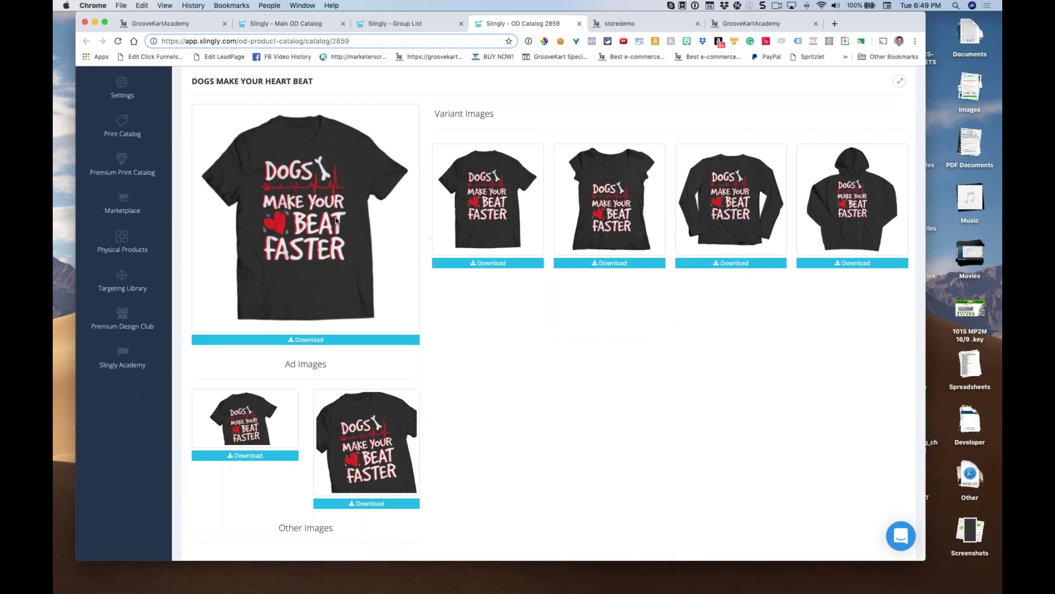
pyautogui.scroll(2, 344, 183)
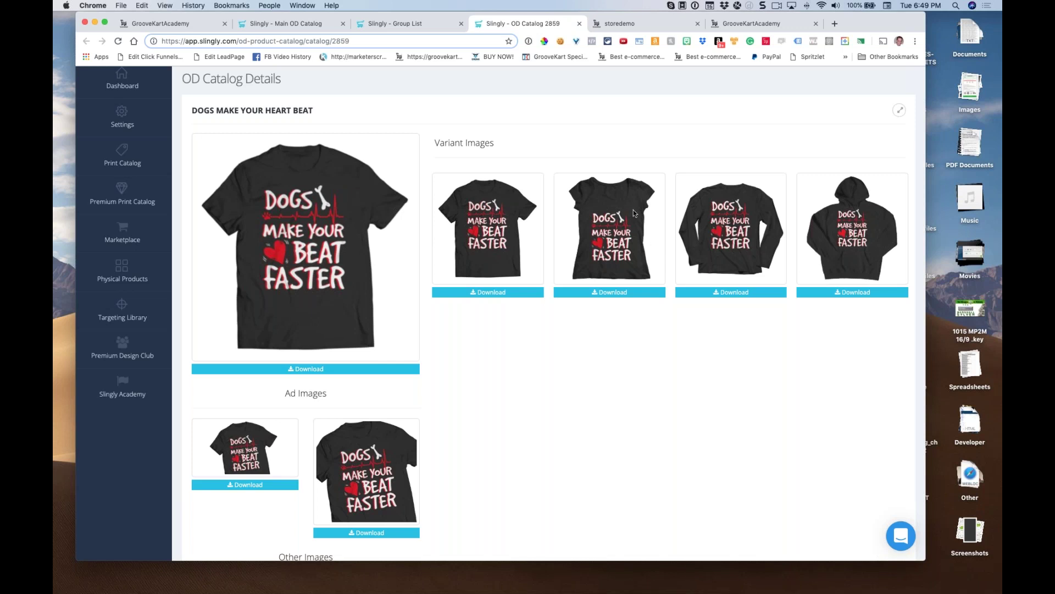
pyautogui.scroll(-3, 436, 315)
pyautogui.scroll(-2, 341, 344)
pyautogui.scroll(5, 358, 337)
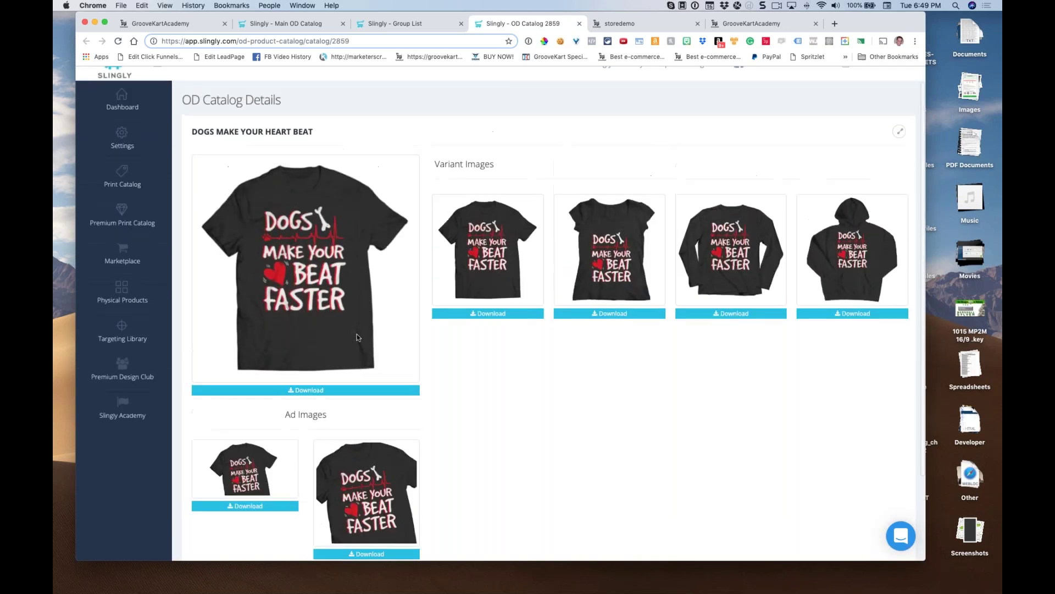
pyautogui.scroll(-3, 357, 334)
pyautogui.scroll(2, 495, 331)
pyautogui.scroll(1, 495, 331)
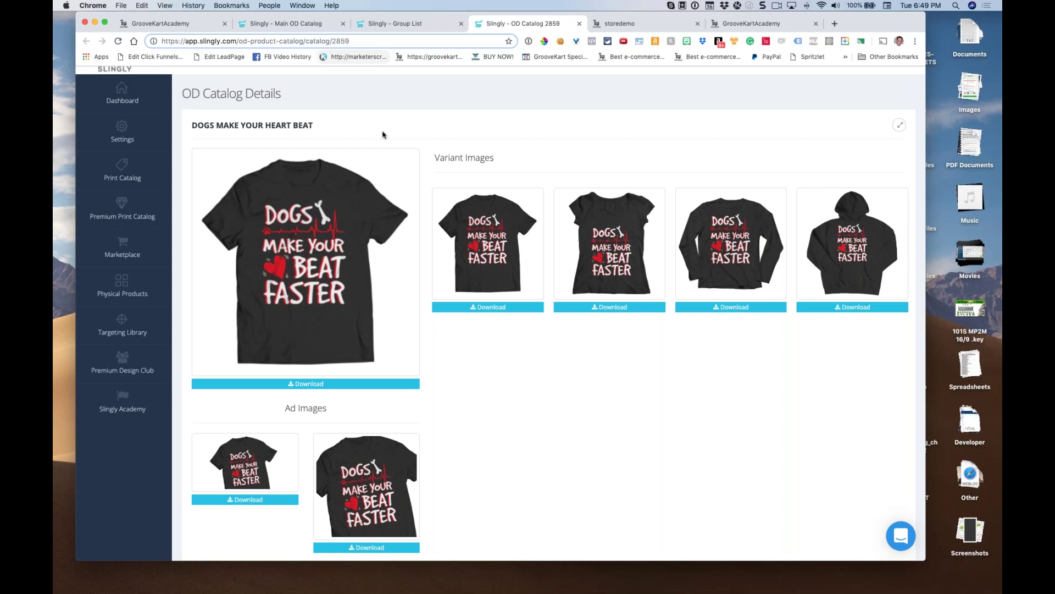
pyautogui.scroll(-2, 378, 137)
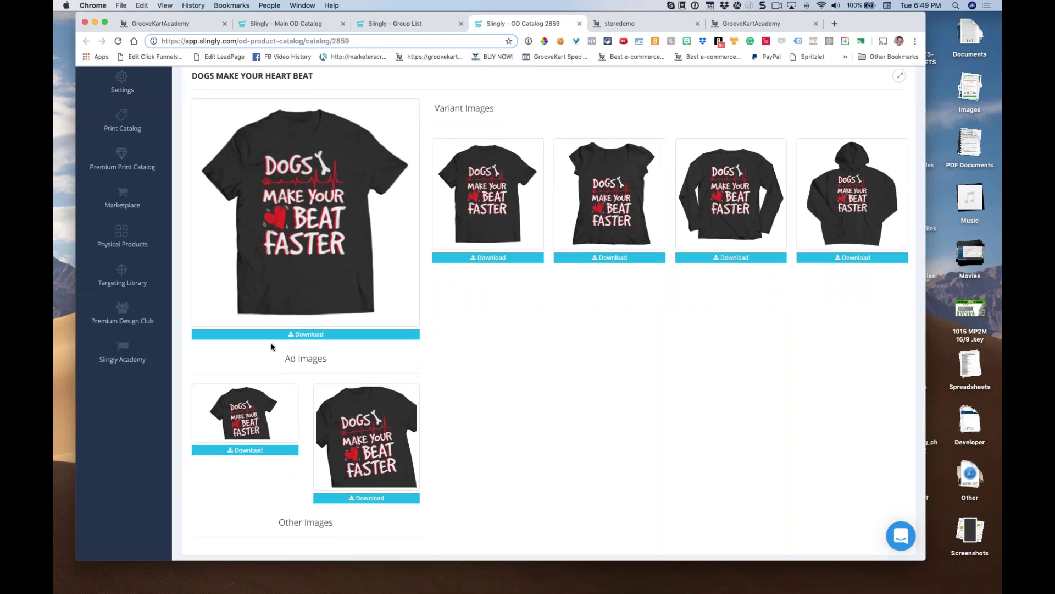
pyautogui.scroll(2, 453, 310)
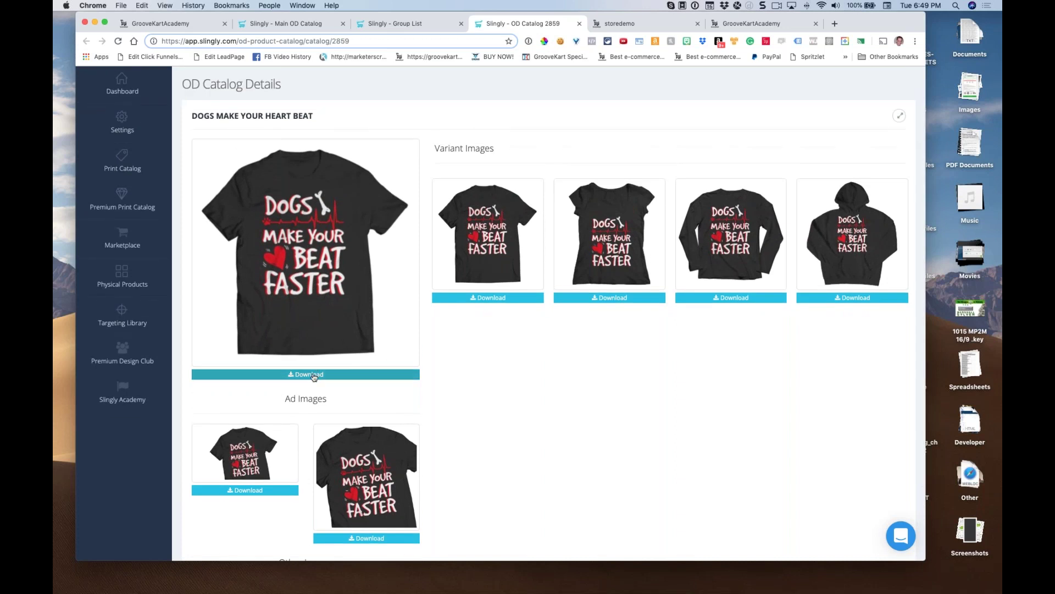
pyautogui.scroll(-3, 495, 308)
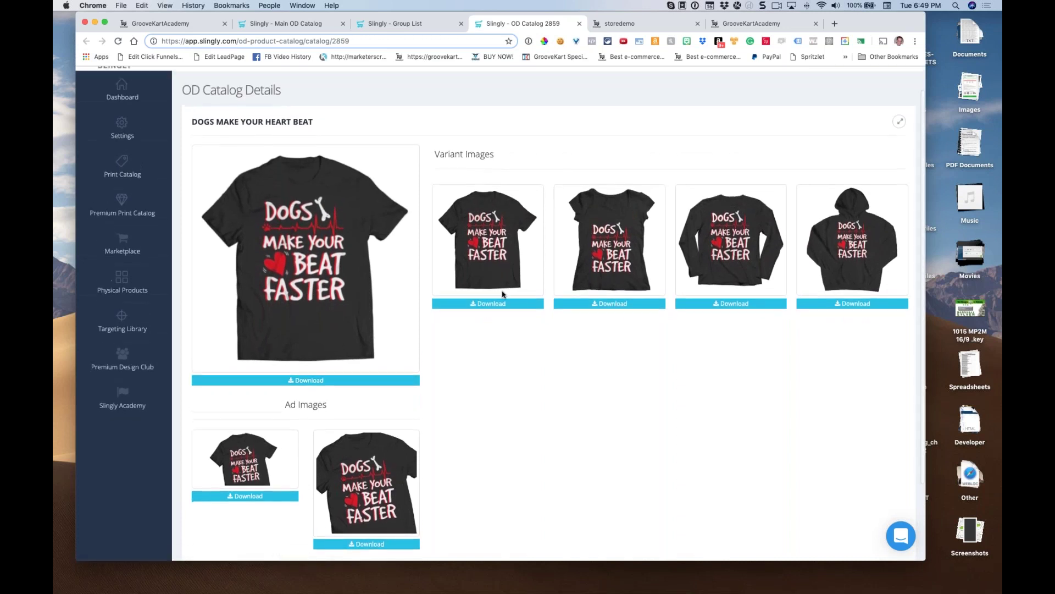
pyautogui.scroll(4, 502, 294)
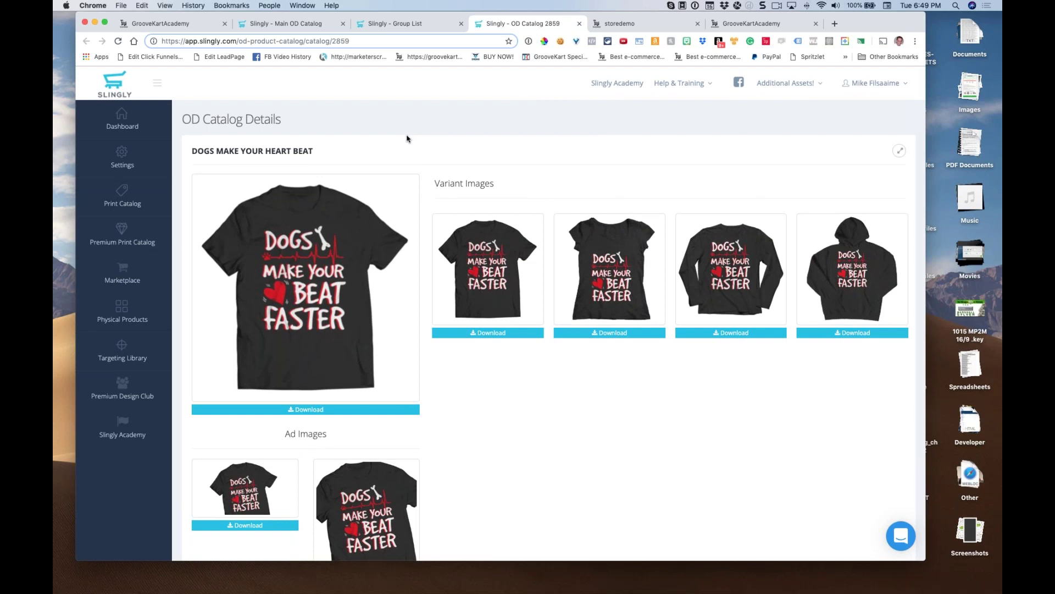
# - Open the Targeting Library and show the targeting data for the Firefighters Audience # 2 niche
pyautogui.scroll(-2, 330, 144)
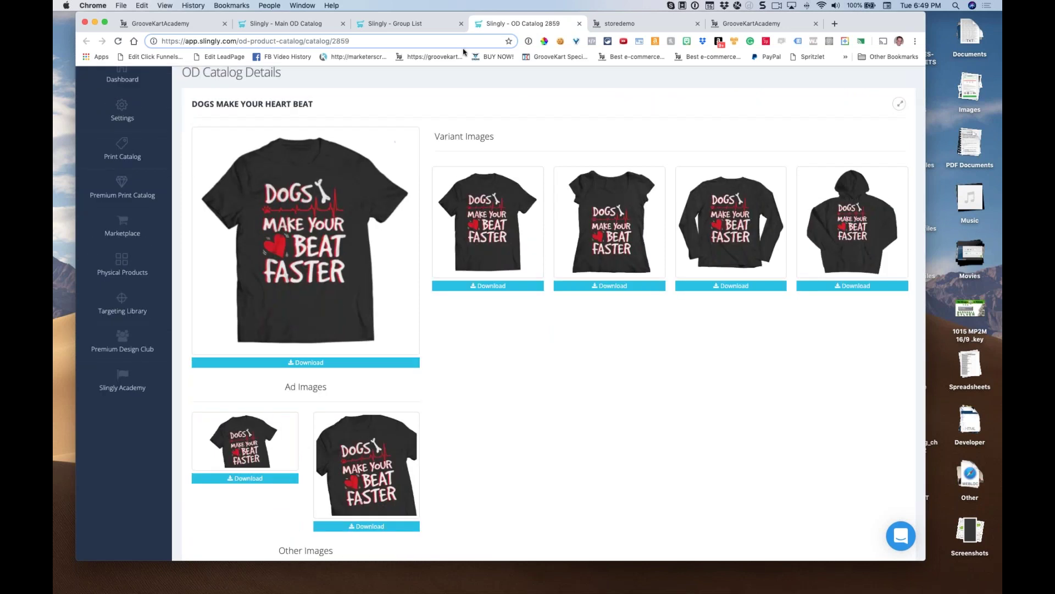
pyautogui.click(130, 303)
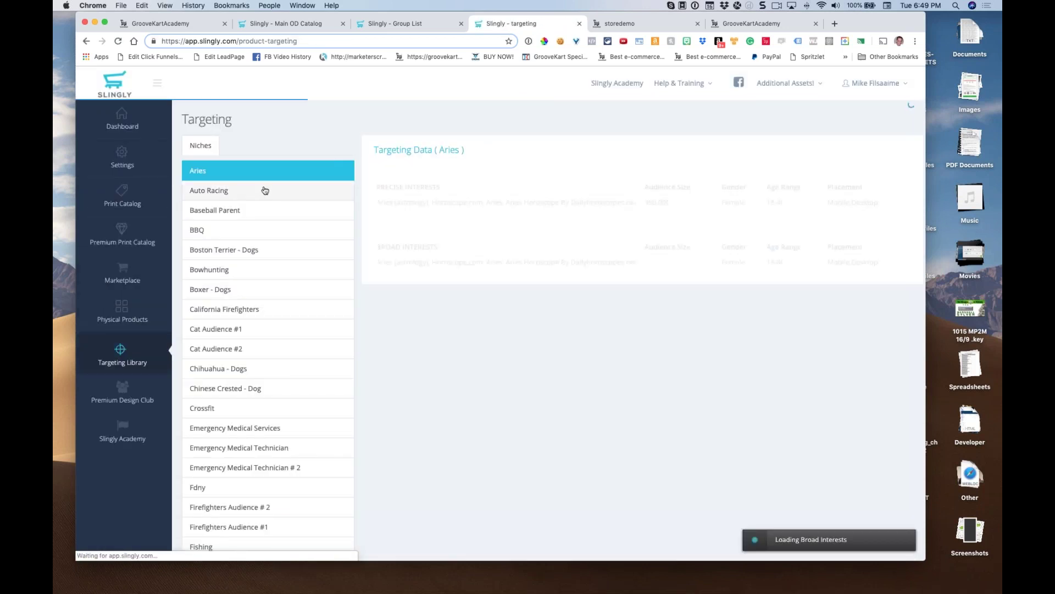
pyautogui.scroll(-2, 254, 202)
pyautogui.scroll(-3, 256, 201)
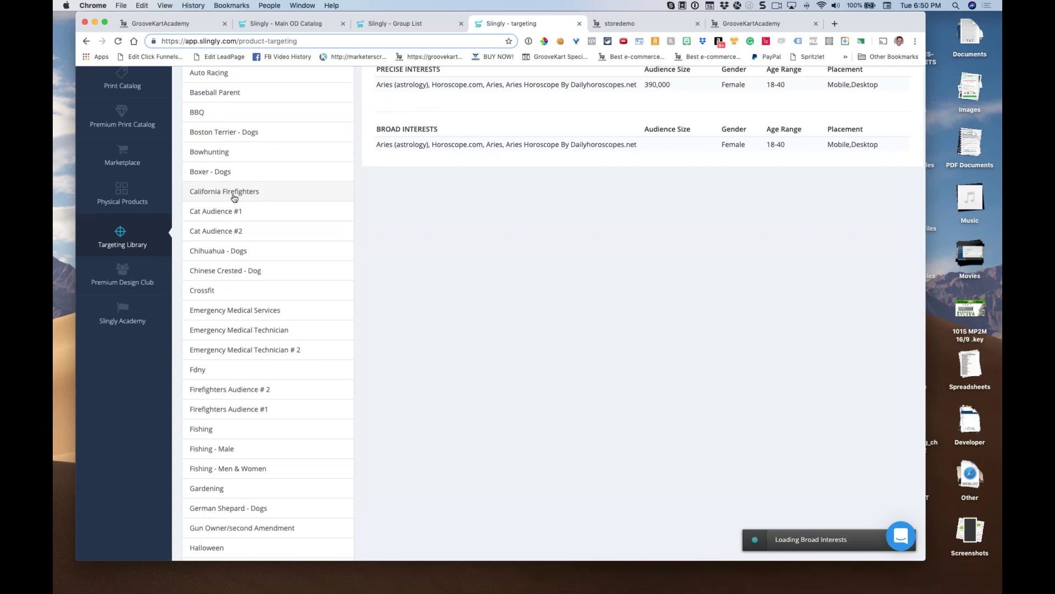
pyautogui.click(232, 388)
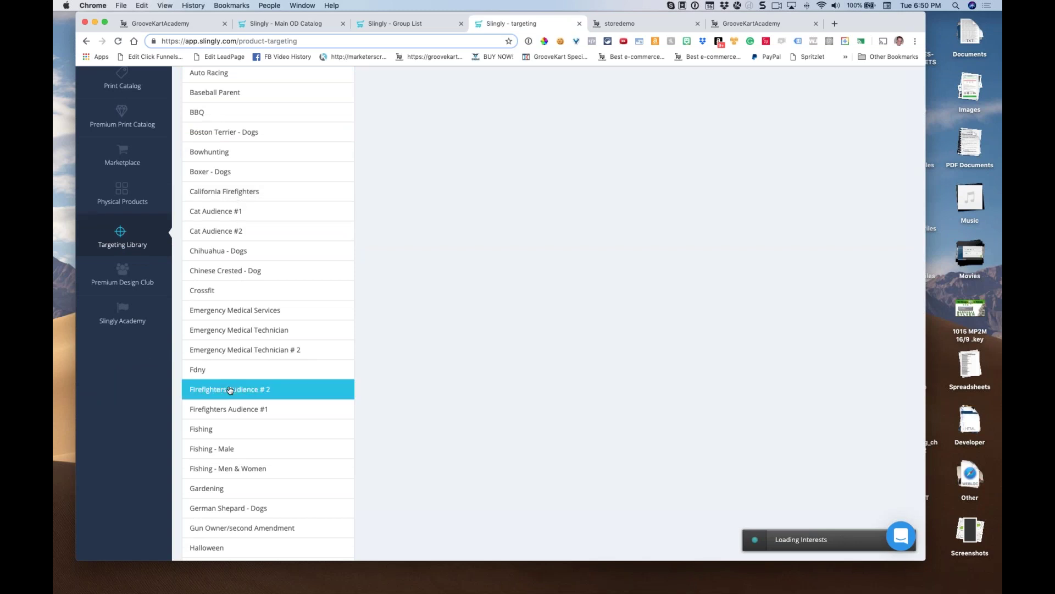
# - Examine the precise interests, audience size, gender, age range and placement listed for Firefighters Audience # 2
pyautogui.moveTo(578, 298); pyautogui.dragTo(370, 87)
pyautogui.scroll(1, 670, 115)
pyautogui.click(670, 115)
pyautogui.tripleClick(674, 116)
pyautogui.click(669, 119)
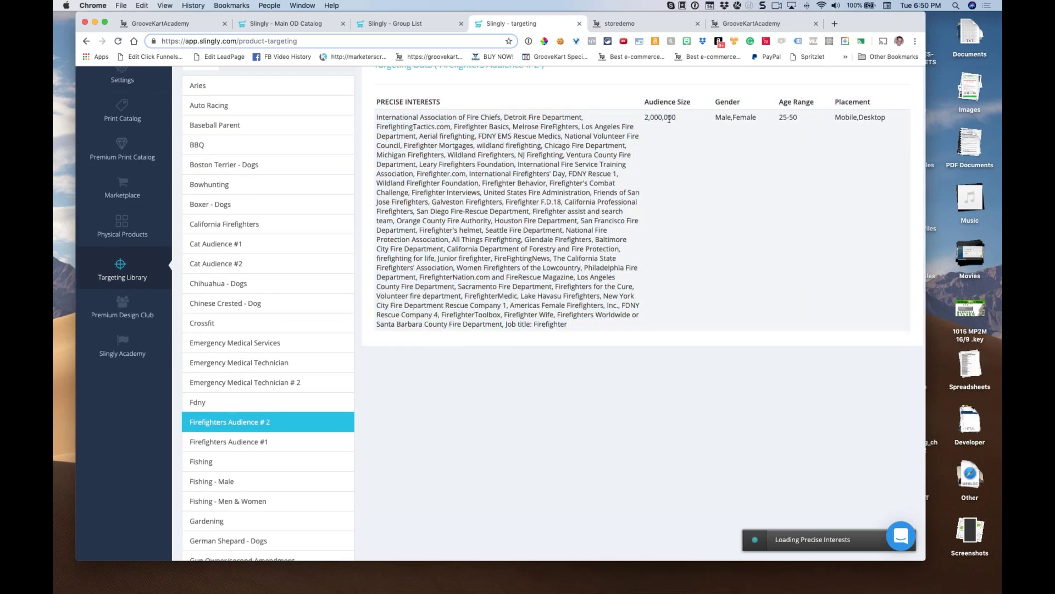
pyautogui.moveTo(725, 120); pyautogui.dragTo(801, 120)
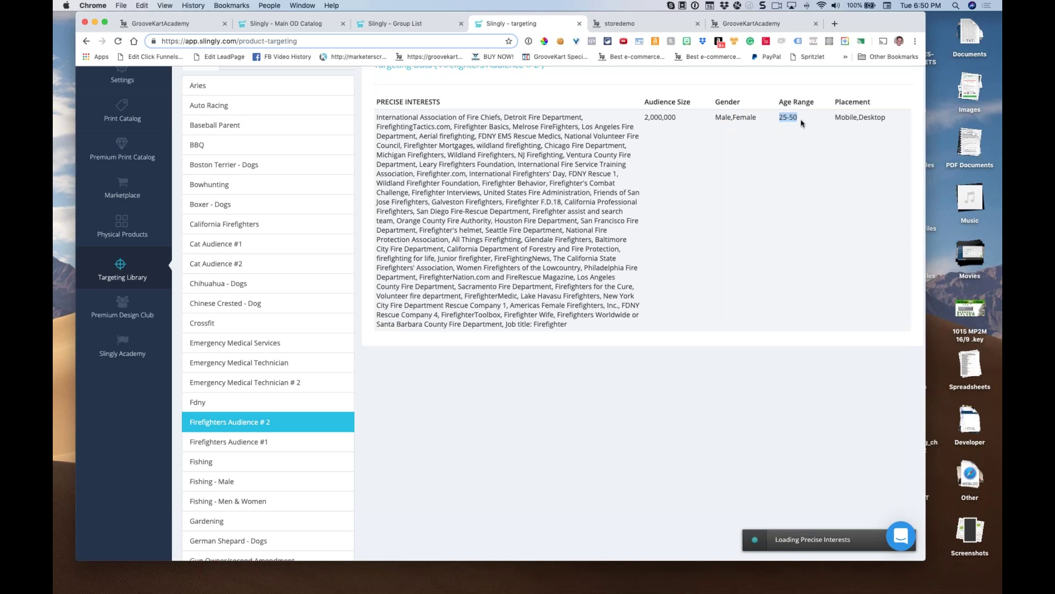
pyautogui.click(840, 118)
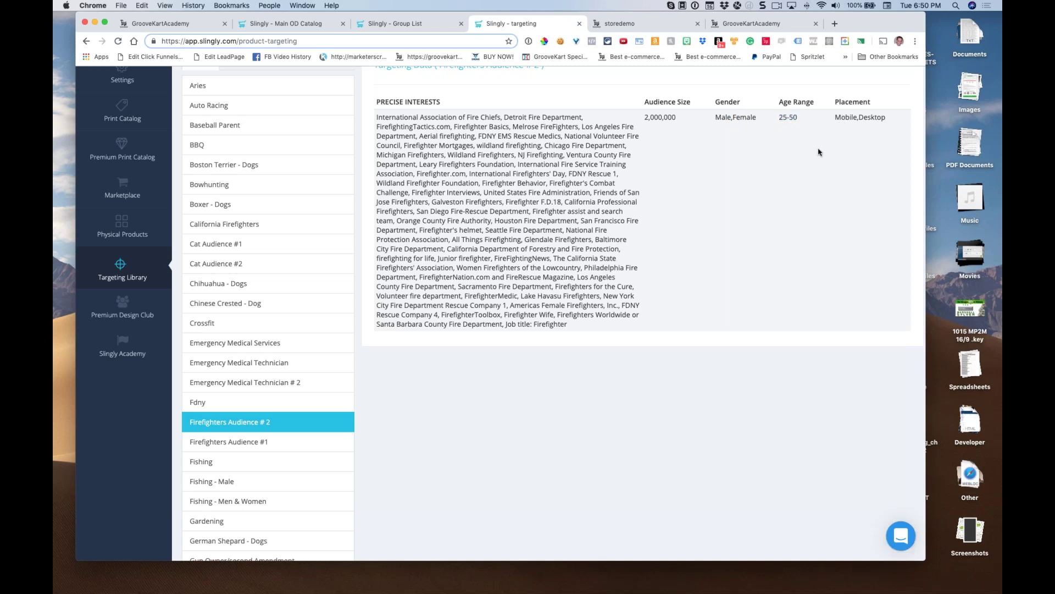
pyautogui.scroll(3, 814, 151)
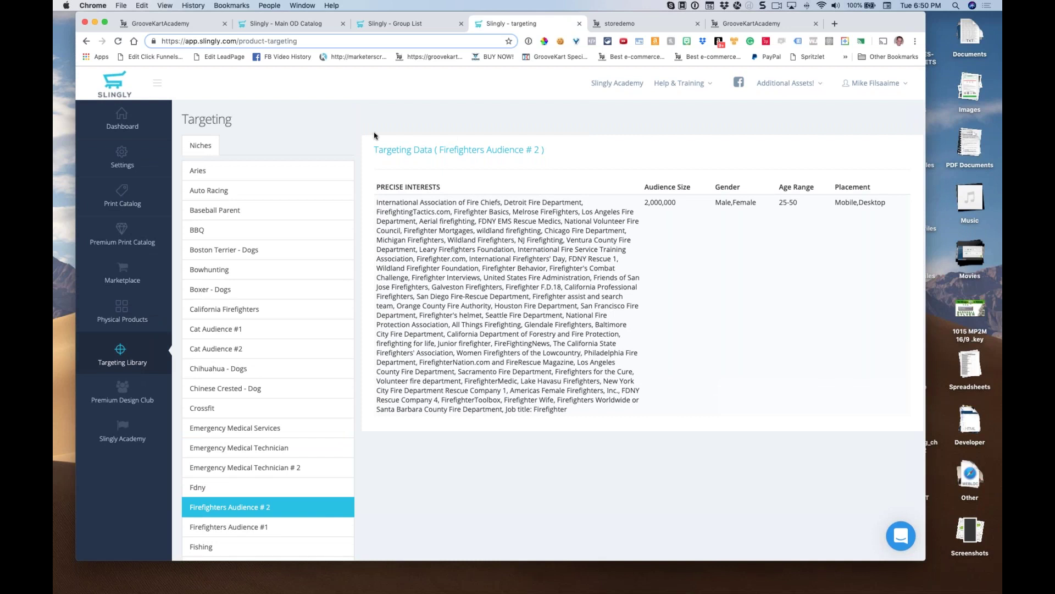
# - Open the Premium POD Catalog, view the assets of the Camping Pattern - Womens Lowtop shoes, and close them
pyautogui.click(140, 237)
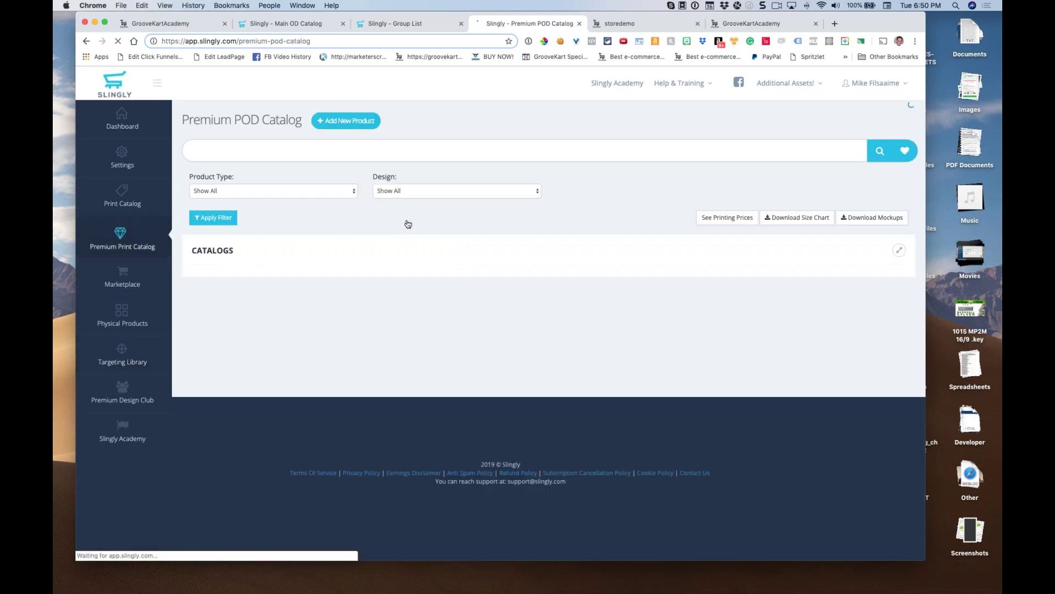
pyautogui.scroll(-1, 376, 212)
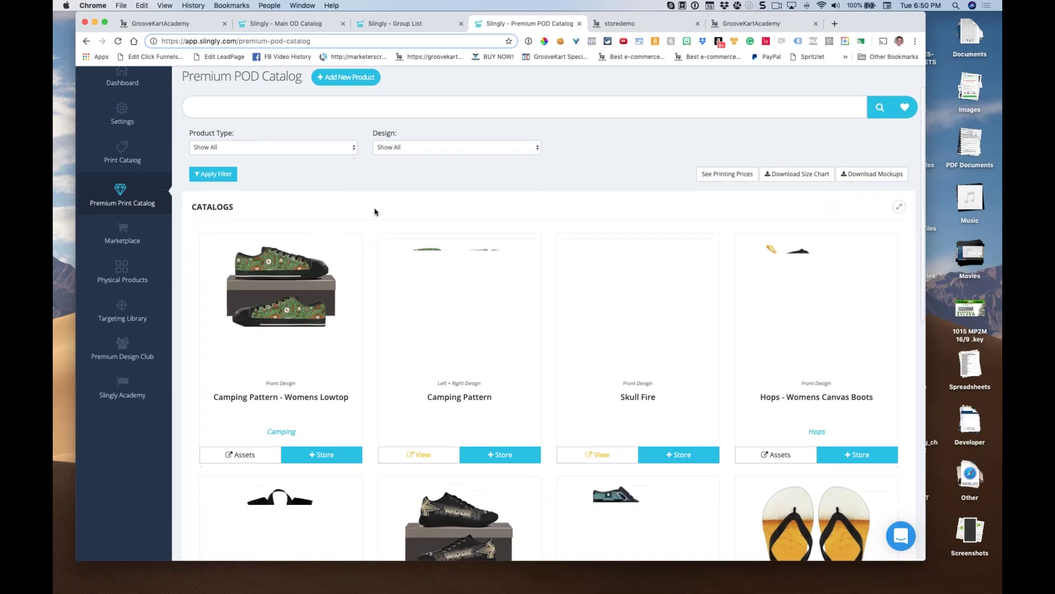
pyautogui.scroll(-4, 375, 211)
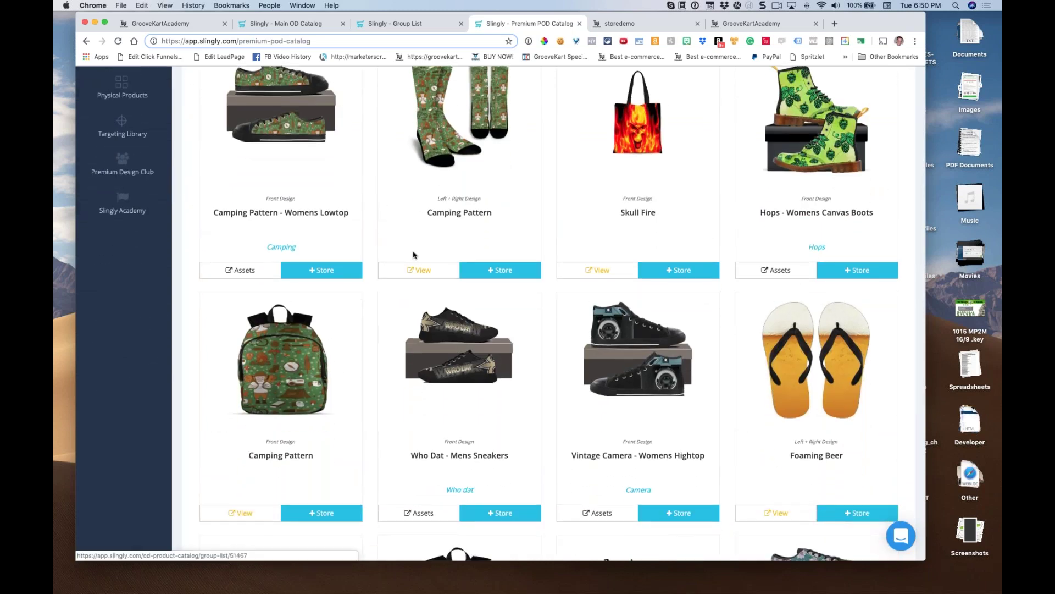
pyautogui.scroll(2, 416, 255)
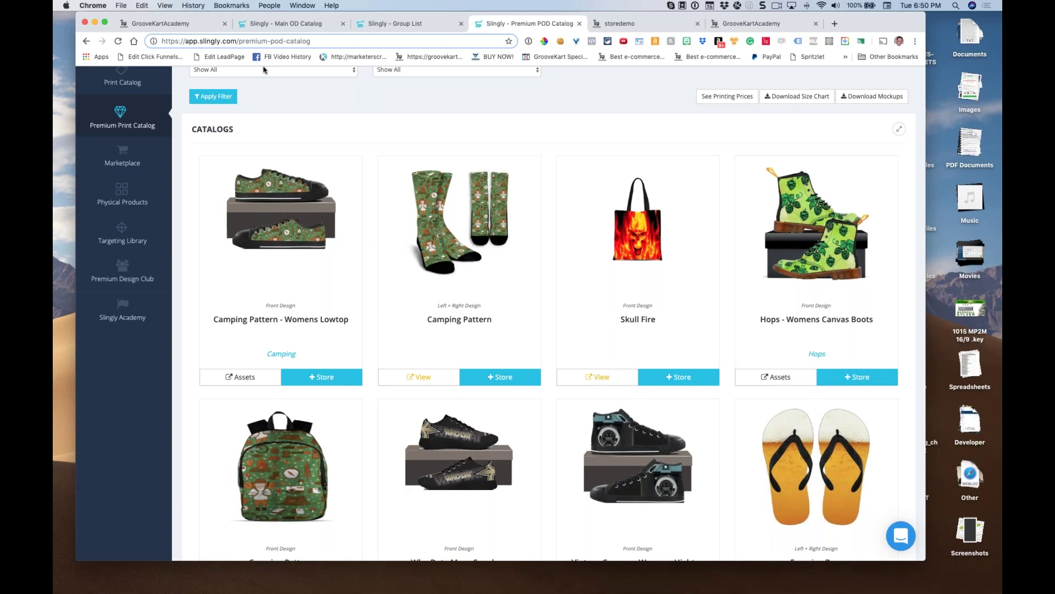
pyautogui.click(239, 376)
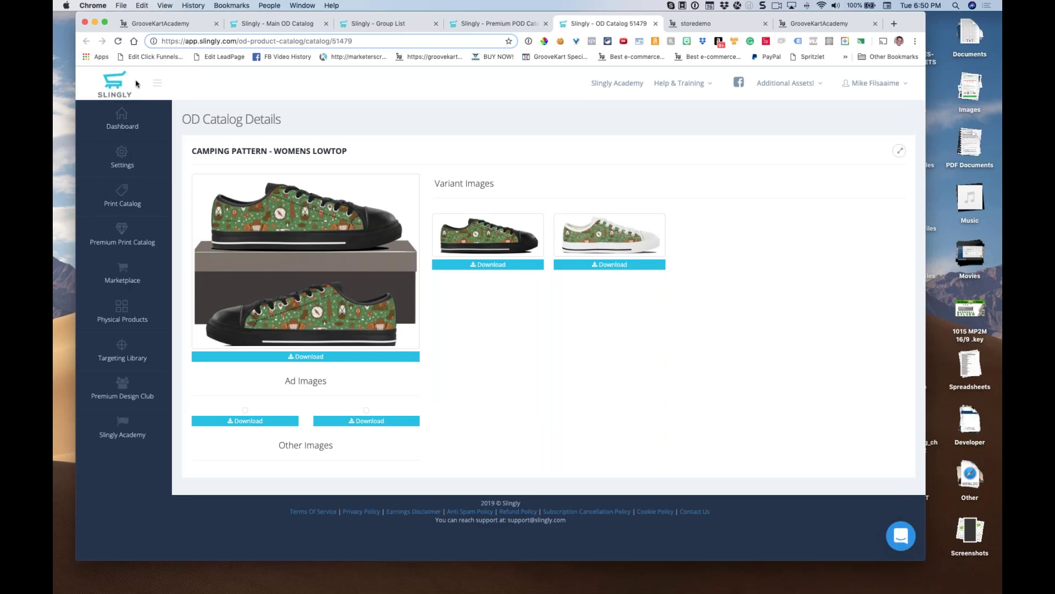
pyautogui.click(655, 24)
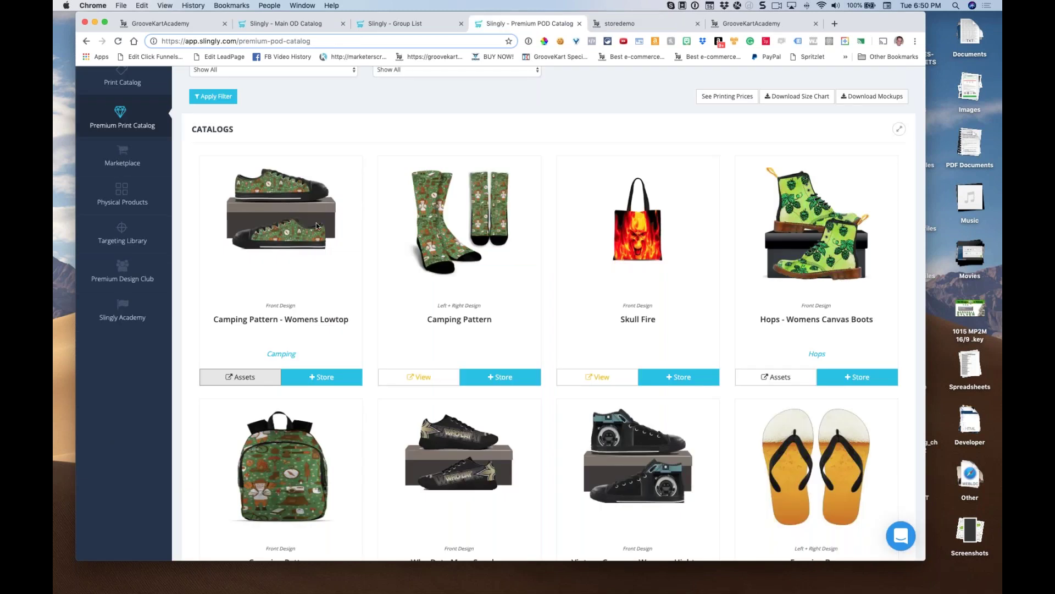
# - Search the Premium POD Catalog for "camping"
pyautogui.scroll(-1, 317, 228)
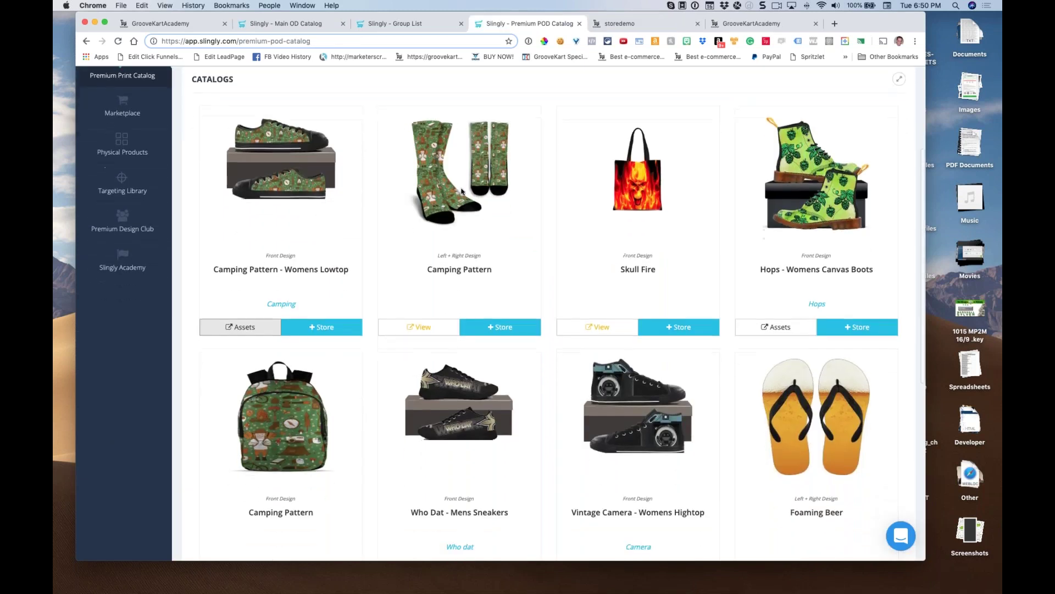
pyautogui.scroll(3, 443, 185)
pyautogui.scroll(2, 443, 184)
pyautogui.click(264, 157)
pyautogui.write('camping')
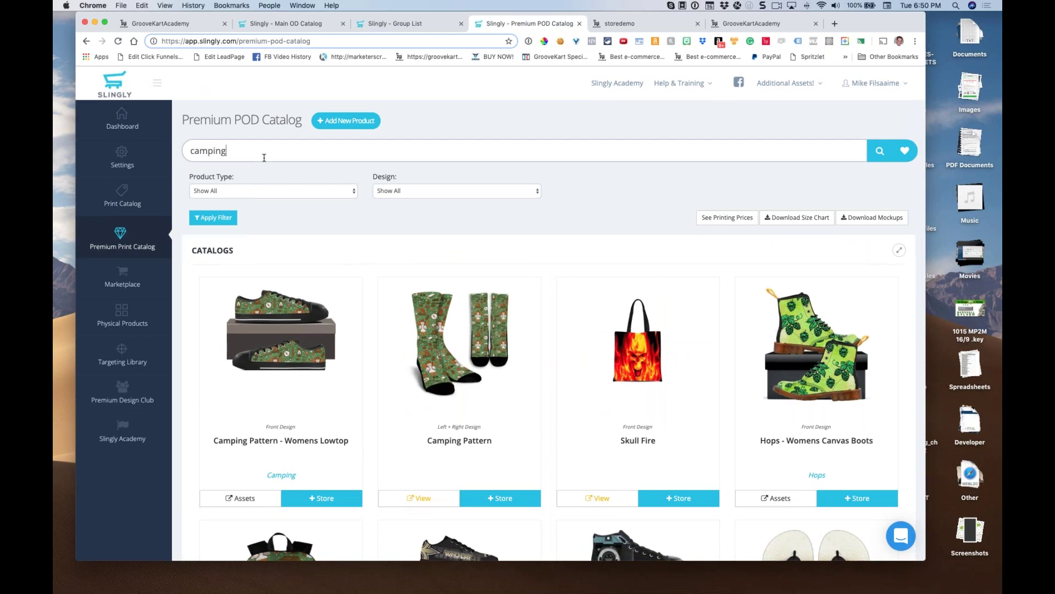
pyautogui.press('Return')
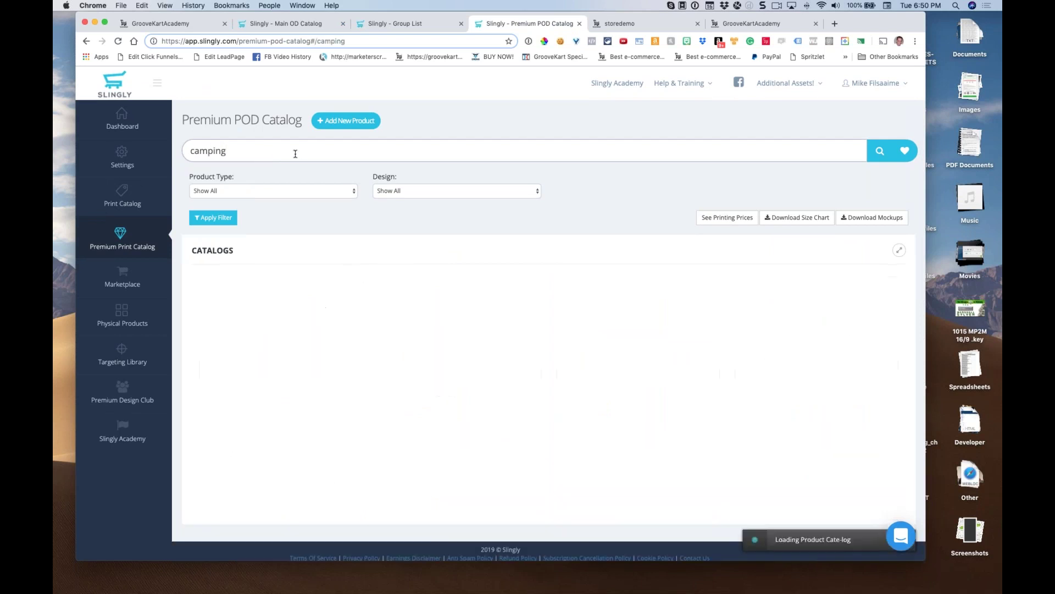
# - Browse the camping search results to examine the range of products offered with the Camping Pattern design
pyautogui.scroll(-3, 357, 249)
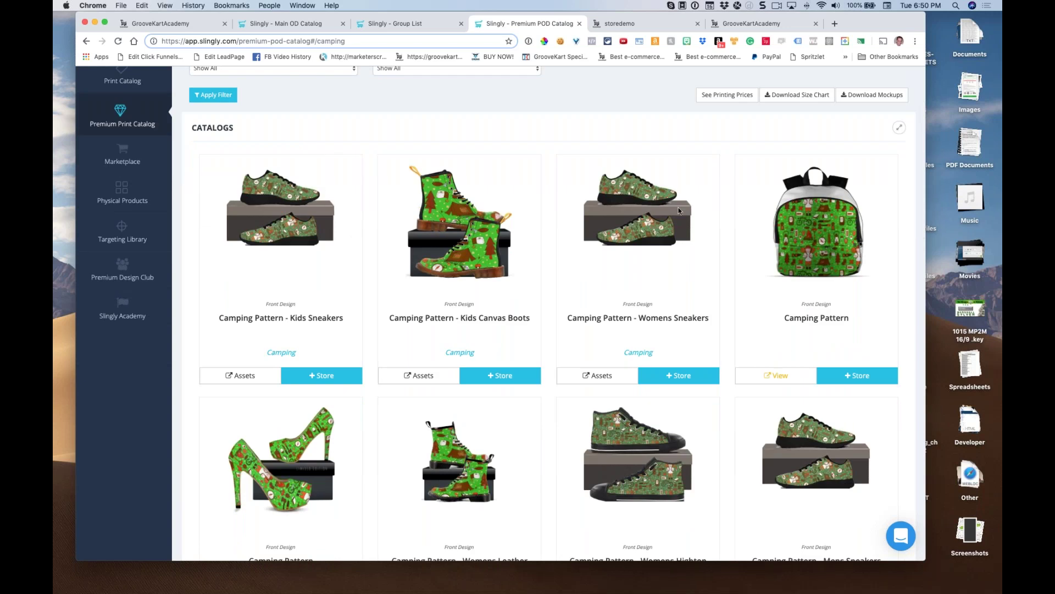
pyautogui.scroll(-1, 659, 217)
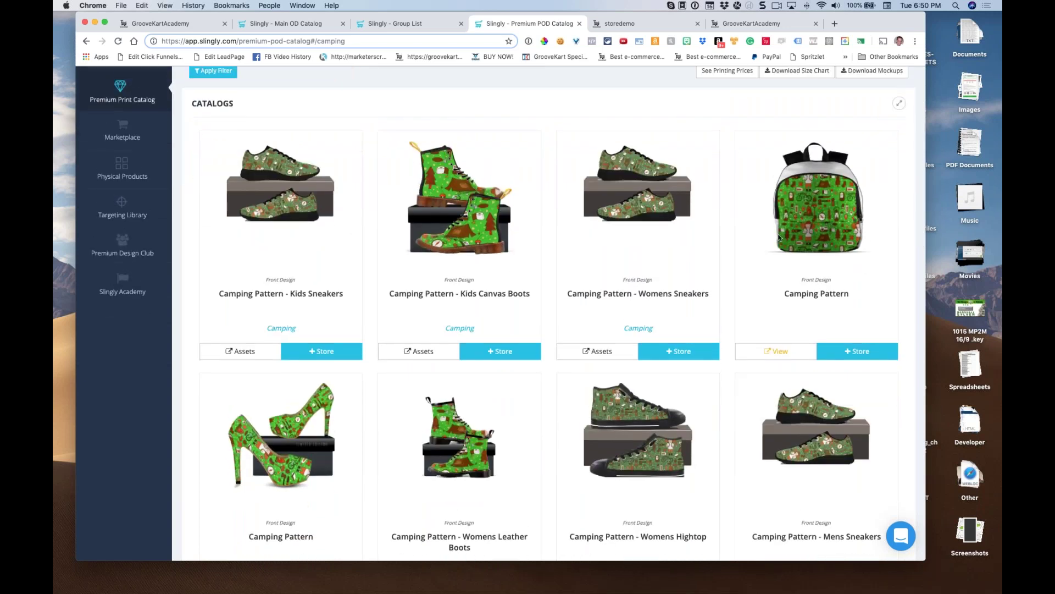
pyautogui.scroll(-10, 756, 254)
pyautogui.scroll(-13, 502, 275)
pyautogui.scroll(-13, 655, 245)
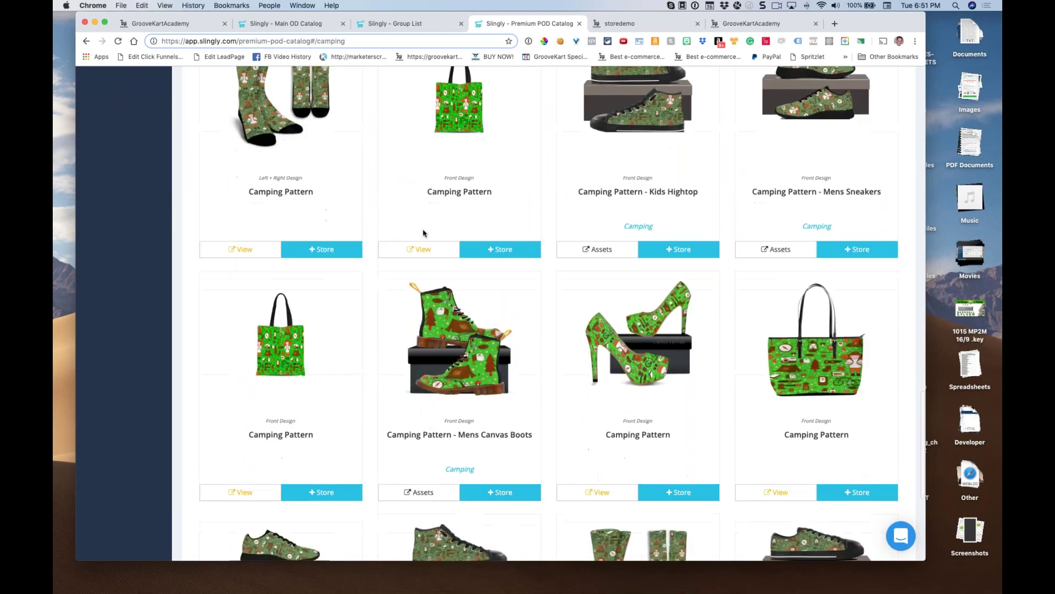
pyautogui.scroll(-7, 423, 233)
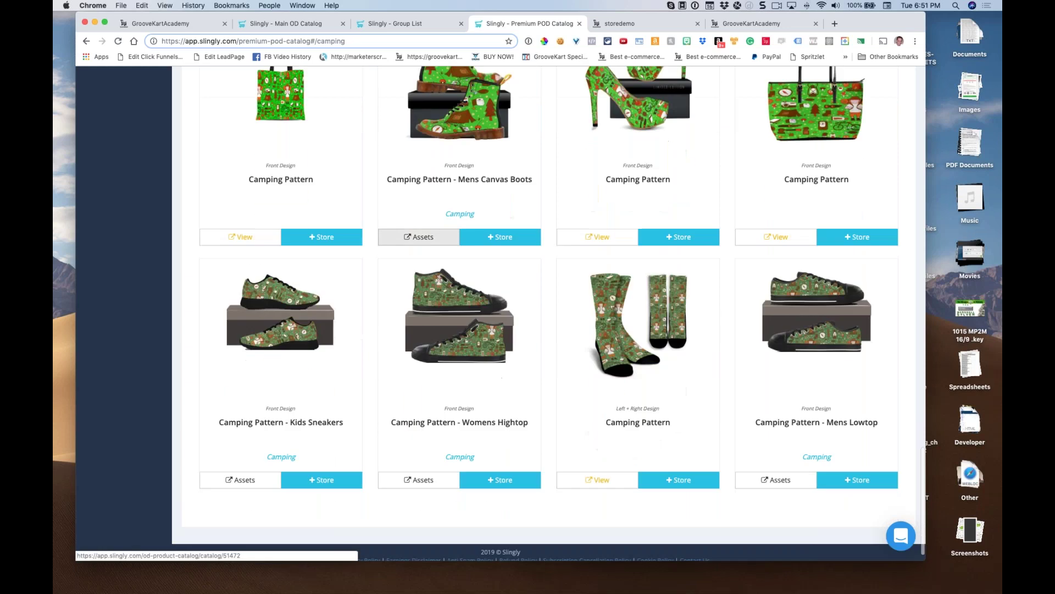
pyautogui.scroll(-1, 424, 233)
pyautogui.scroll(20, 600, 290)
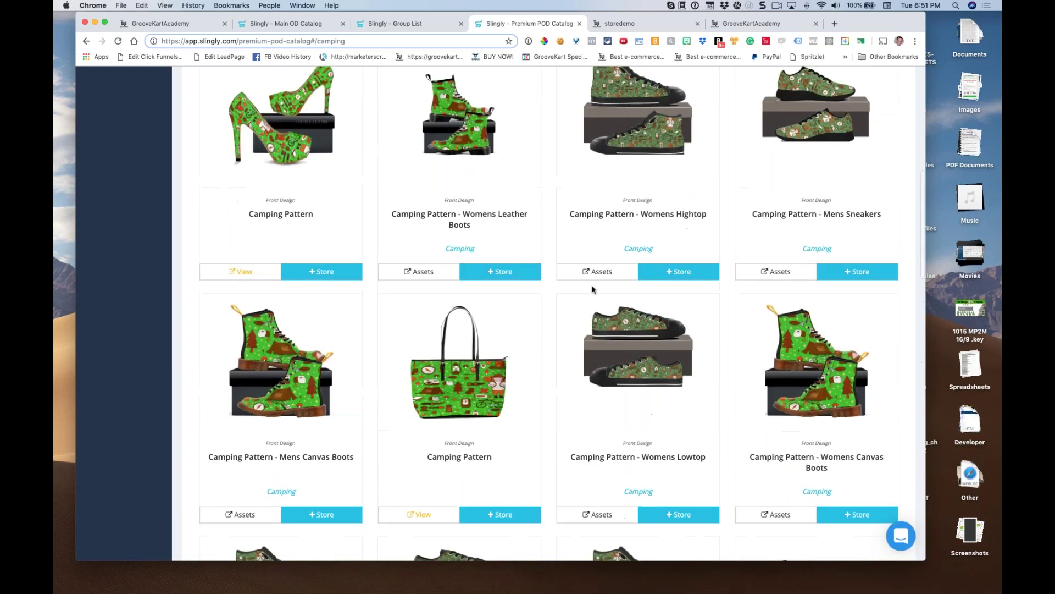
pyautogui.scroll(10, 592, 281)
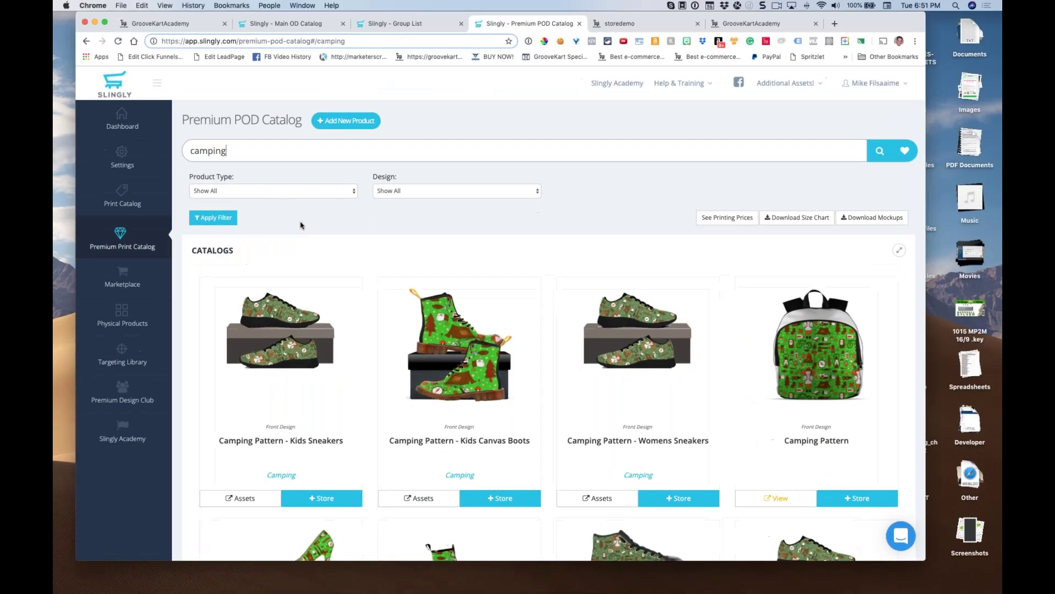
# - Open the Marketplace Catalog and look through the purchasable shirt designs and their prices
pyautogui.moveTo(129, 206)
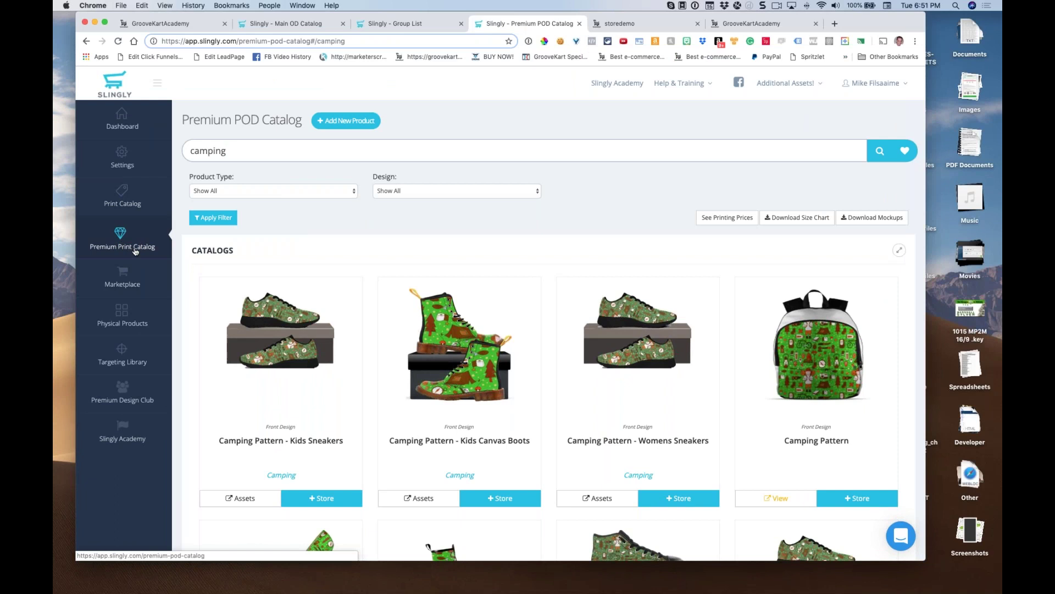
pyautogui.scroll(-2, 262, 234)
pyautogui.moveTo(138, 243)
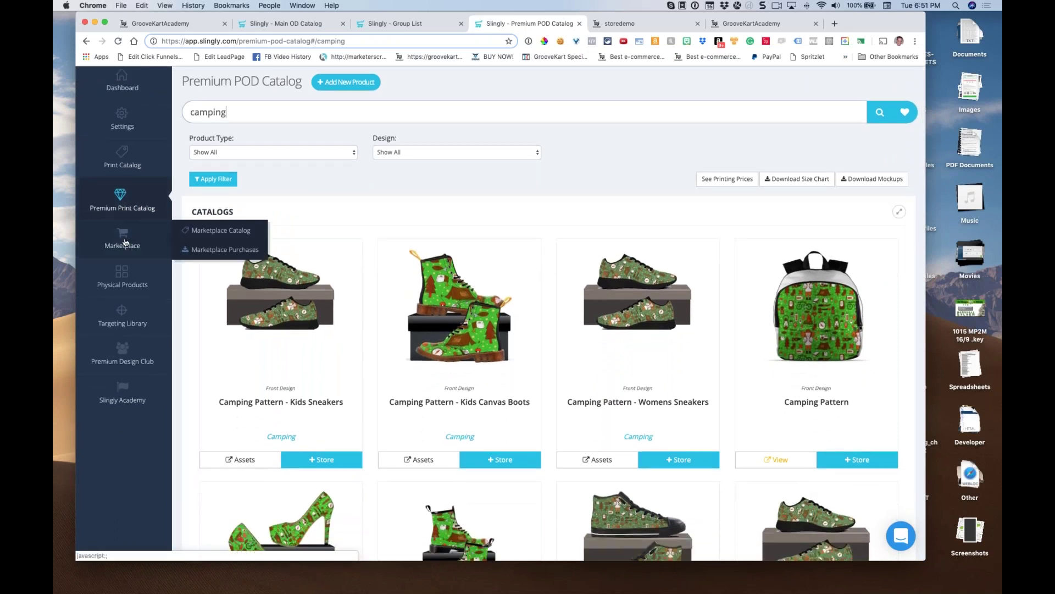
pyautogui.click(205, 232)
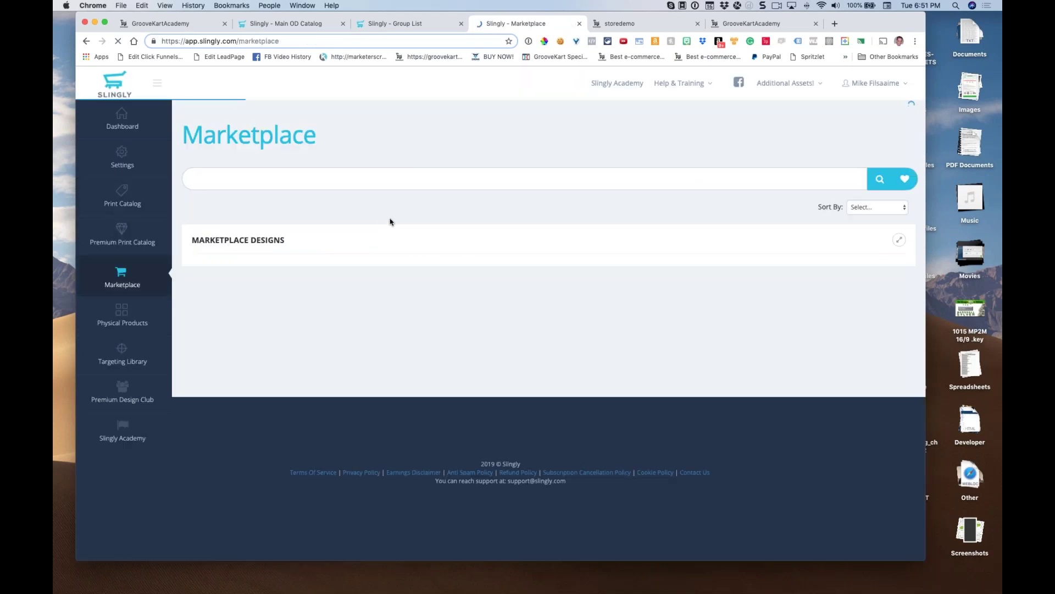
pyautogui.scroll(-3, 399, 222)
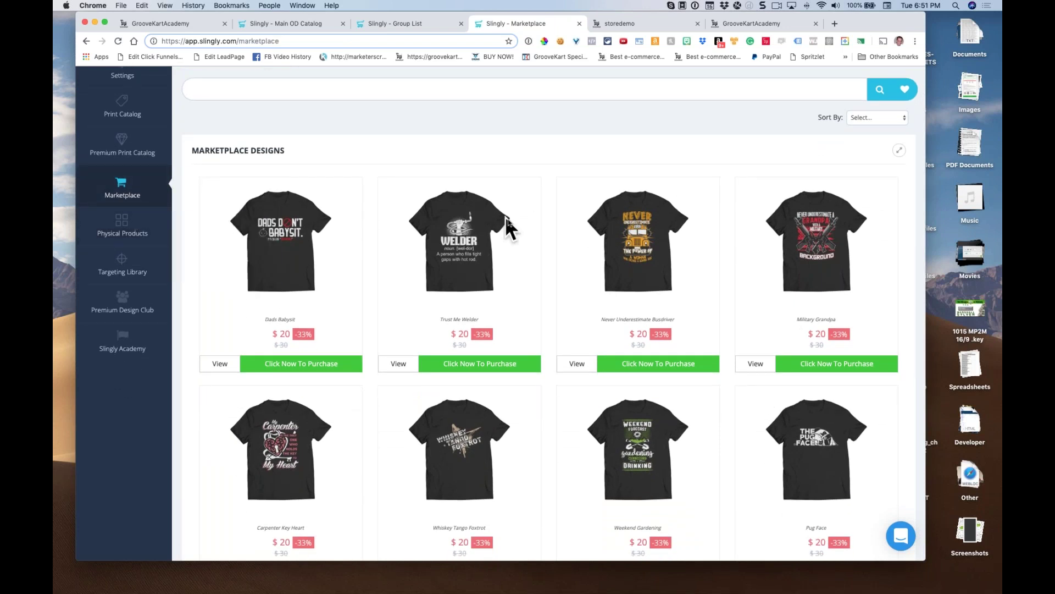
pyautogui.scroll(-2, 566, 217)
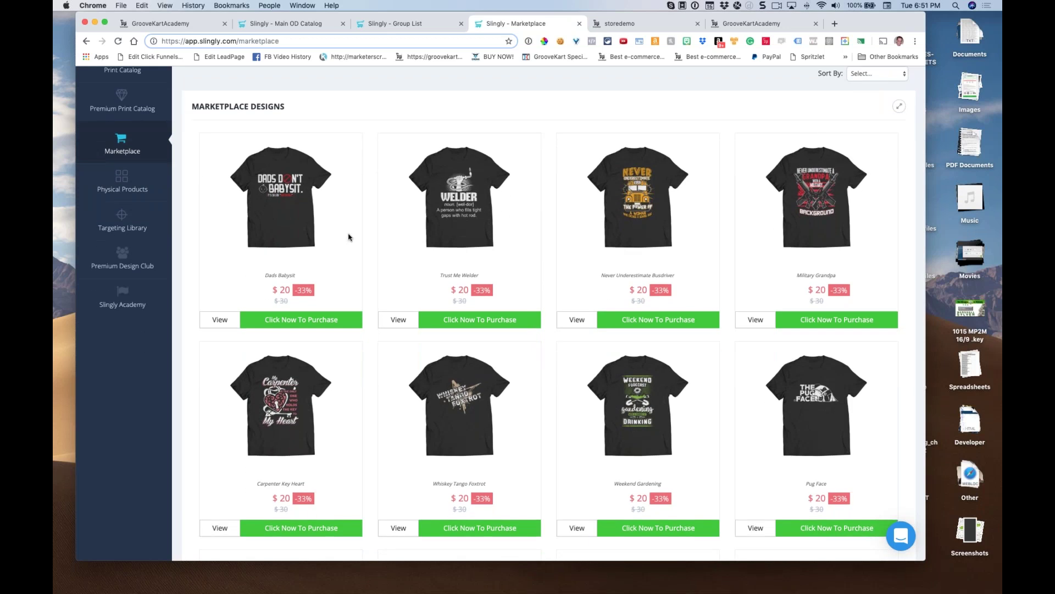
pyautogui.scroll(-2, 610, 245)
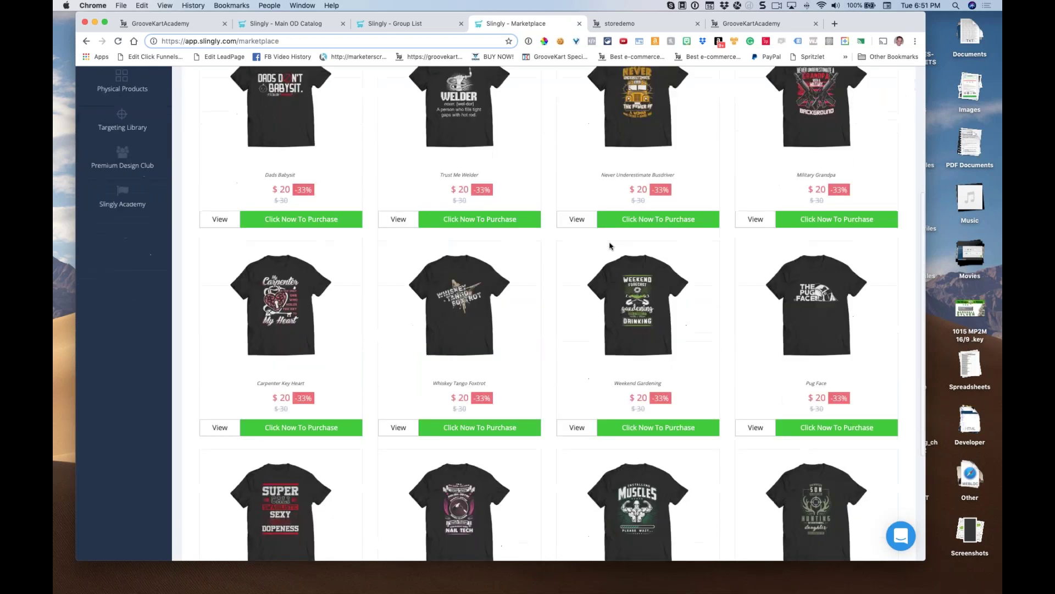
pyautogui.scroll(5, 493, 232)
pyautogui.scroll(-2, 368, 288)
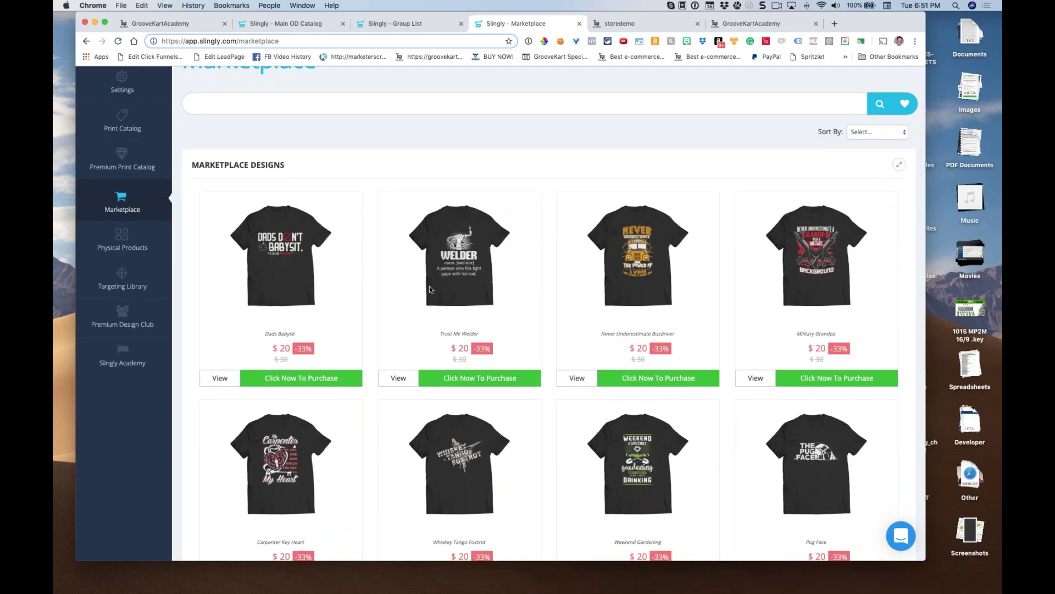
pyautogui.scroll(-1, 403, 284)
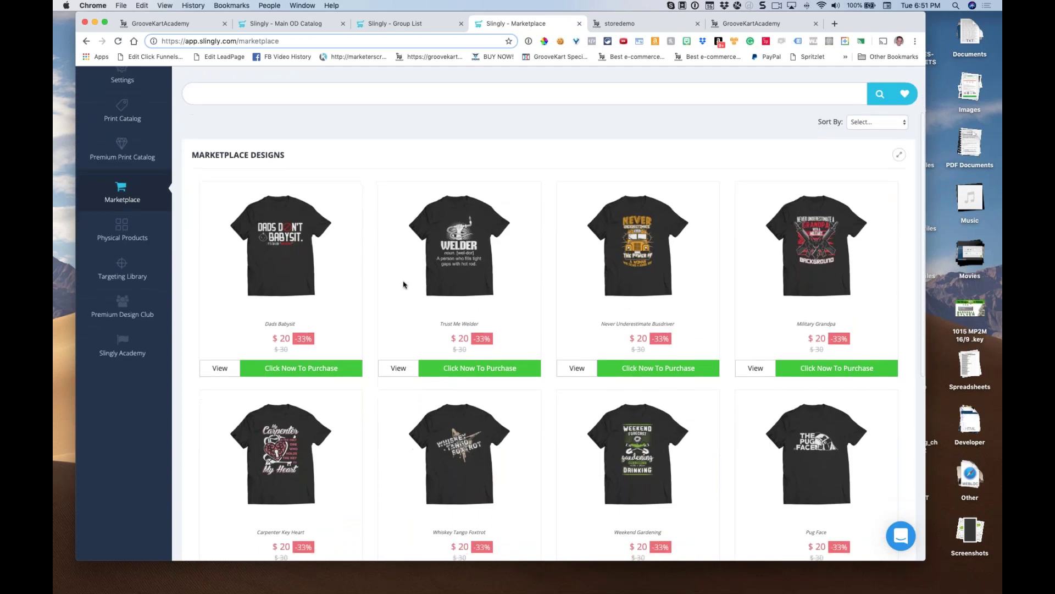
# - Open Product Sourcing for physical products and review the most watched eBay items with their catalog and store options
pyautogui.moveTo(186, 212)
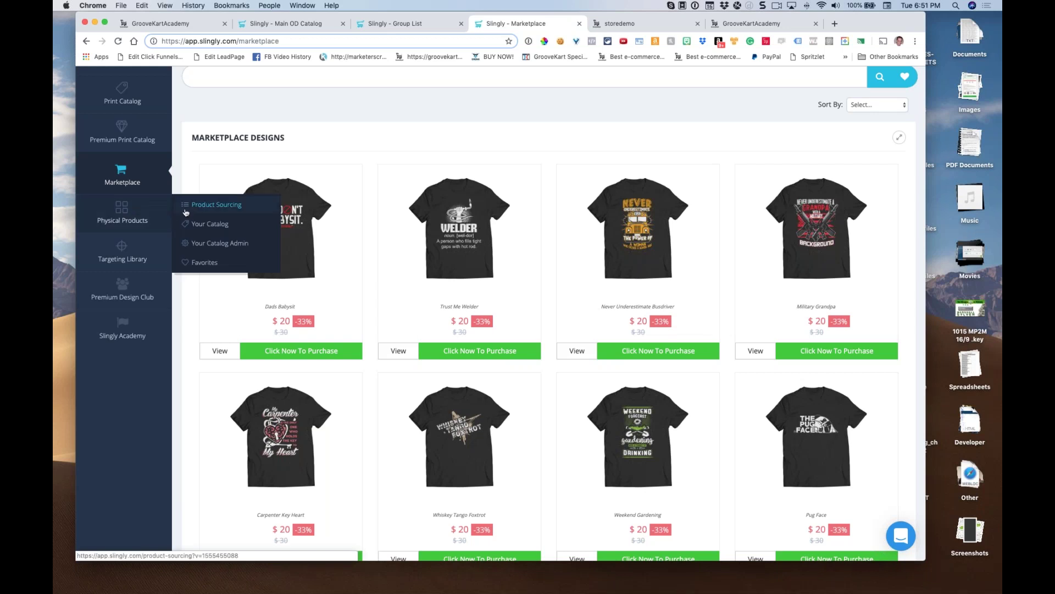
pyautogui.click(195, 210)
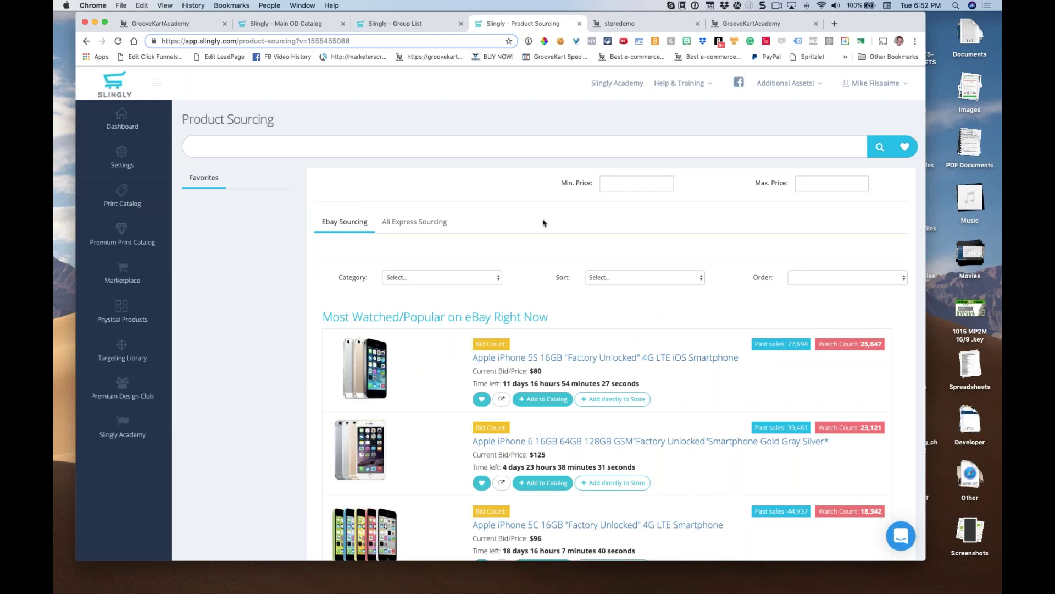
pyautogui.scroll(-3, 495, 165)
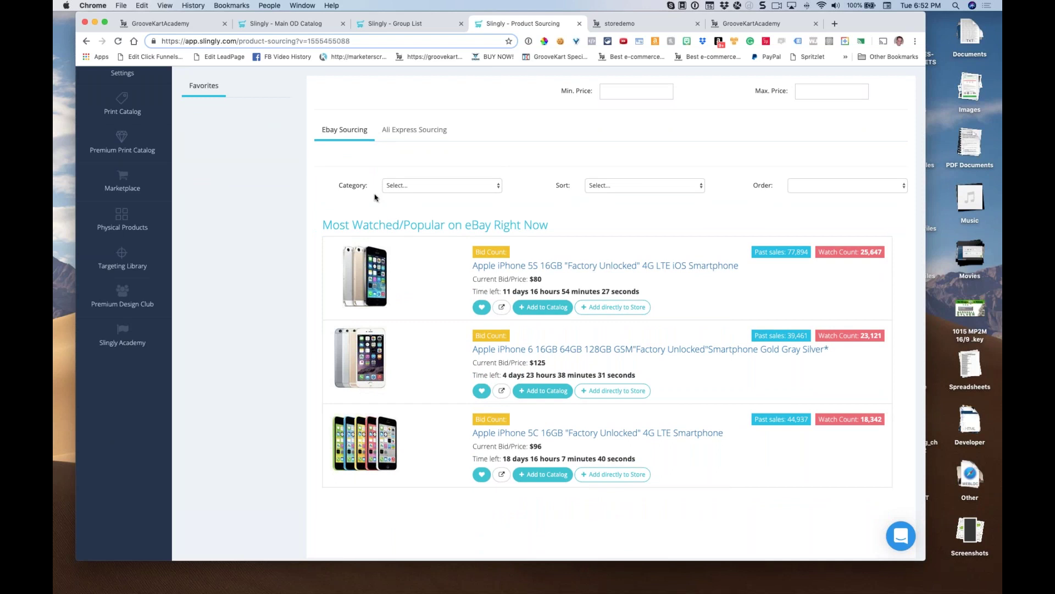
pyautogui.scroll(-1, 339, 209)
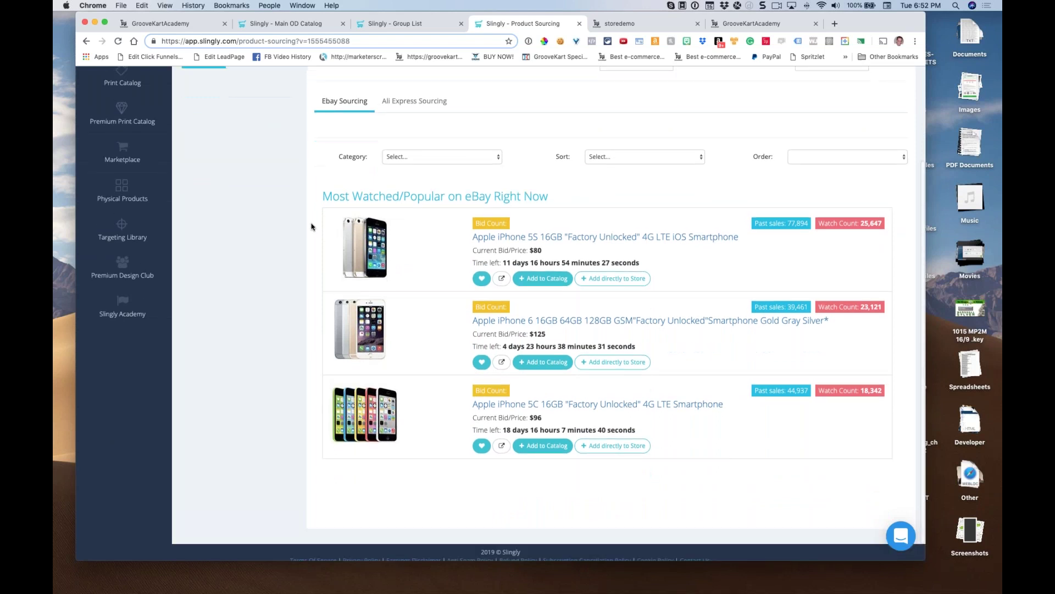
# - Switch product sourcing from eBay to AliExpress and search for "drone"
pyautogui.scroll(4, 264, 190)
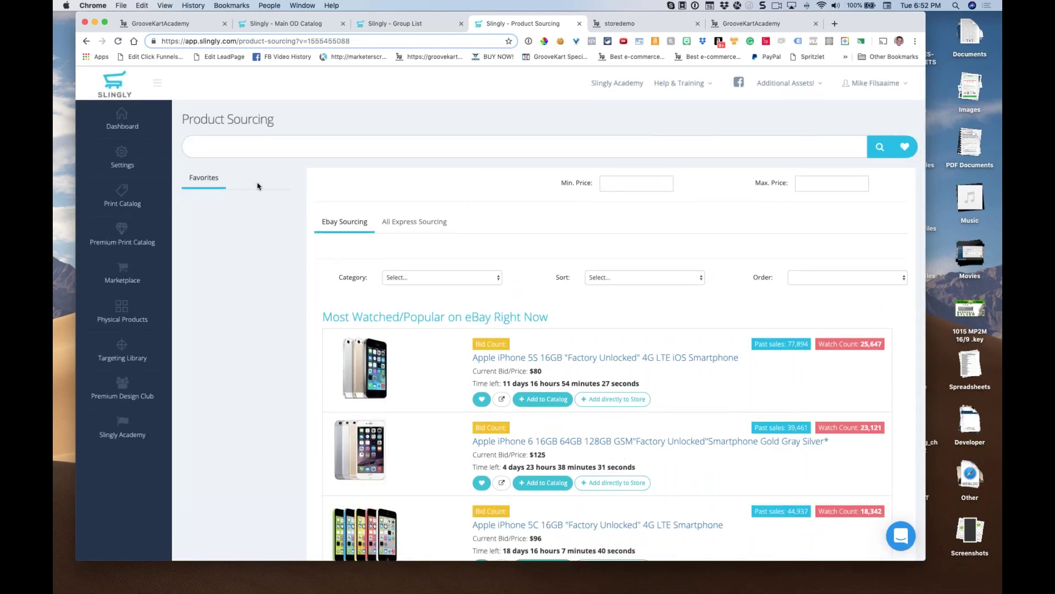
pyautogui.scroll(-1, 257, 186)
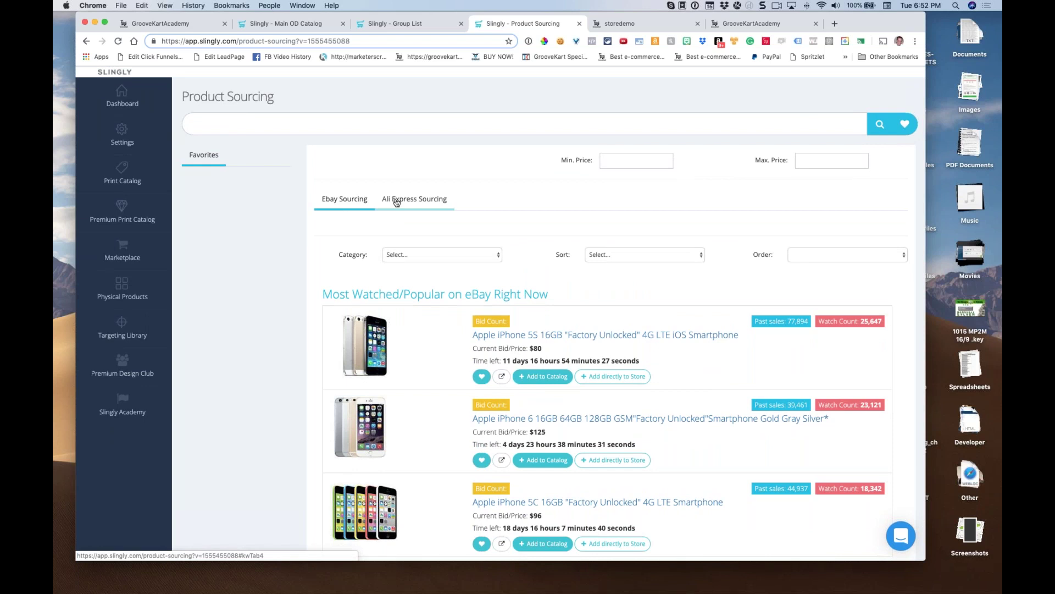
pyautogui.click(396, 202)
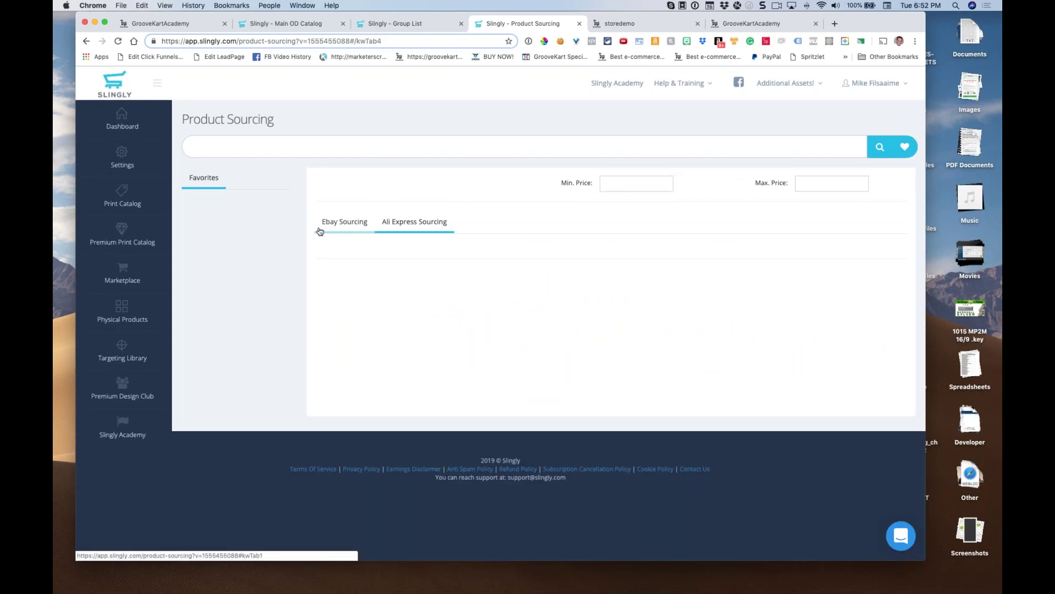
pyautogui.click(280, 146)
pyautogui.write('drone')
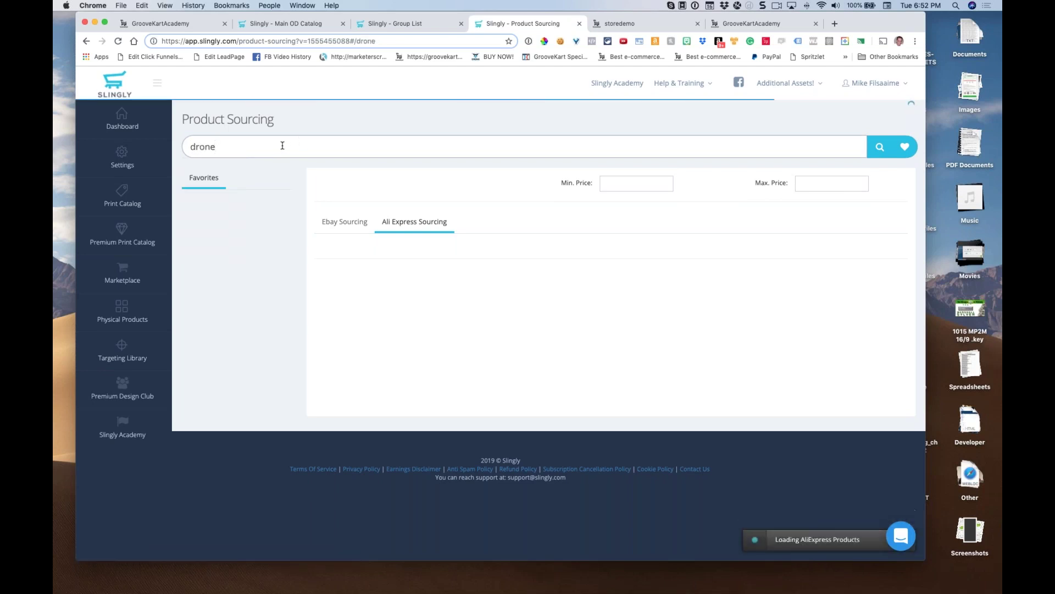
# - Open the AliExpress listing for the Professional Intelligent Folding Drones quadcopter from the results, then close it
pyautogui.scroll(-5, 275, 165)
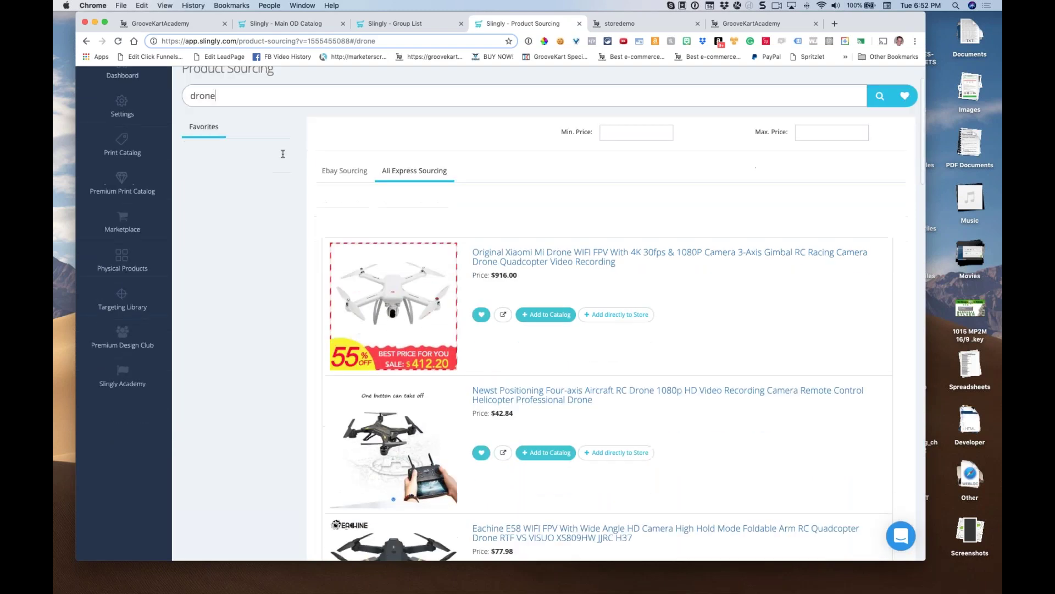
pyautogui.scroll(-3, 271, 176)
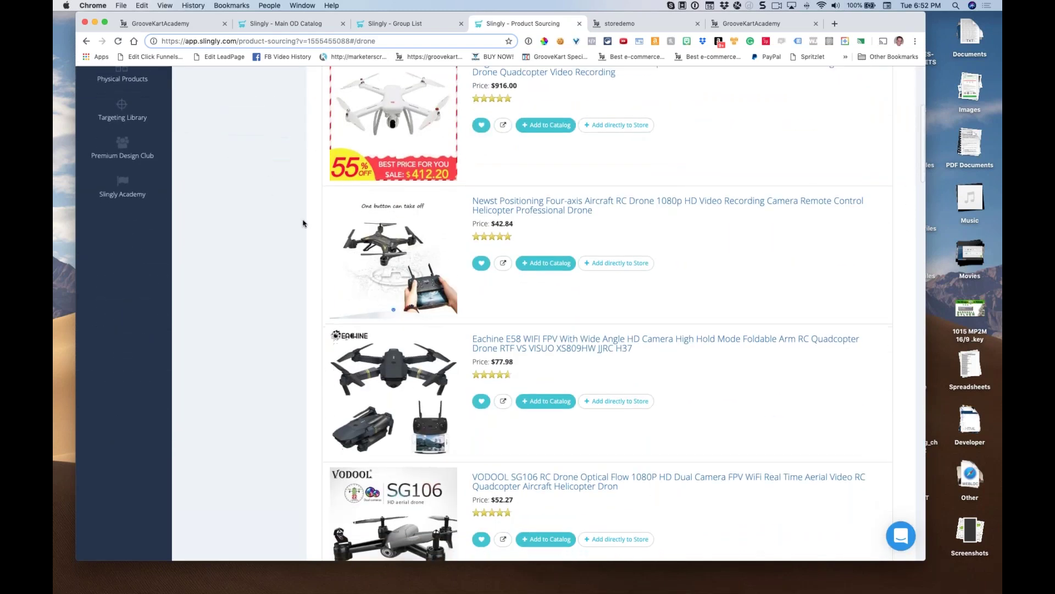
pyautogui.scroll(-10, 352, 245)
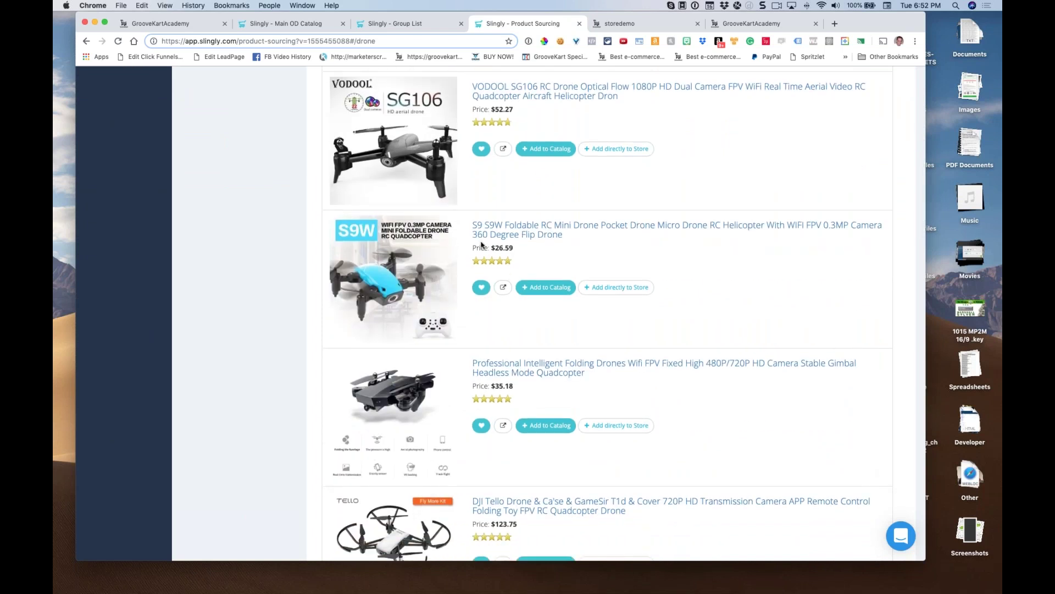
pyautogui.click(488, 365)
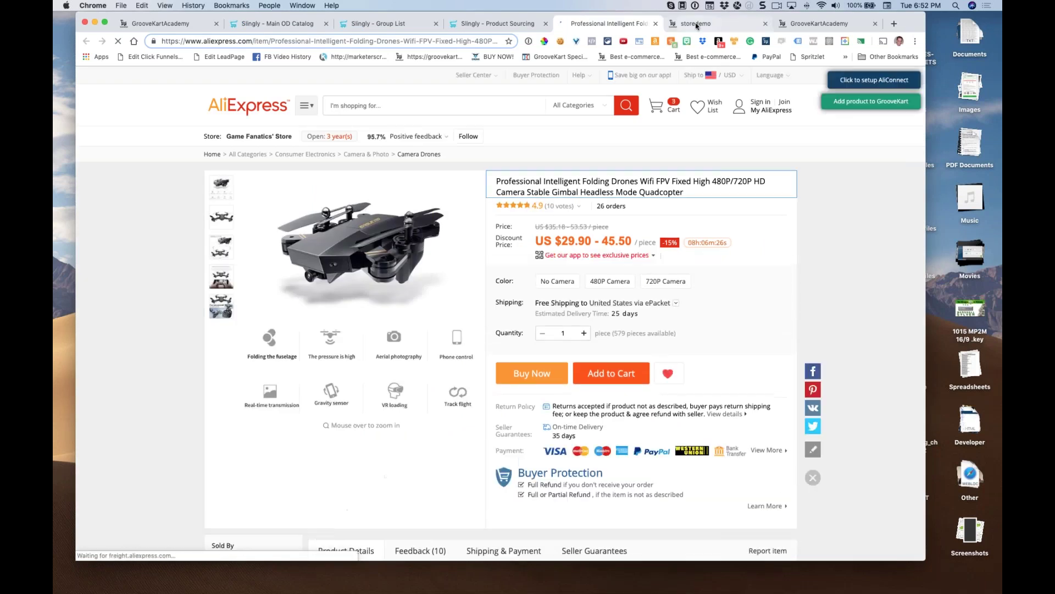
pyautogui.click(655, 23)
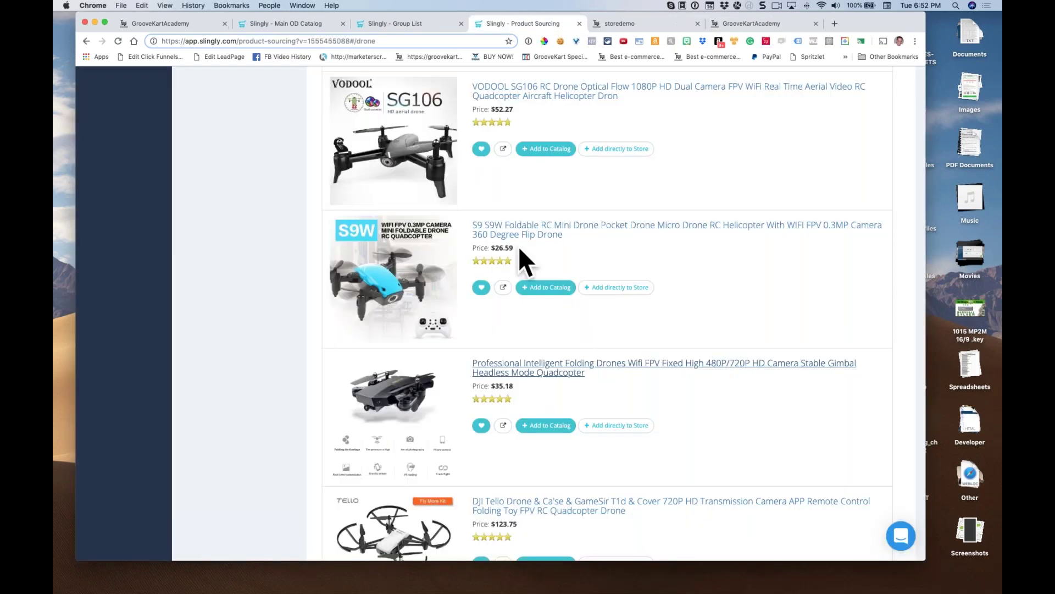
# - Look through the remaining AliExpress drone results, comparing their prices, ratings and catalog and store options
pyautogui.scroll(-5, 599, 253)
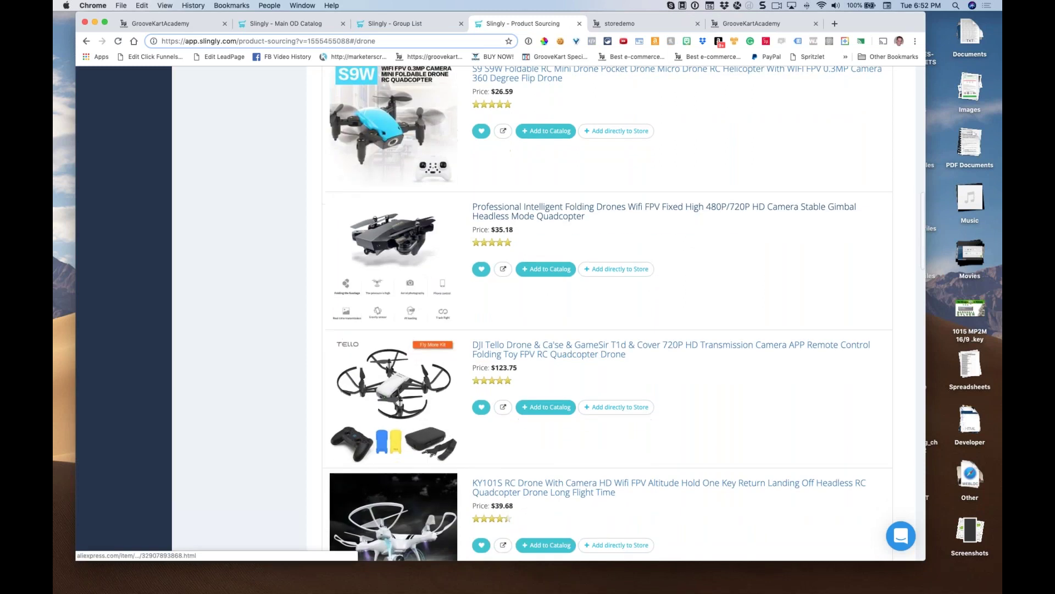
pyautogui.scroll(-4, 599, 253)
pyautogui.scroll(-3, 606, 325)
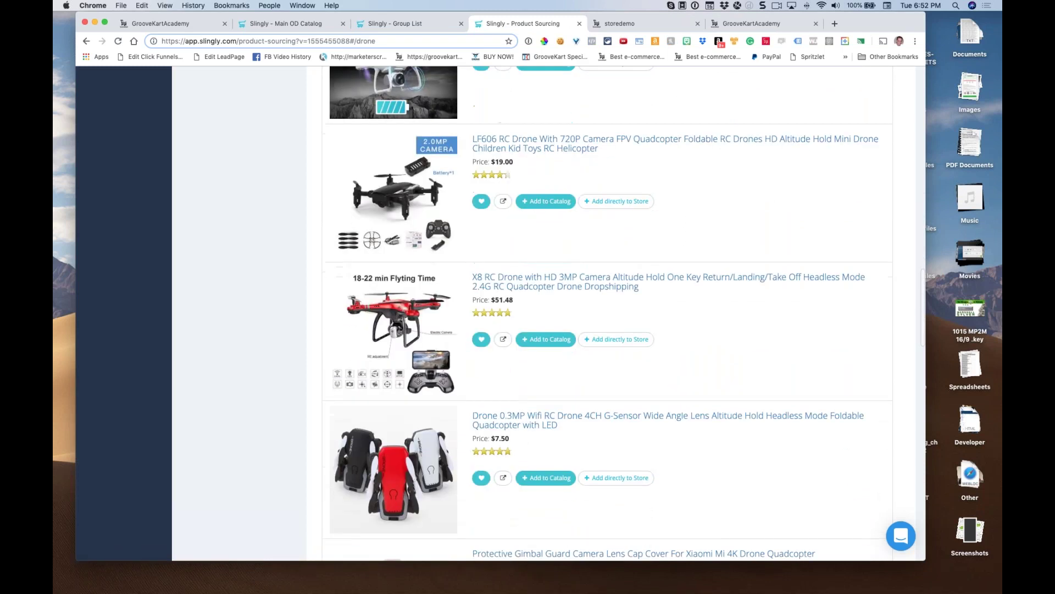
pyautogui.scroll(-7, 606, 325)
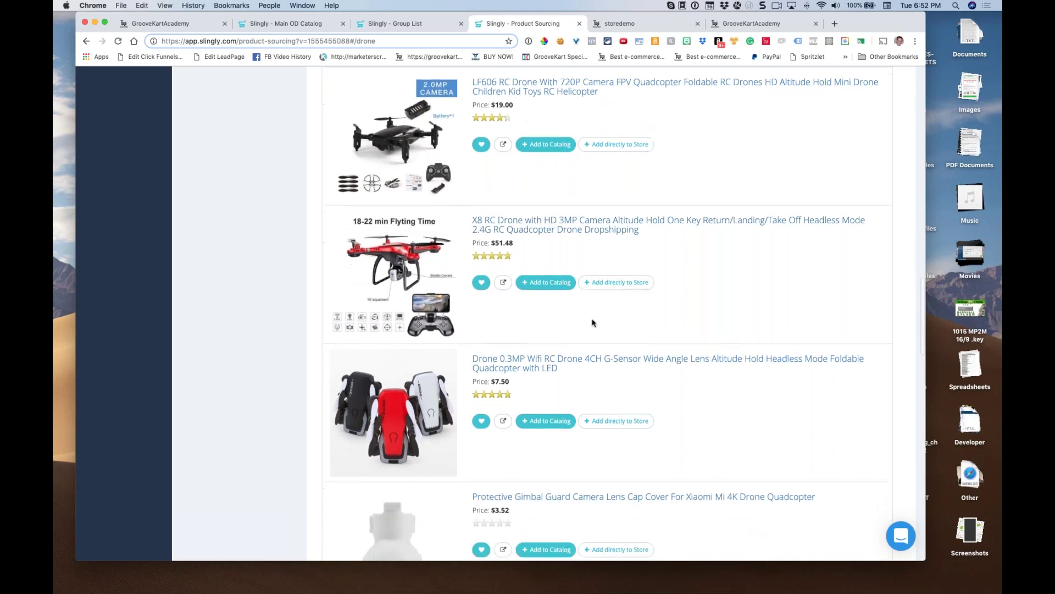
pyautogui.scroll(-8, 603, 291)
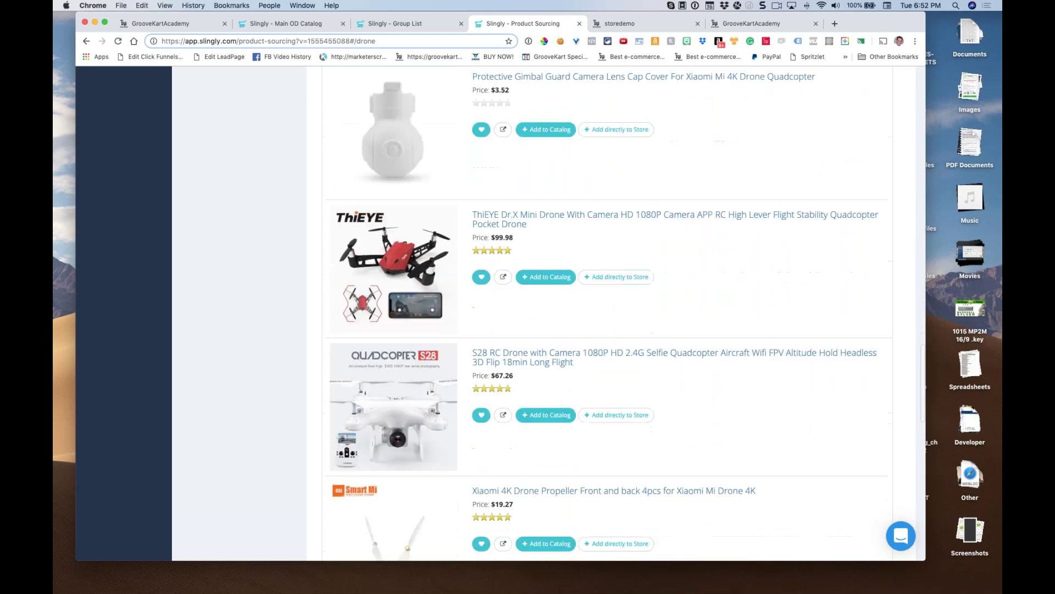
pyautogui.scroll(20, 601, 291)
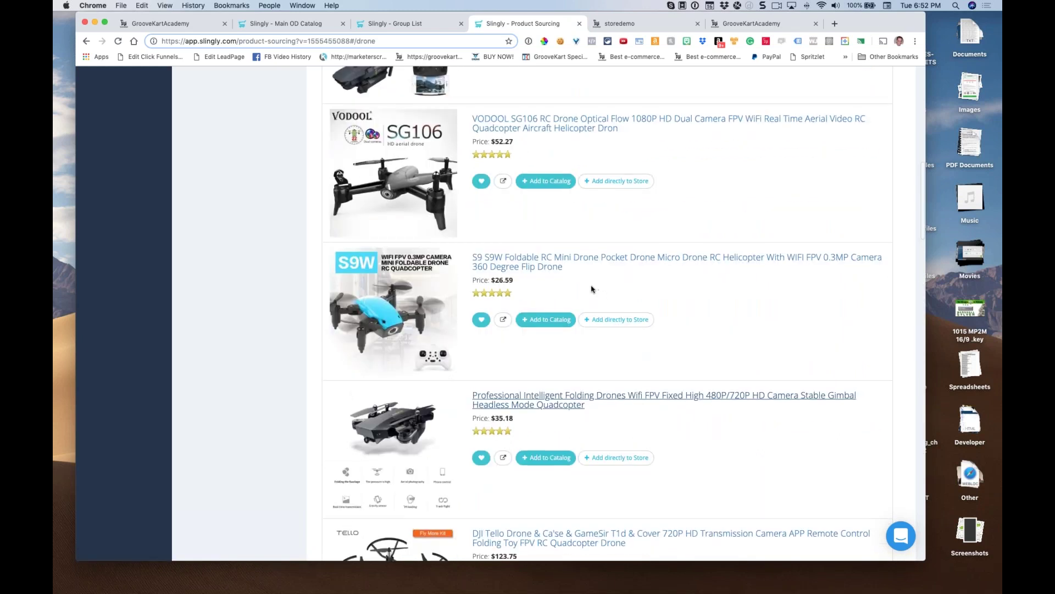
# - Clear the drone search term from Product Sourcing
pyautogui.scroll(15, 591, 289)
pyautogui.click(239, 153)
pyautogui.press('super+a')
pyautogui.press('BackSpace')
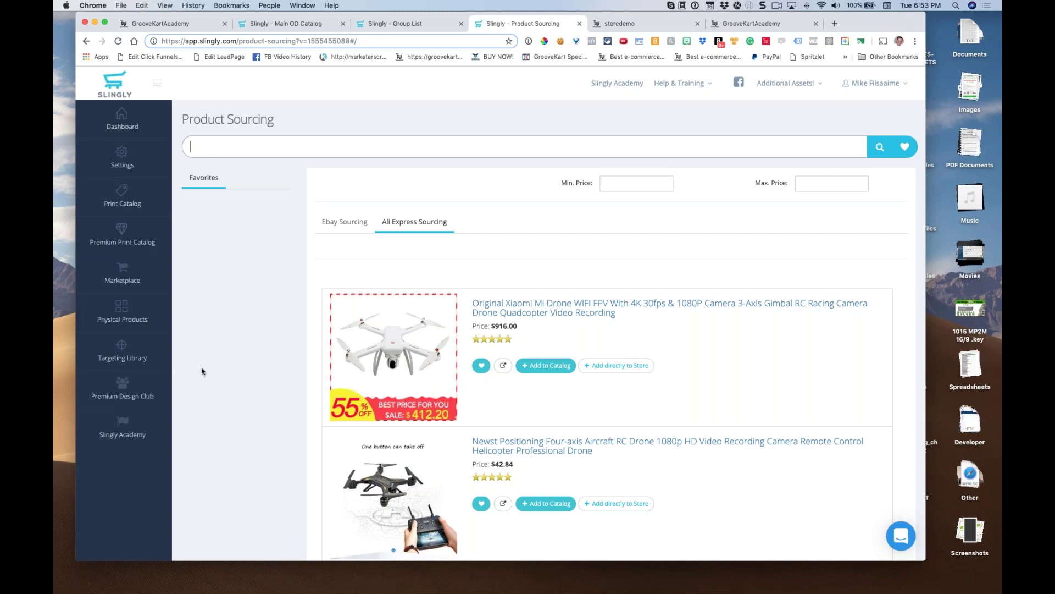
pyautogui.moveTo(122, 196)
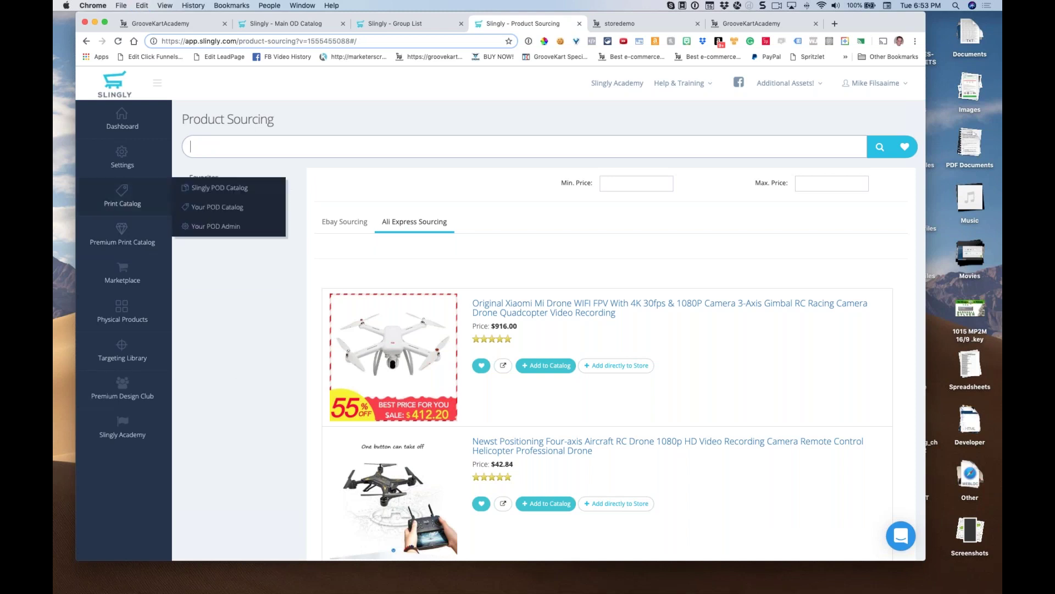
pyautogui.scroll(-5, 253, 283)
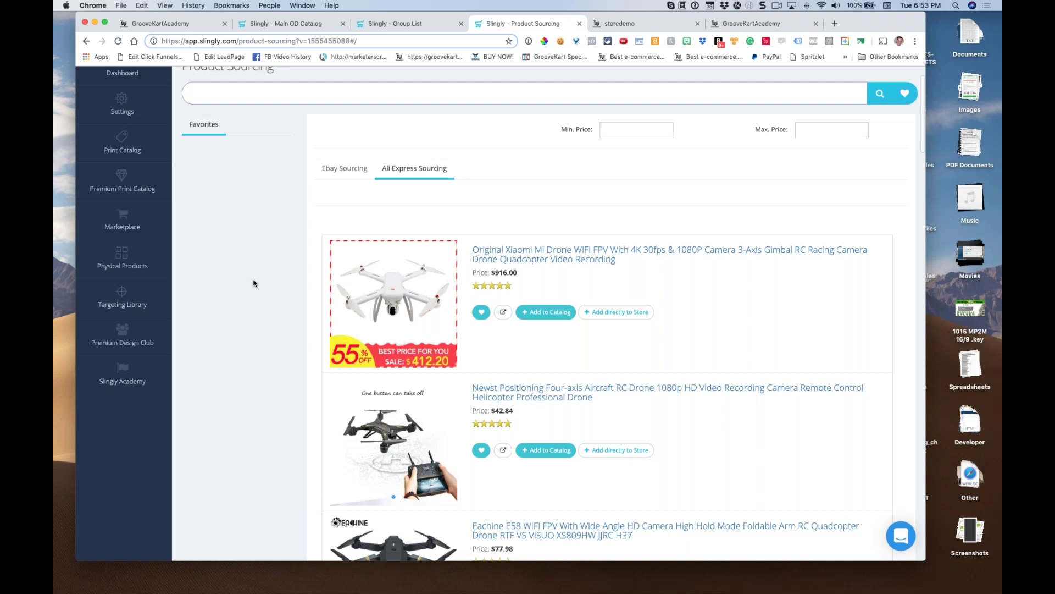
pyautogui.scroll(-1, 253, 284)
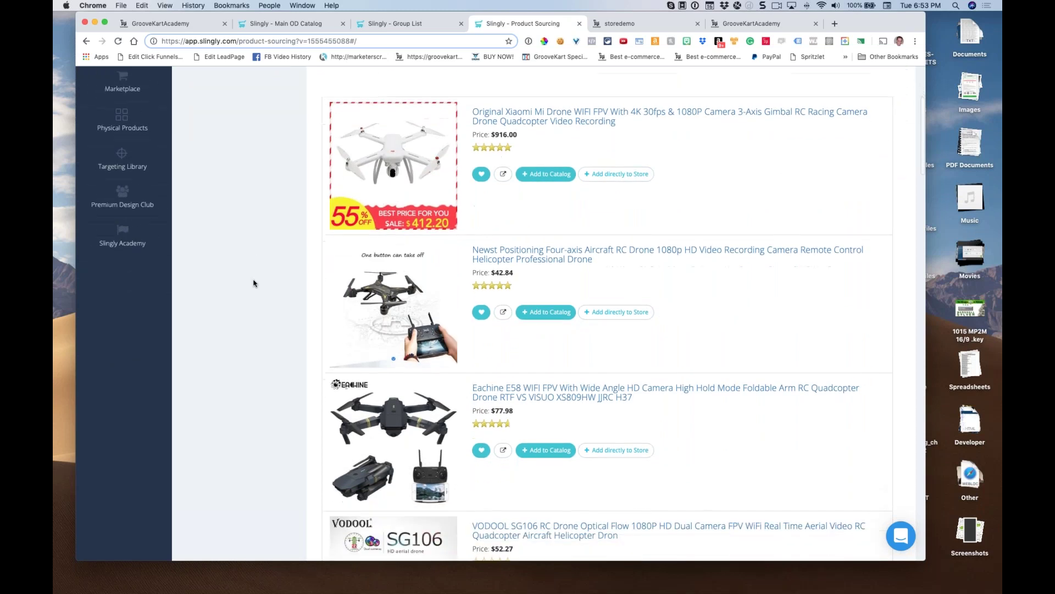
pyautogui.scroll(6, 253, 284)
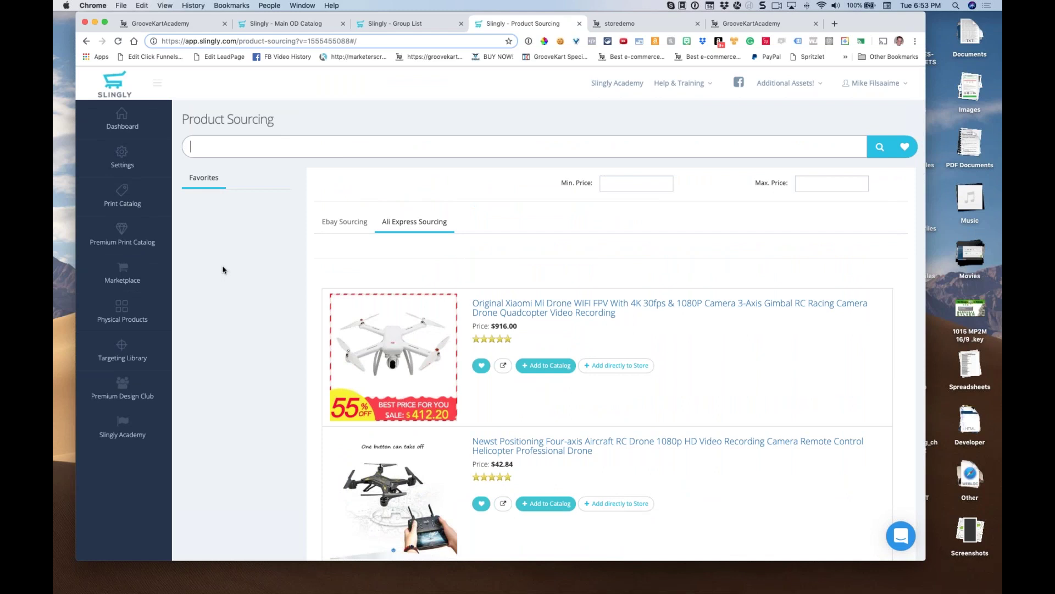
# - Open the Targeting Library and review the full list of niches and the interest data shown for Aries
pyautogui.click(129, 356)
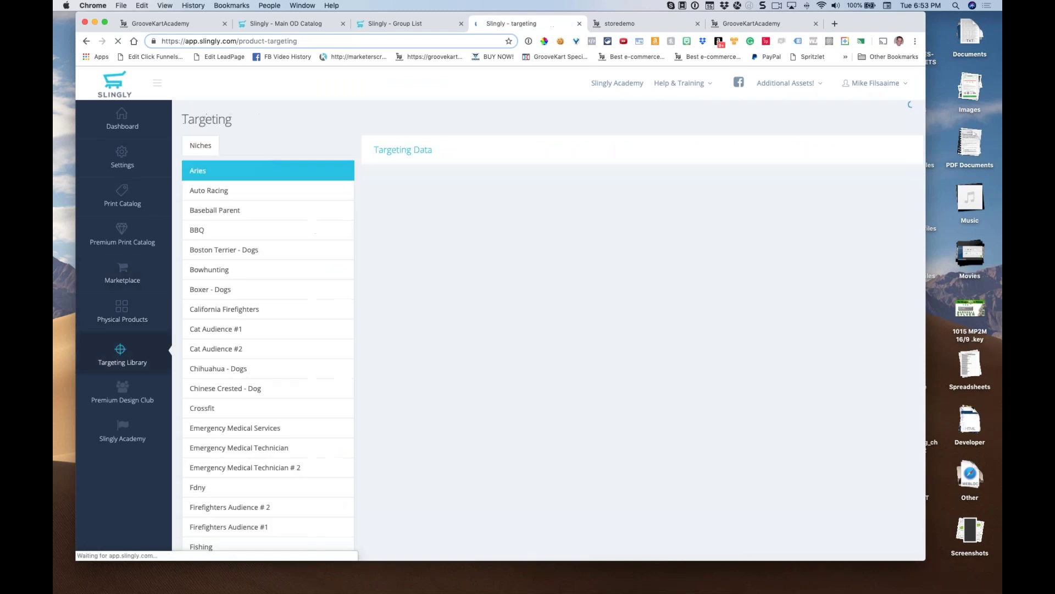
pyautogui.scroll(-10, 236, 215)
pyautogui.scroll(-10, 252, 281)
pyautogui.scroll(8, 255, 283)
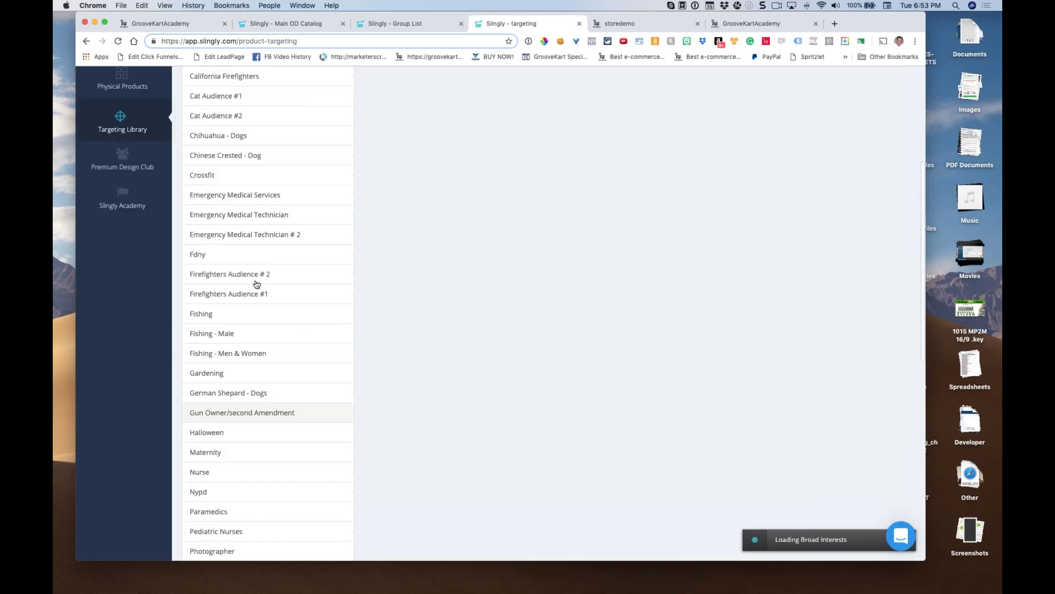
pyautogui.scroll(7, 256, 281)
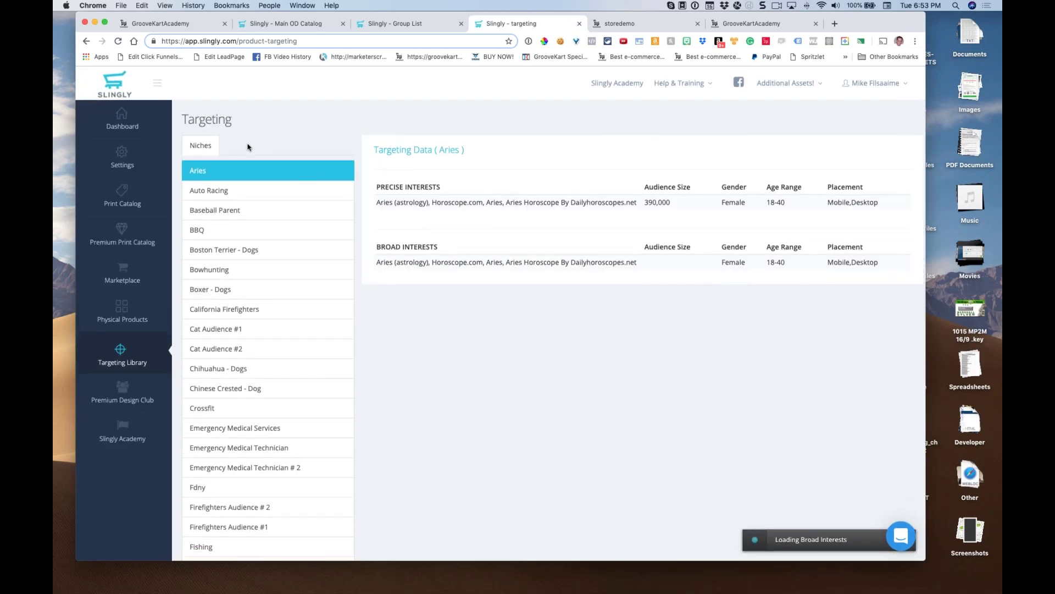
pyautogui.scroll(-10, 242, 220)
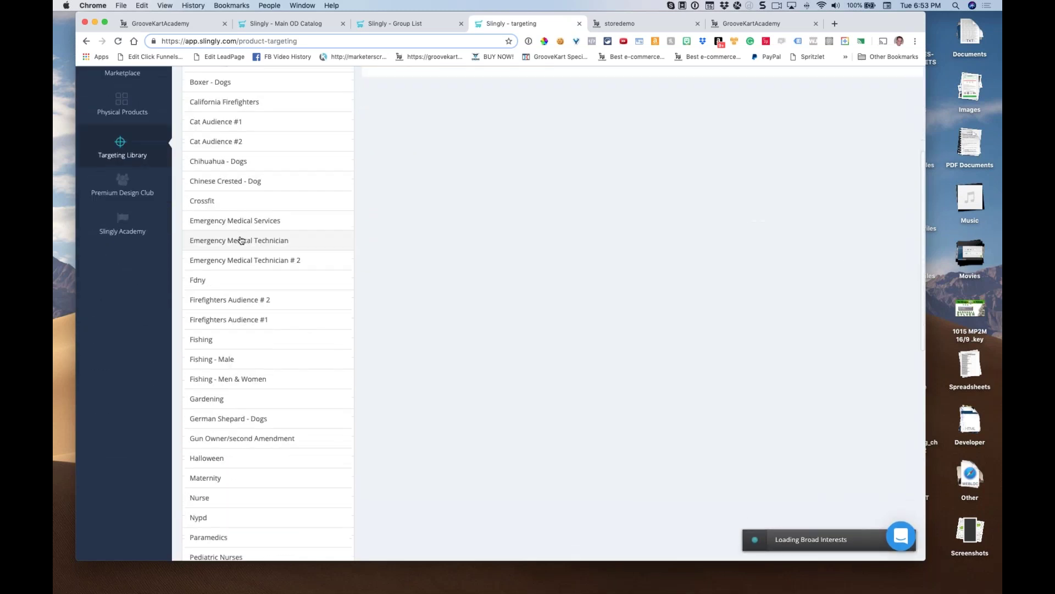
pyautogui.scroll(-13, 241, 241)
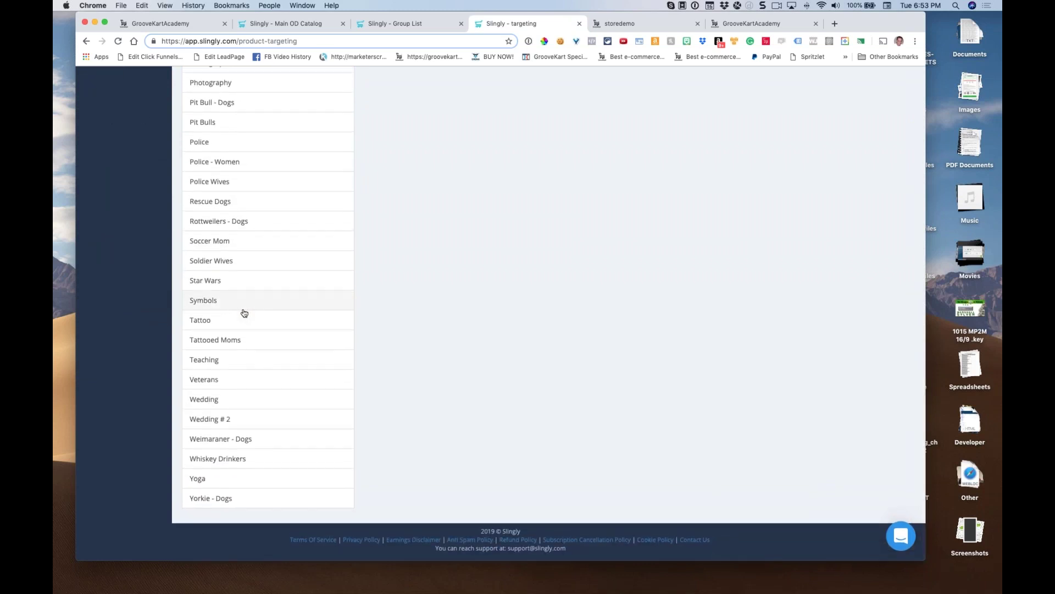
pyautogui.scroll(20, 245, 313)
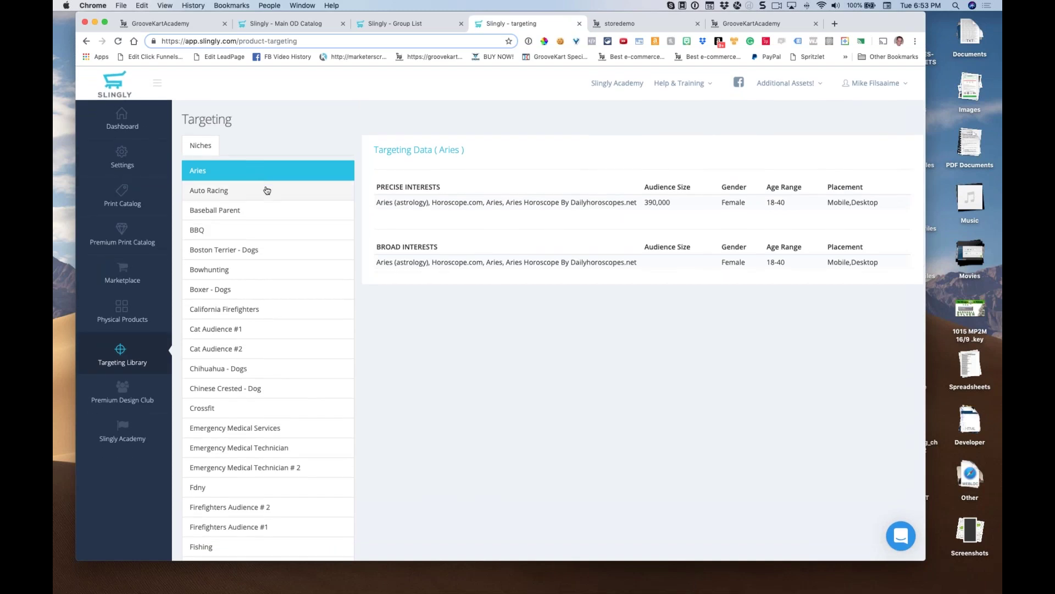
pyautogui.scroll(-2, 267, 192)
pyautogui.scroll(3, 267, 192)
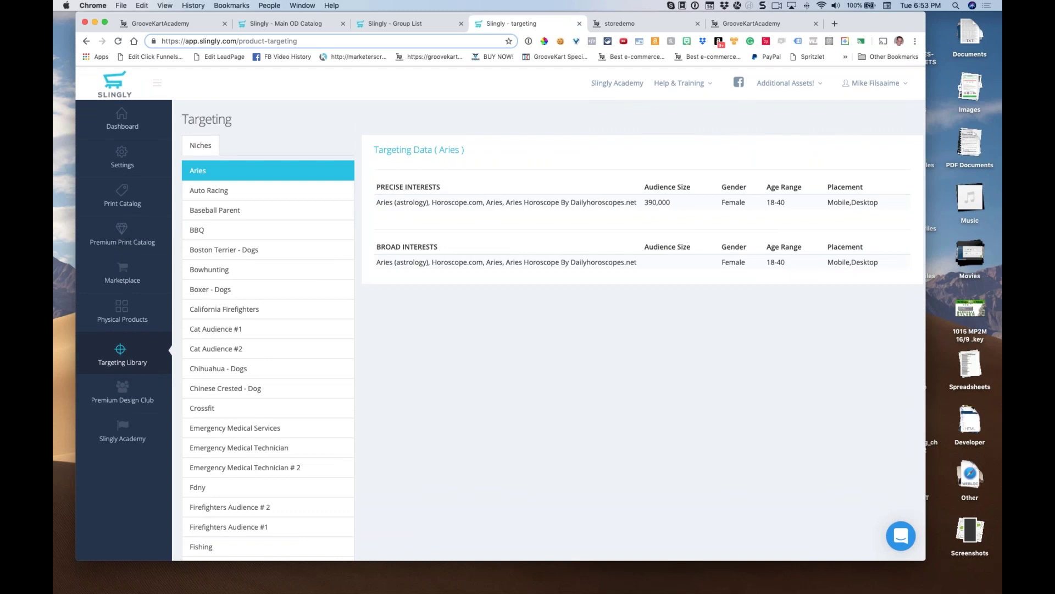
# - Switch to the GrooveKart Academy webinar replay page and review the on-demand training list and the slide download notes
pyautogui.click(751, 23)
pyautogui.scroll(-1, 563, 335)
pyautogui.moveTo(632, 122)
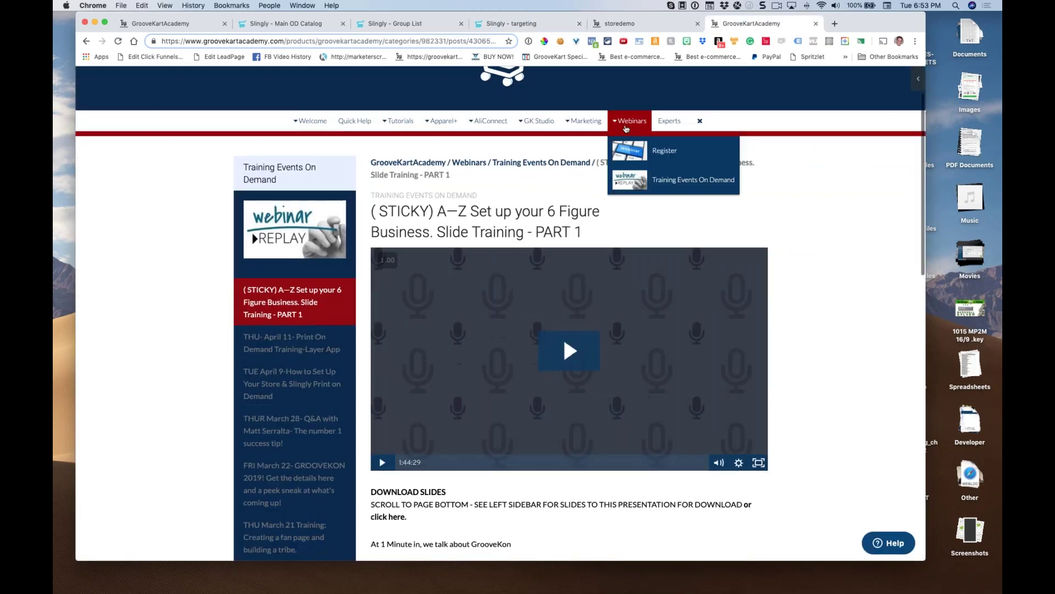
pyautogui.scroll(-4, 631, 200)
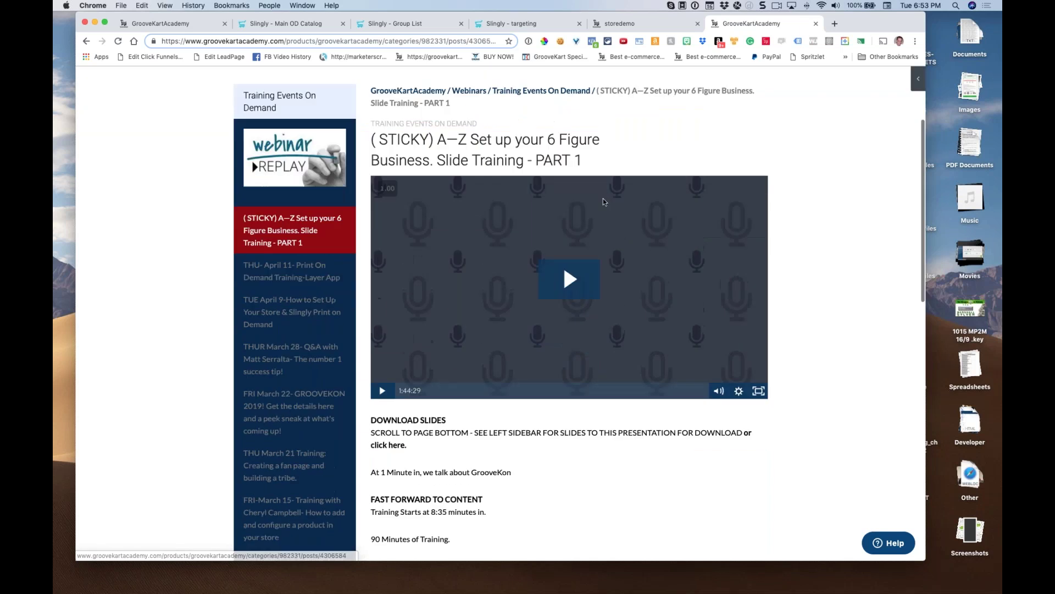
pyautogui.scroll(-5, 563, 197)
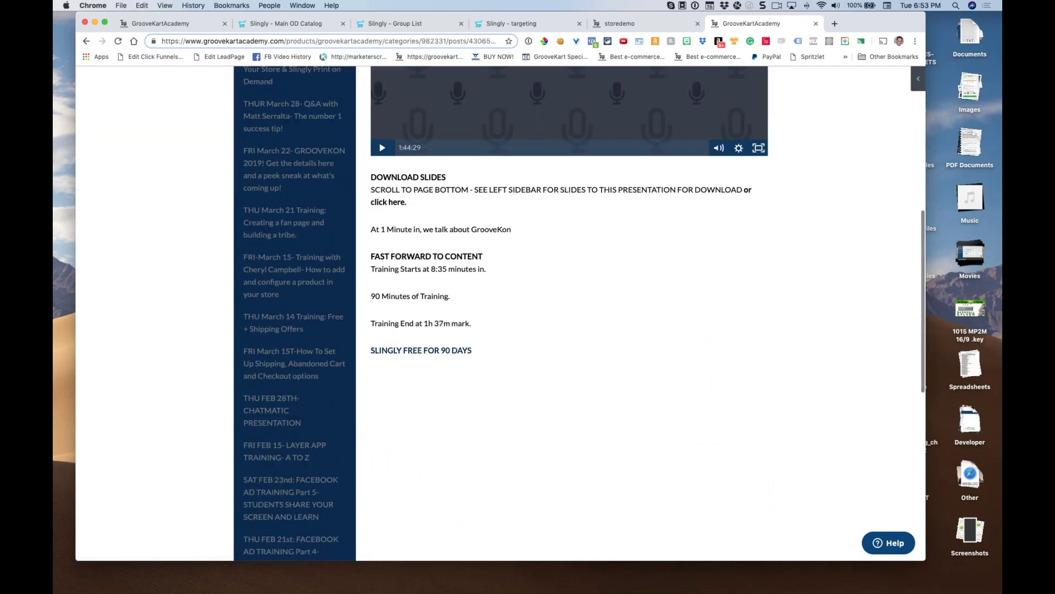
# - Switch to Keynote and play the groovekart-2Nd-Training presentation from the LIVE SLINGLY DEMO slide
pyautogui.click(648, 70)
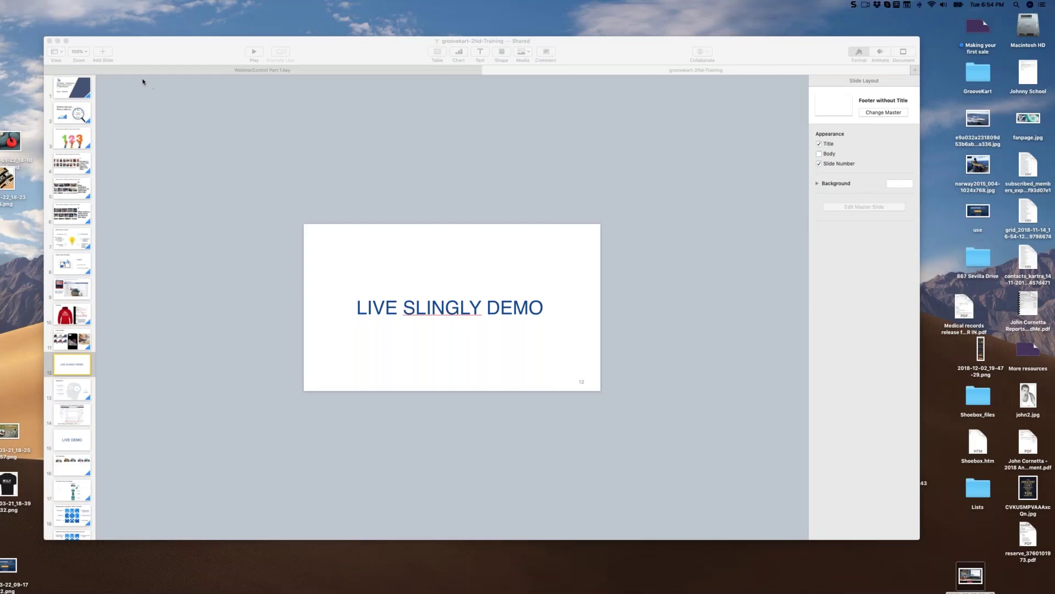
pyautogui.click(254, 52)
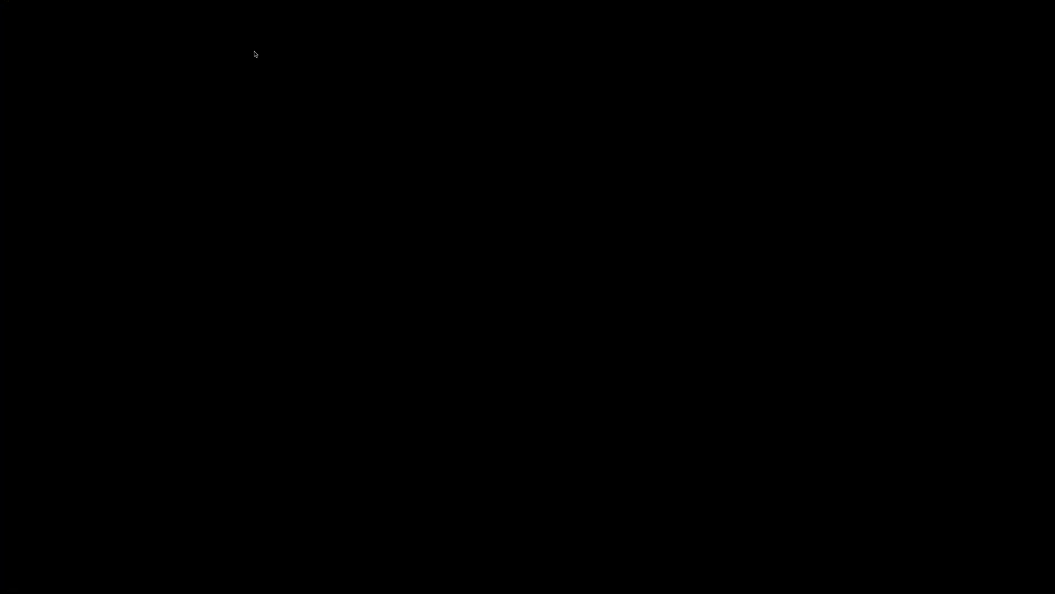
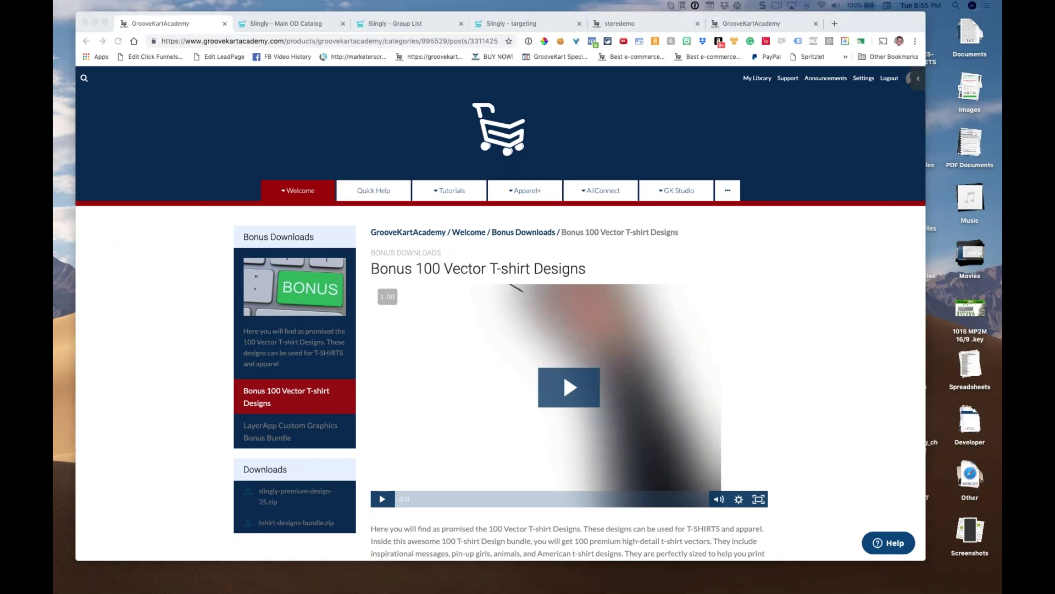
pyautogui.click(250, 195)
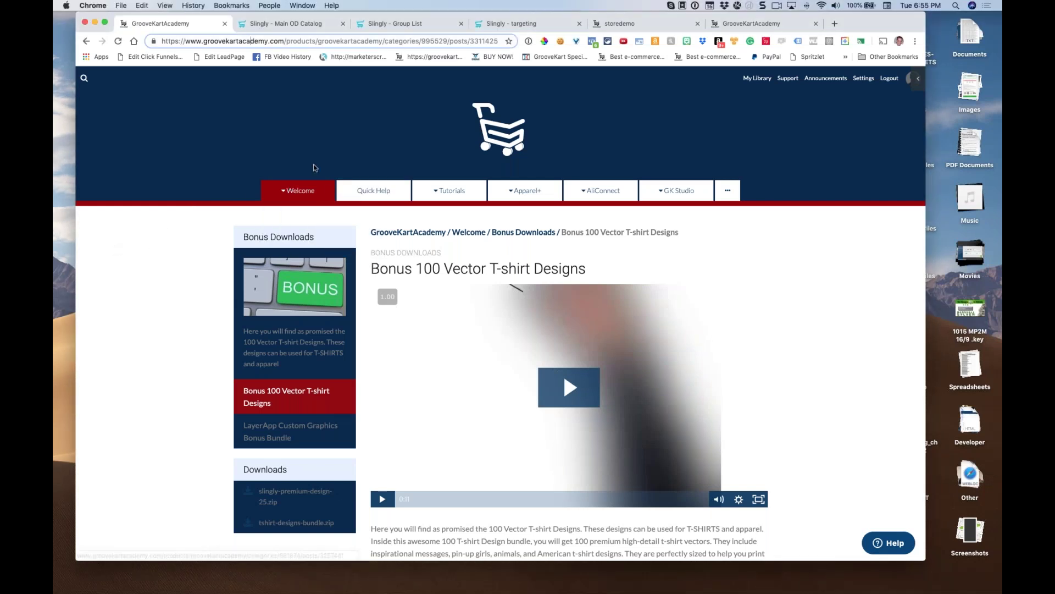
pyautogui.click(313, 106)
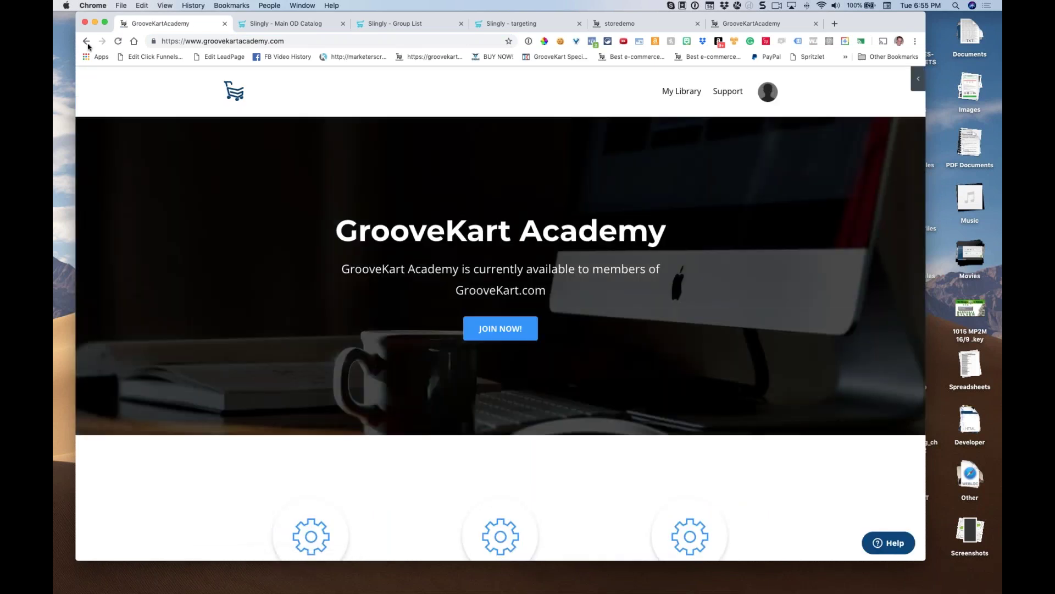
pyautogui.click(87, 43)
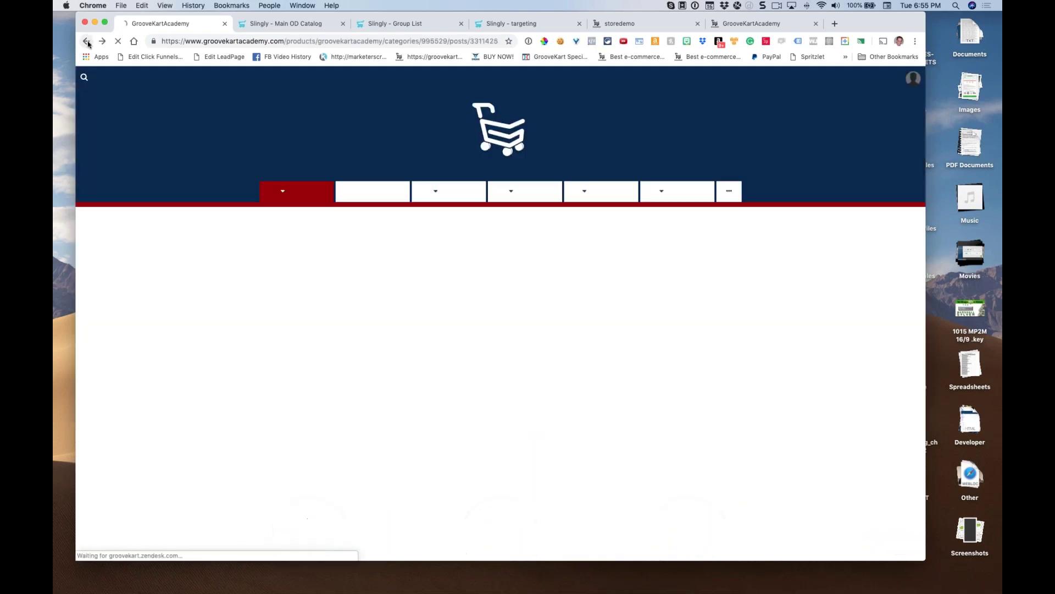
# - Open the Welcome section's Bonus Downloads and examine the download files listed for Bonus 100 Vector T-shirt Designs
pyautogui.moveTo(295, 198)
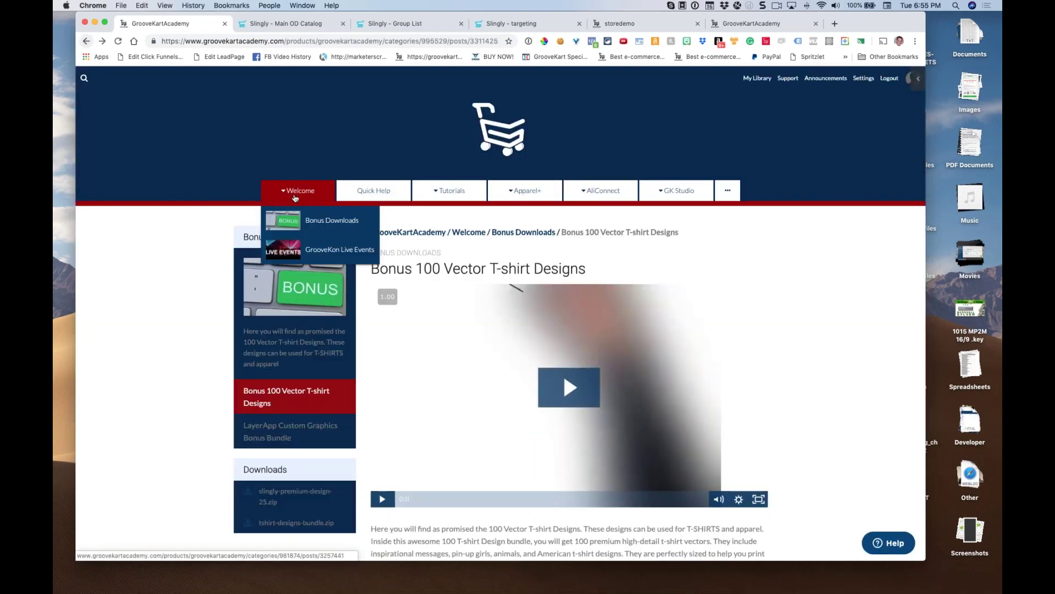
pyautogui.click(309, 221)
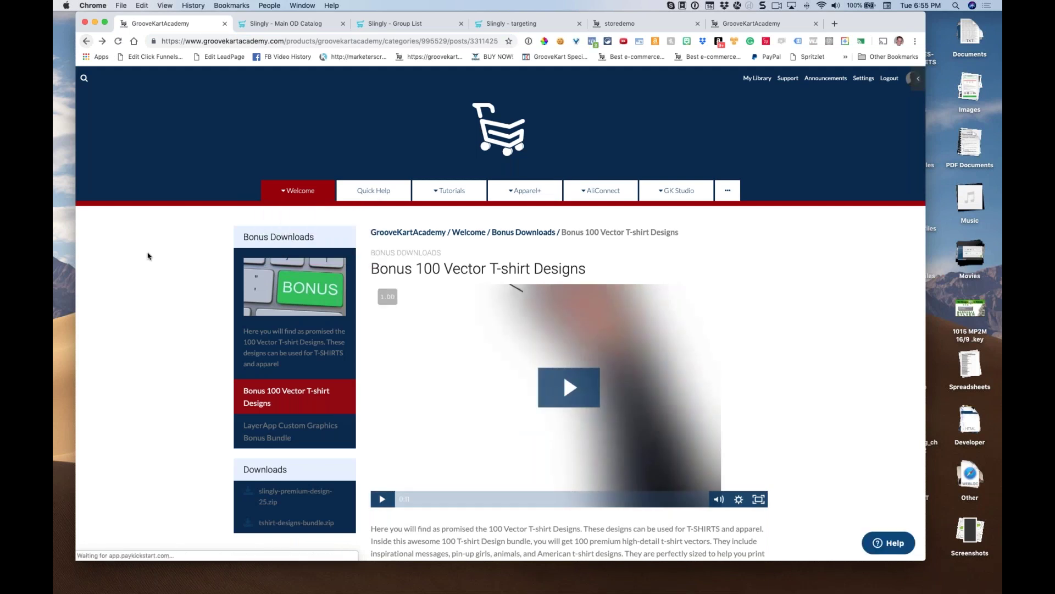
pyautogui.scroll(-5, 150, 255)
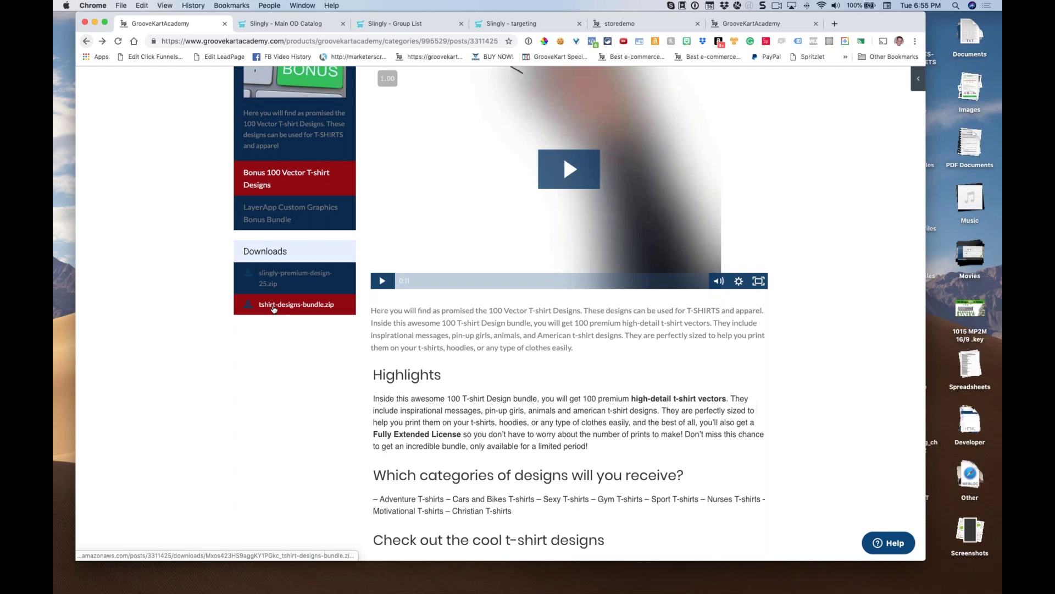
pyautogui.scroll(1, 212, 299)
pyautogui.scroll(1, 242, 269)
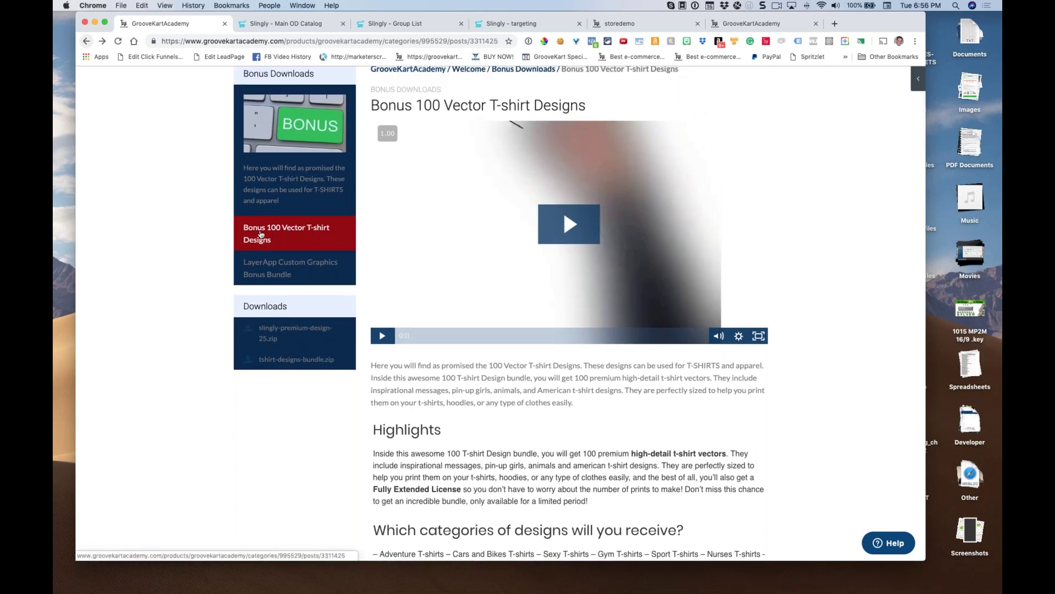
# - Examine the T-shirt bundle's highlights, design categories and sample images on the Bonus 100 Vector T-shirt Designs page
pyautogui.scroll(-1, 216, 242)
pyautogui.scroll(-20, 472, 268)
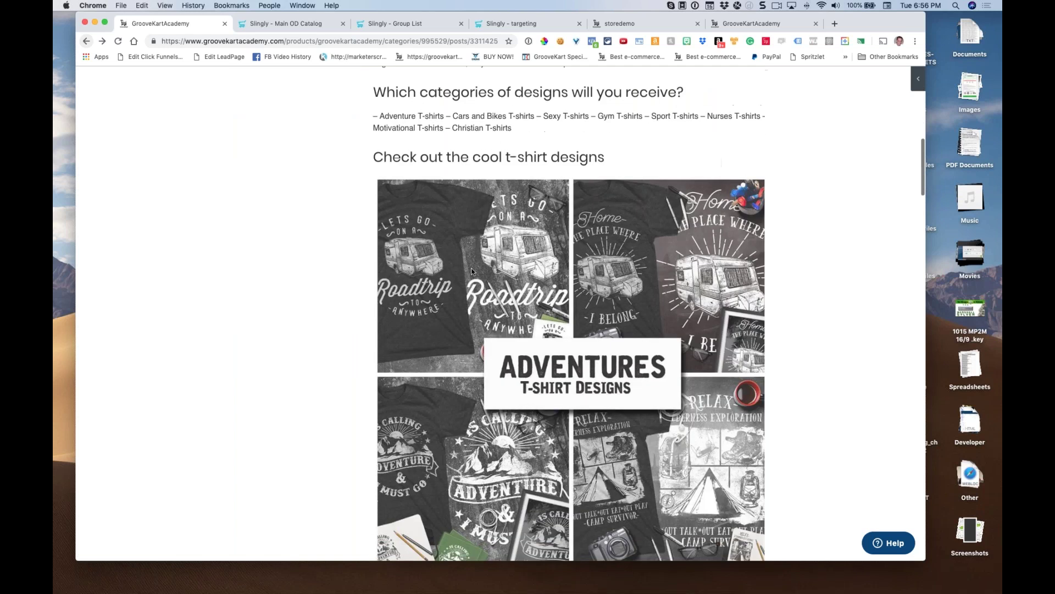
pyautogui.scroll(-10, 472, 271)
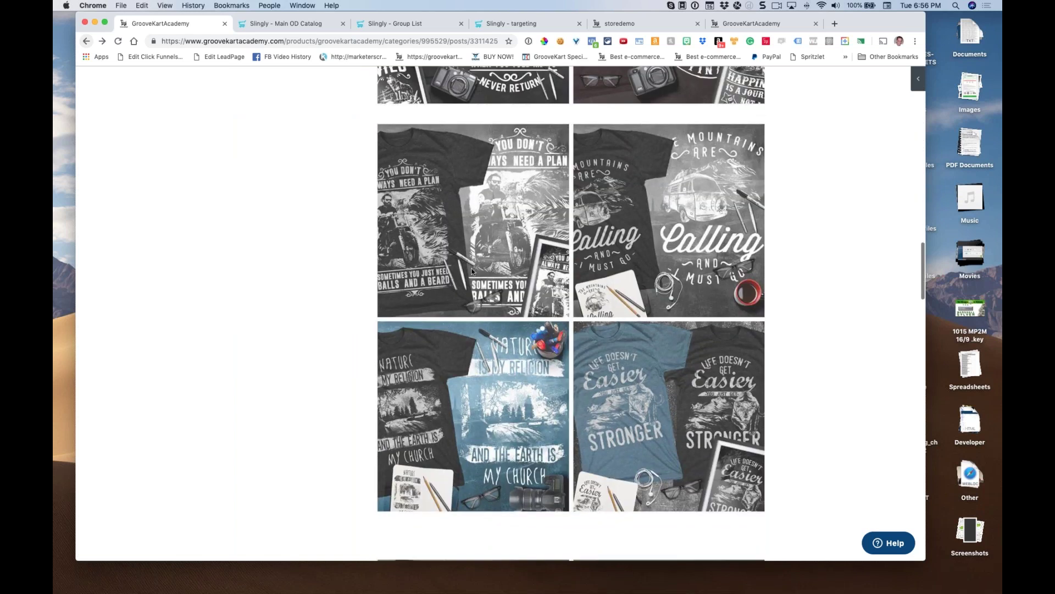
pyautogui.scroll(20, 463, 268)
pyautogui.scroll(-15, 463, 271)
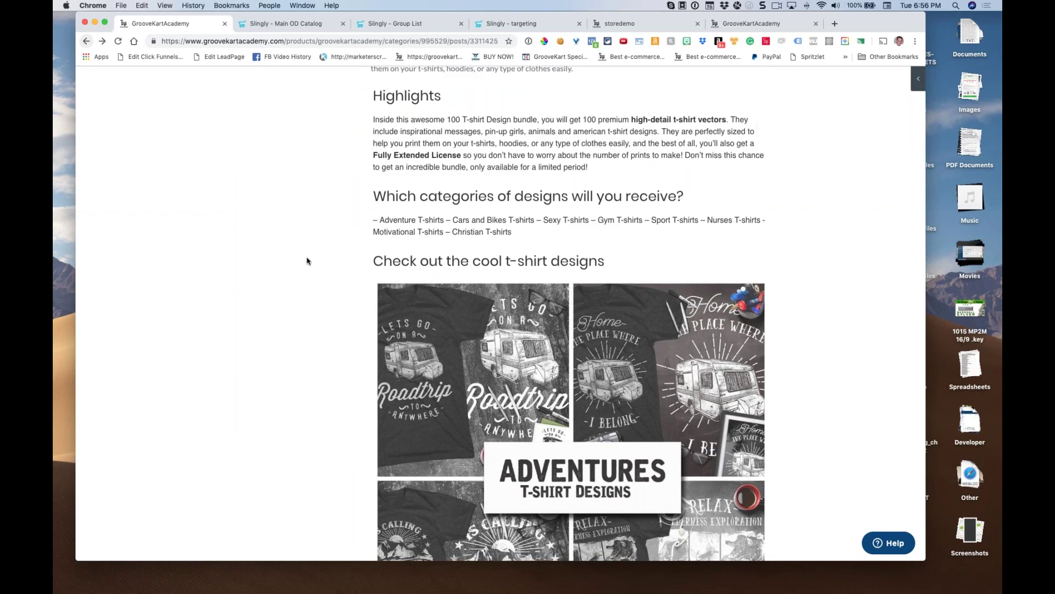
pyautogui.scroll(-2, 306, 261)
pyautogui.scroll(-1, 306, 261)
pyautogui.scroll(2, 307, 261)
pyautogui.scroll(1, 306, 261)
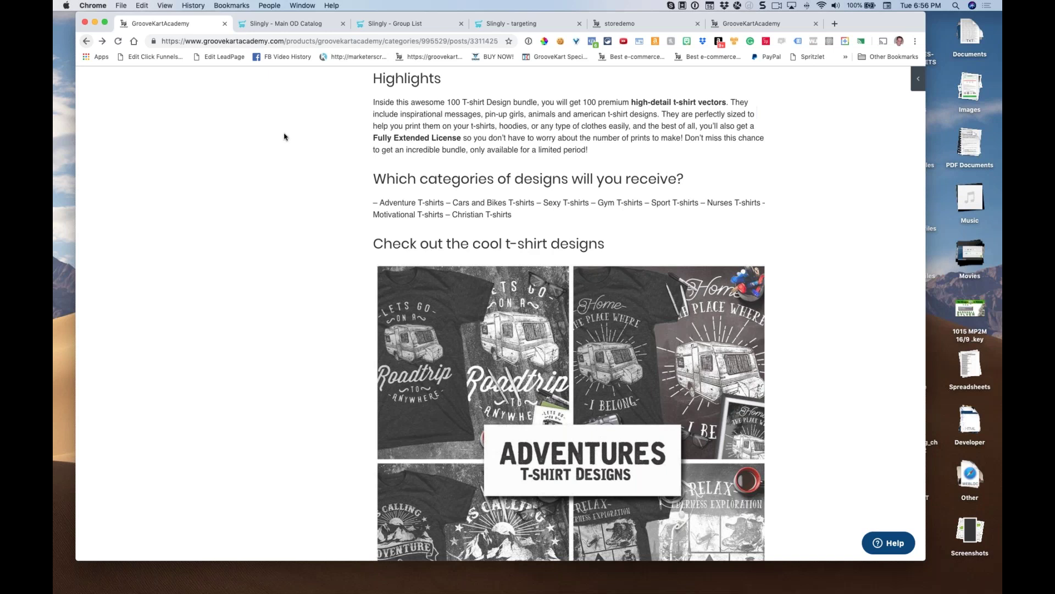
pyautogui.scroll(-5, 285, 134)
pyautogui.scroll(3, 285, 135)
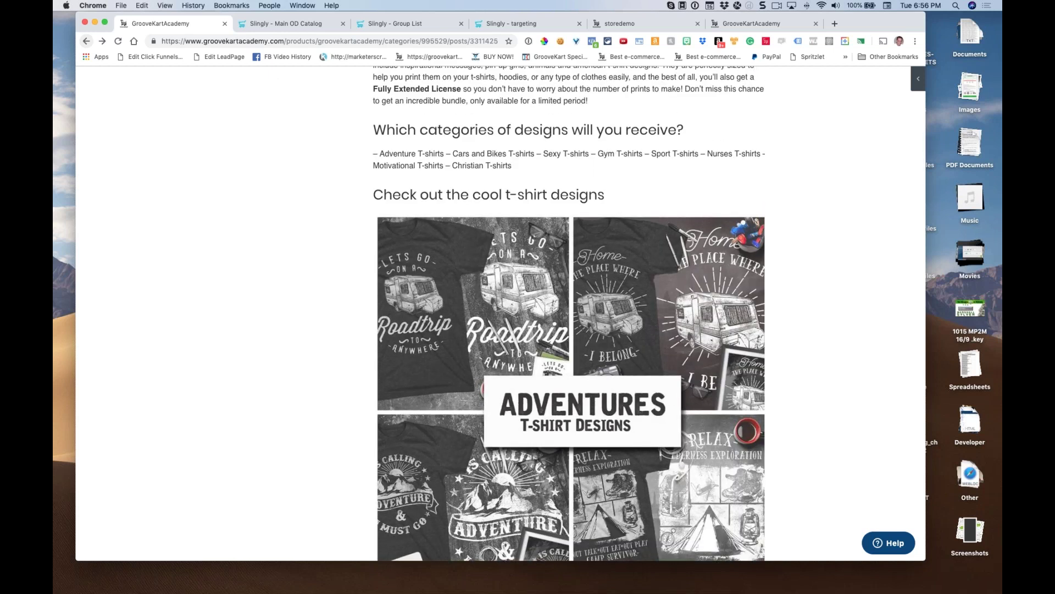
# - Switch to the storedemo App Manager and close the in-page search for sling
pyautogui.press('super+Tab')
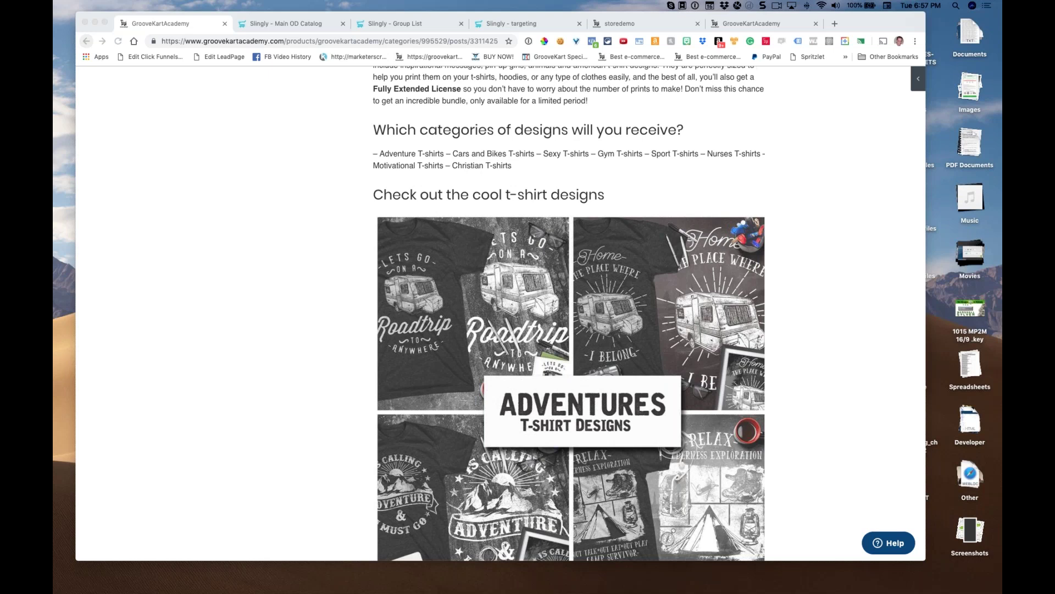
pyautogui.click(186, 213)
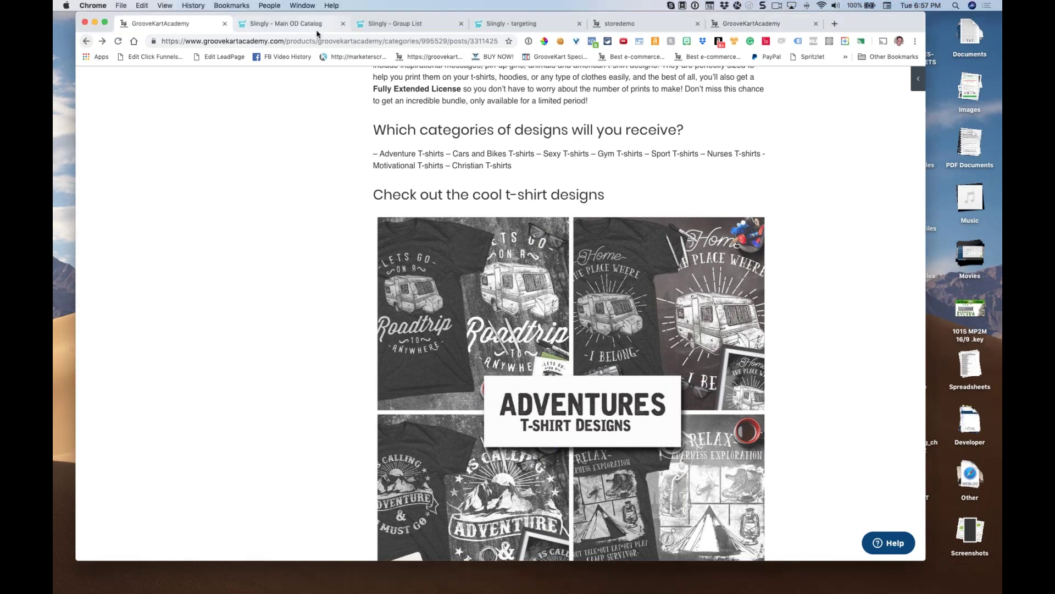
pyautogui.click(608, 23)
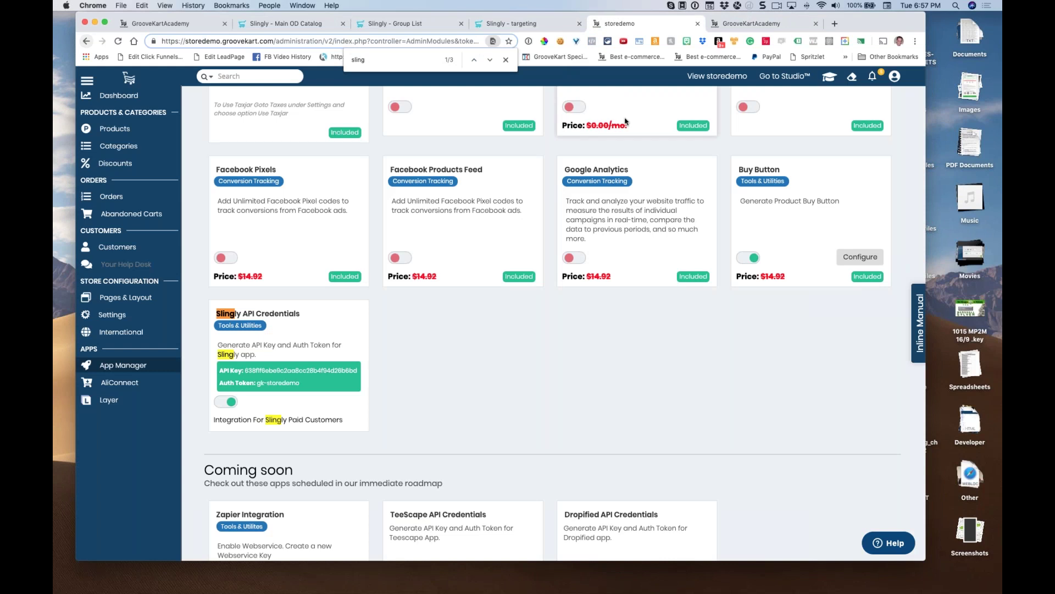
pyautogui.click(506, 59)
pyautogui.scroll(15, 484, 110)
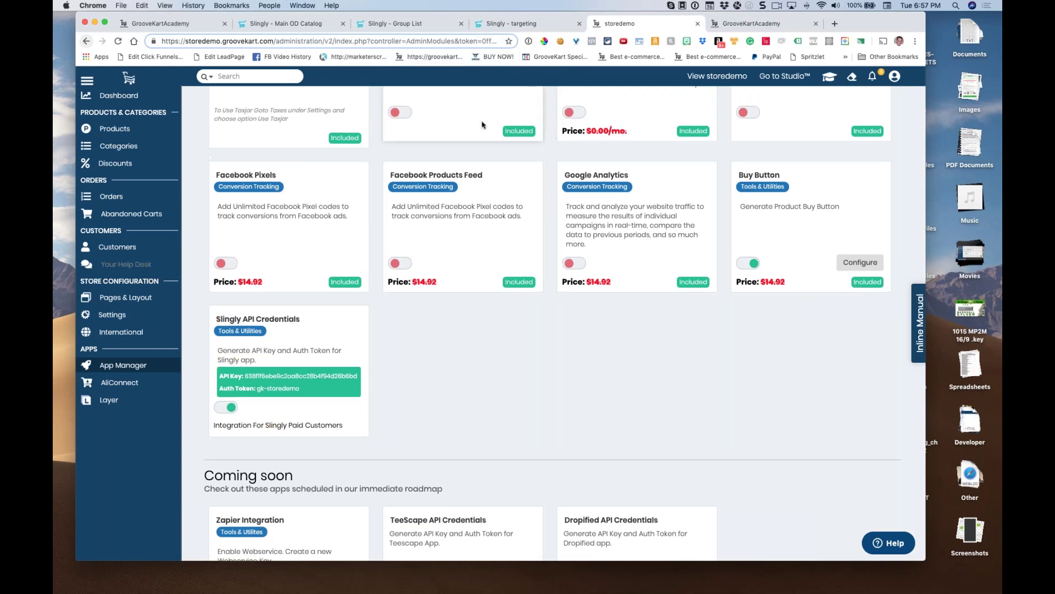
# - Open the storedemo account menu and review its training, Facebook group and support links
pyautogui.moveTo(899, 82)
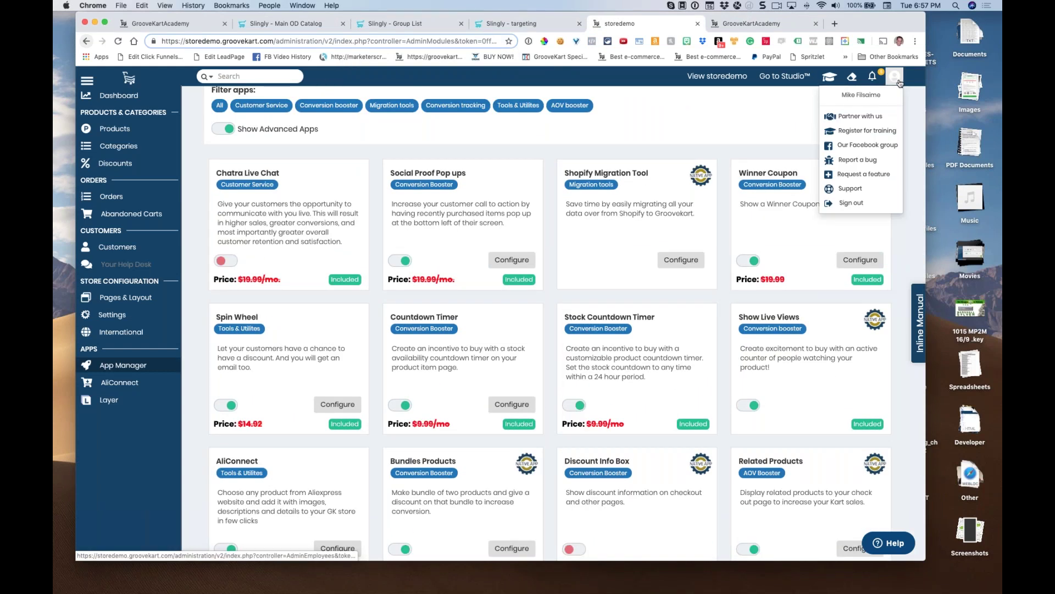
pyautogui.scroll(2, 900, 83)
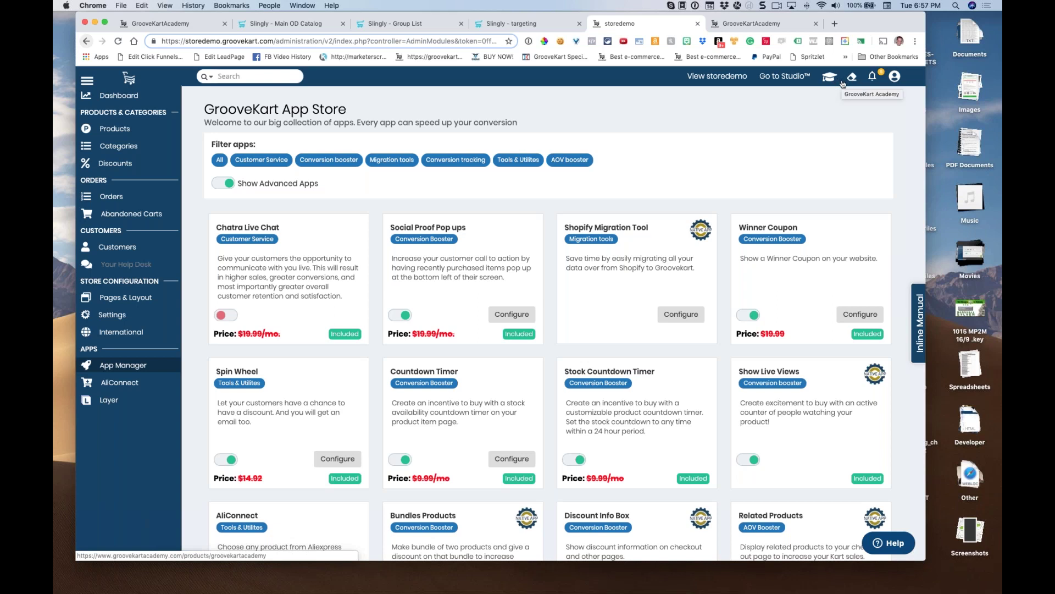
pyautogui.click(895, 77)
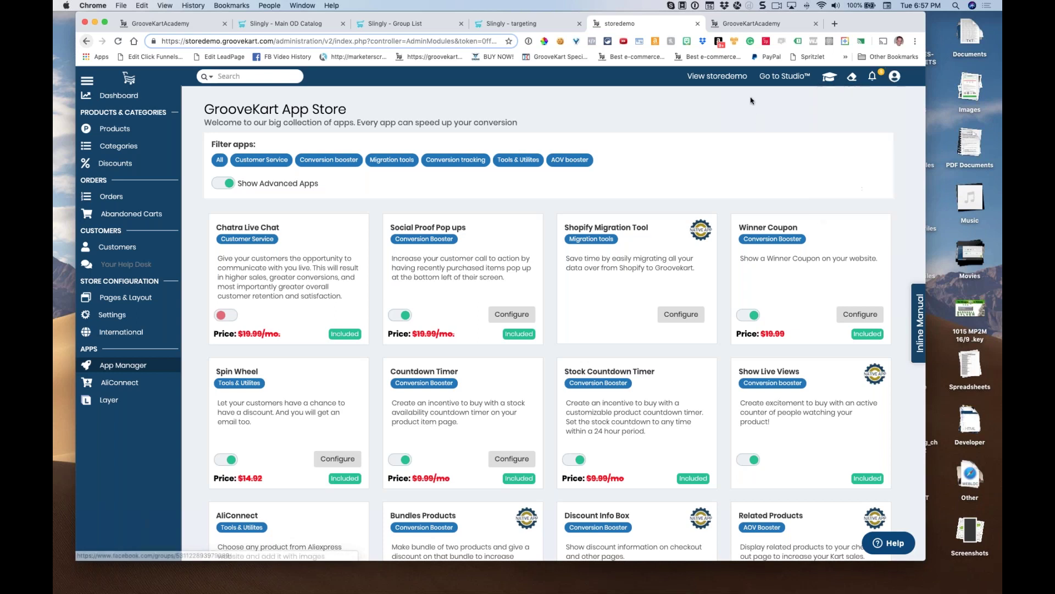
# - Try to load grooekart.com/marketplace in a new browser tab
pyautogui.click(835, 24)
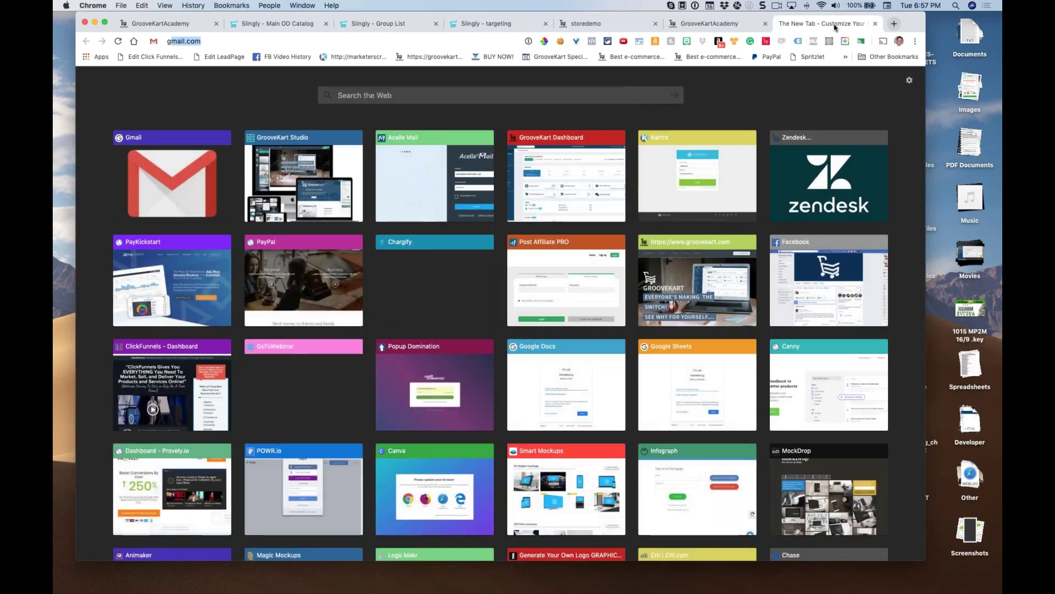
pyautogui.write('gor')
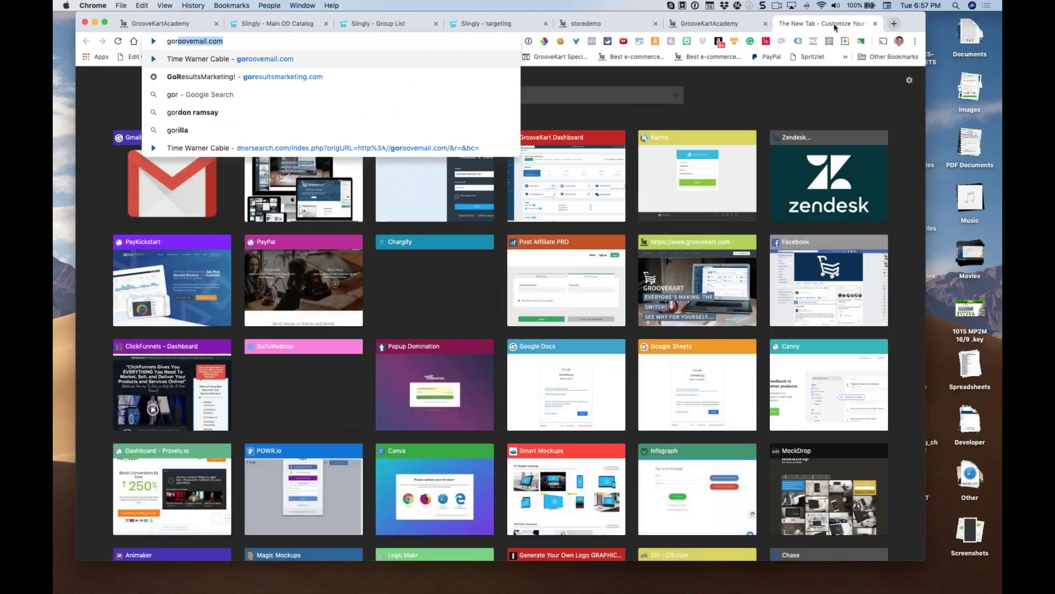
pyautogui.write('oov')
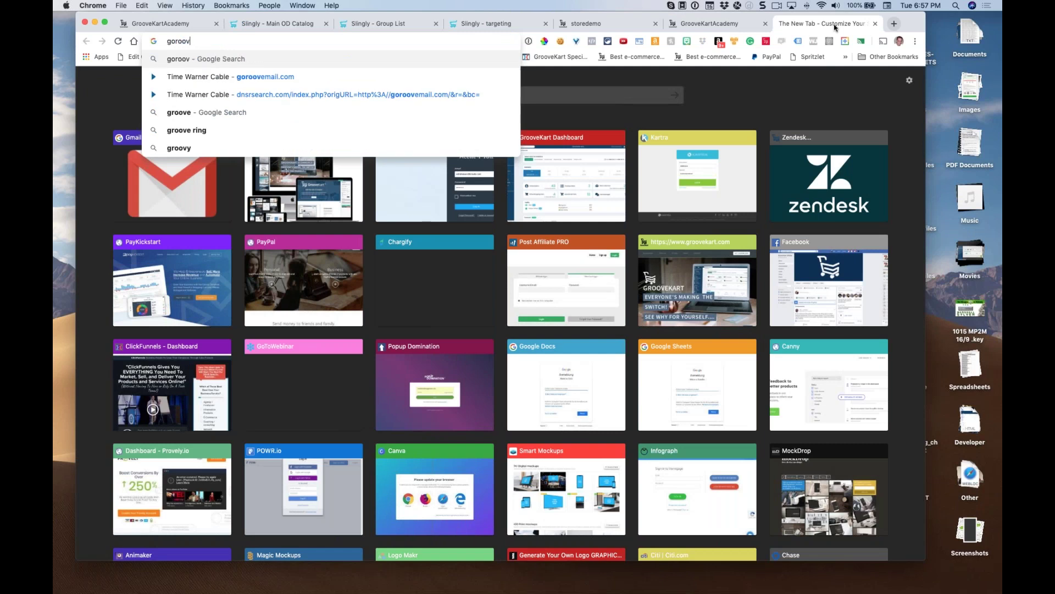
pyautogui.press('BackSpace')
pyautogui.press('BackSpace')
pyautogui.press('BackSpace')
pyautogui.press('BackSpace')
pyautogui.press('BackSpace')
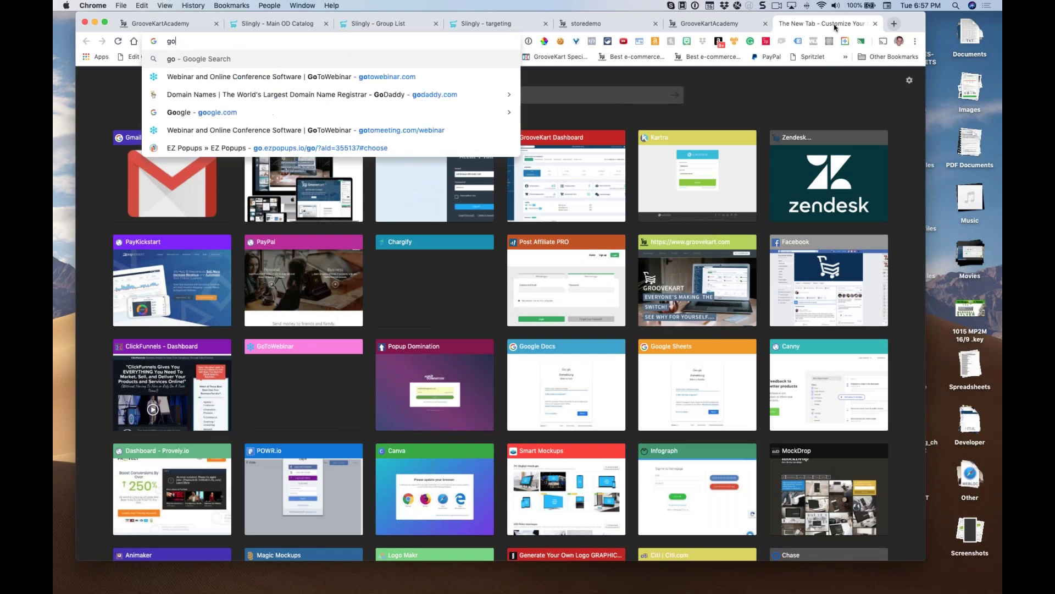
pyautogui.write('rook')
pyautogui.press('BackSpace')
pyautogui.write('ek')
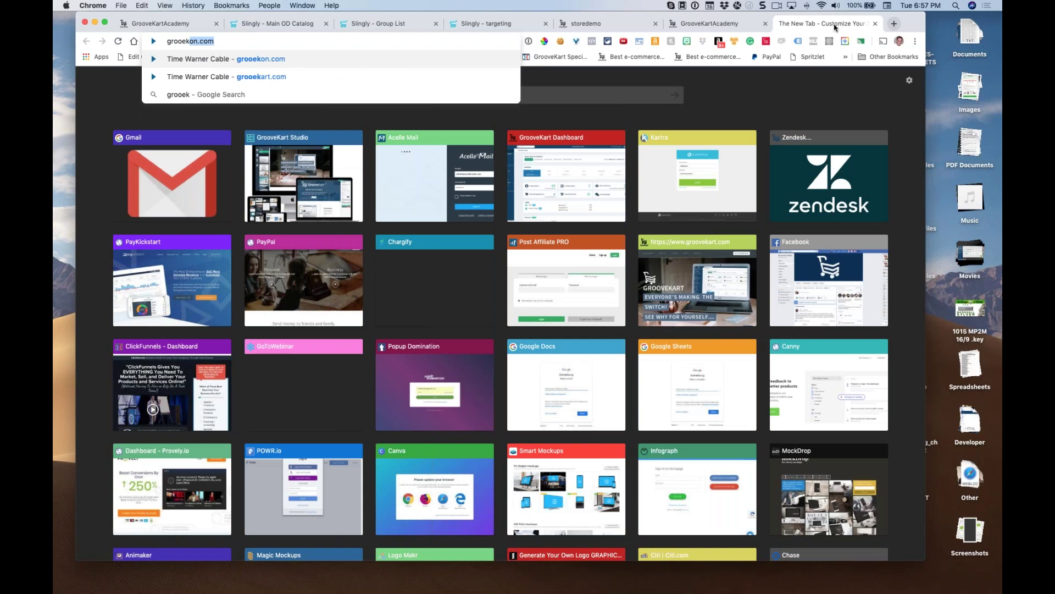
pyautogui.press('Down')
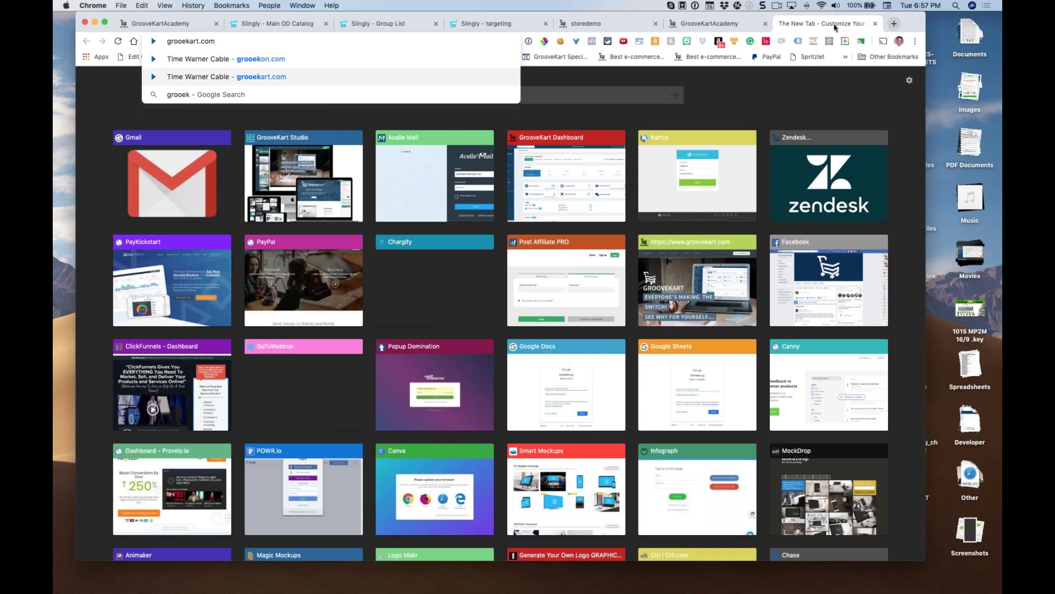
pyautogui.write('/marketpol')
pyautogui.press('BackSpace')
pyautogui.press('BackSpace')
pyautogui.write('lace')
pyautogui.press('Return')
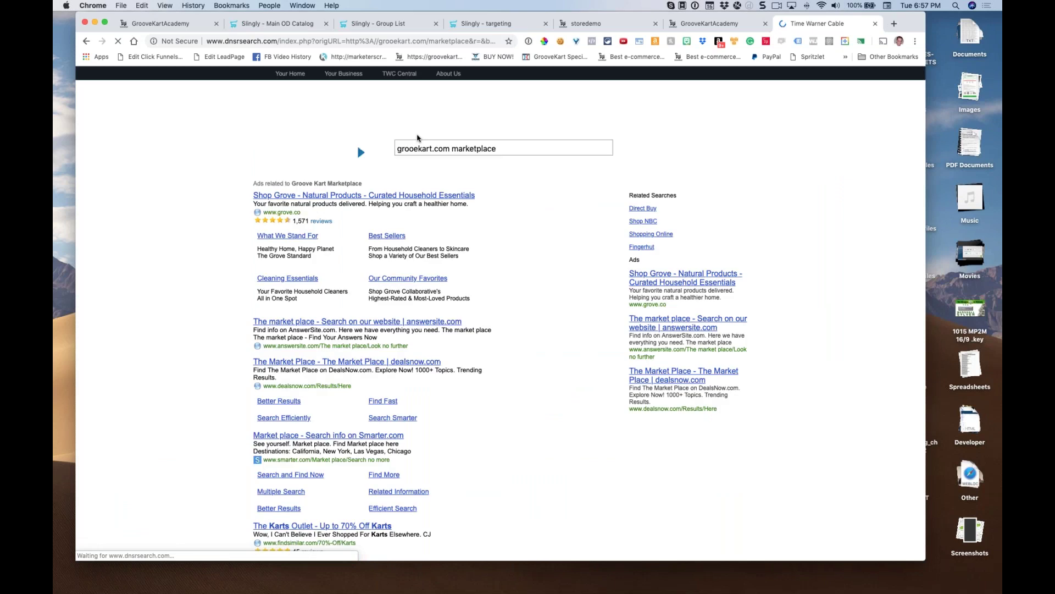
# - Correct the web address to groovekart.com/marketplace and load the GrooveKart Marketplace home page
pyautogui.click(304, 35)
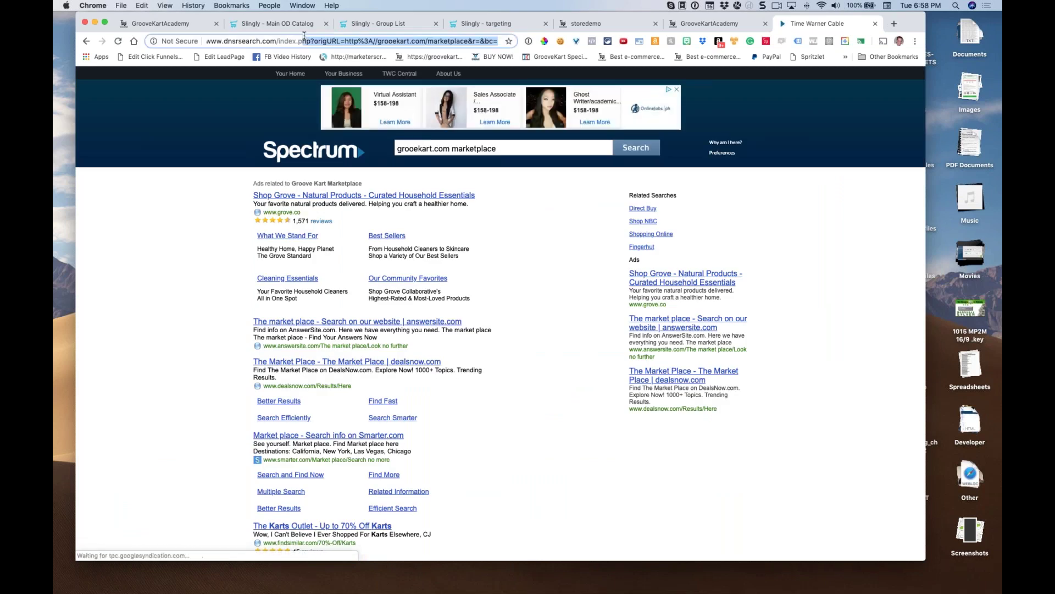
pyautogui.write('groovekart.')
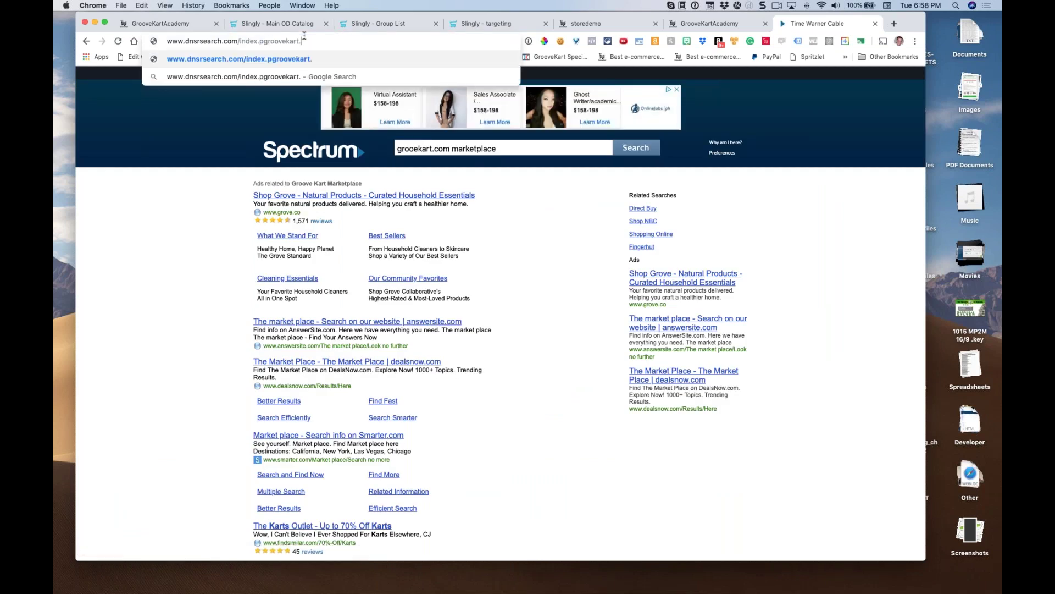
pyautogui.write('com/marketplace')
pyautogui.press('Return')
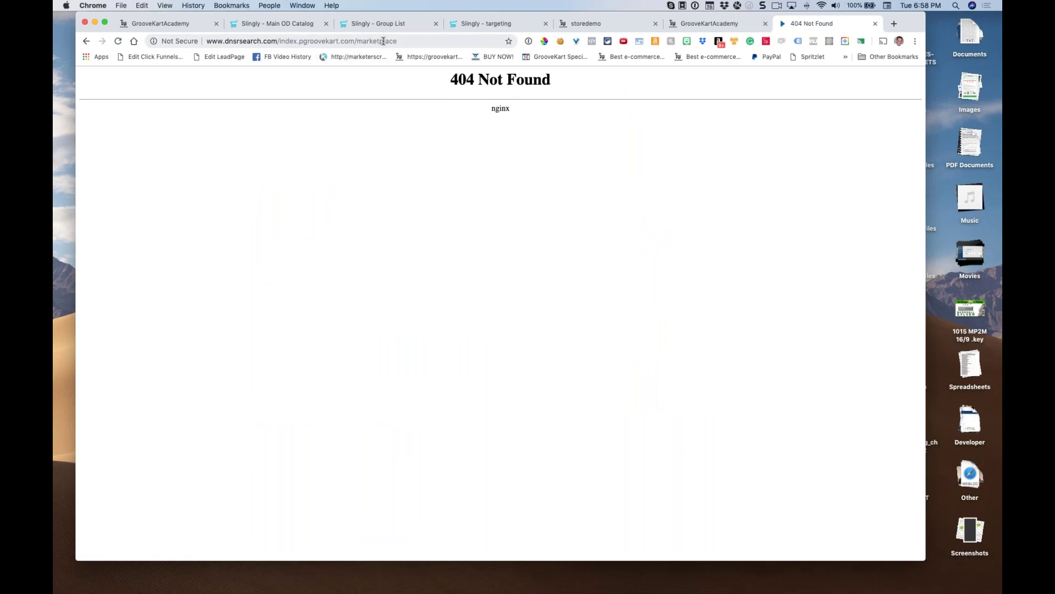
pyautogui.moveTo(402, 40); pyautogui.dragTo(323, 42)
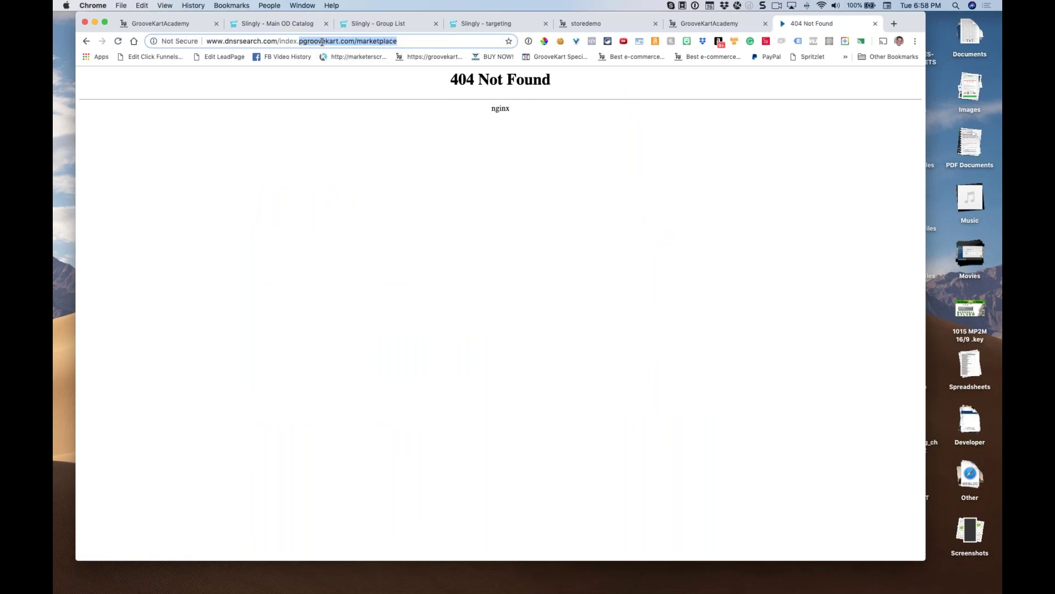
pyautogui.press('super+x')
pyautogui.press('super+a')
pyautogui.press('super+v')
pyautogui.click(172, 42)
pyautogui.press('BackSpace')
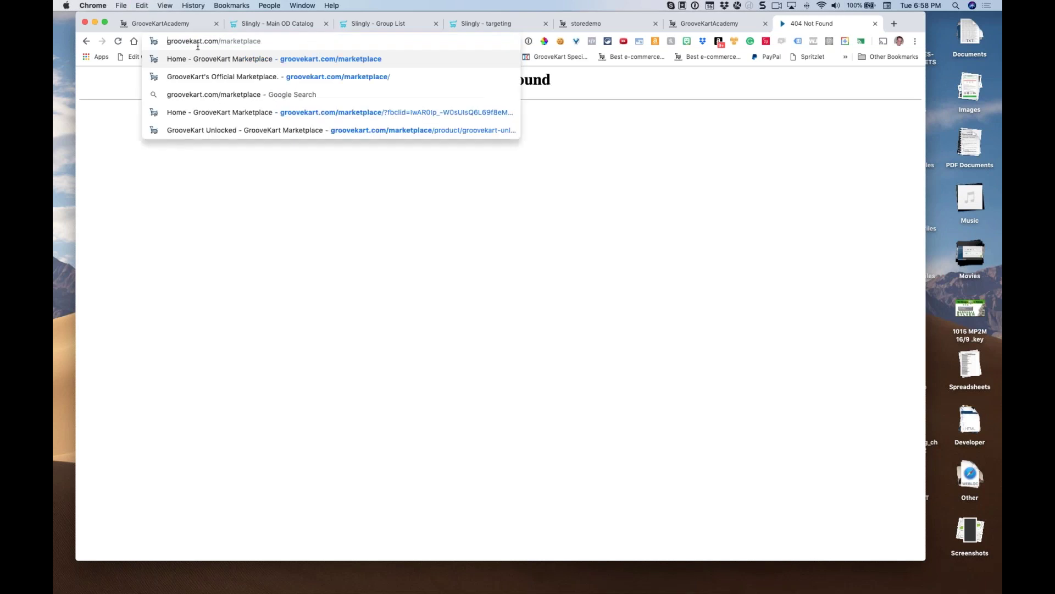
pyautogui.press('Return')
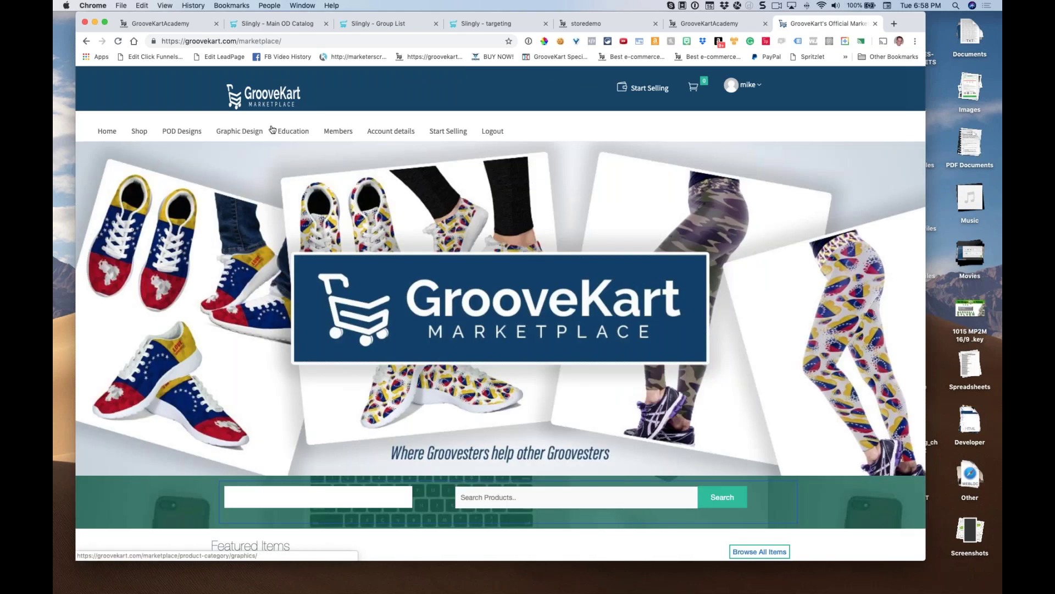
# - Examine the marketplace's Featured Items, POD Designs, Courses and Education, and Graphic Designs listings
pyautogui.scroll(-8, 220, 147)
pyautogui.scroll(-8, 217, 163)
pyautogui.scroll(-10, 218, 163)
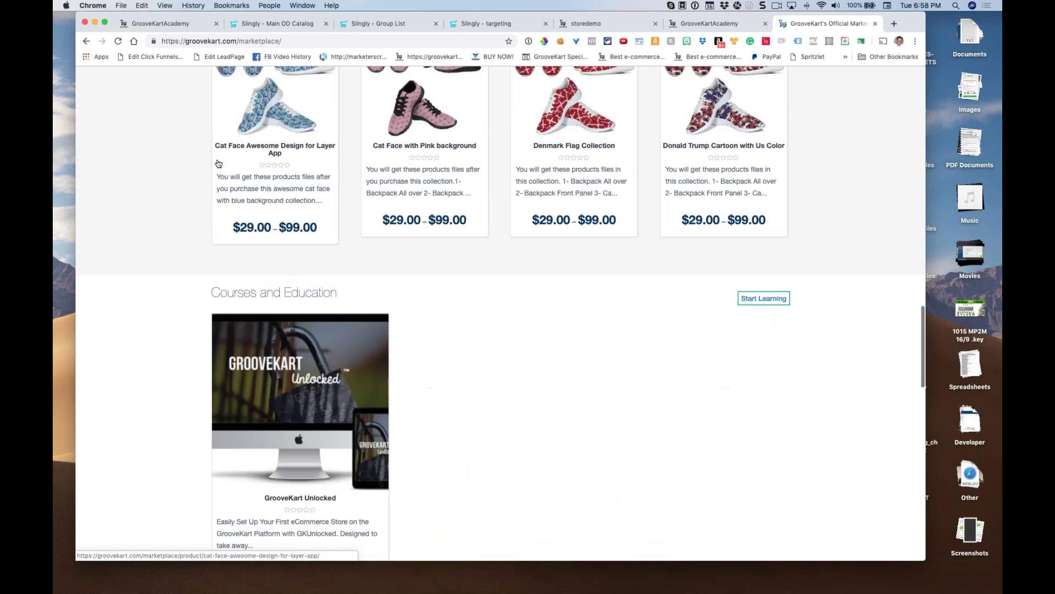
pyautogui.scroll(-2, 218, 163)
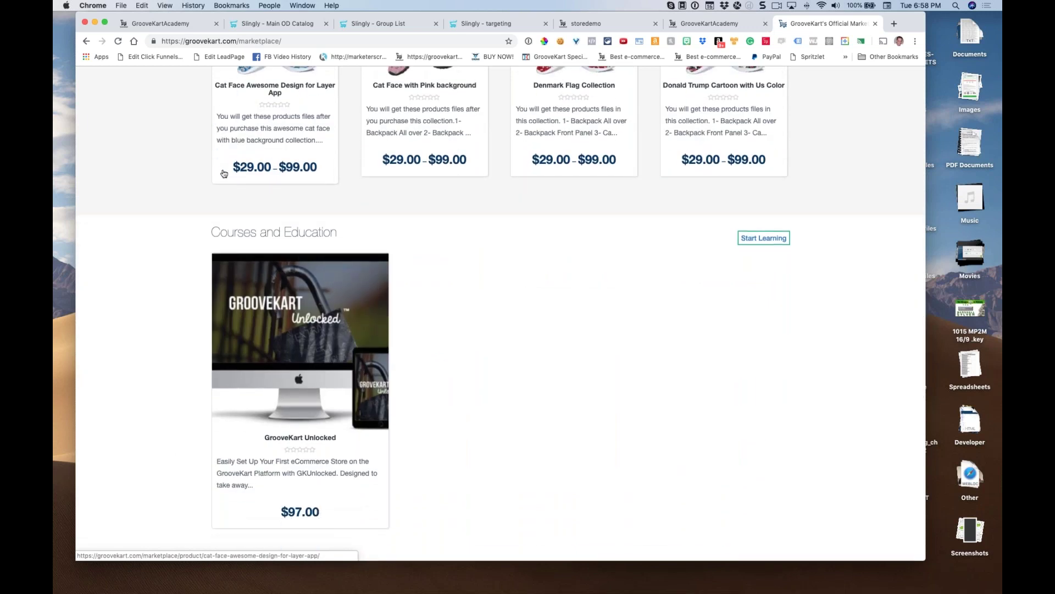
pyautogui.scroll(-5, 223, 173)
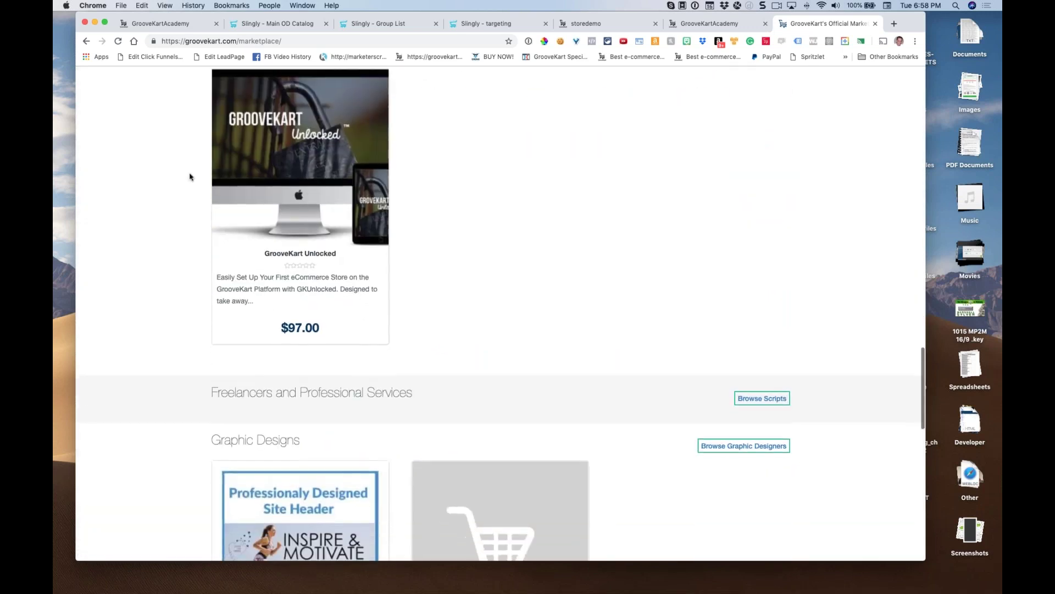
pyautogui.scroll(10, 190, 176)
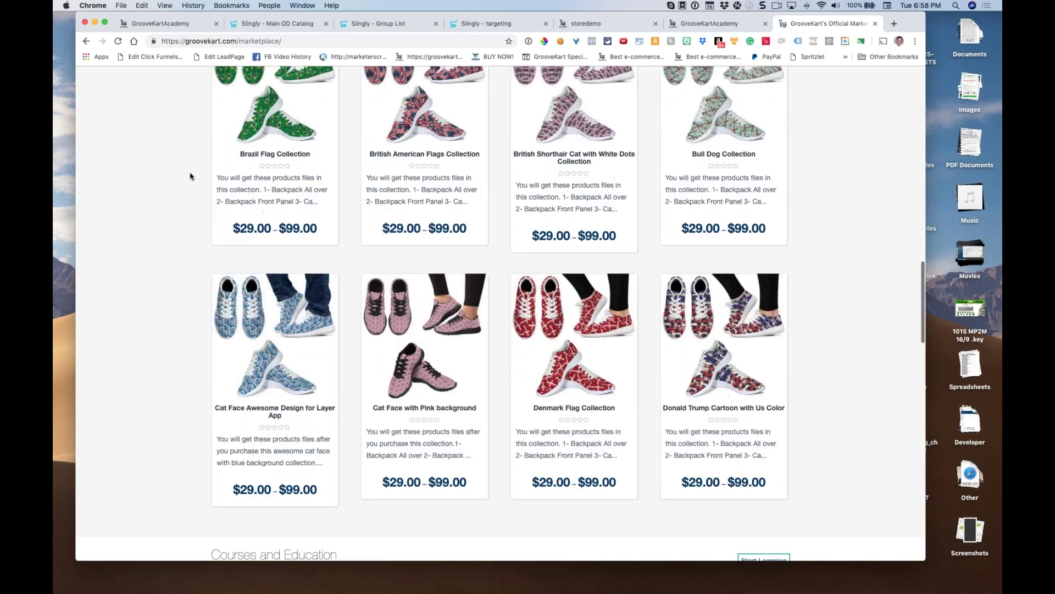
pyautogui.scroll(15, 190, 176)
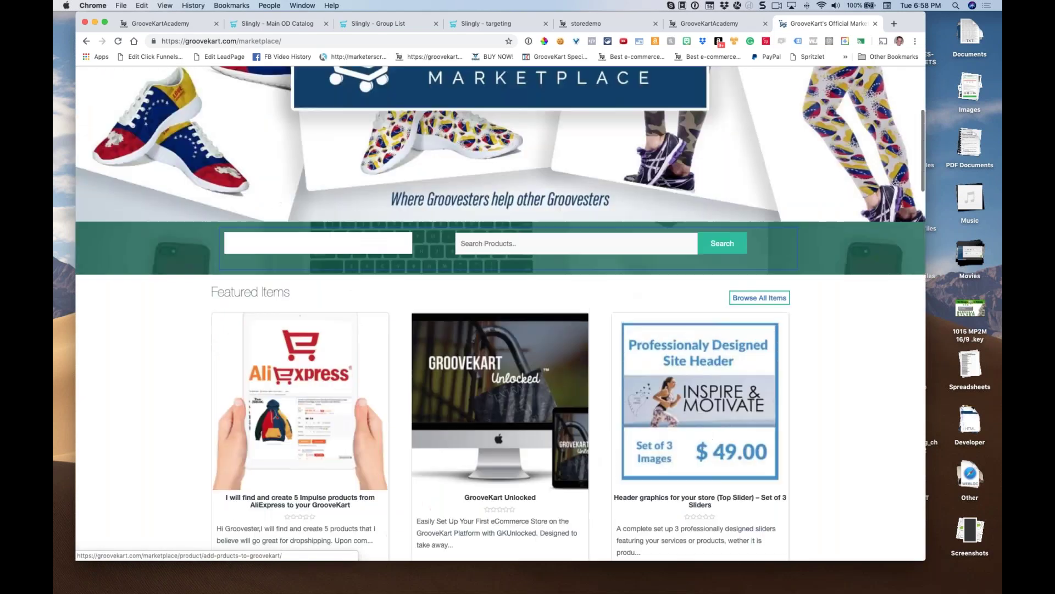
pyautogui.scroll(-4, 500, 313)
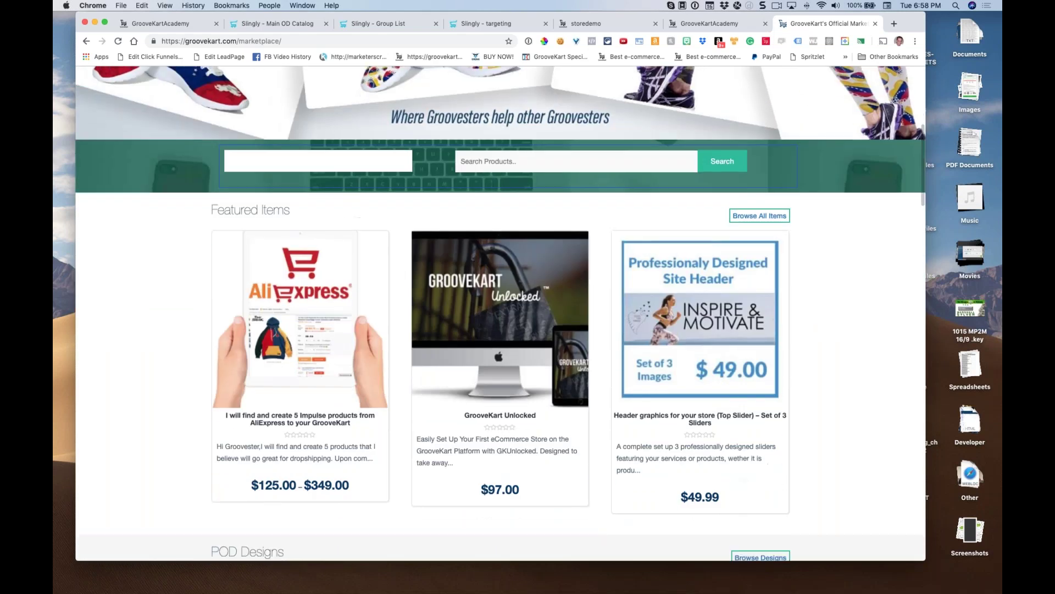
# - Look over the Featured Items and POD Designs once more and return to the marketplace banner
pyautogui.scroll(-5, 208, 192)
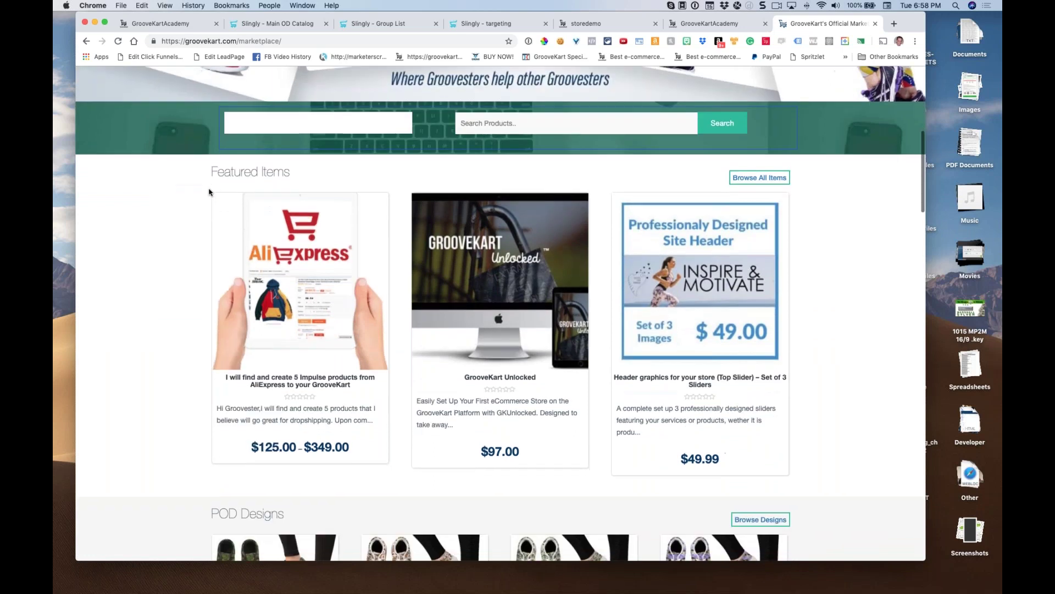
pyautogui.scroll(-1, 200, 197)
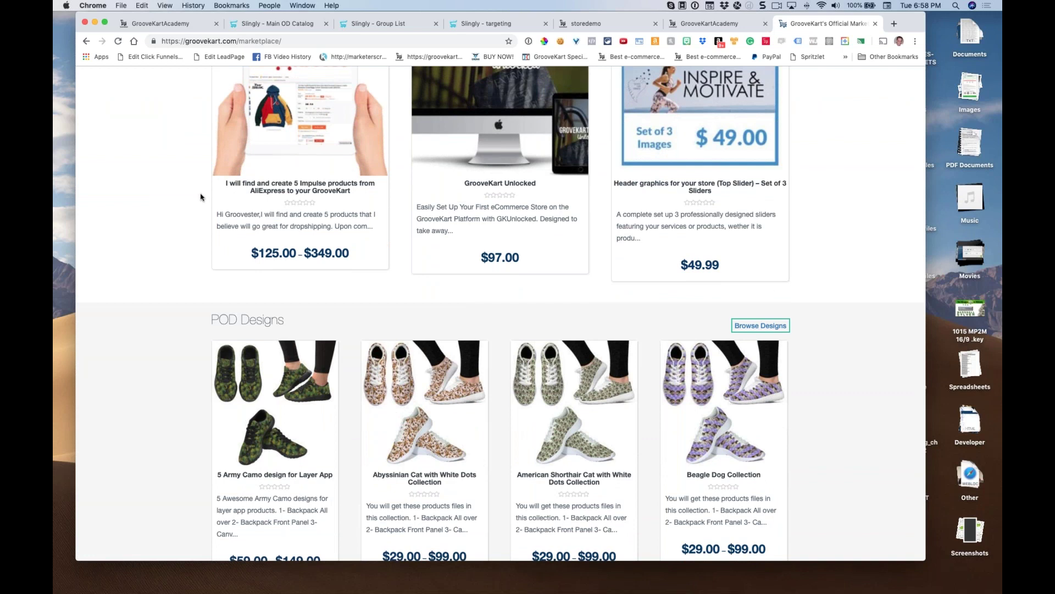
pyautogui.scroll(10, 201, 197)
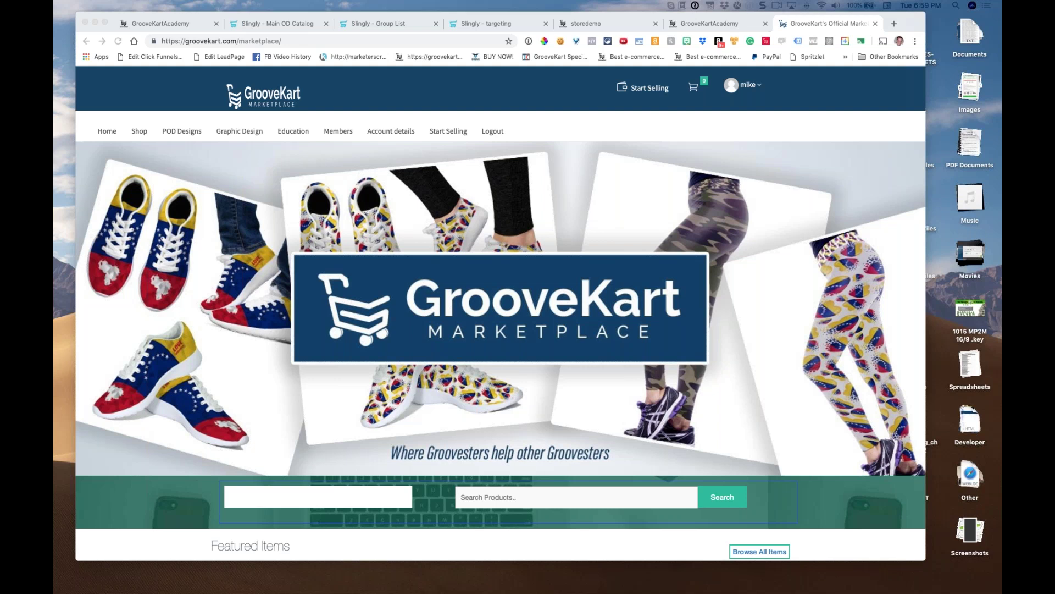
# - Switch to Keynote and review the groovekart-2Nd-Training slides on the 3 things to know when looking for a market
pyautogui.press('super+Tab')
pyautogui.press('Escape')
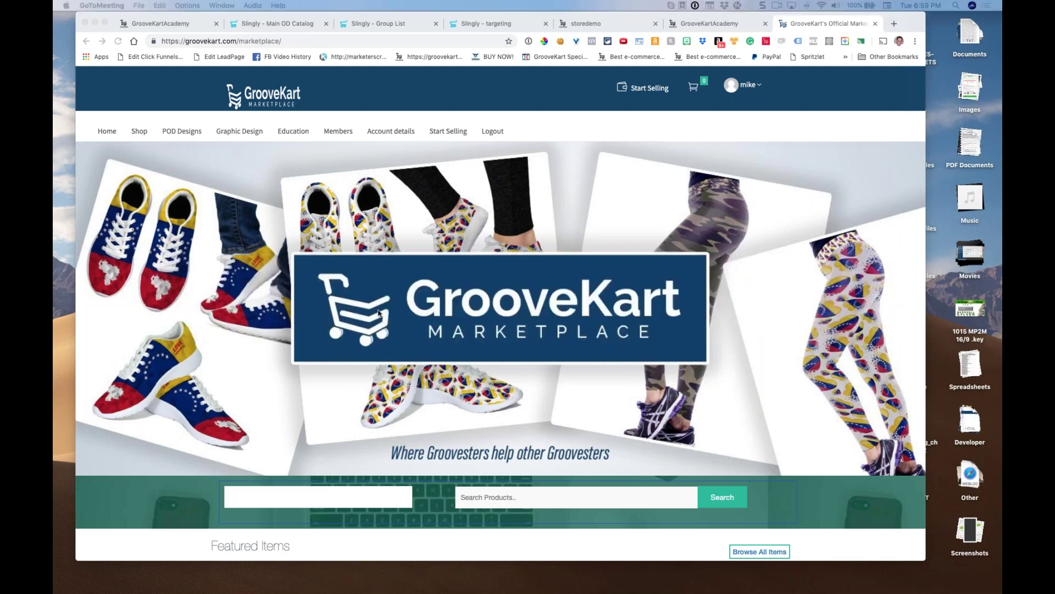
pyautogui.moveTo(385, 590)
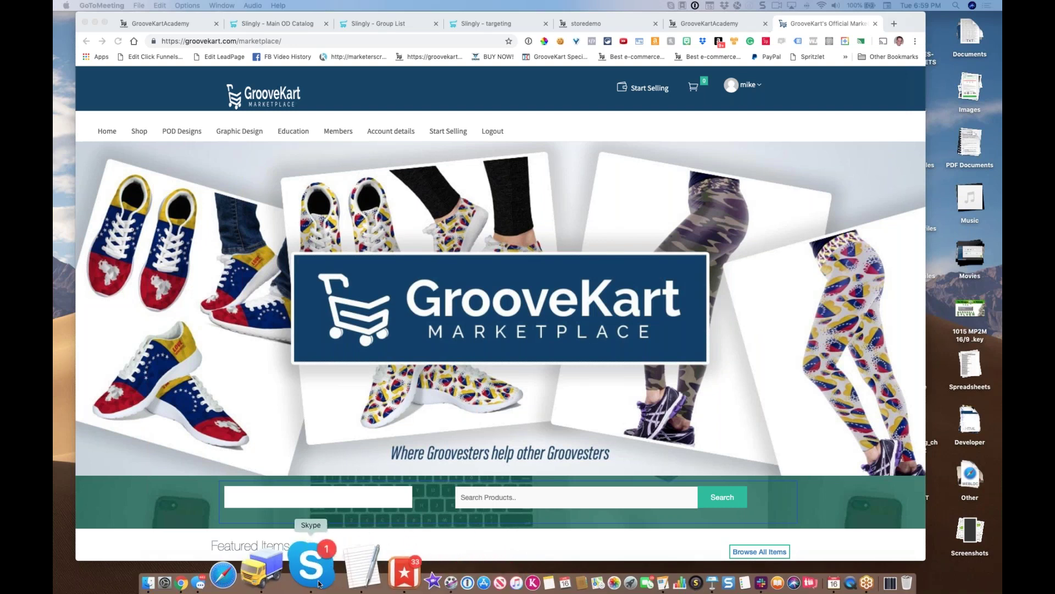
pyautogui.click(642, 575)
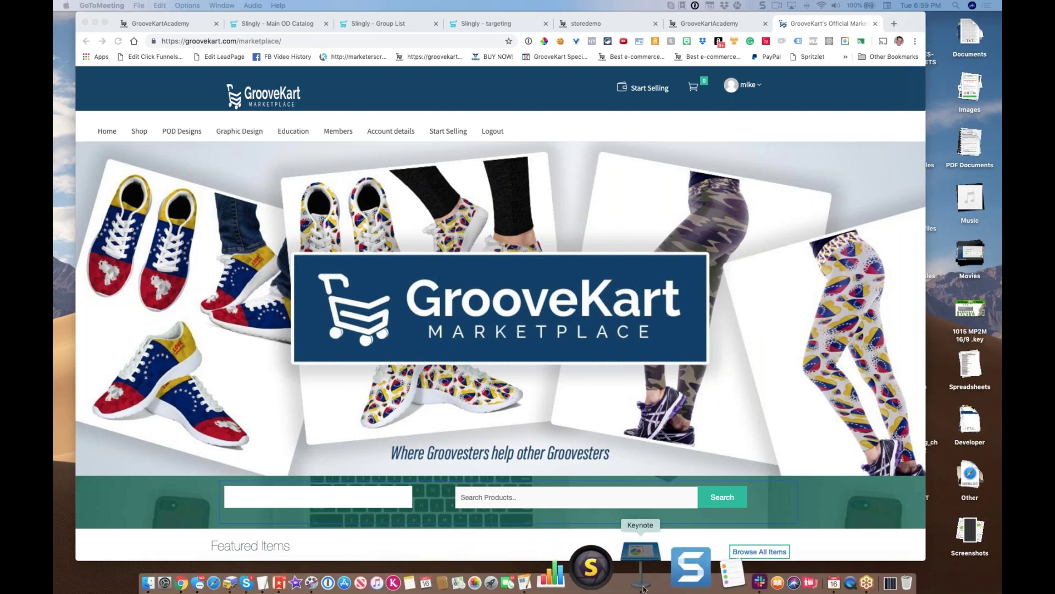
pyautogui.scroll(-5, 185, 293)
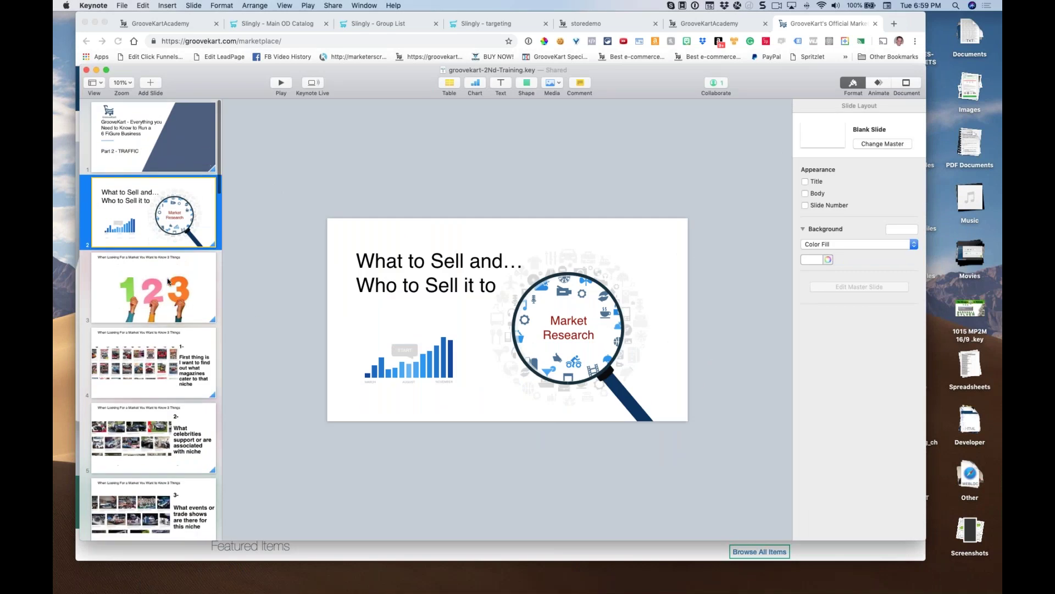
pyautogui.click(185, 294)
pyautogui.click(185, 294)
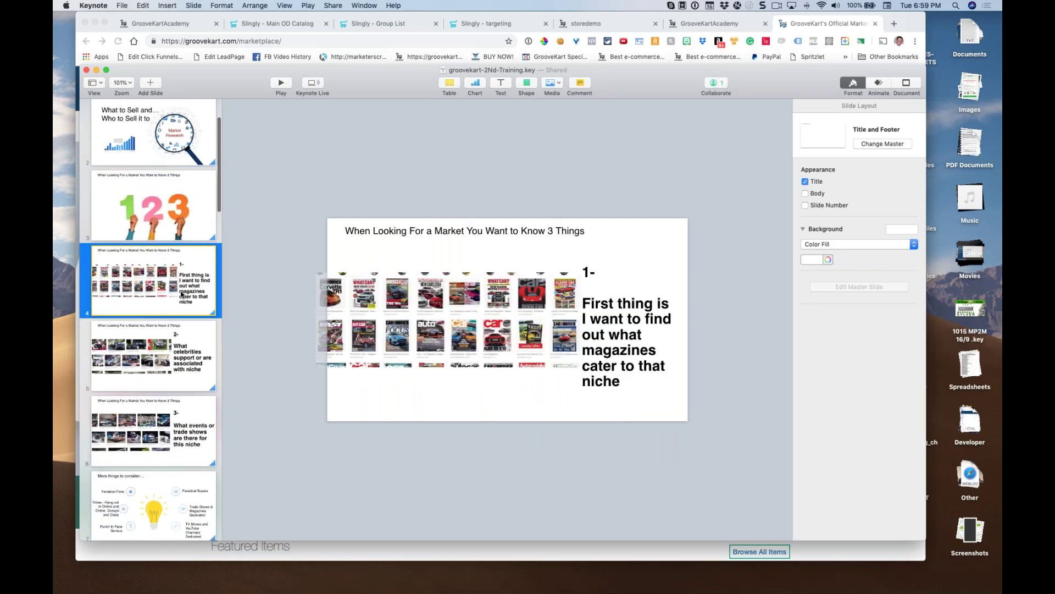
pyautogui.click(182, 326)
pyautogui.click(164, 449)
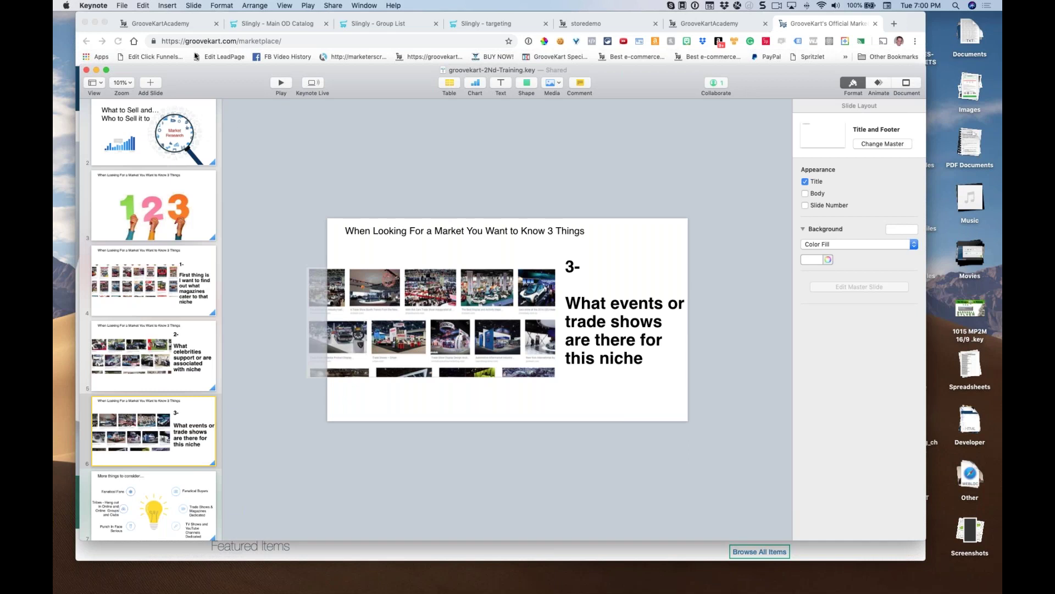
# - Switch back to Chrome and show the GrooveKart Academy page for the Bonus 100 Vector T-shirt Designs
pyautogui.click(184, 25)
pyautogui.click(185, 25)
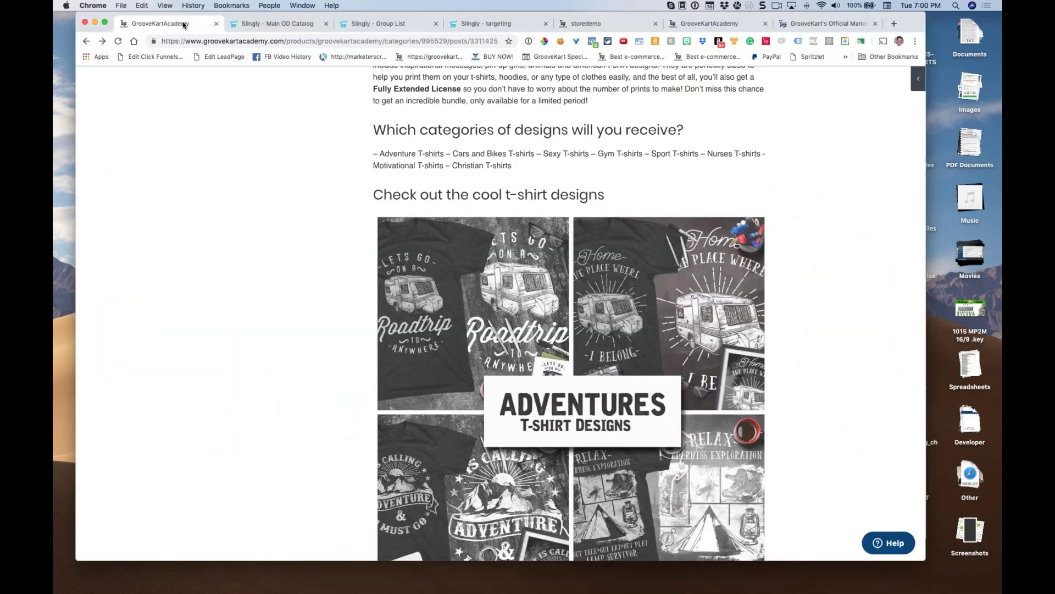
pyautogui.click(631, 26)
pyautogui.click(709, 24)
pyautogui.click(288, 190)
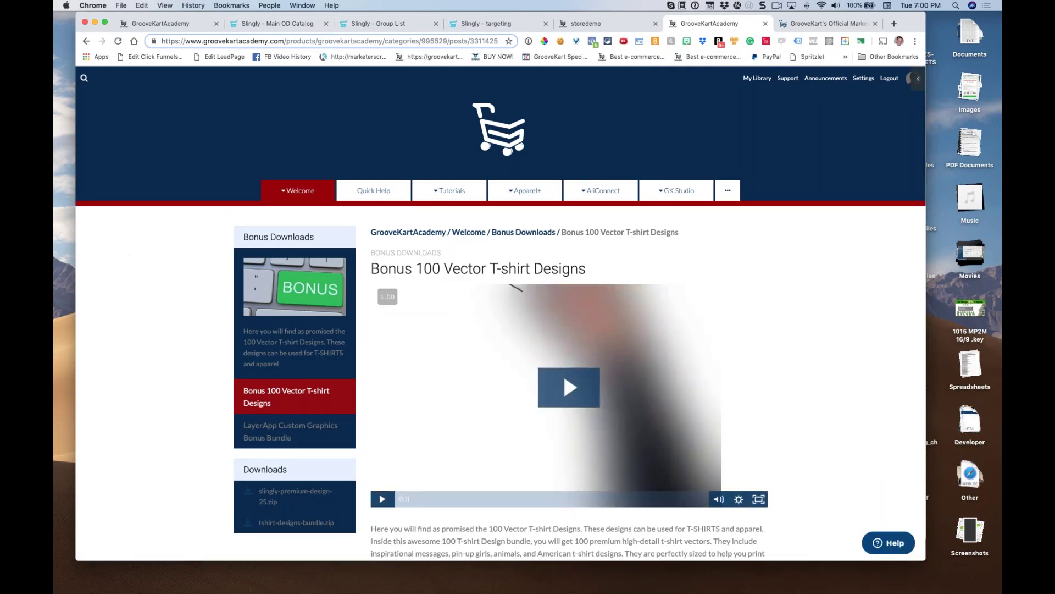
# - Switch to Keynote and present the slides from LIVE SLINGLY DEMO through Target Buyers and ad creation to LIVE DEMO, ending the slideshow there
pyautogui.press('super+Tab')
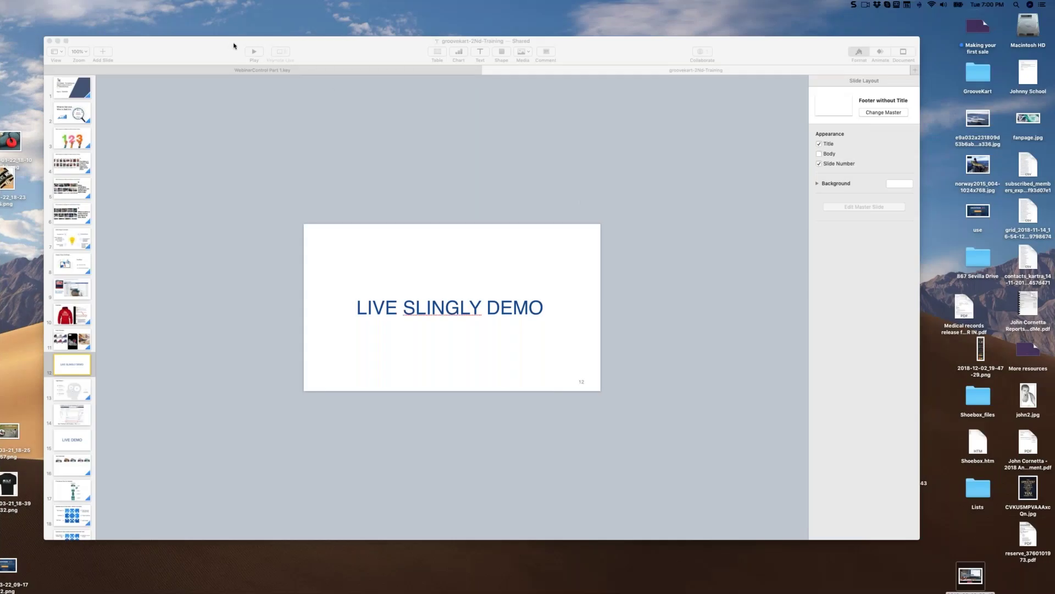
pyautogui.click(257, 54)
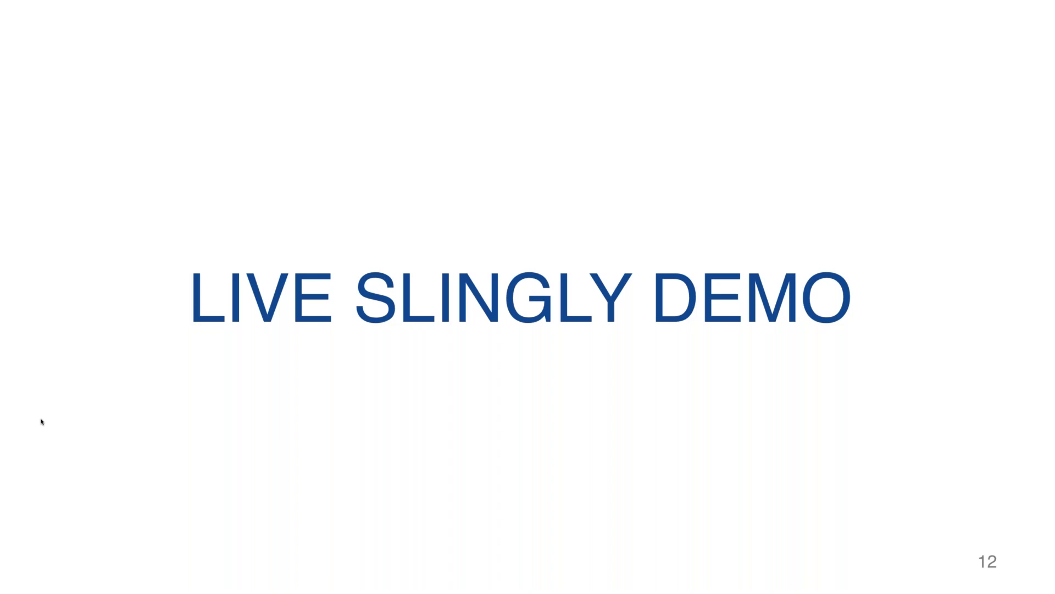
pyautogui.press('Right')
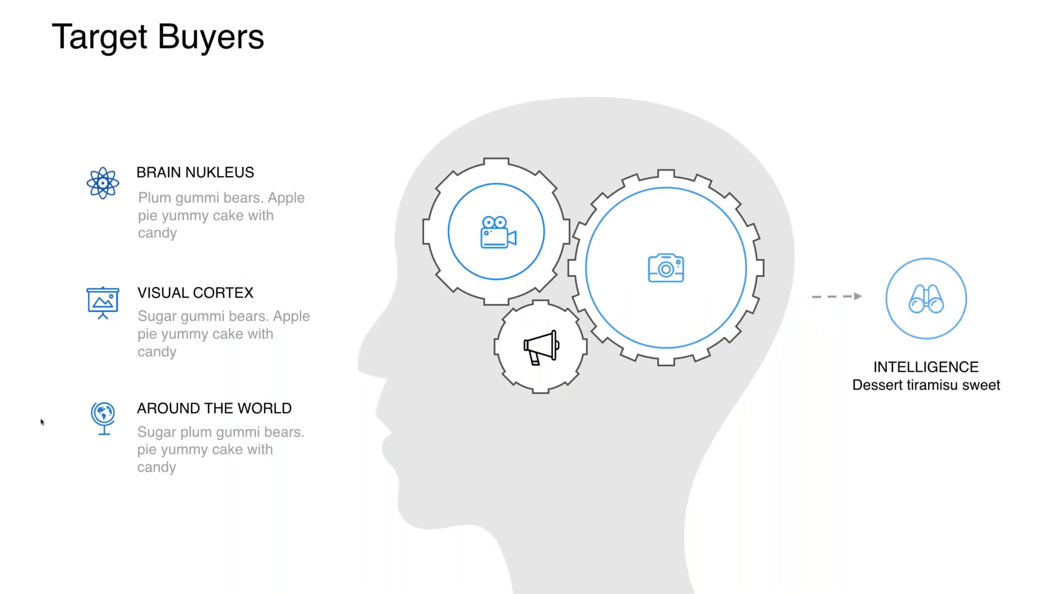
pyautogui.press('Right')
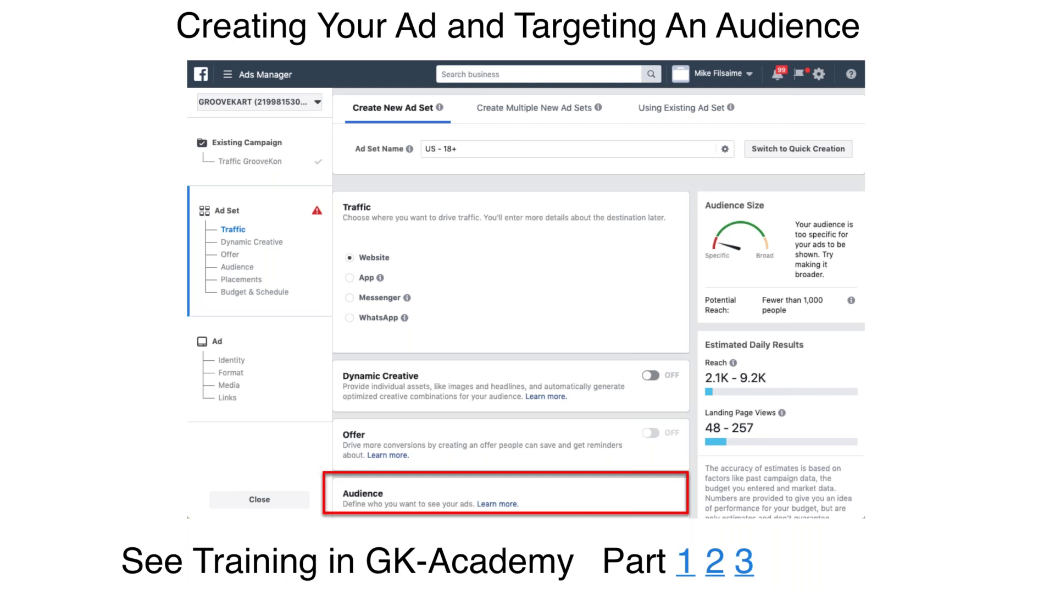
pyautogui.press('Right')
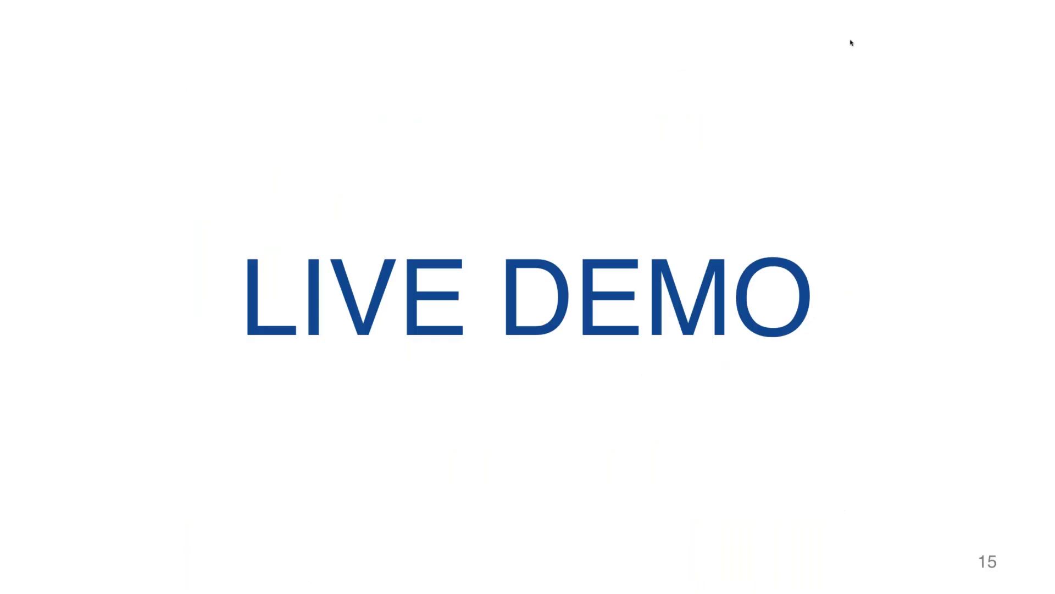
pyautogui.press('Escape')
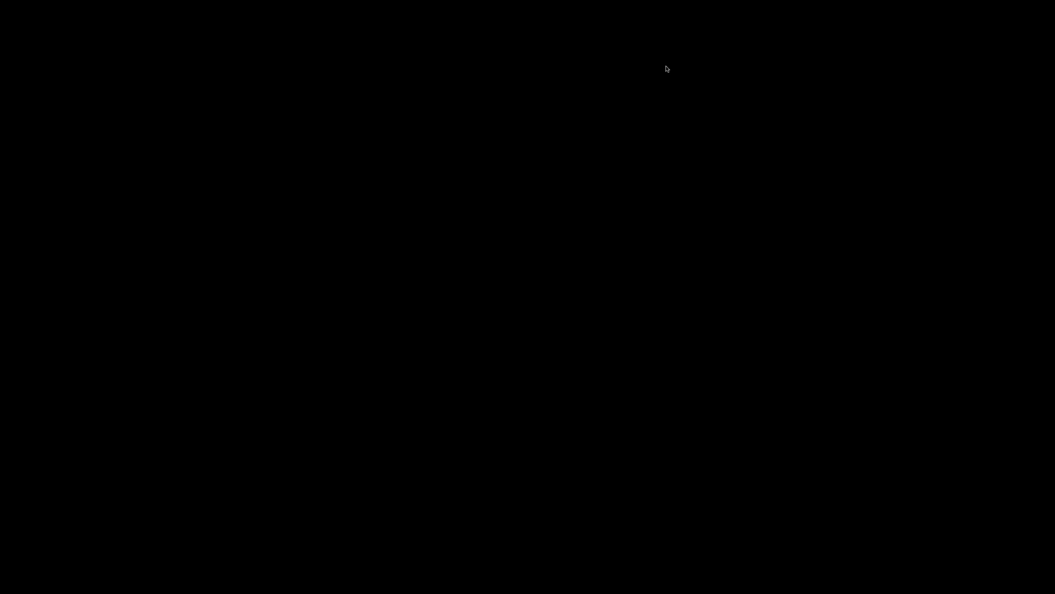
# - Switch to Facebook Ads Manager in Safari and create a new campaign with the Conversions objective, continuing to its ad set
pyautogui.moveTo(673, 592)
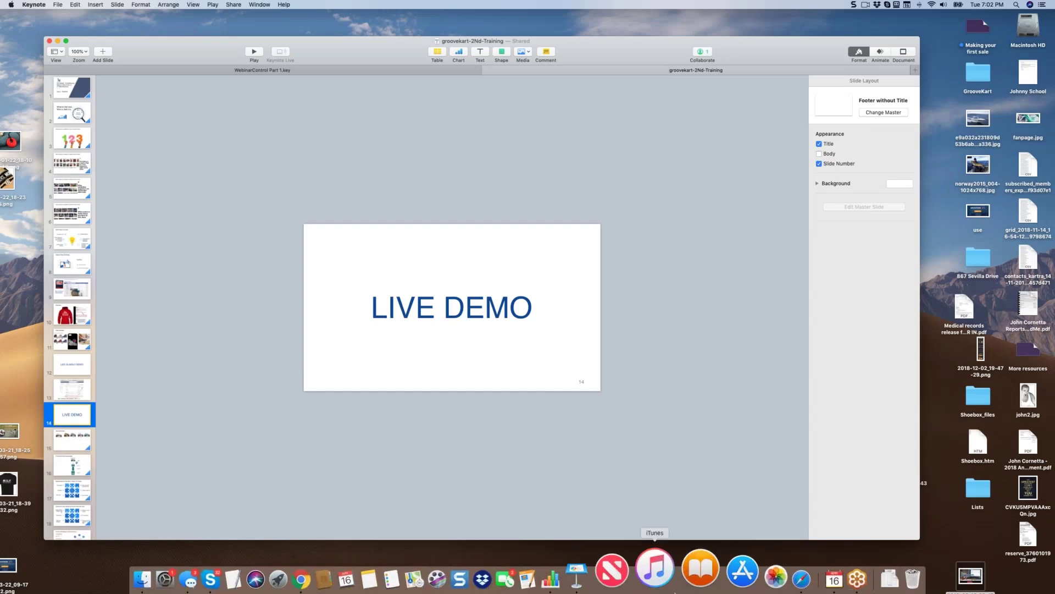
pyautogui.click(751, 569)
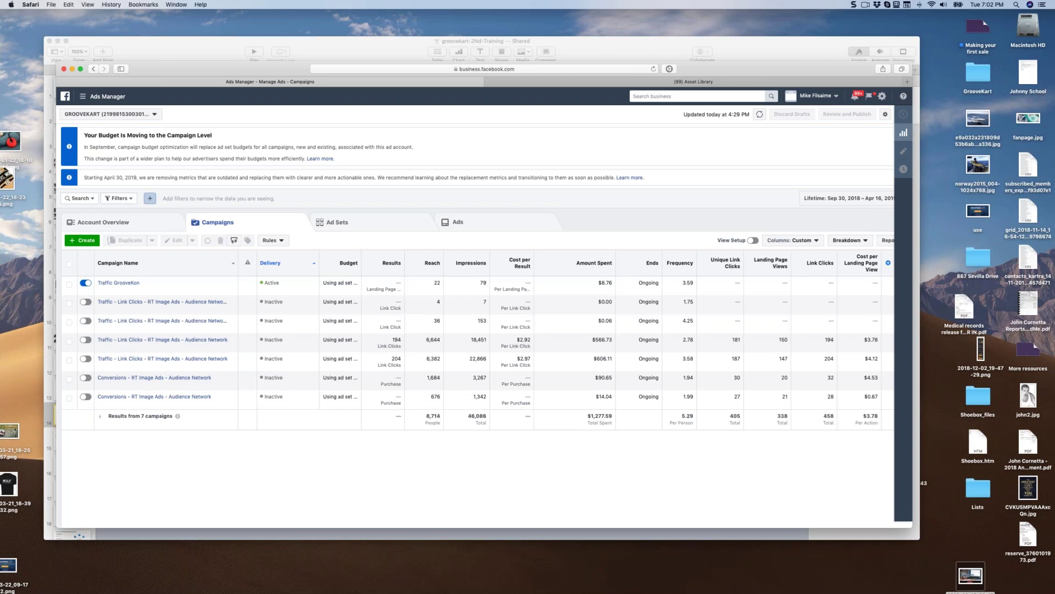
pyautogui.click(82, 240)
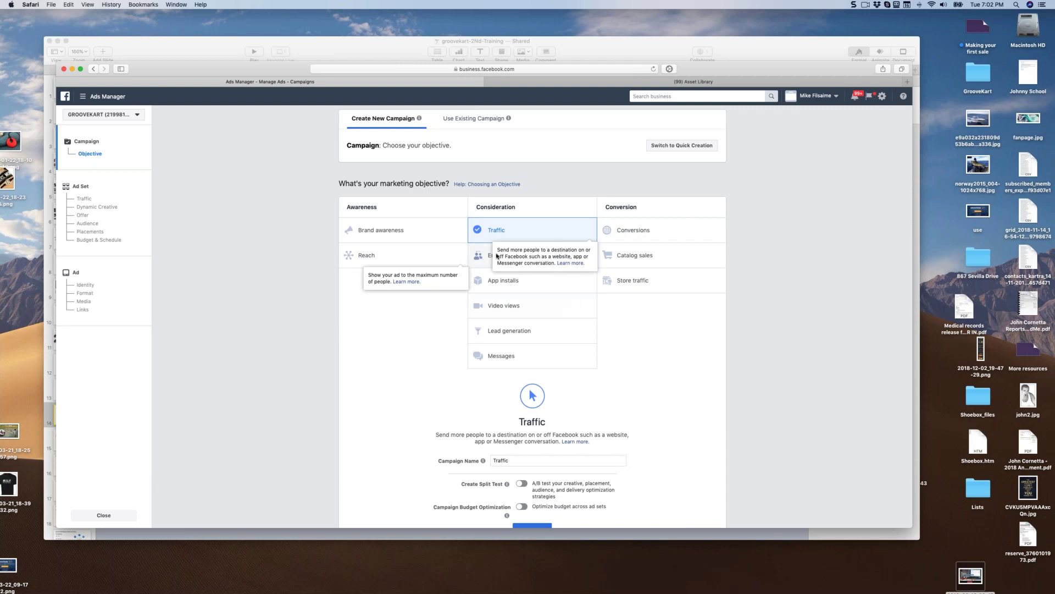
pyautogui.click(635, 231)
pyautogui.scroll(-3, 636, 308)
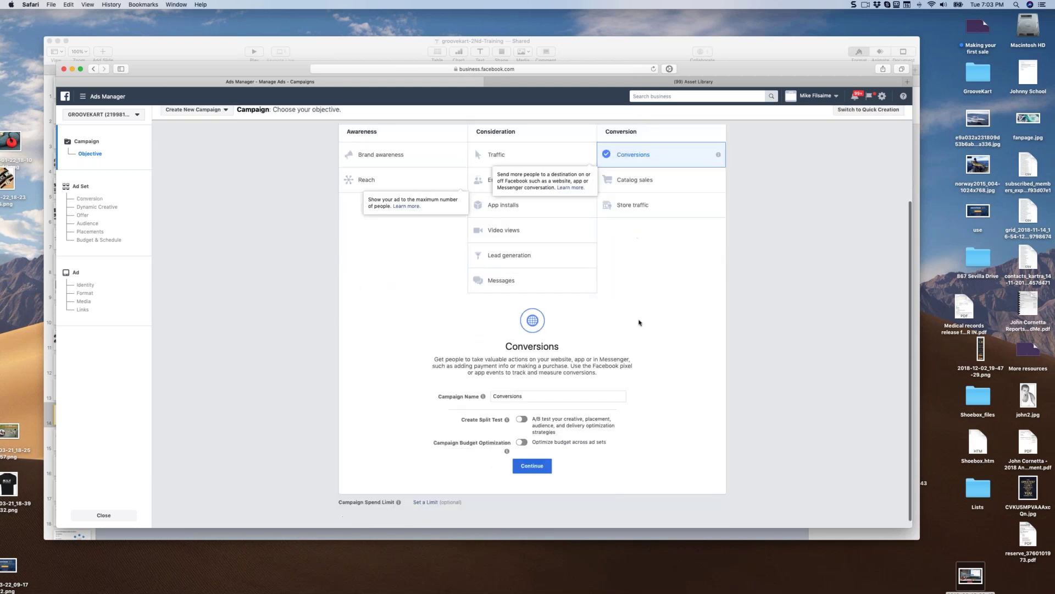
pyautogui.click(532, 465)
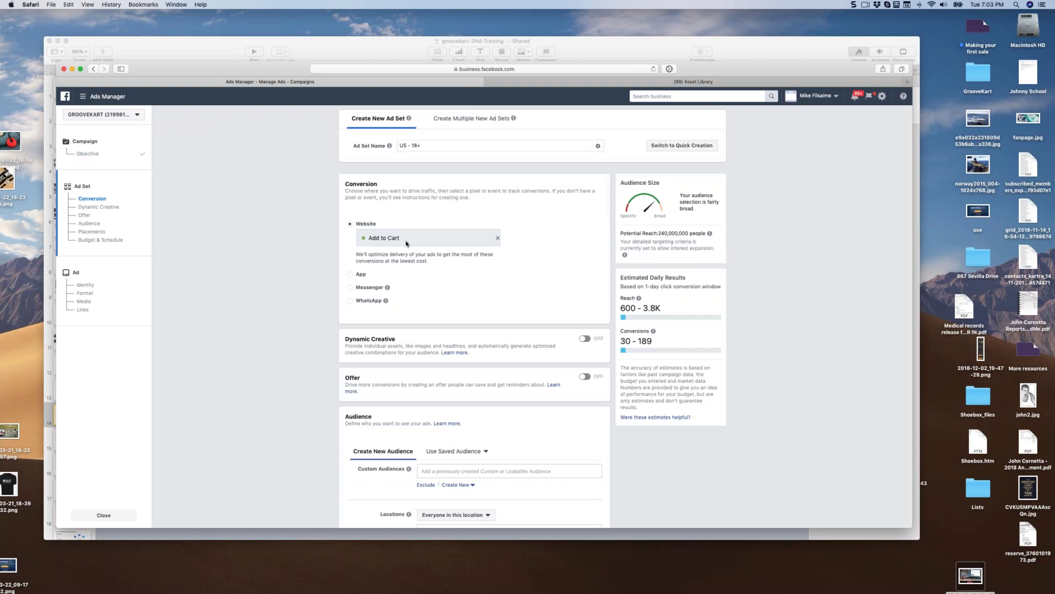
# - Clear the ad set's website conversion event, review the available events and select Add to Cart again
pyautogui.click(498, 240)
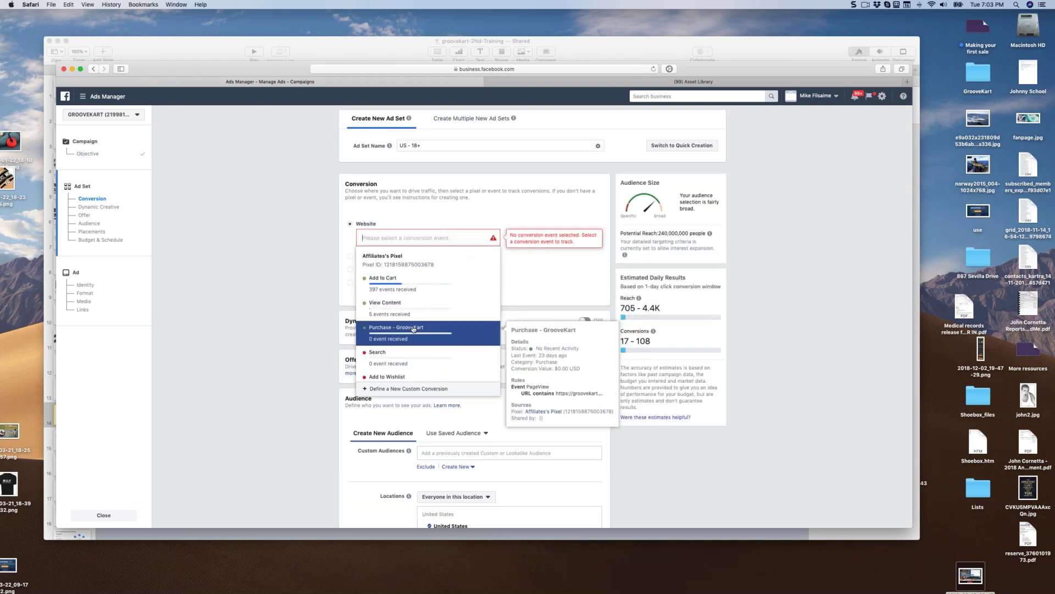
pyautogui.scroll(-3, 413, 320)
pyautogui.scroll(-5, 410, 324)
pyautogui.click(411, 236)
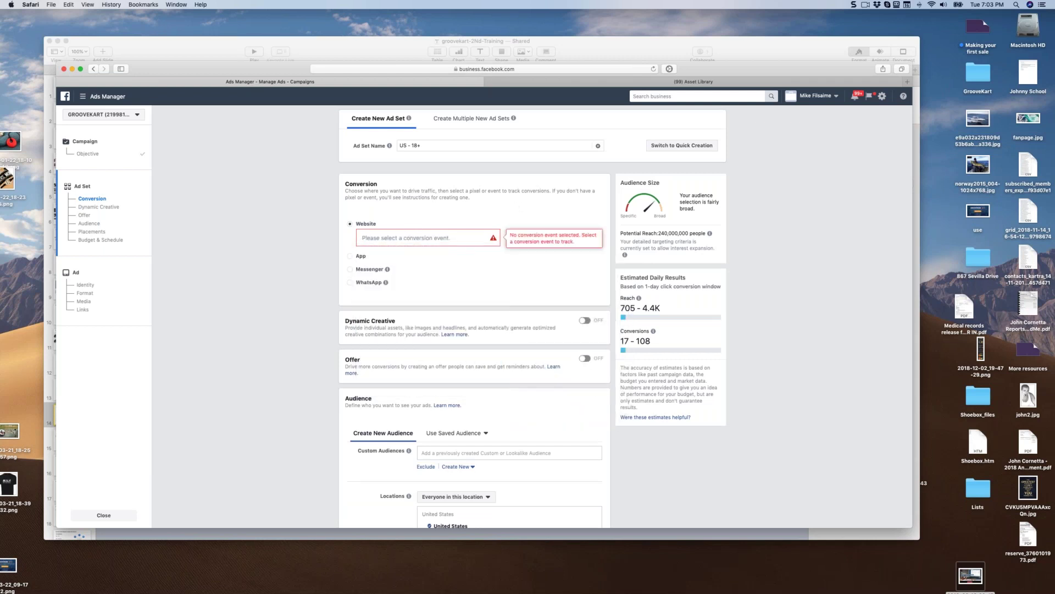
pyautogui.click(407, 238)
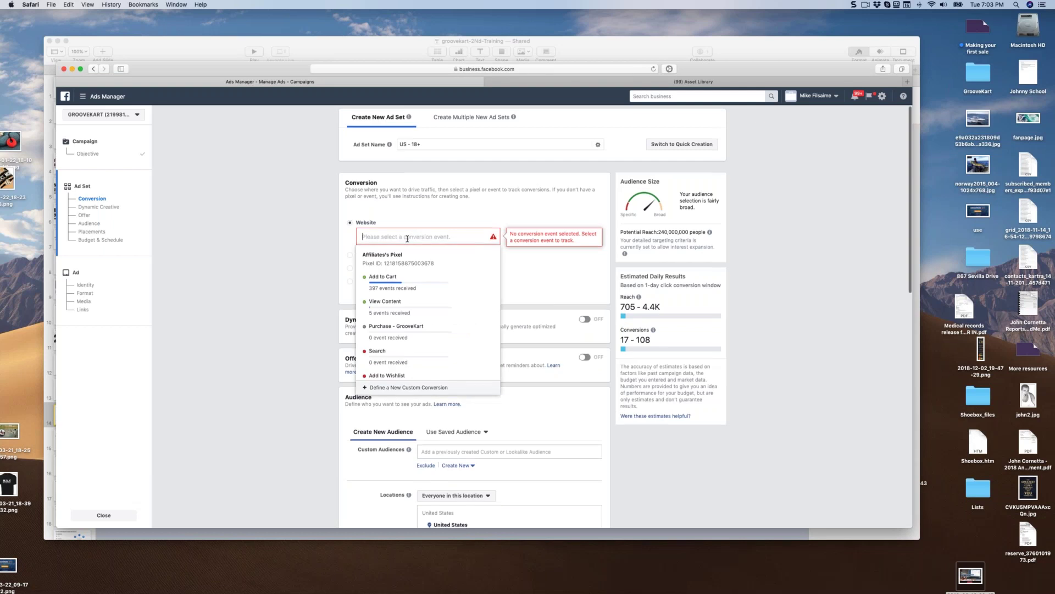
pyautogui.click(395, 276)
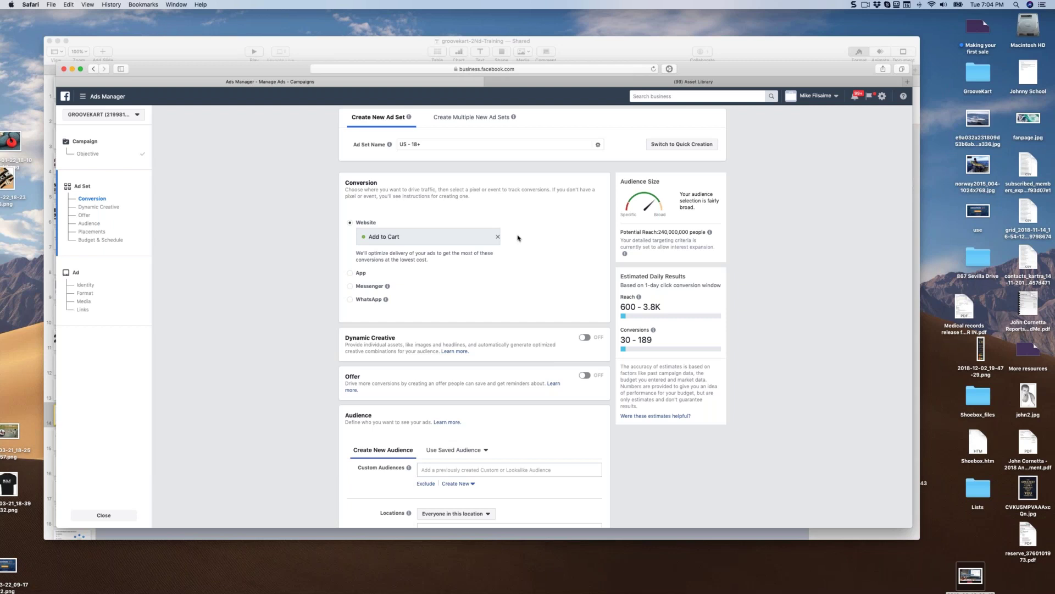
# - Search the audience locations for "worldwide" and clear the search text without adding a location
pyautogui.scroll(-10, 518, 238)
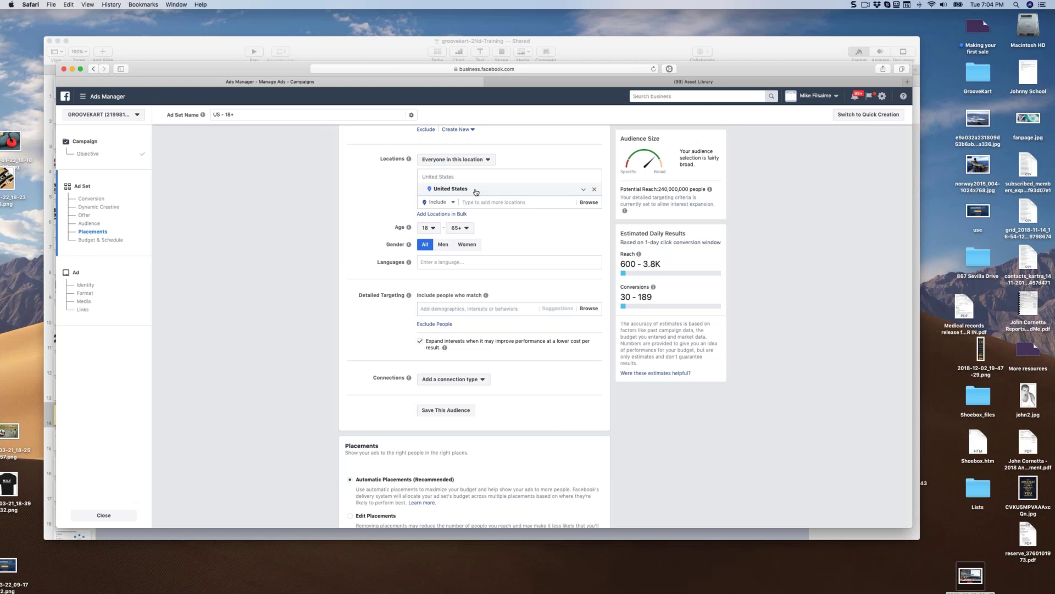
pyautogui.click(478, 202)
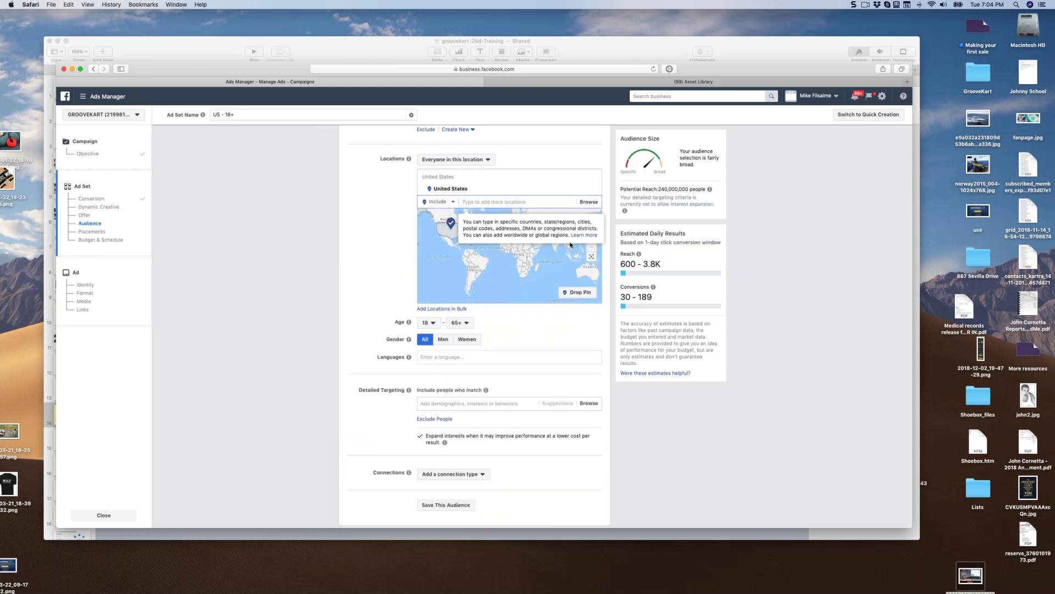
pyautogui.write('wor')
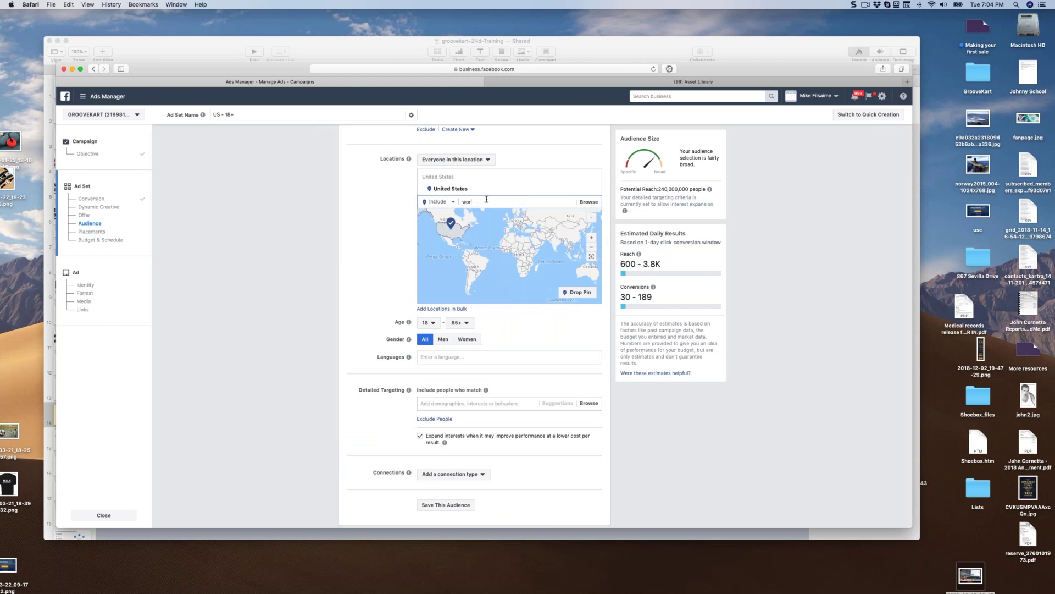
pyautogui.write('ldw')
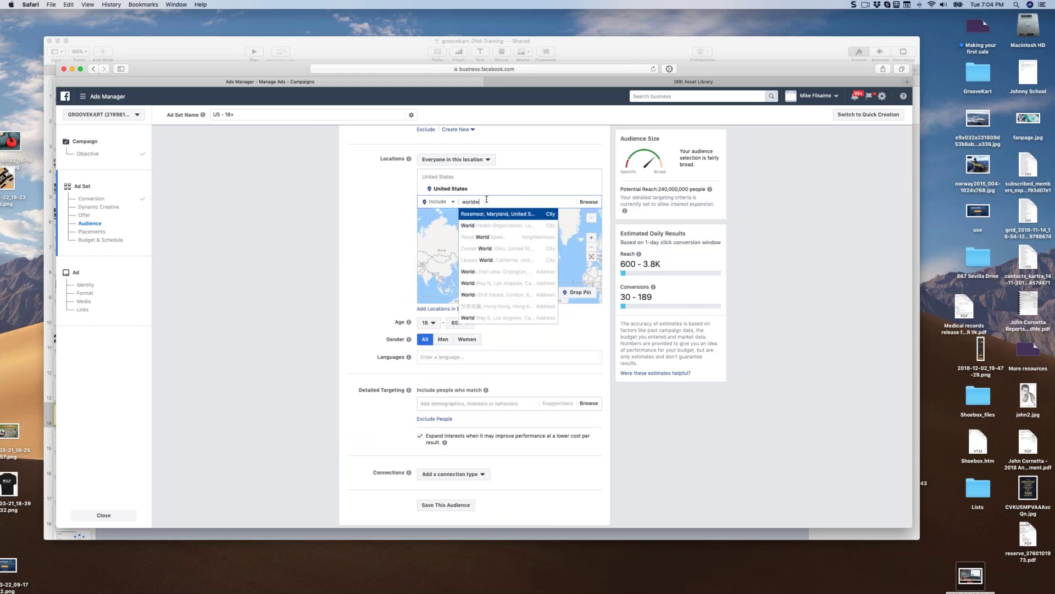
pyautogui.write('ide')
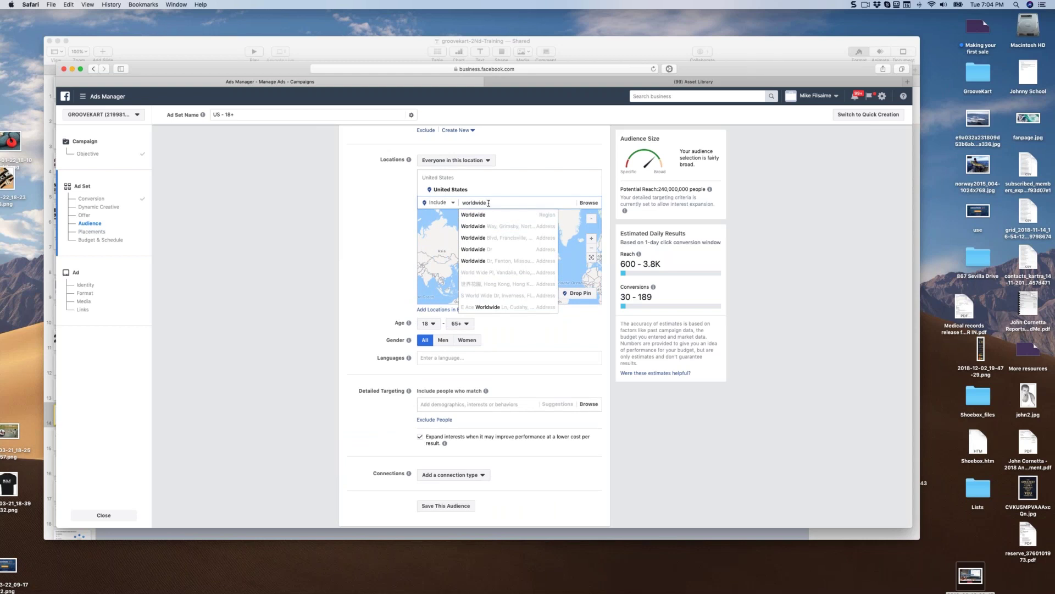
pyautogui.press('BackSpace')
pyautogui.press('BackSpace')
pyautogui.press('BackSpace')
pyautogui.press('BackSpace')
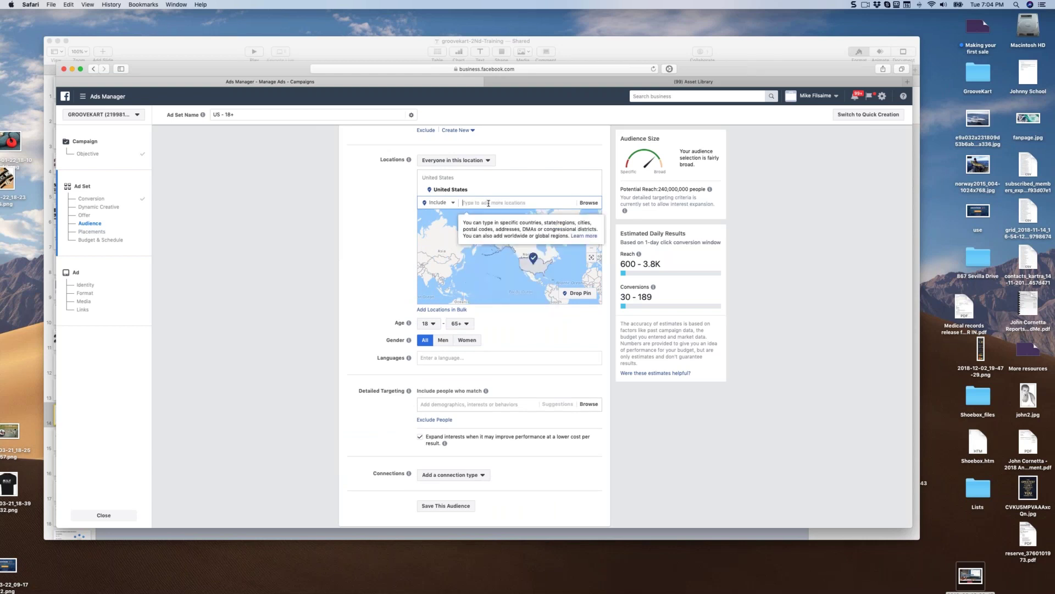
pyautogui.click(527, 251)
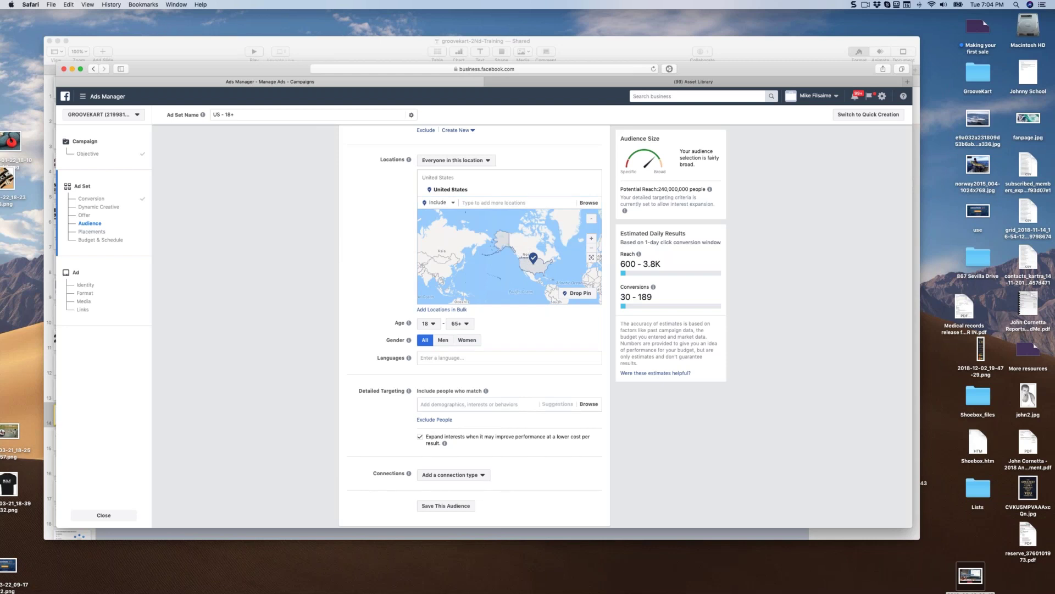
# - Add the country Canada to the audience locations alongside the United States
pyautogui.click(511, 202)
pyautogui.write('canada')
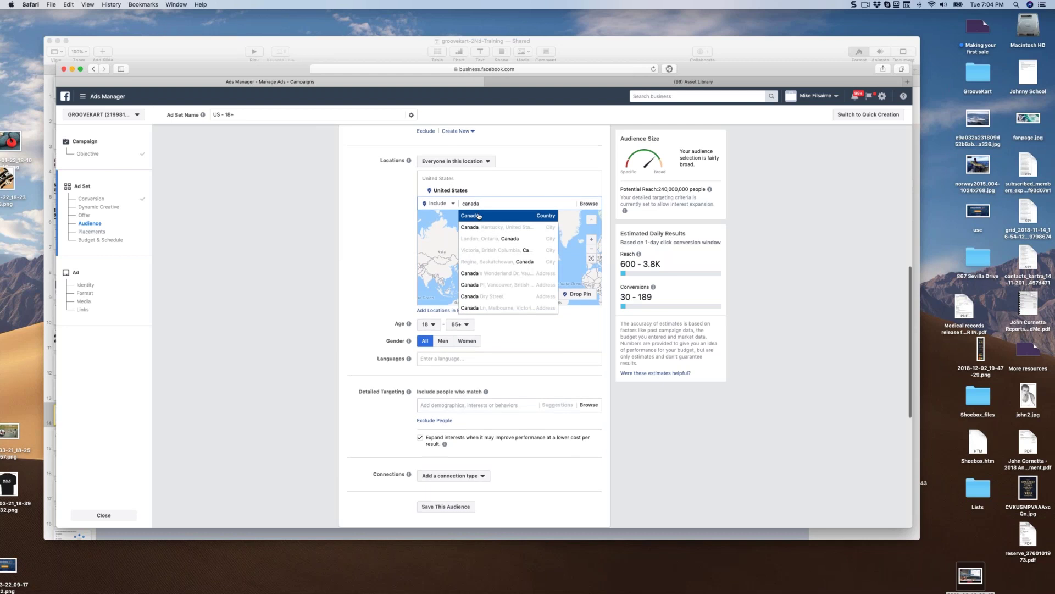
pyautogui.click(480, 215)
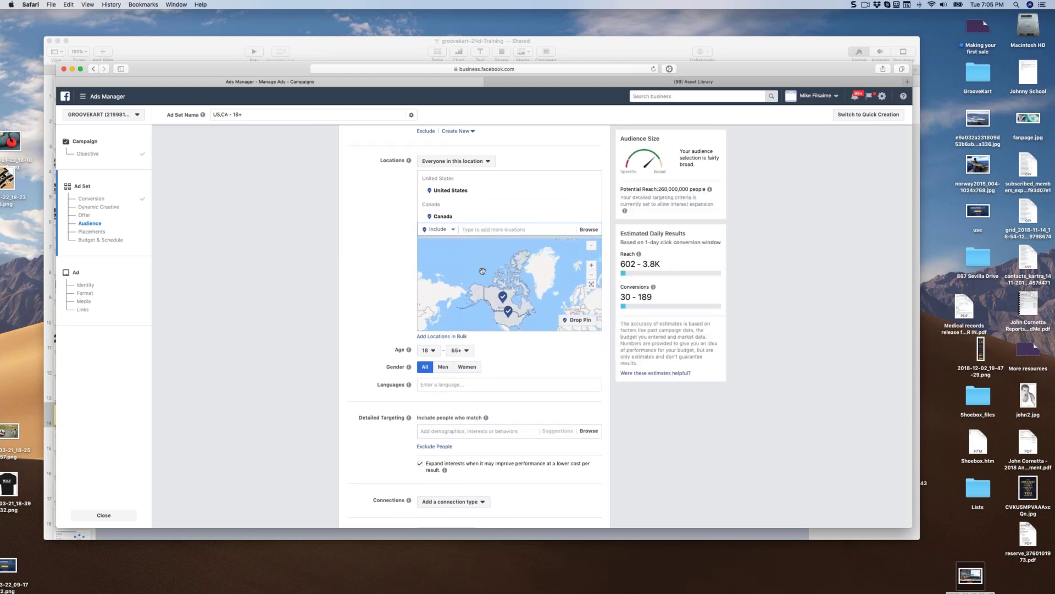
# - Examine the minimum and maximum age options for the audience without choosing new values
pyautogui.click(434, 351)
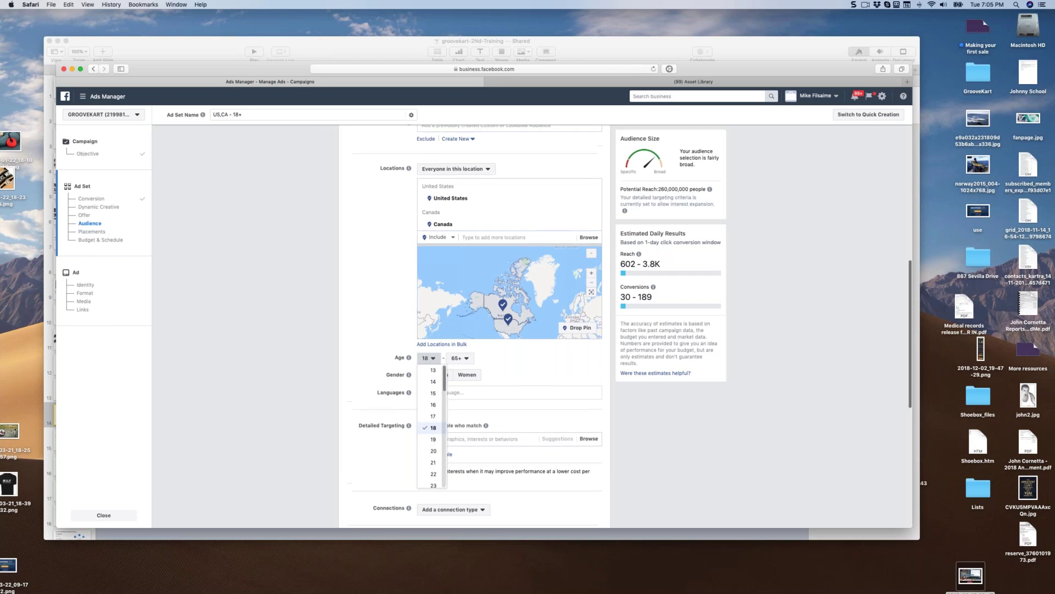
pyautogui.click(459, 350)
pyautogui.click(505, 360)
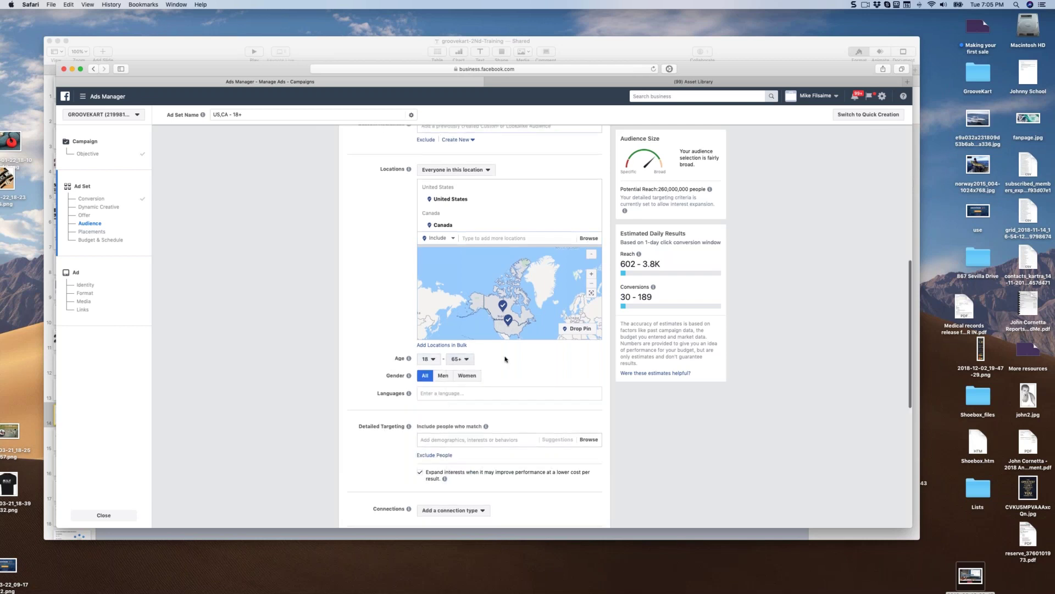
# - Turn off the option that expands interests when it may improve performance at a lower cost per result
pyautogui.scroll(-5, 545, 366)
pyautogui.scroll(1, 421, 339)
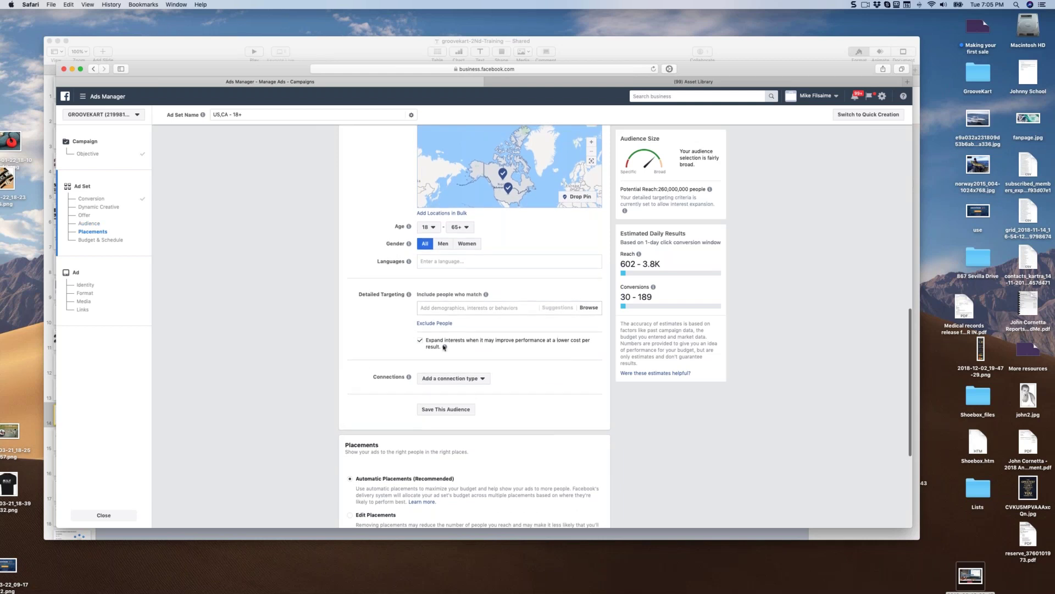
pyautogui.scroll(1, 439, 347)
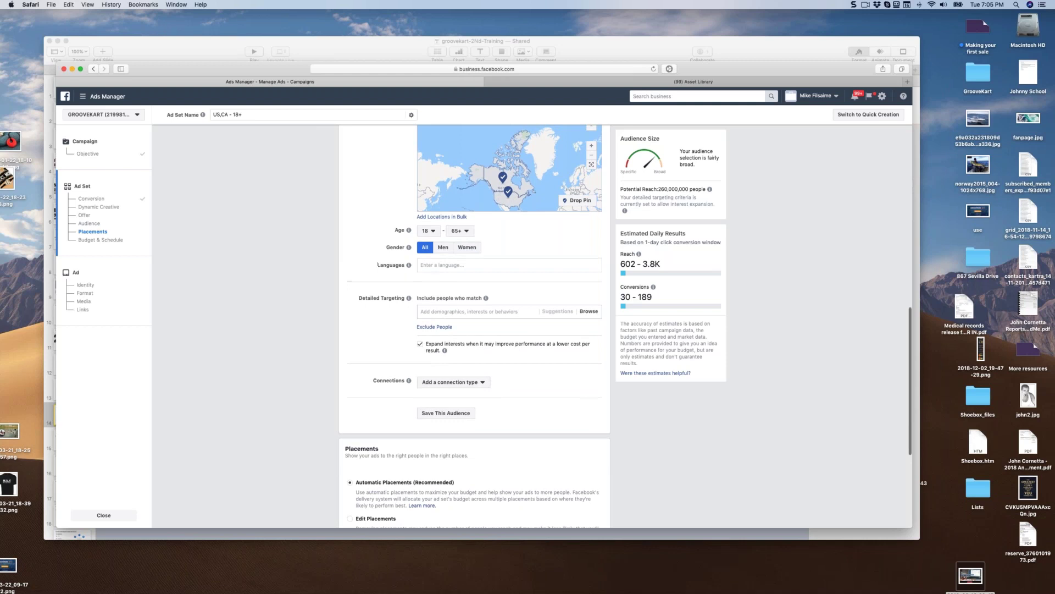
pyautogui.scroll(1, 420, 352)
pyautogui.scroll(1, 420, 352)
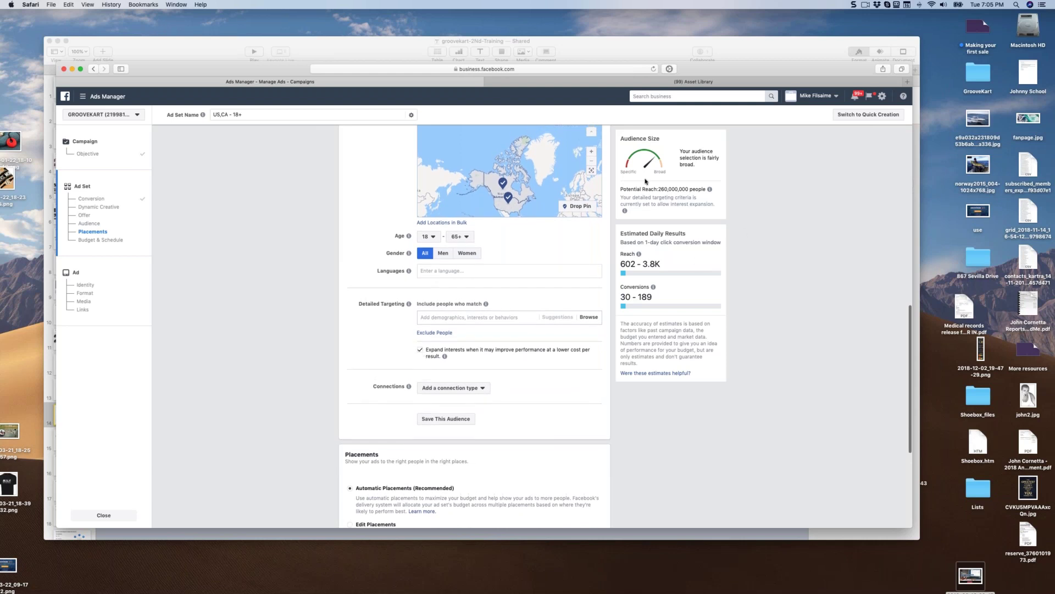
pyautogui.click(419, 352)
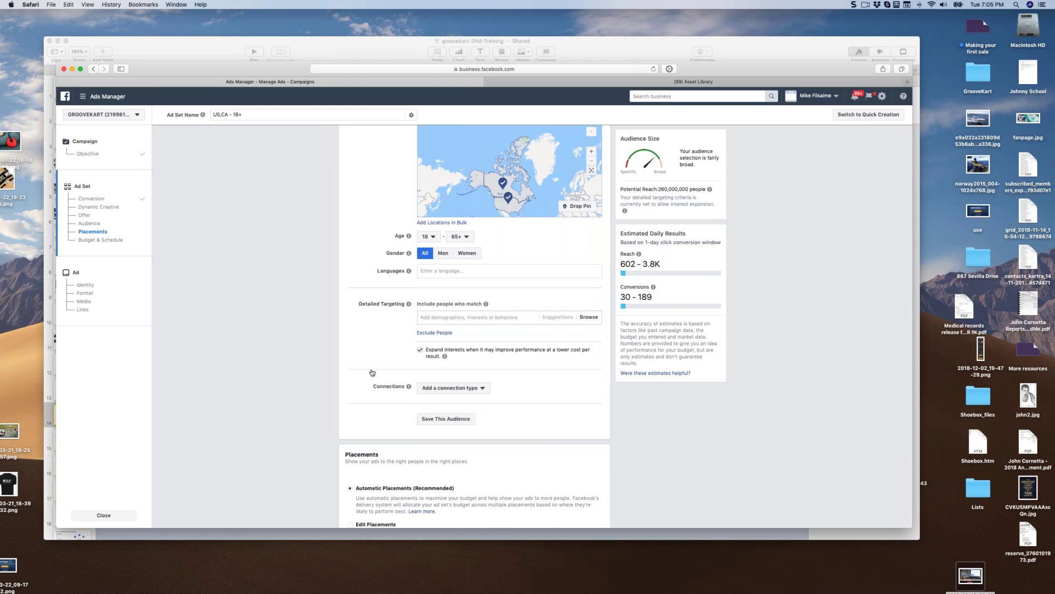
# - Search the detailed targeting for "firefighters" and add the interest Firefighter to the people who match
pyautogui.click(429, 317)
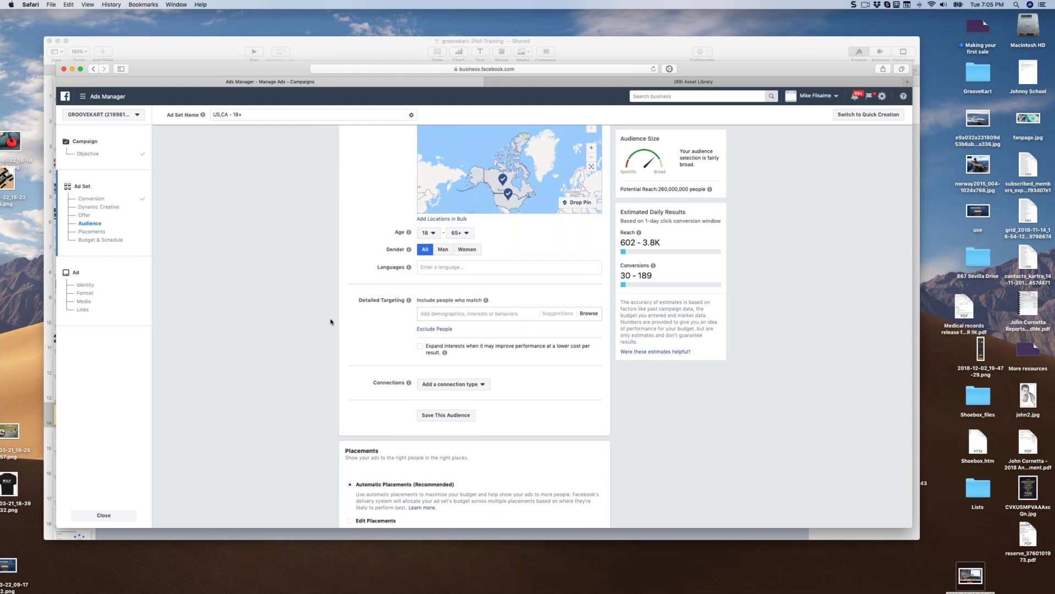
pyautogui.click(489, 316)
pyautogui.write('firefigh')
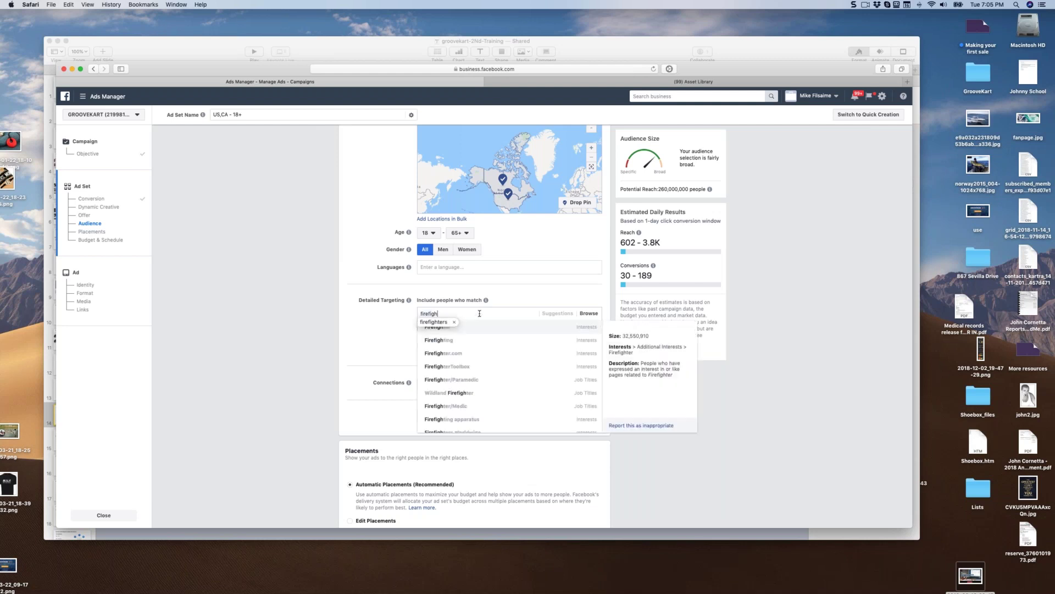
pyautogui.write('ters')
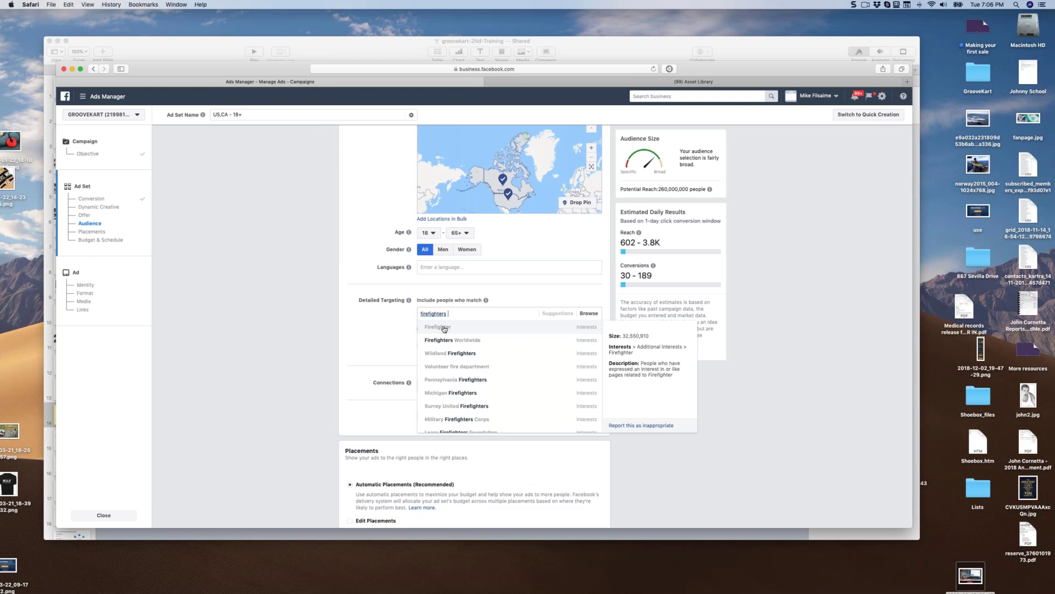
pyautogui.click(444, 328)
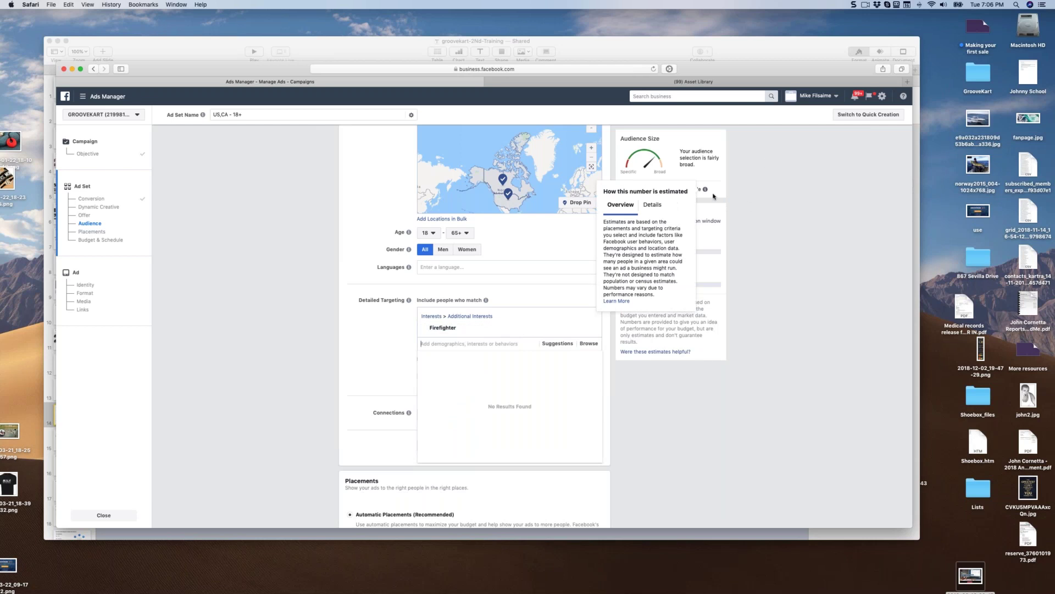
pyautogui.click(366, 357)
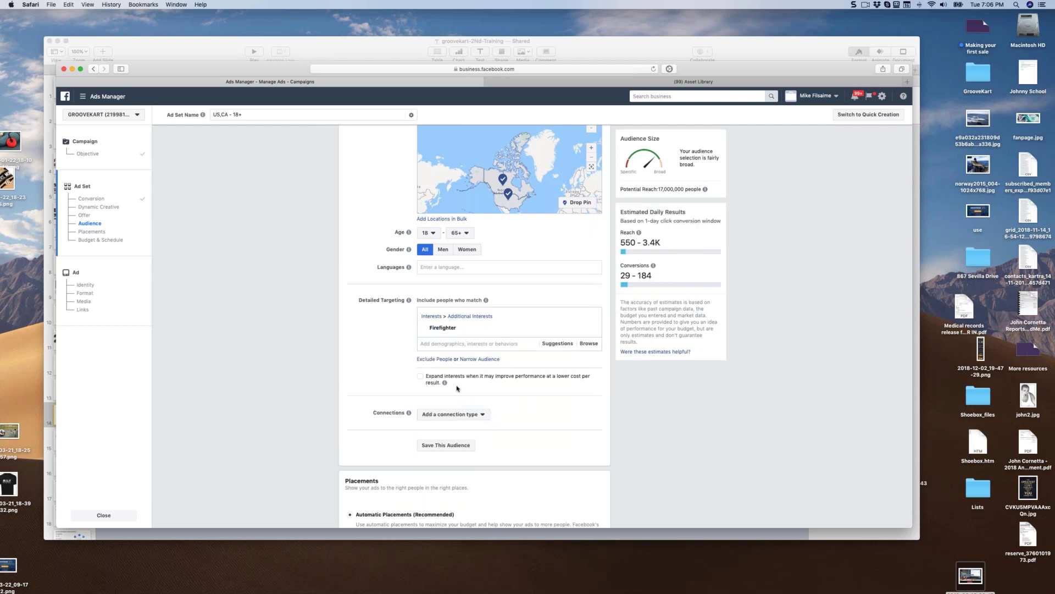
# - Turn interest expansion on to compare the potential reach, and turn it off again
pyautogui.click(420, 377)
pyautogui.scroll(5, 419, 379)
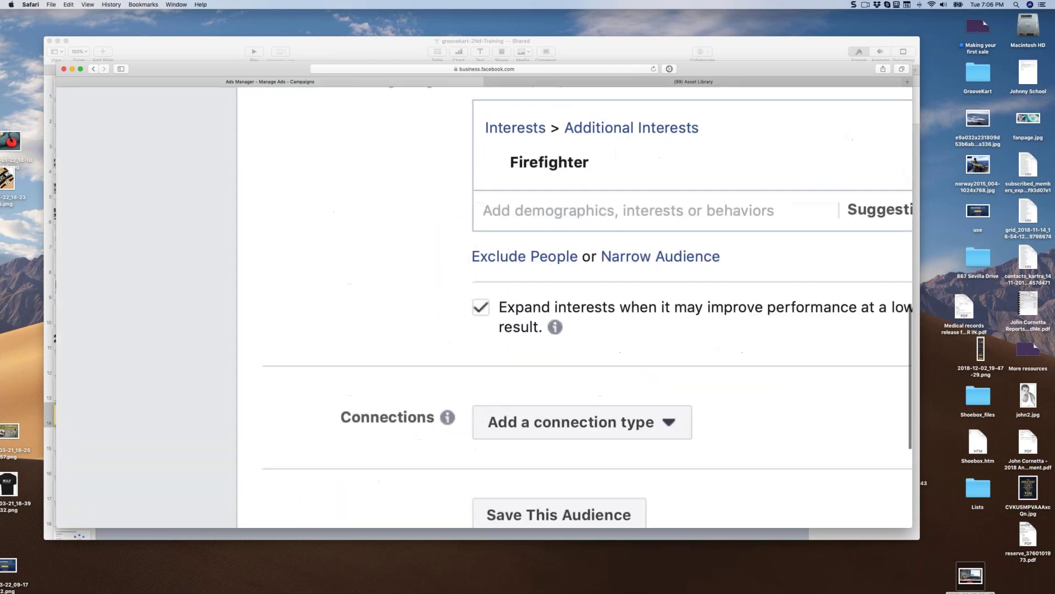
pyautogui.scroll(-5, 447, 297)
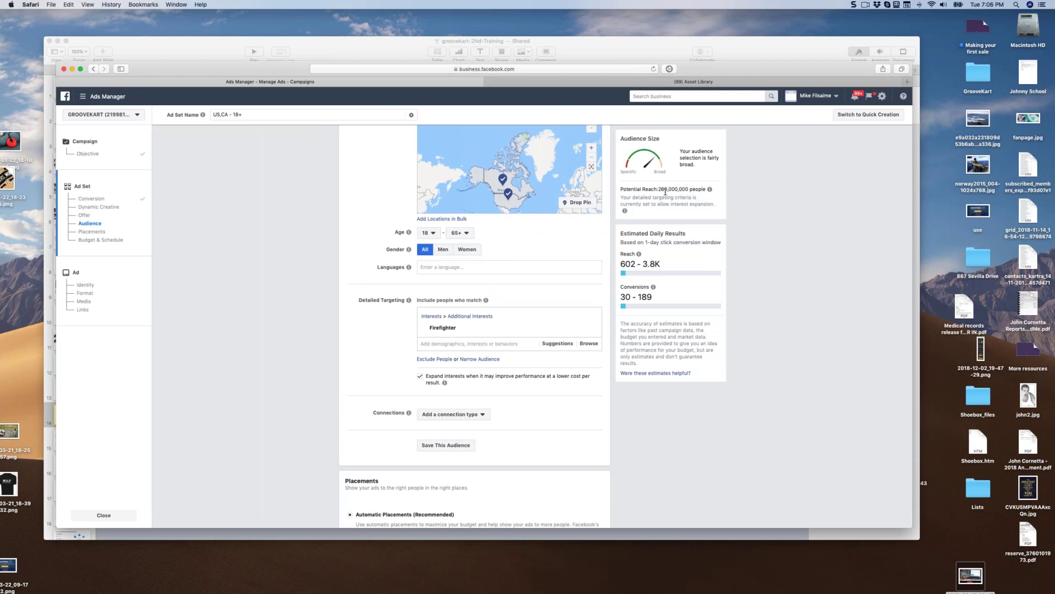
pyautogui.click(421, 378)
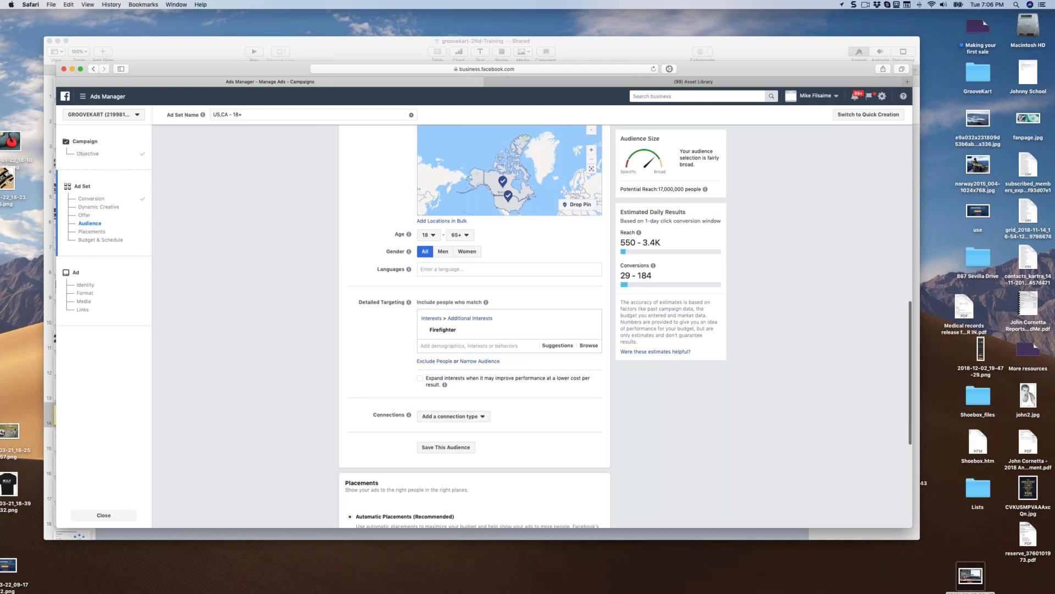
# - Search the detailed targeting for "firefighter" and review the suggested job titles and interests without adding any
pyautogui.scroll(1, 460, 347)
pyautogui.click(459, 347)
pyautogui.write('fire')
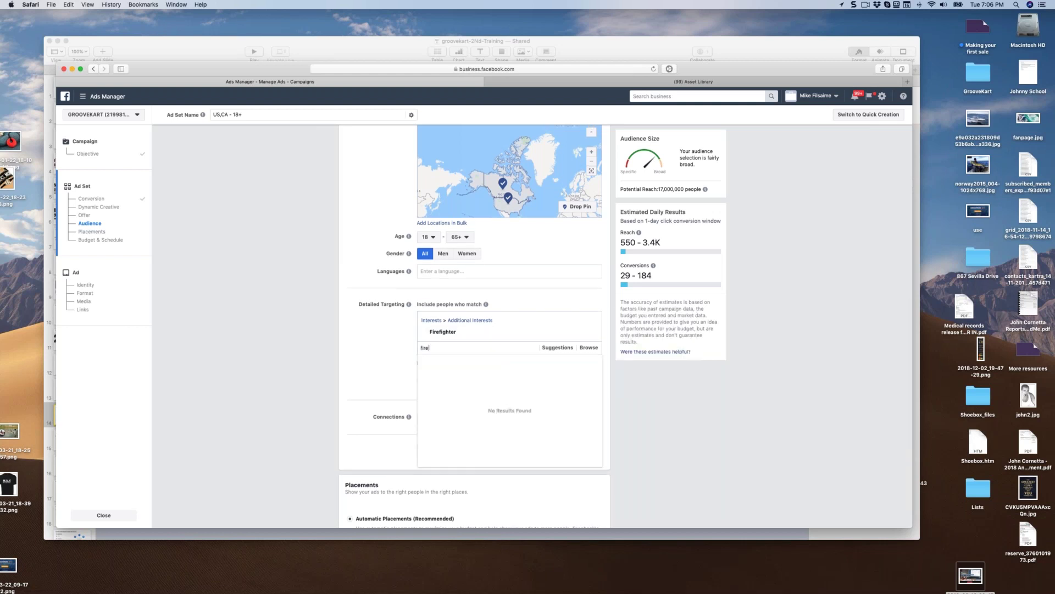
pyautogui.write('fighter')
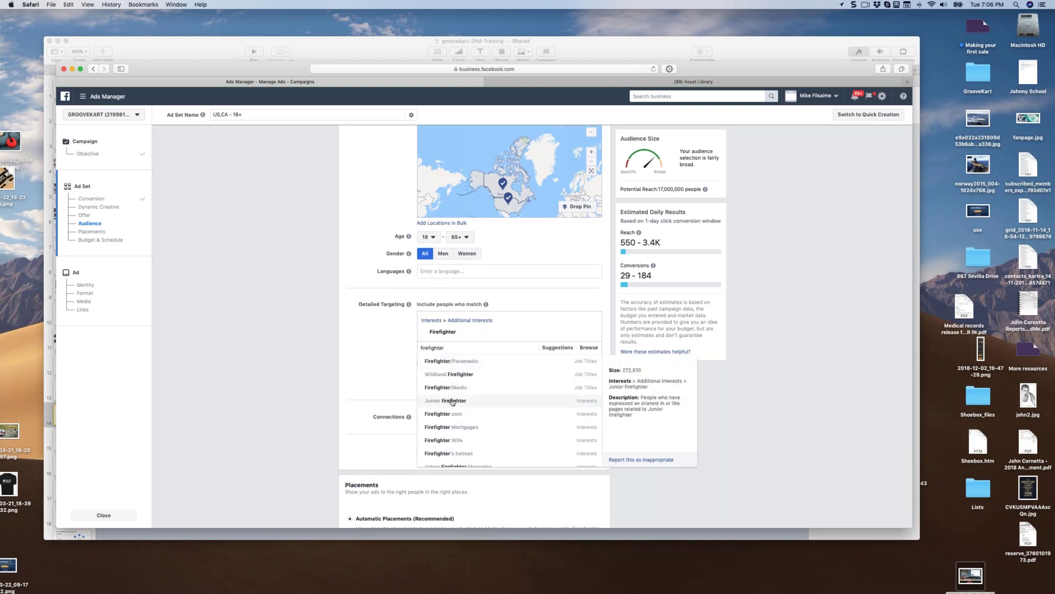
pyautogui.scroll(-3, 461, 379)
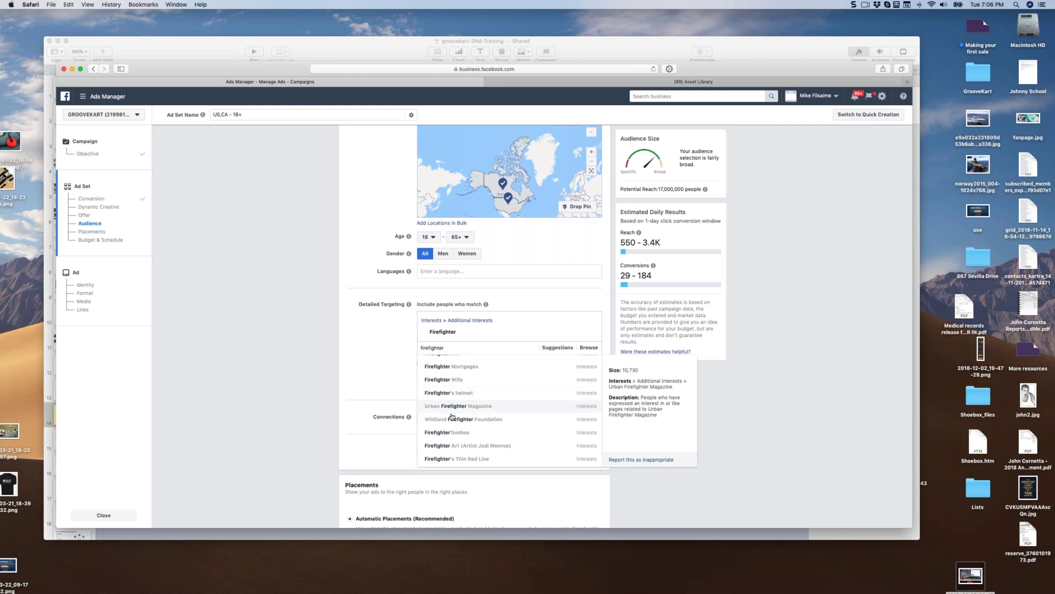
pyautogui.scroll(-2, 452, 416)
pyautogui.scroll(-4, 453, 416)
pyautogui.scroll(-4, 453, 415)
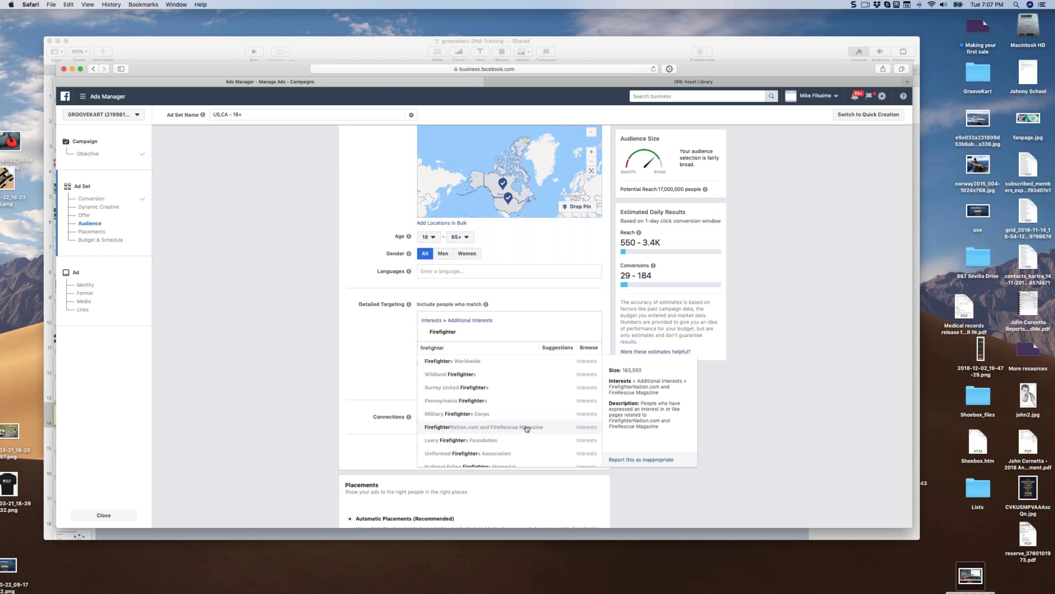
pyautogui.click(372, 340)
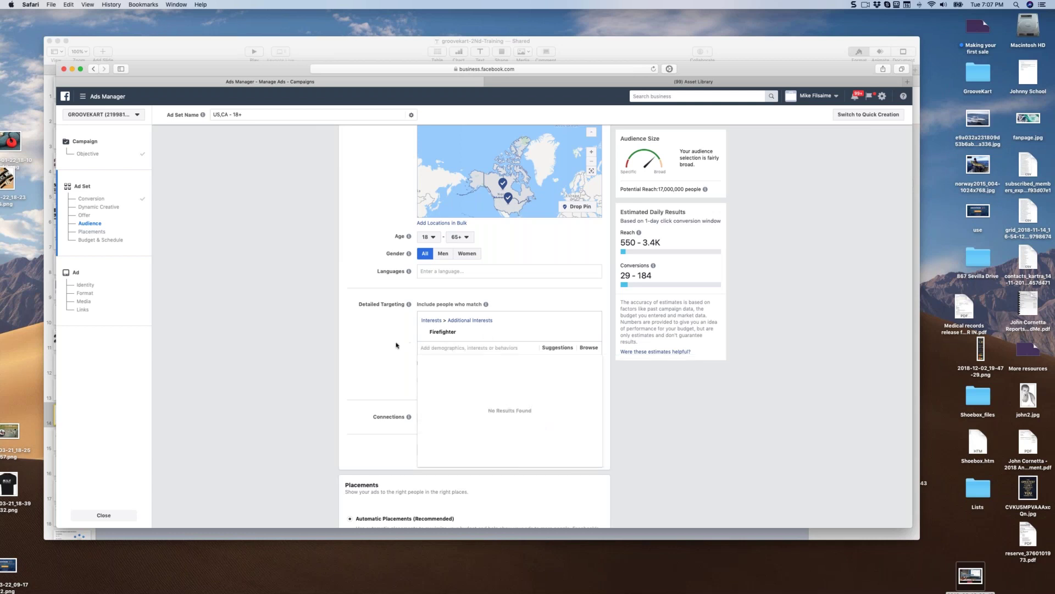
# - Narrow the audience by adding an empty "must also match" condition below the Firefighter interest
pyautogui.scroll(-1, 394, 341)
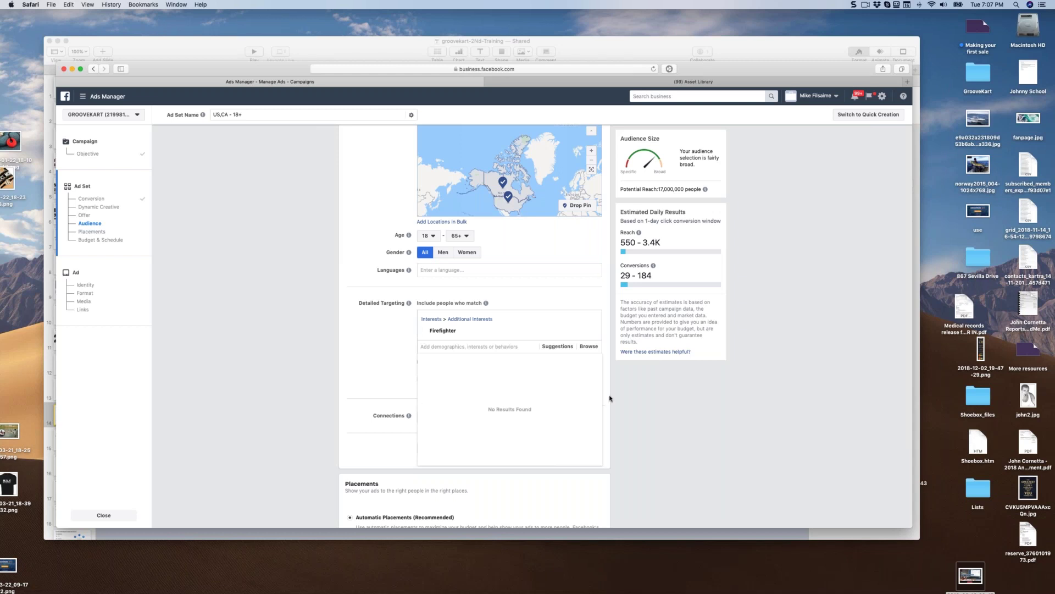
pyautogui.click(459, 347)
pyautogui.click(515, 270)
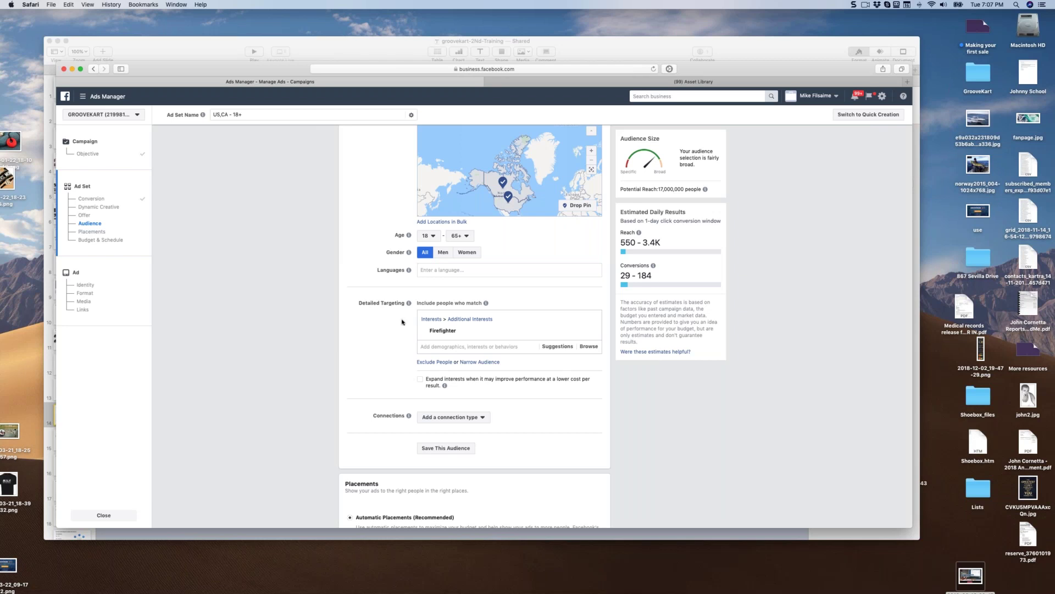
pyautogui.moveTo(454, 333)
pyautogui.click(481, 362)
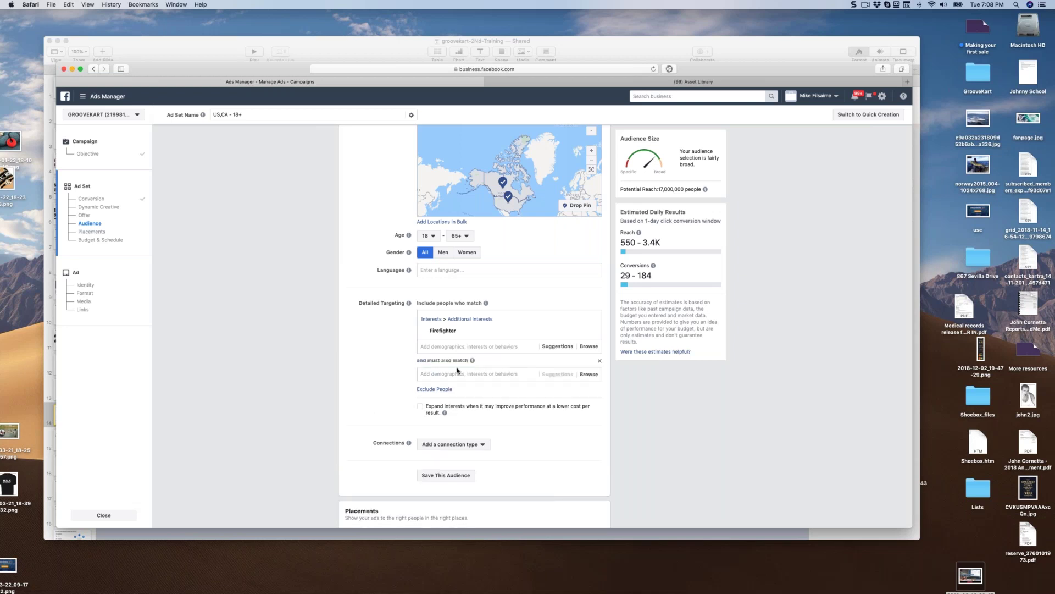
# - Search the included targeting for "firefighter" again and compare the suggested job titles, magazines, foundations and associations
pyautogui.click(456, 347)
pyautogui.write('firefighter')
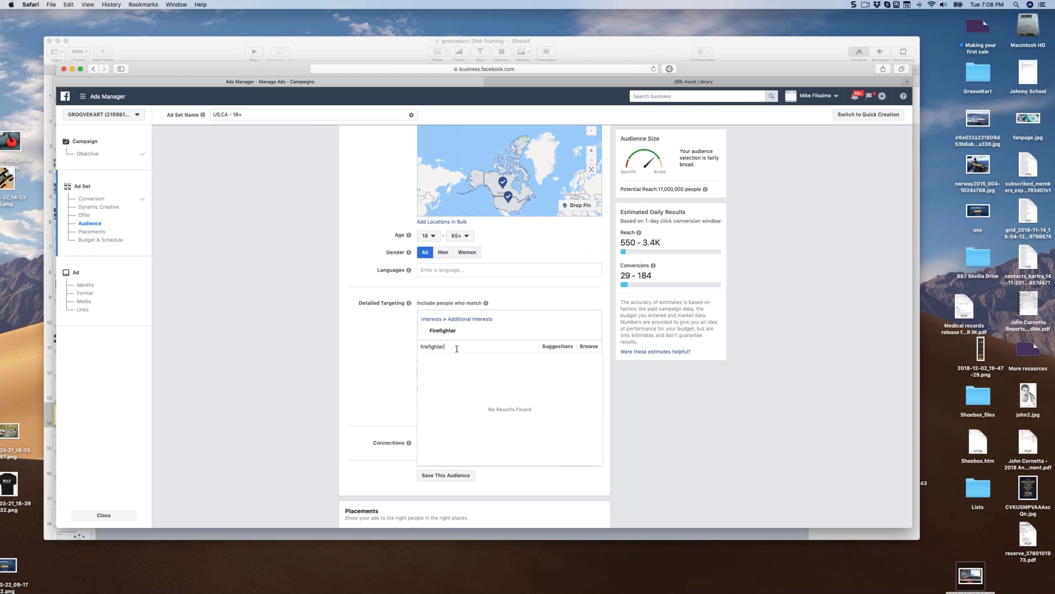
pyautogui.scroll(-10, 470, 399)
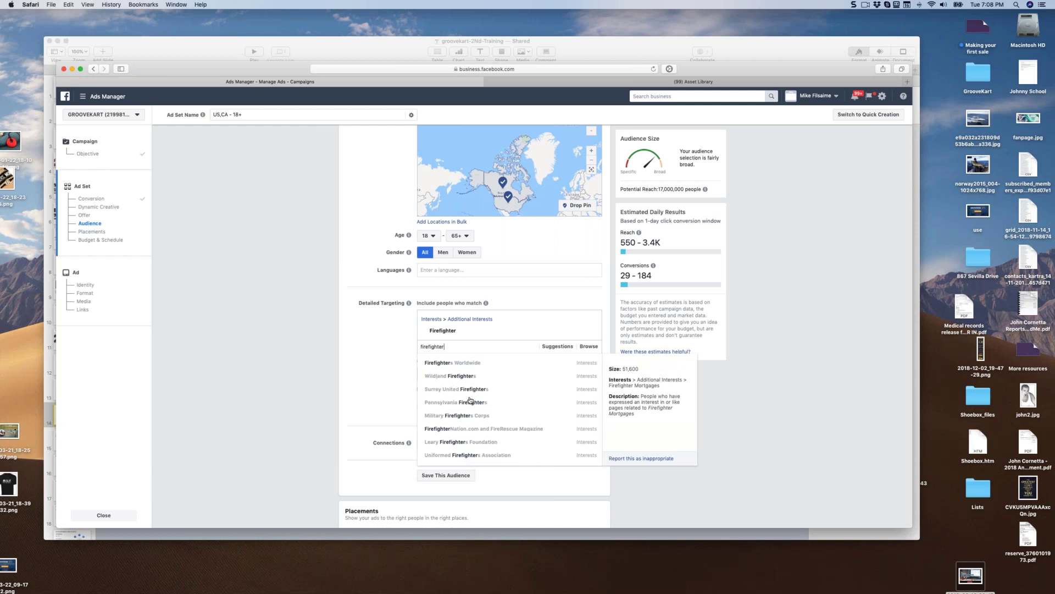
pyautogui.scroll(-2, 470, 399)
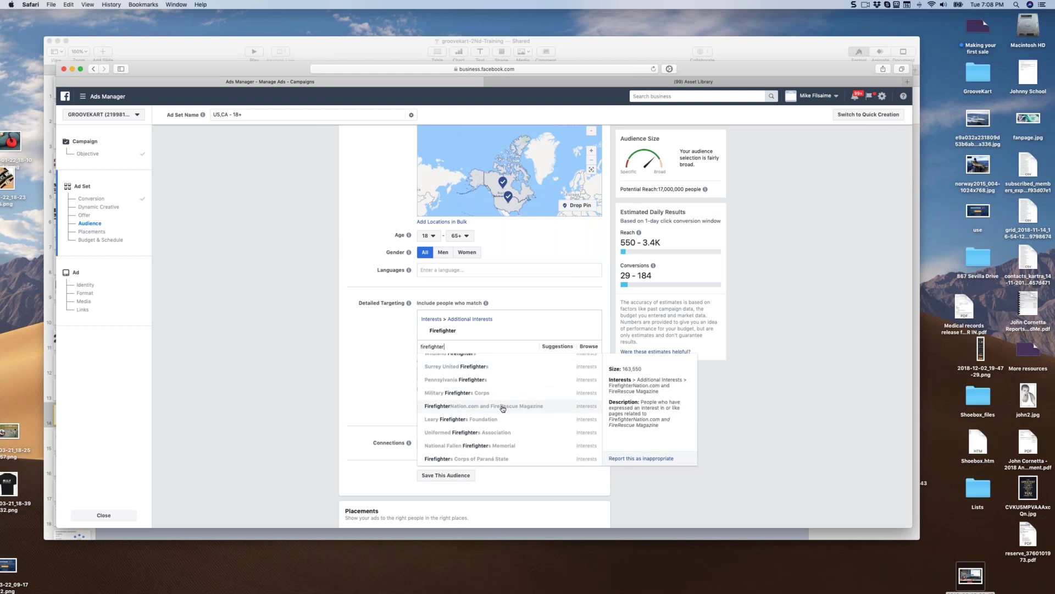
pyautogui.click(397, 360)
pyautogui.click(450, 346)
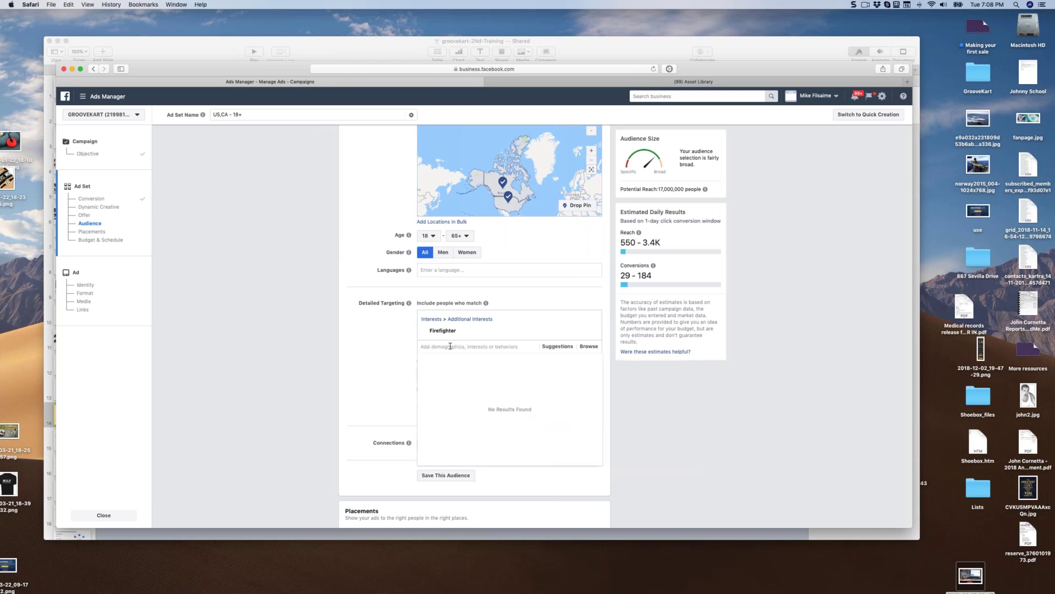
pyautogui.write('firefighter')
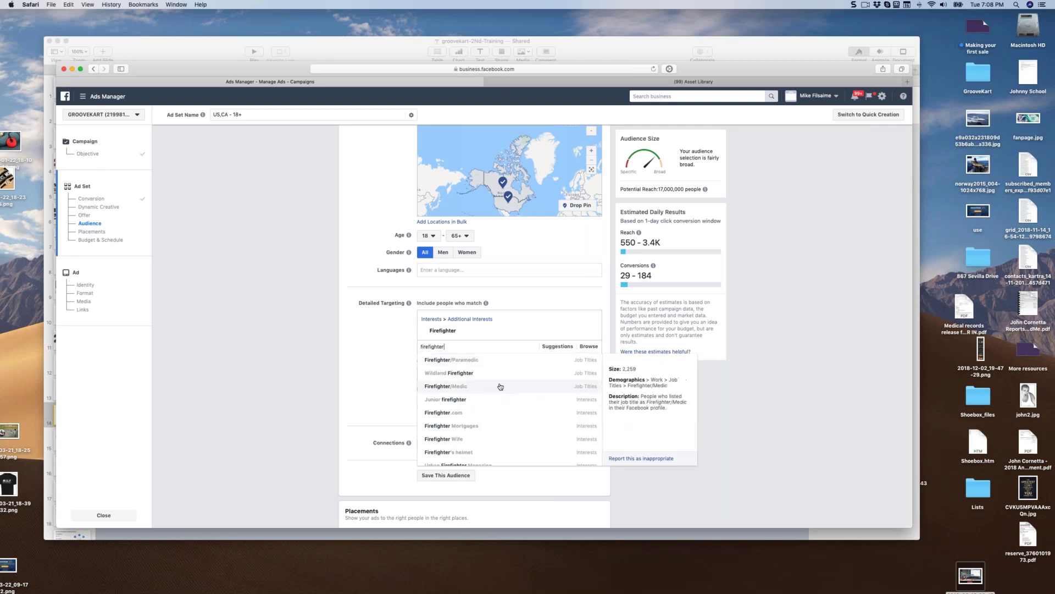
pyautogui.scroll(3, 461, 375)
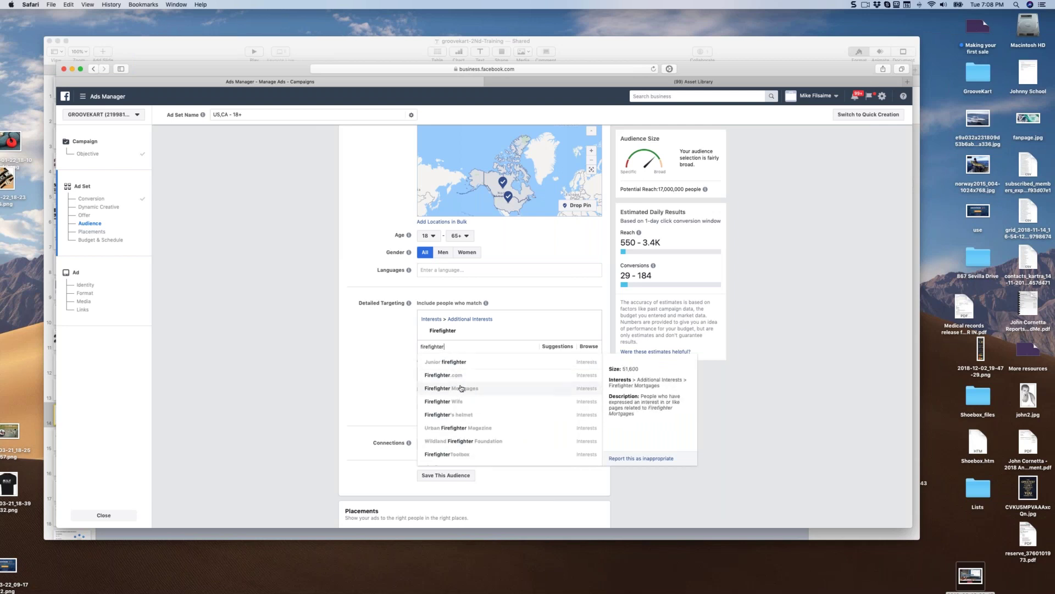
pyautogui.scroll(-5, 460, 388)
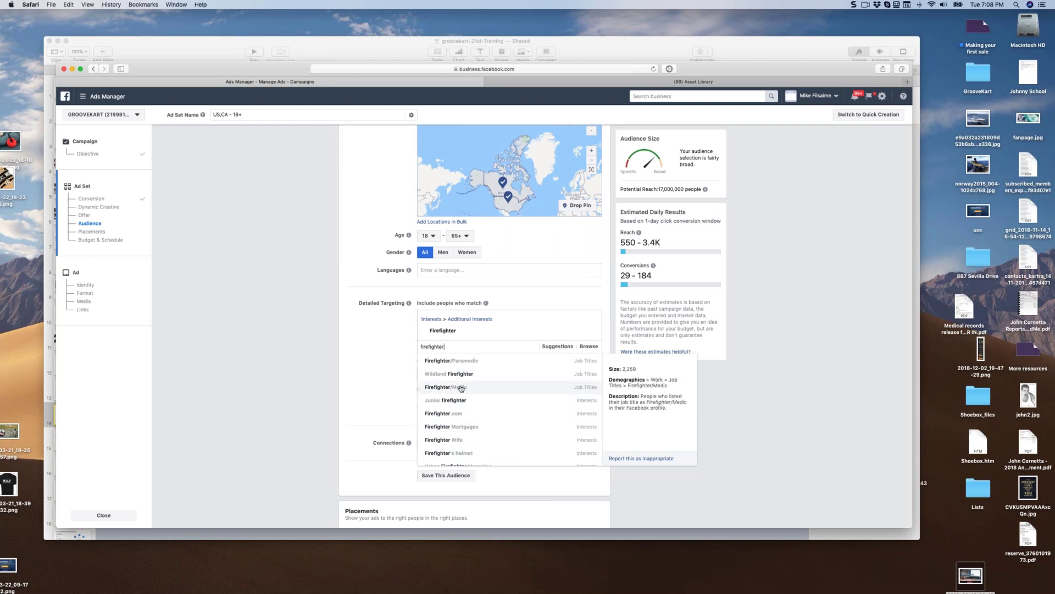
pyautogui.scroll(5, 460, 388)
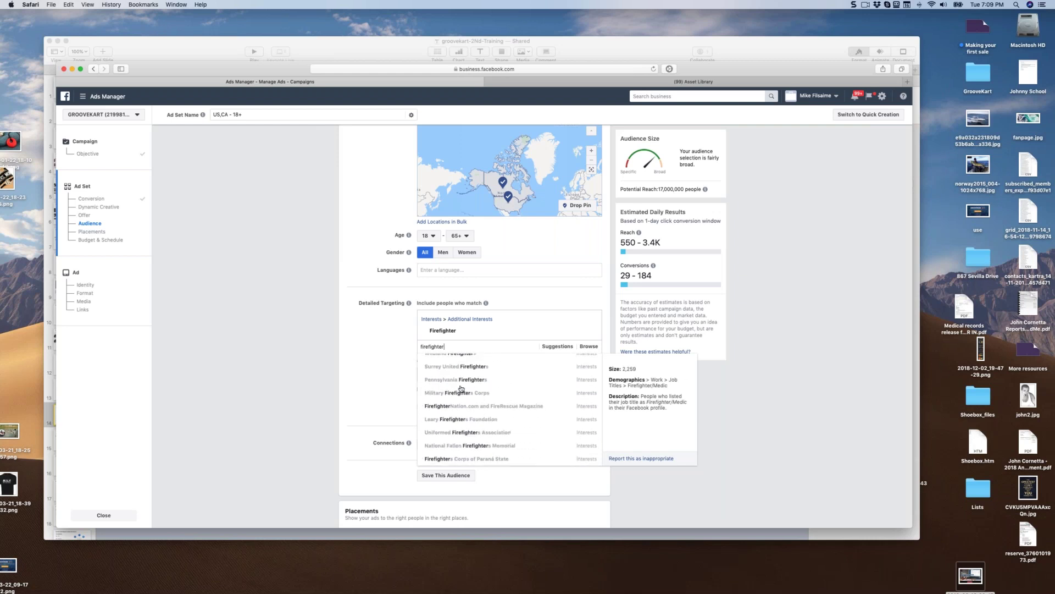
pyautogui.scroll(4, 461, 388)
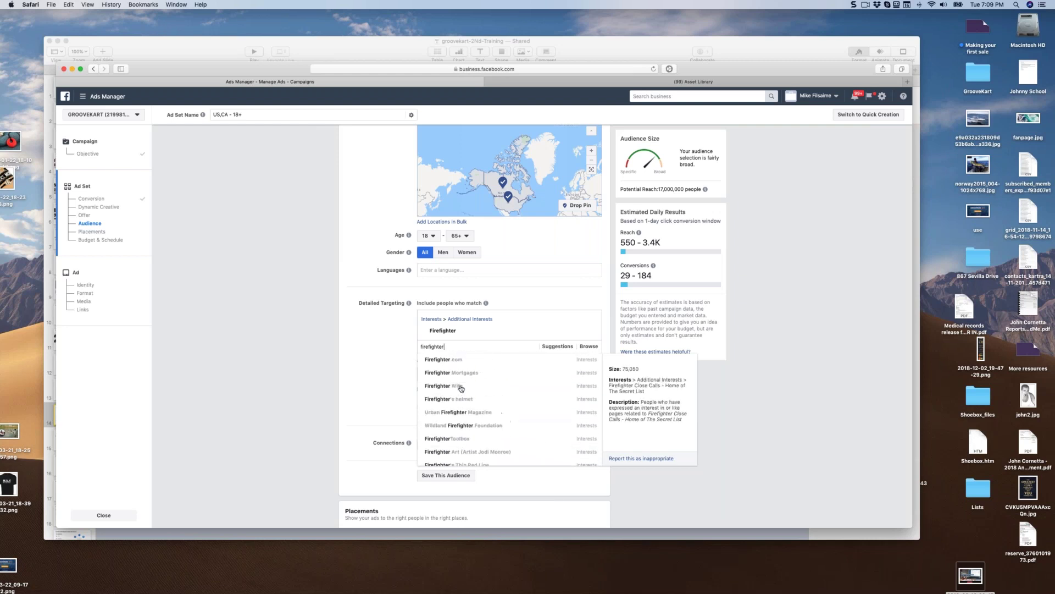
pyautogui.scroll(2, 448, 381)
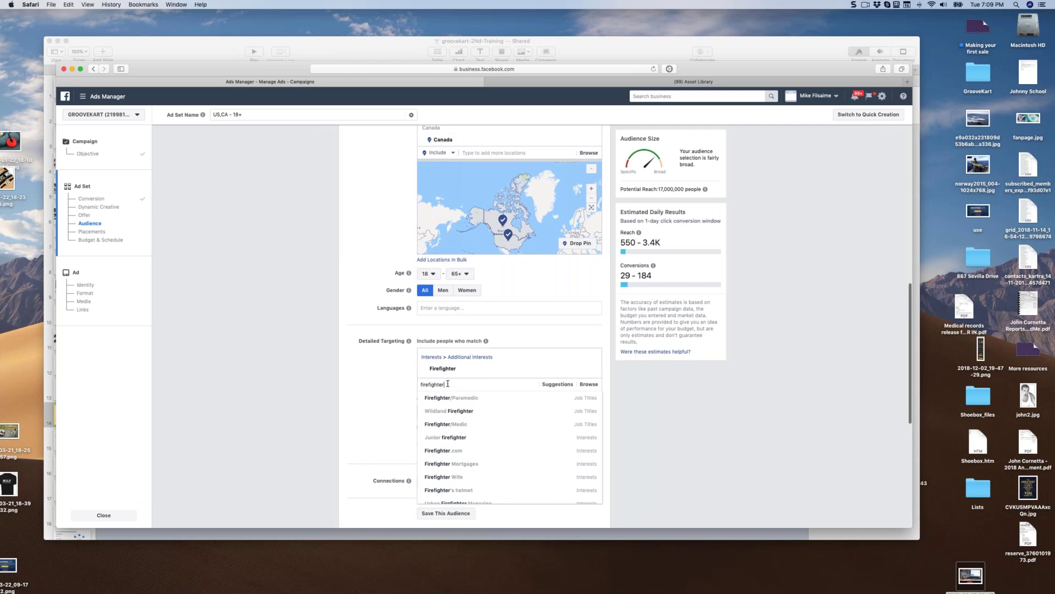
# - Replace the included targeting search text with "voluenteer firefighter" to look for volunteer firefighter audiences
pyautogui.press('BackSpace')
pyautogui.write('voluenter')
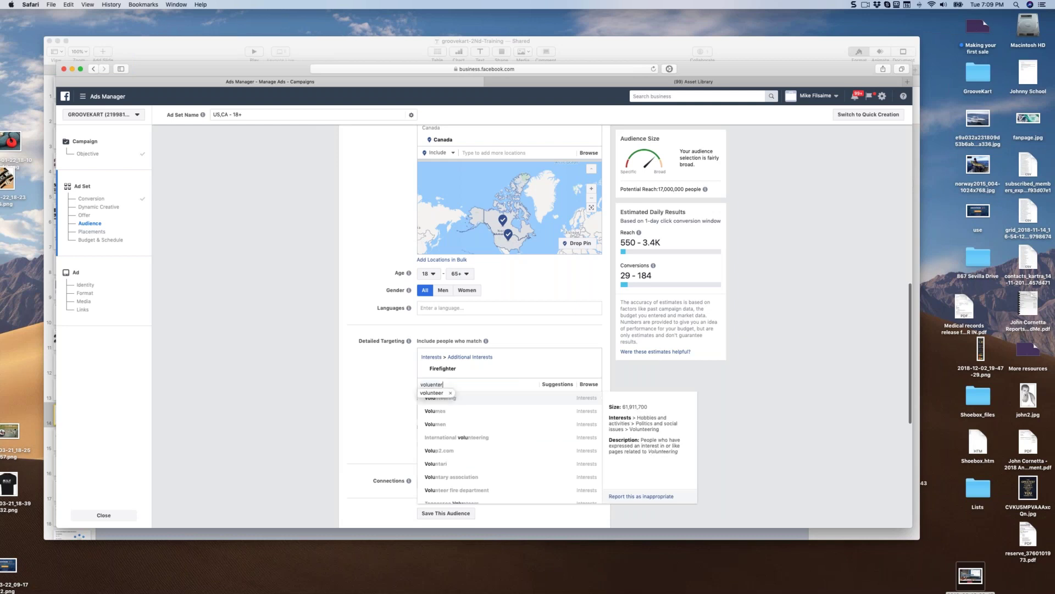
pyautogui.press('BackSpace')
pyautogui.write('er fire')
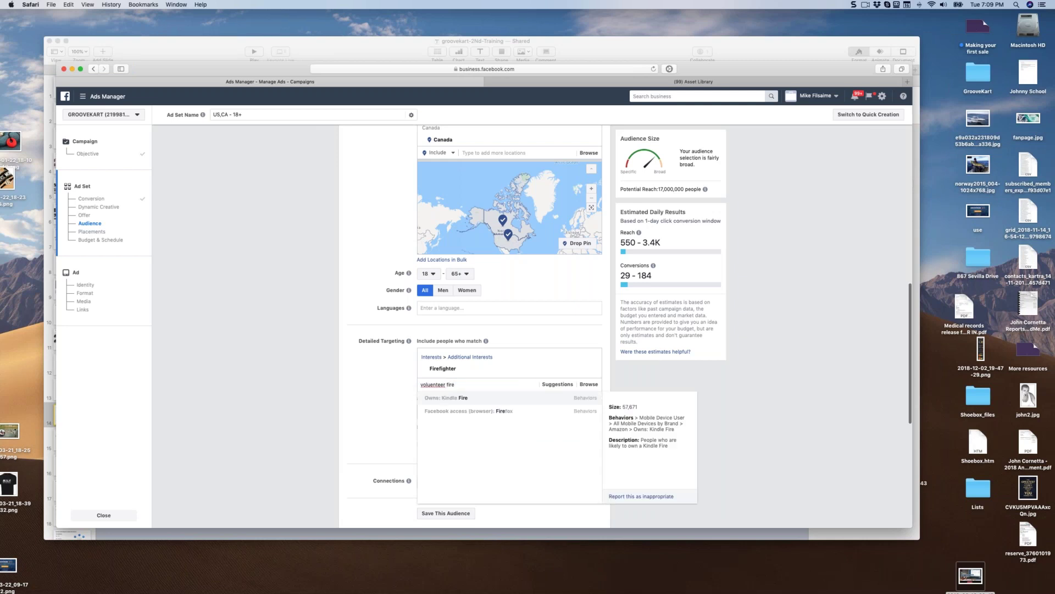
pyautogui.write('fighter')
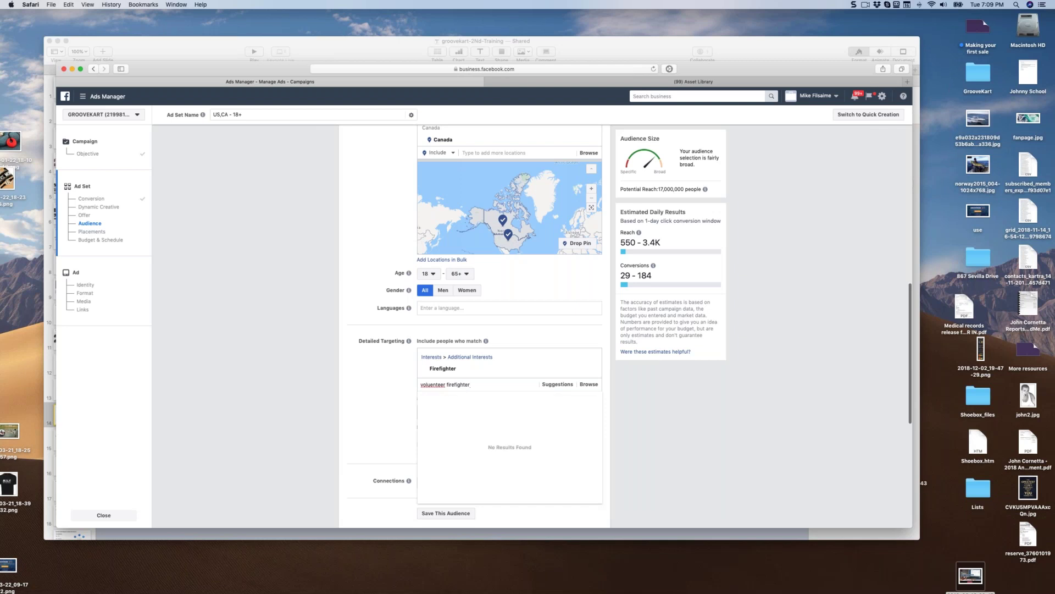
# - Correct the included targeting search to "volunteer firefighter" and add the Volunteer fire department interest
pyautogui.rightClick(428, 385)
pyautogui.click(458, 389)
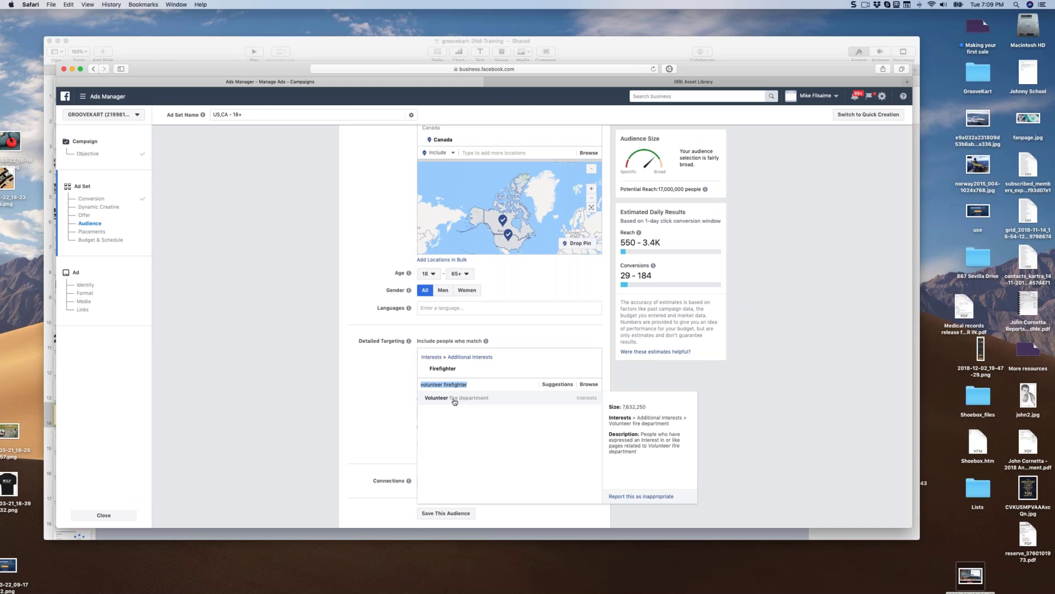
pyautogui.click(455, 401)
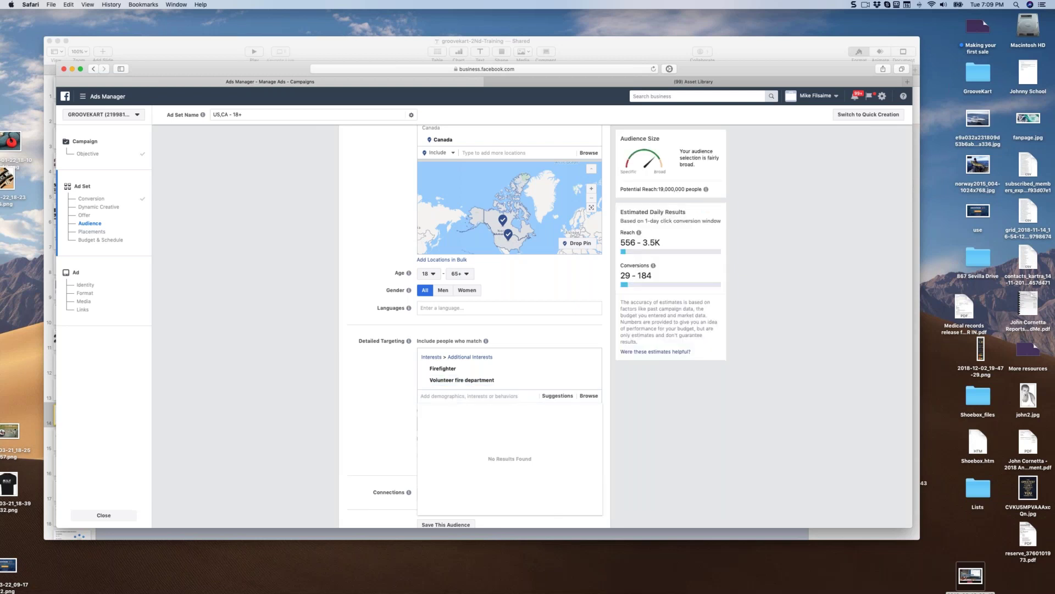
pyautogui.click(393, 393)
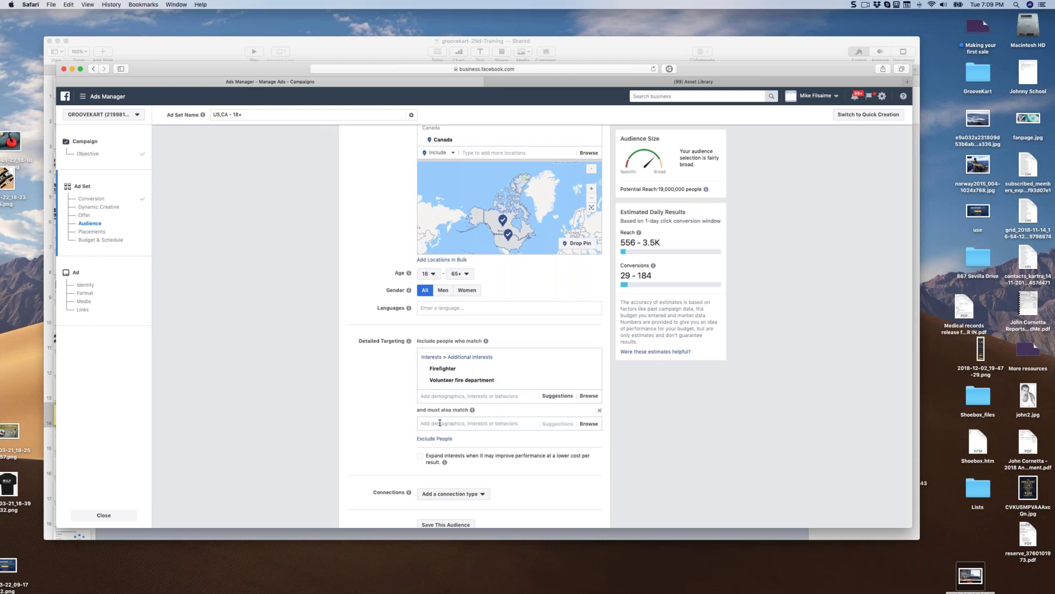
# - Search the "must also match" condition for "firefighter" and add the FirefighterNation.com and FireRescue Magazine interest
pyautogui.write('firefighter')
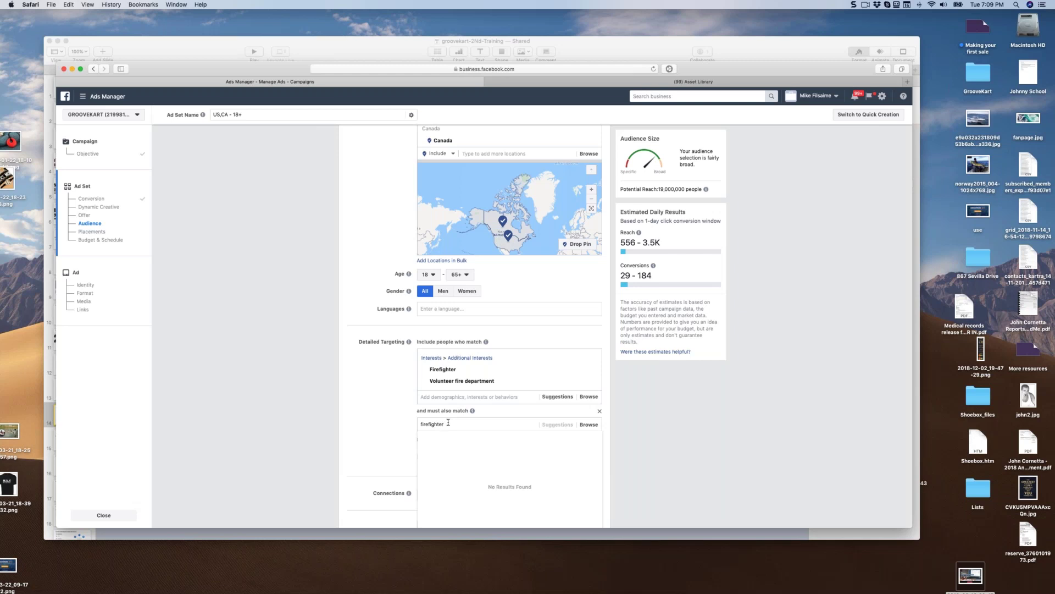
pyautogui.scroll(-5, 459, 428)
pyautogui.scroll(-5, 464, 386)
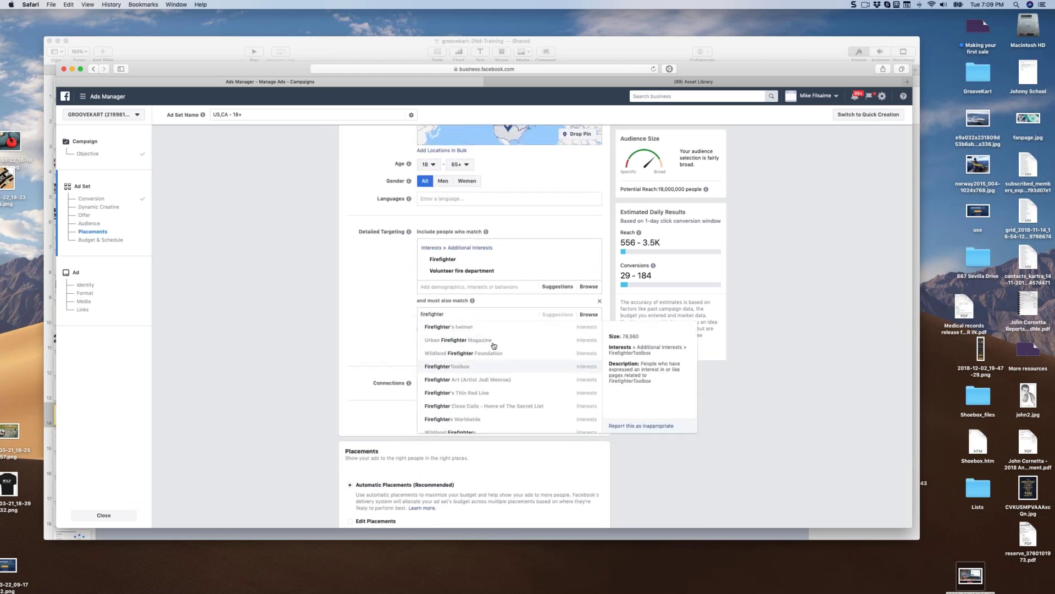
pyautogui.scroll(-4, 468, 379)
pyautogui.scroll(1, 468, 386)
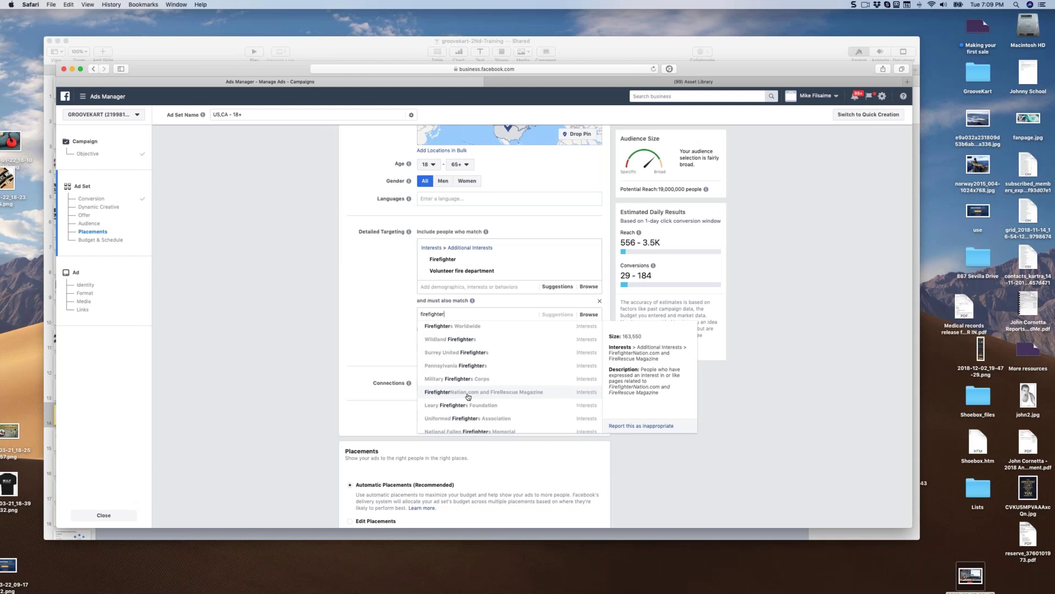
pyautogui.click(468, 392)
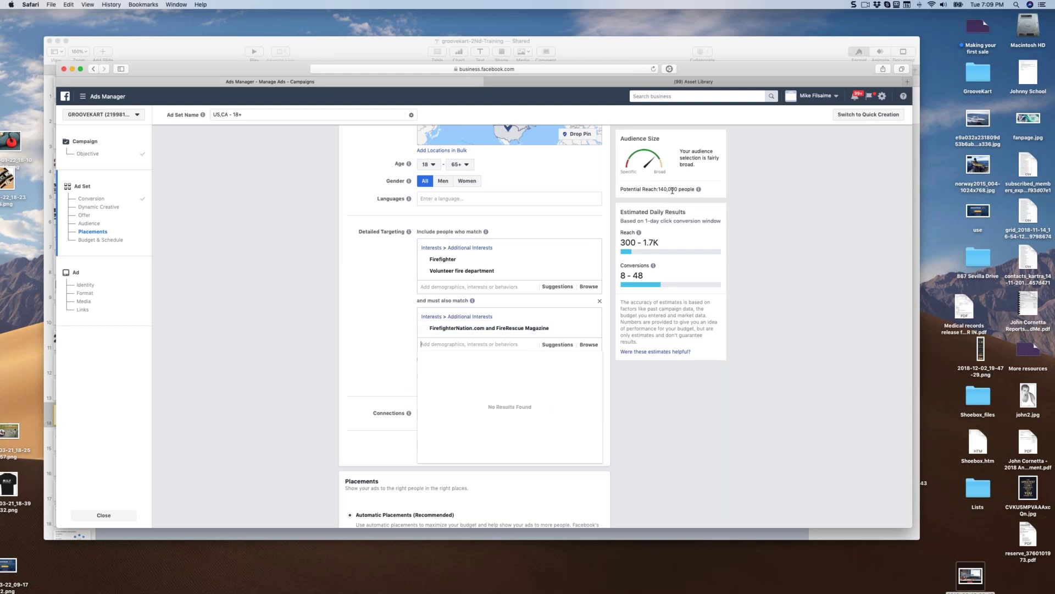
pyautogui.click(394, 310)
pyautogui.scroll(4, 395, 305)
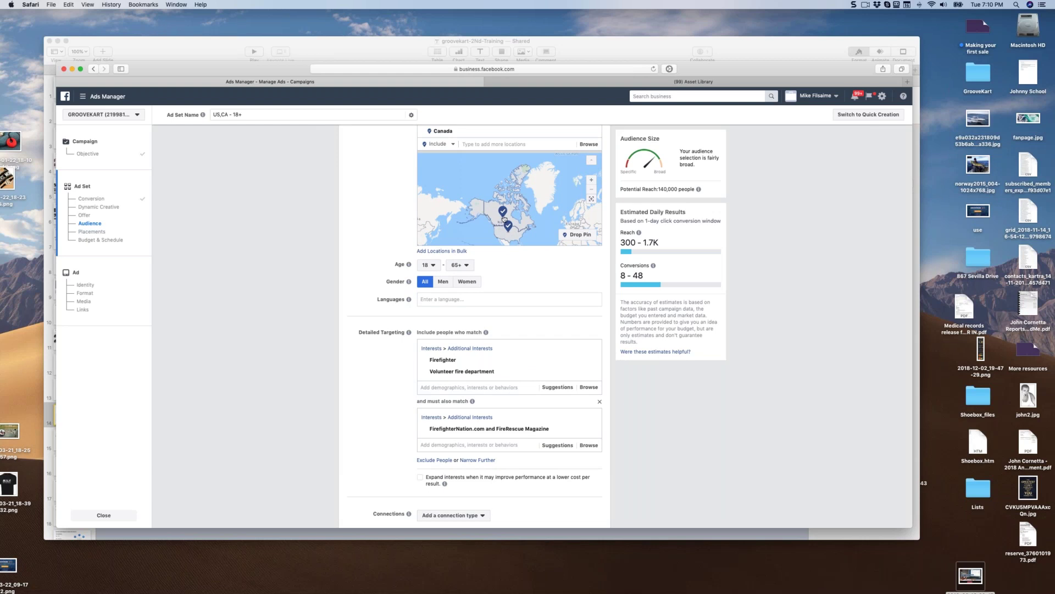
# - Try limiting the audience to women to compare its potential reach, and return the gender to All
pyautogui.scroll(-2, 508, 305)
pyautogui.moveTo(436, 313)
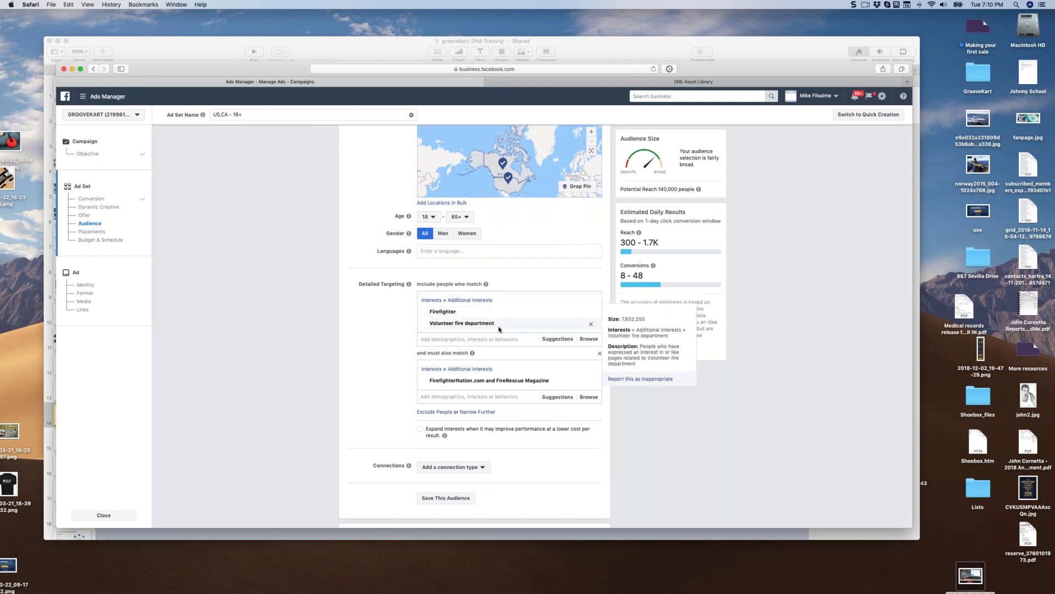
pyautogui.moveTo(482, 383)
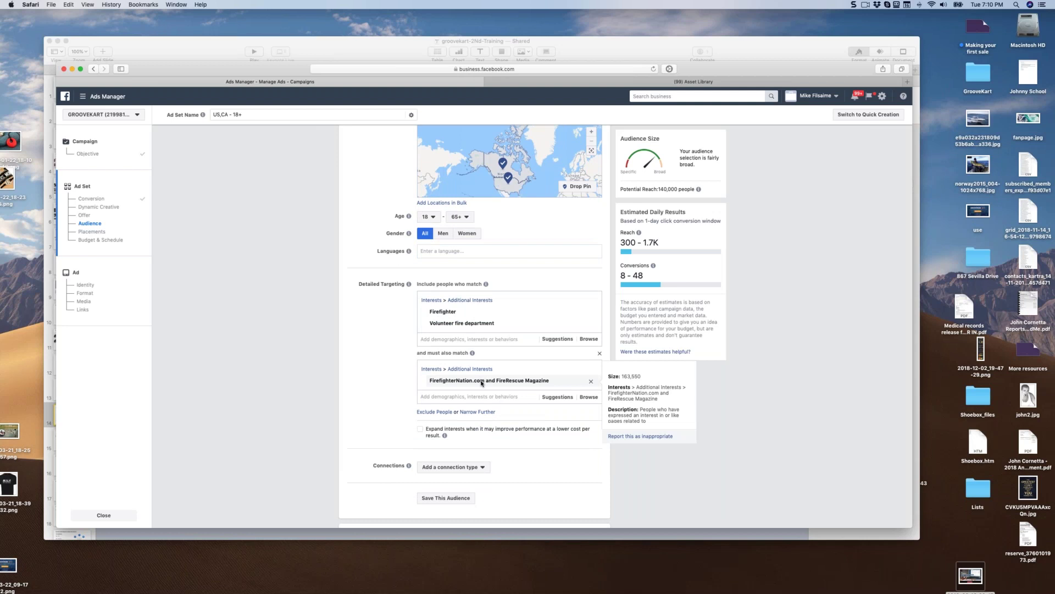
pyautogui.click(467, 233)
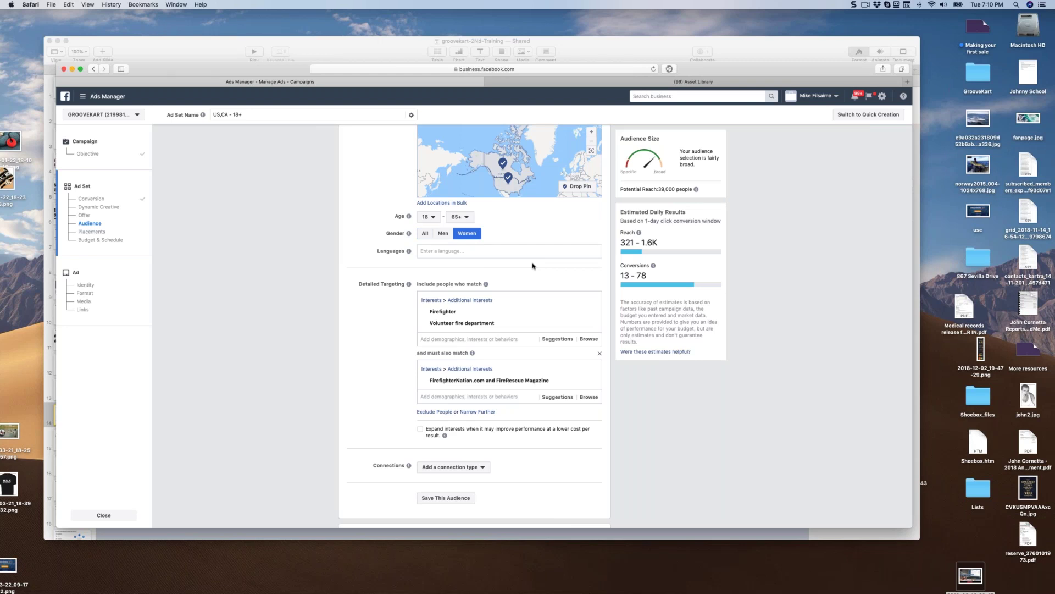
pyautogui.click(424, 234)
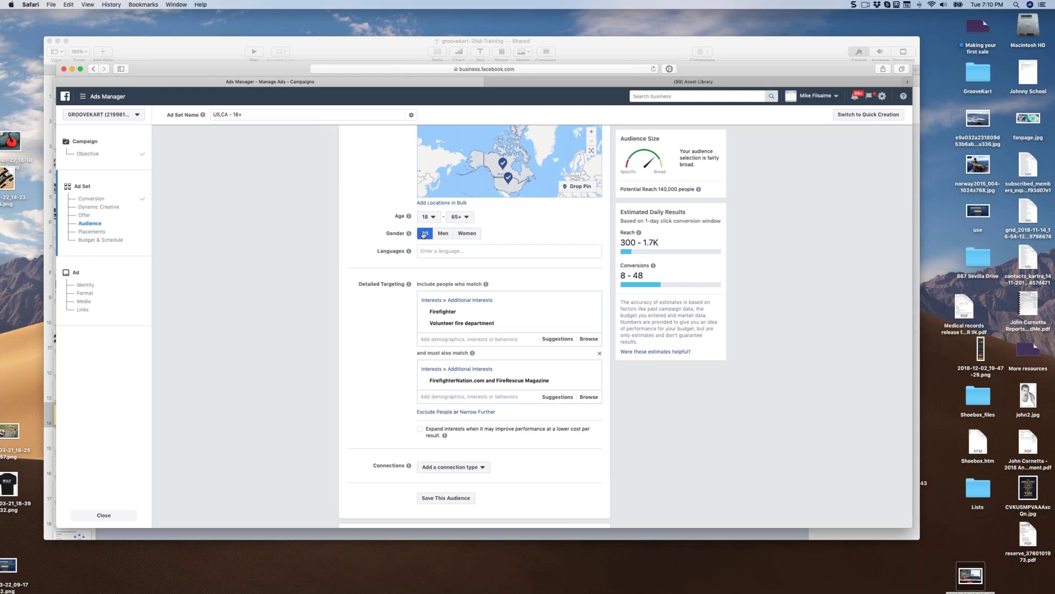
# - Set the audience age range to 21–59
pyautogui.click(467, 217)
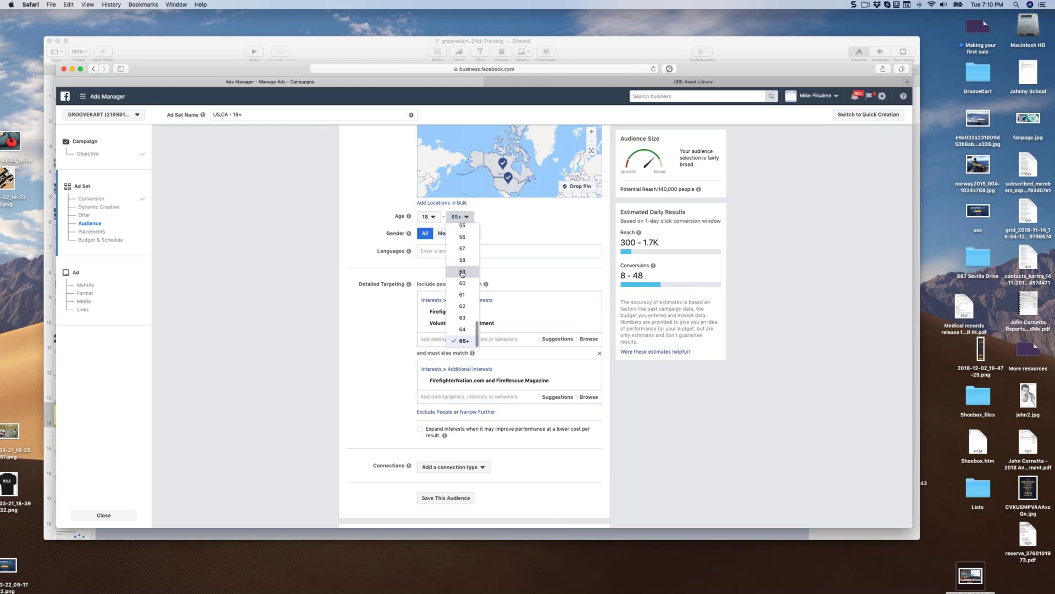
pyautogui.click(462, 272)
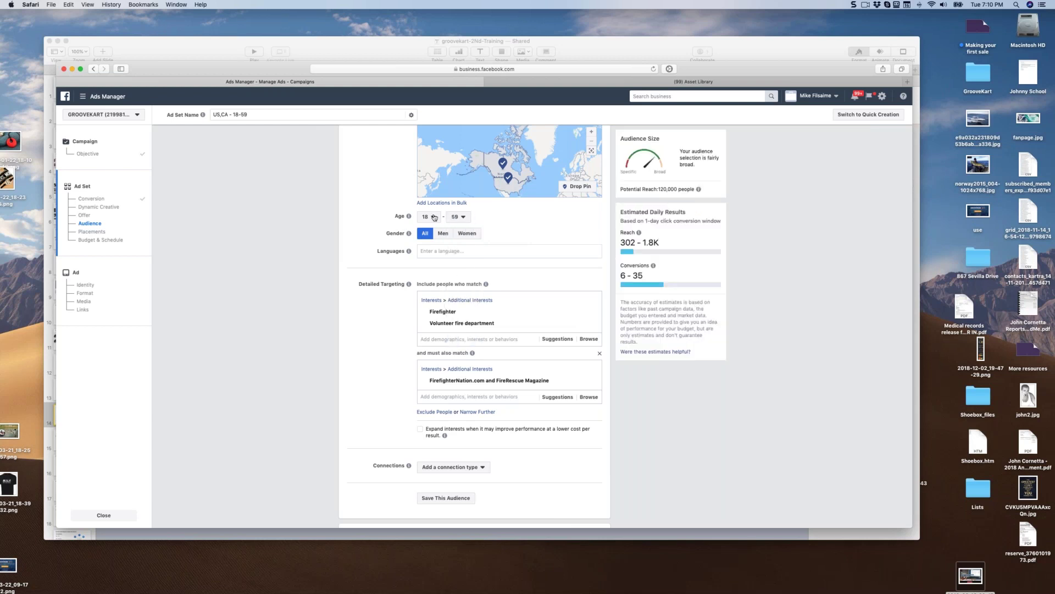
pyautogui.click(432, 217)
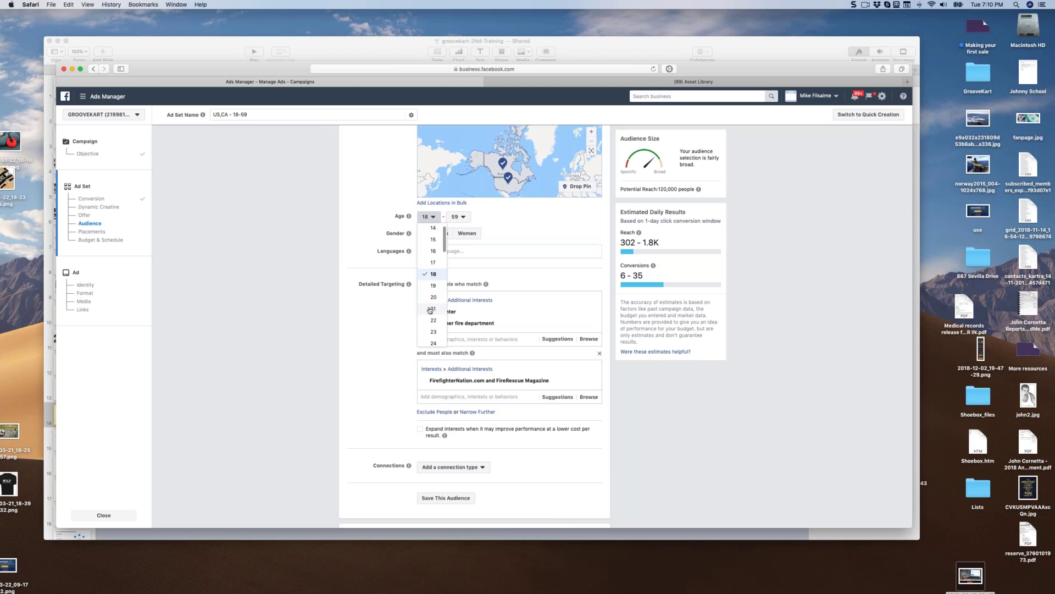
pyautogui.click(431, 309)
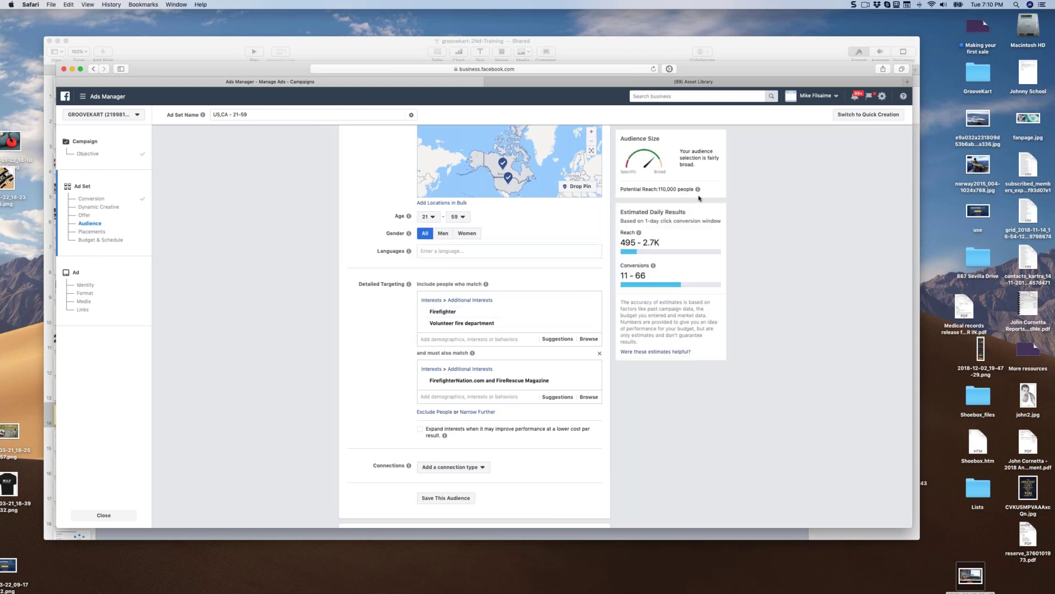
pyautogui.moveTo(693, 191)
# - Search the "must also match" condition for "firefighter" again and add the Firefighter's helmet interest
pyautogui.scroll(1, 409, 362)
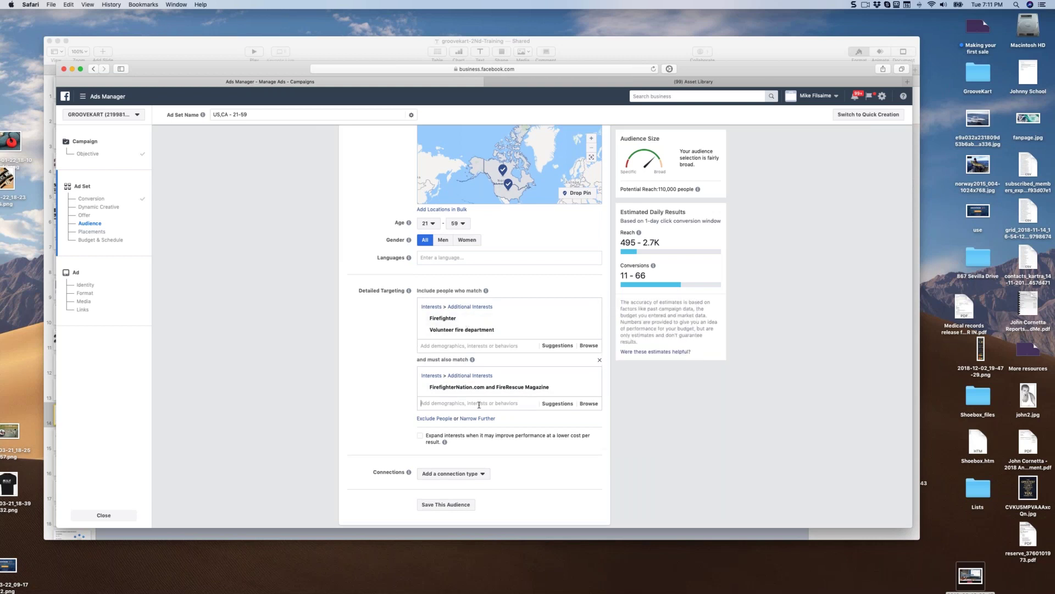
pyautogui.write('firefighter')
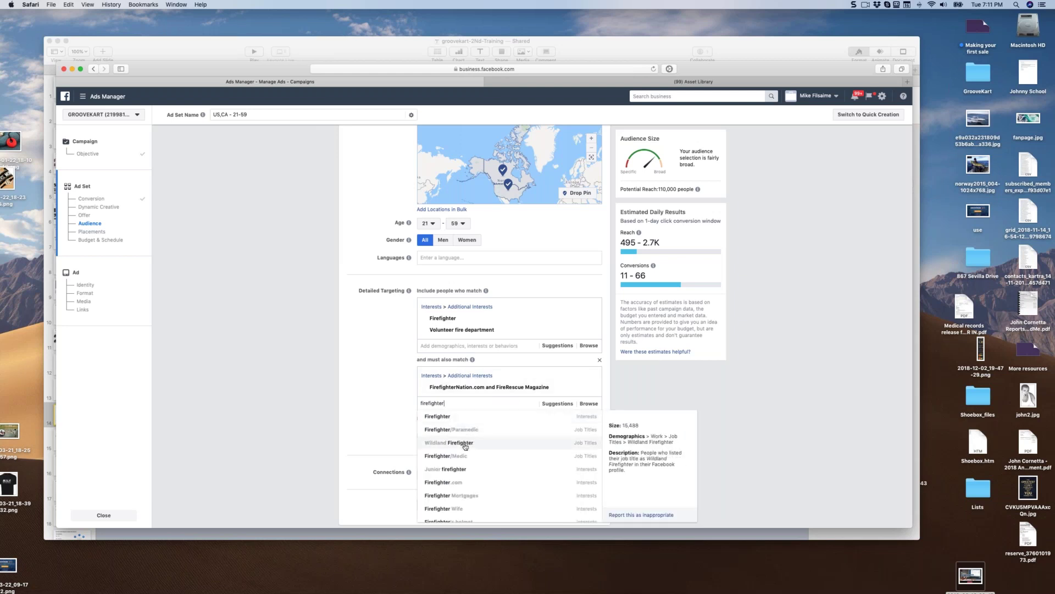
pyautogui.scroll(-2, 462, 446)
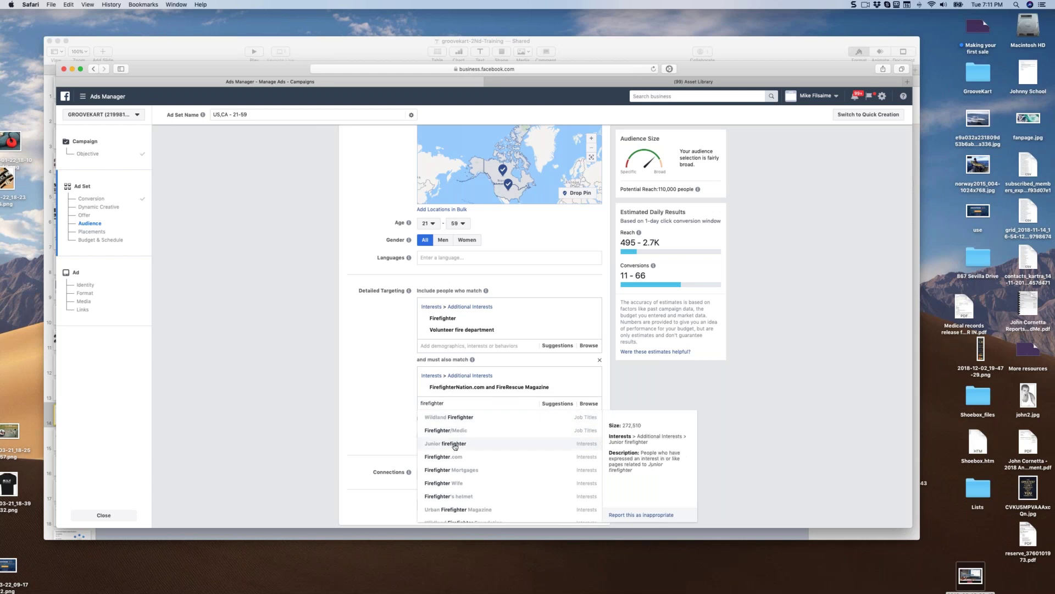
pyautogui.click(455, 499)
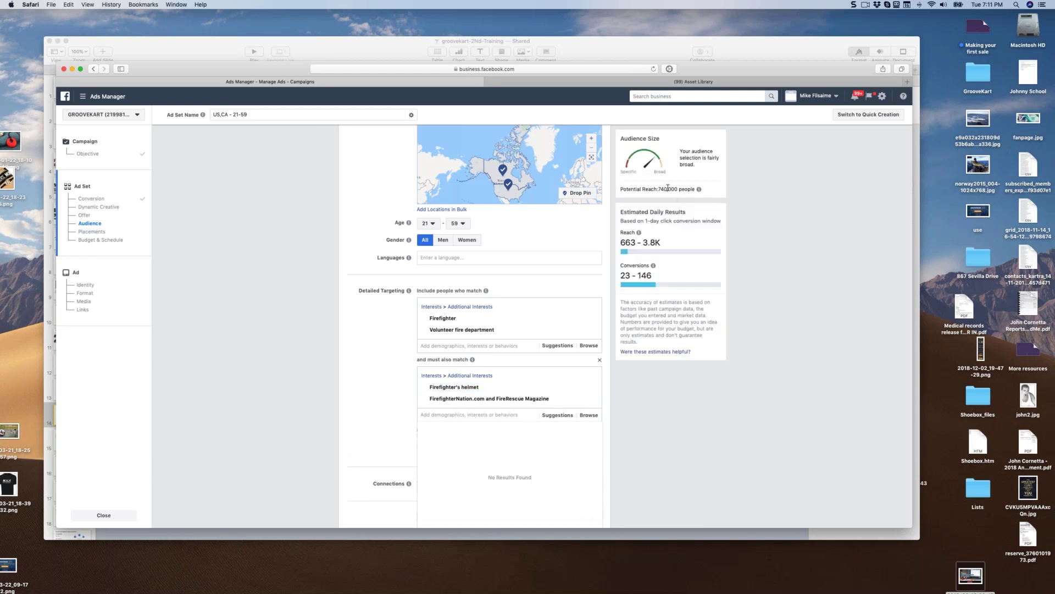
pyautogui.moveTo(530, 385)
pyautogui.click(403, 353)
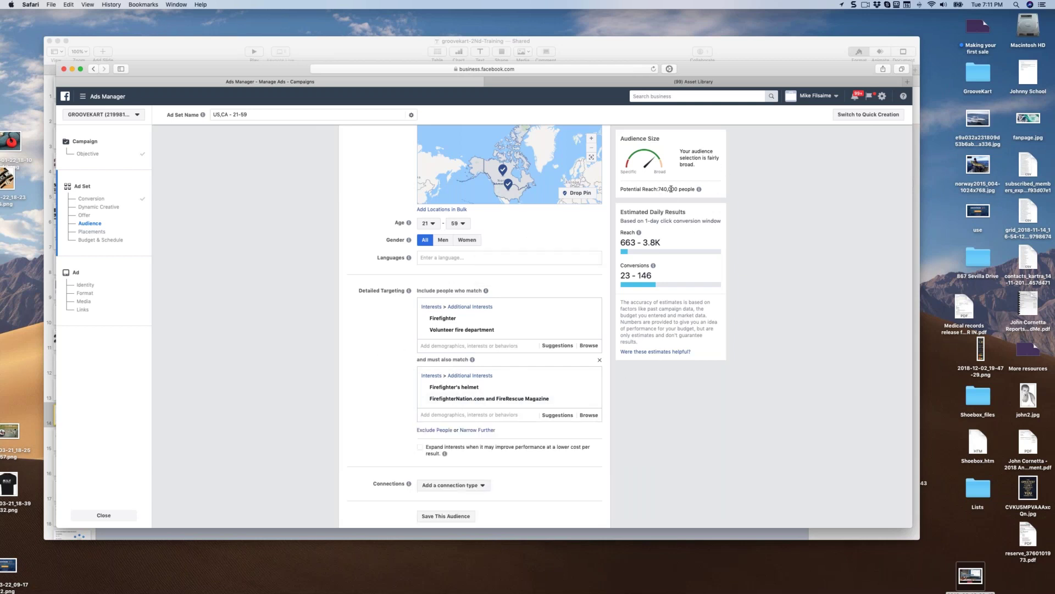
# - Narrow the audience further with a second "must also match" condition, searching "online shopper" and adding the Engaged Shoppers behavior
pyautogui.scroll(-2, 410, 379)
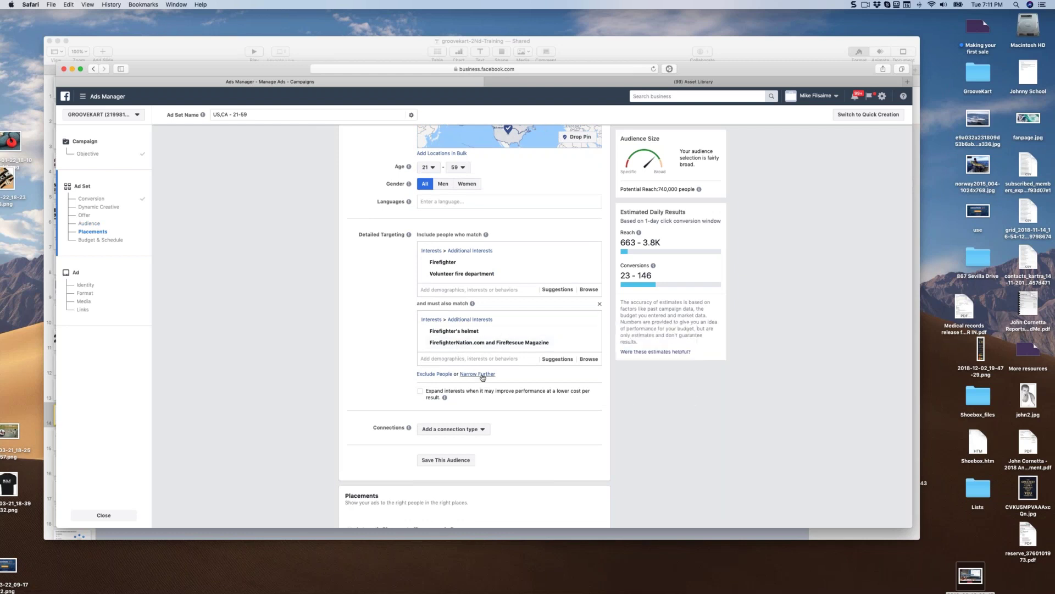
pyautogui.click(481, 376)
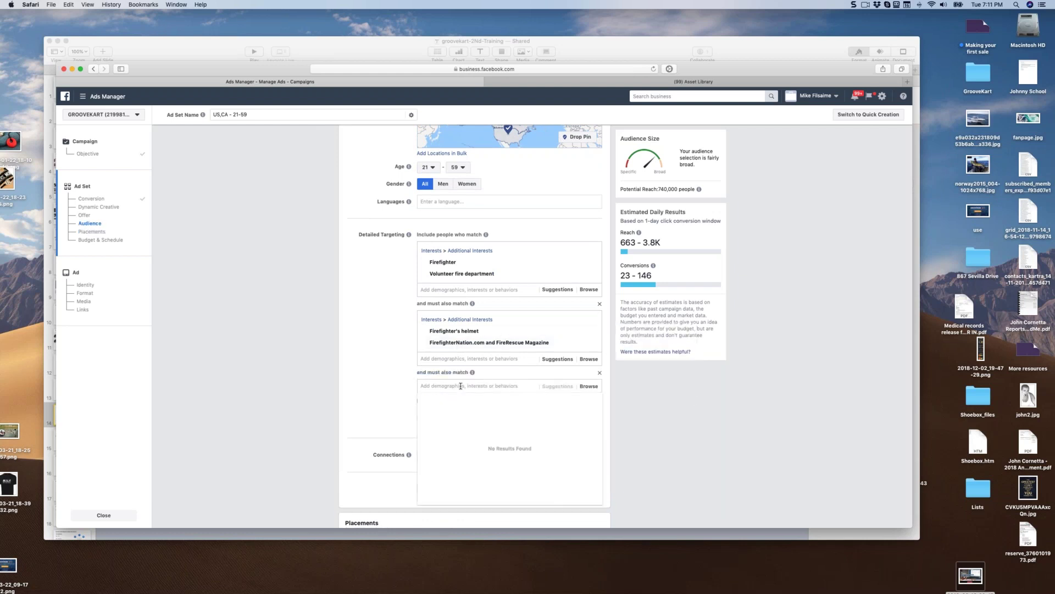
pyautogui.write('online shopper')
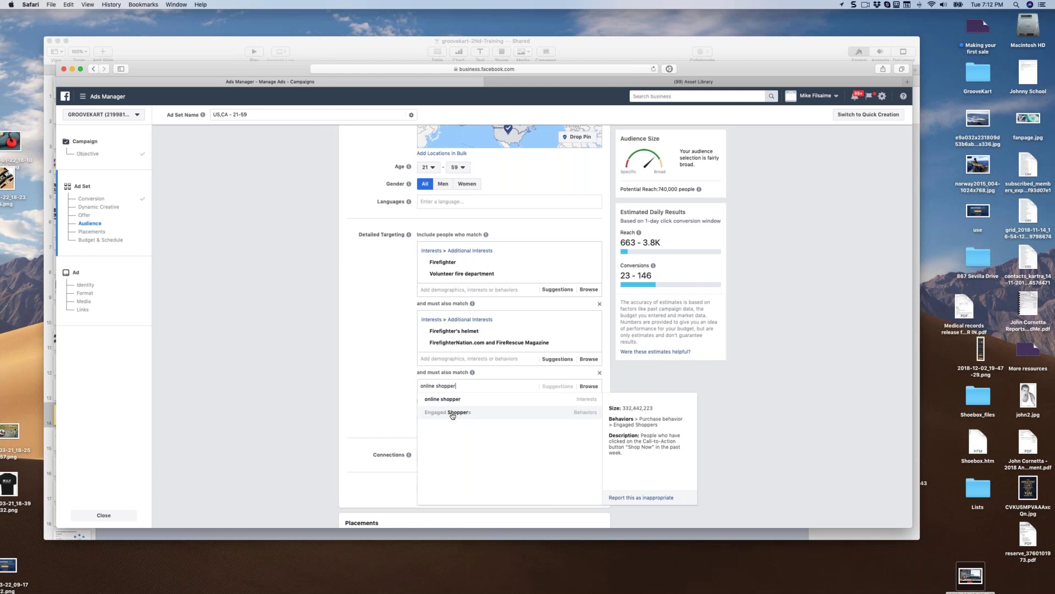
pyautogui.click(452, 414)
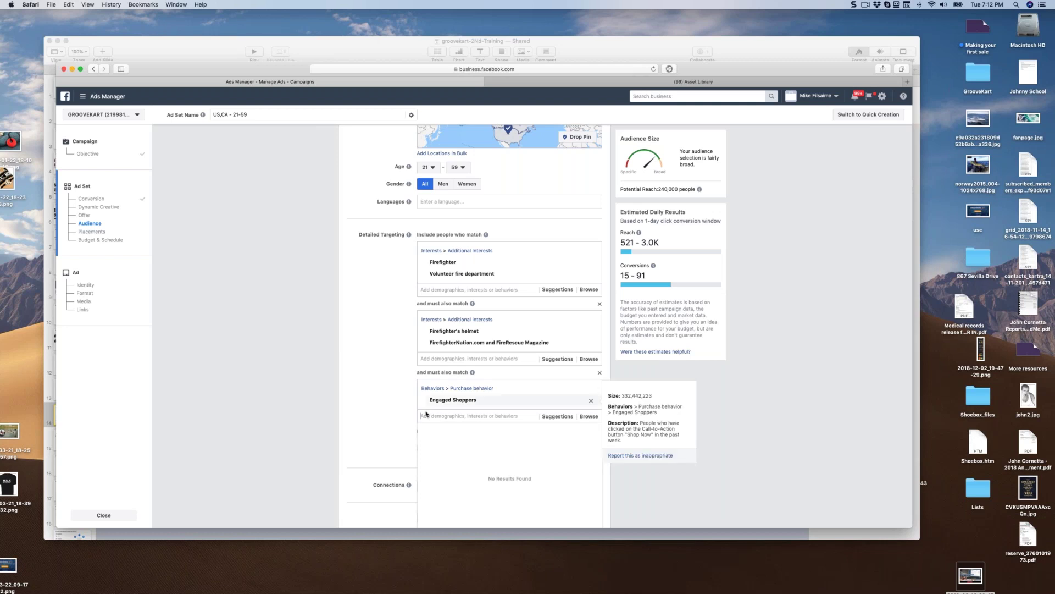
pyautogui.moveTo(480, 403)
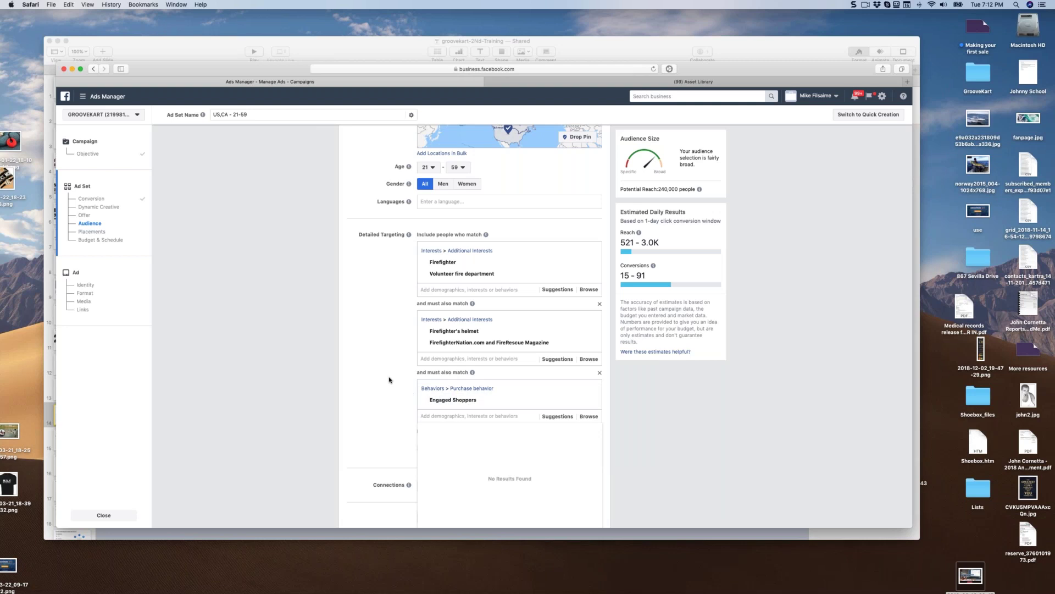
pyautogui.click(405, 389)
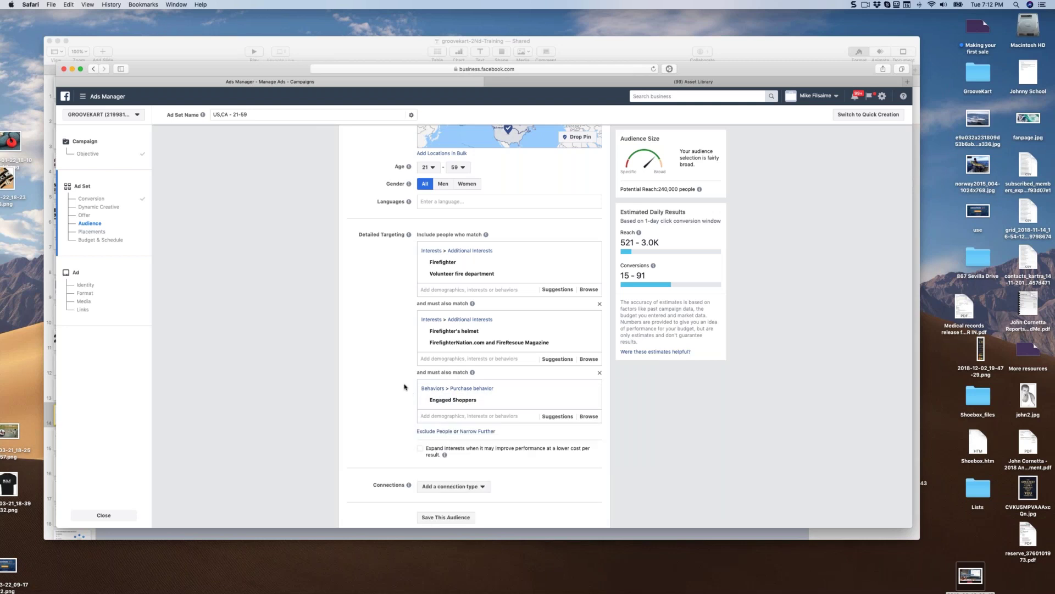
# - Add an exclusion to the detailed targeting, searching "facebook page admins" and excluding the Facebook Page admins behavior
pyautogui.scroll(-2, 406, 396)
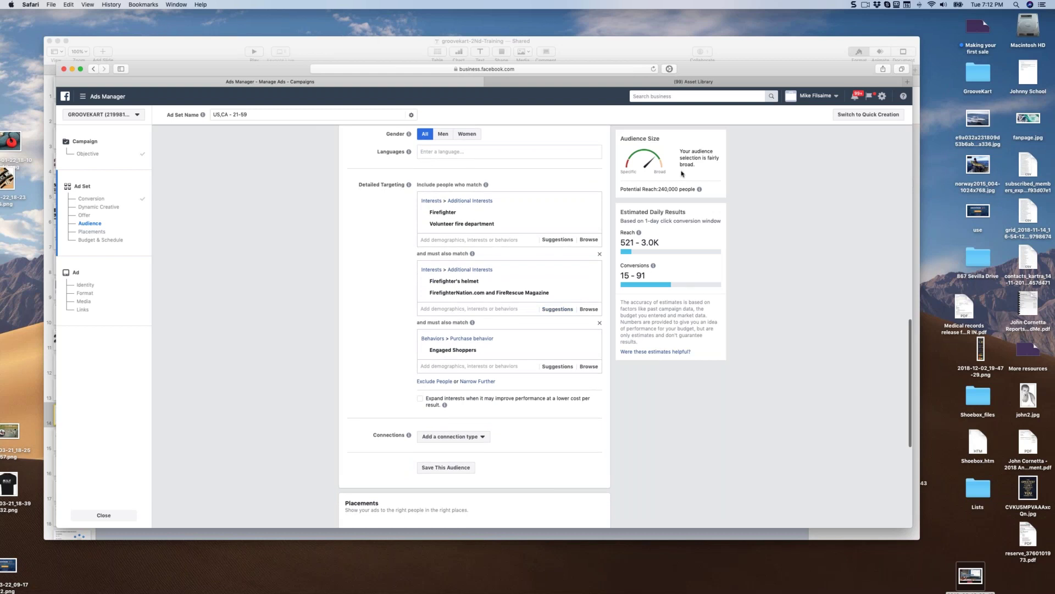
pyautogui.moveTo(445, 405)
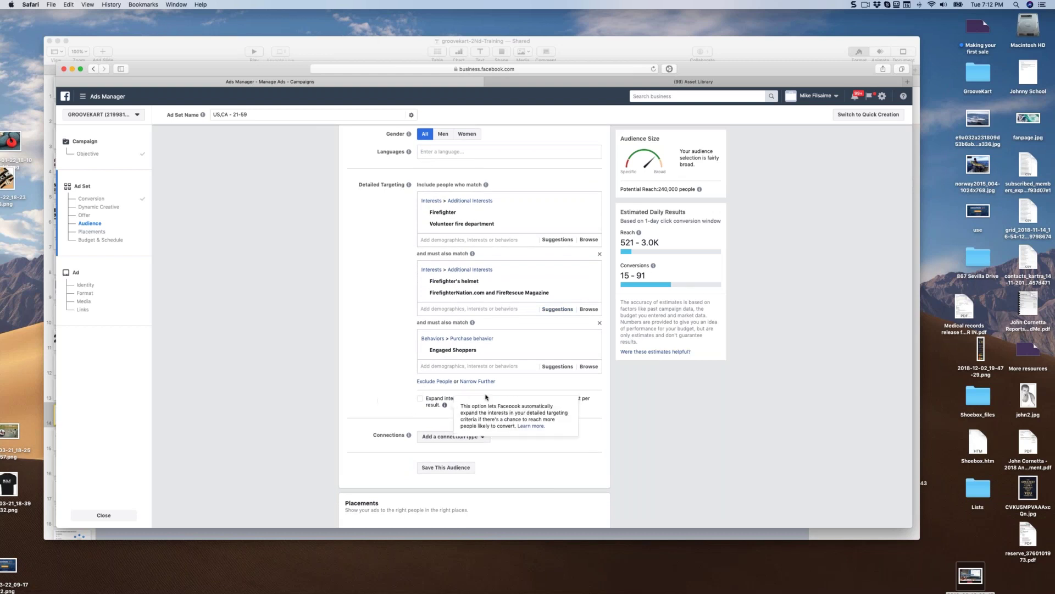
pyautogui.click(434, 382)
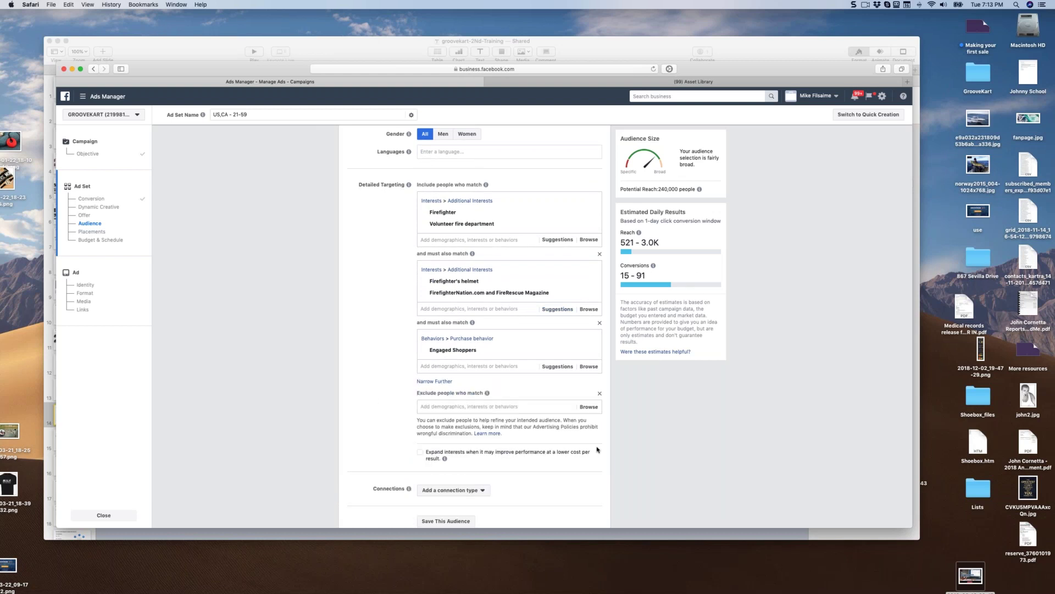
pyautogui.click(452, 408)
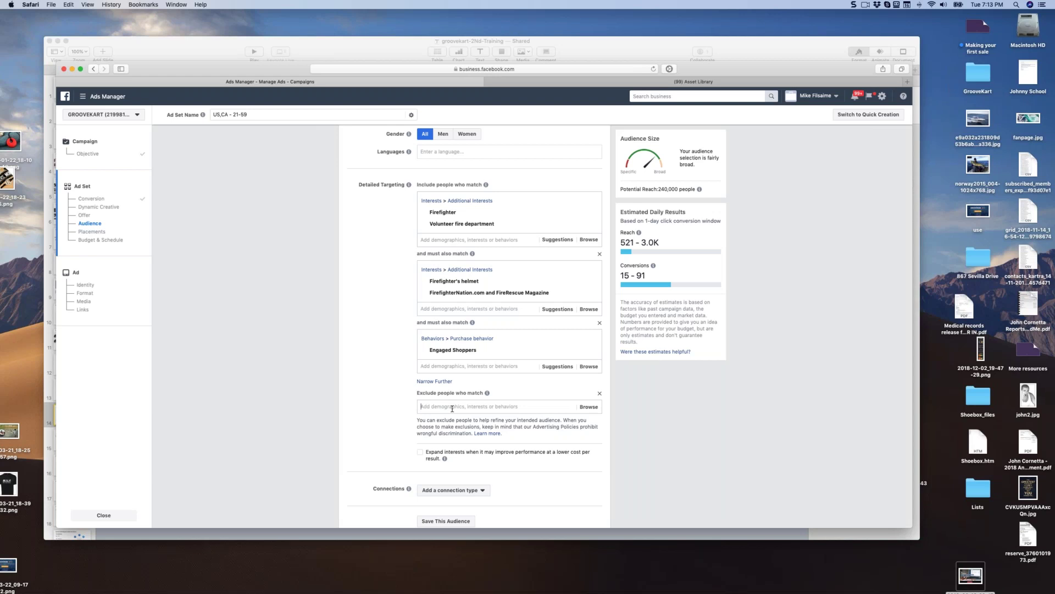
pyautogui.click(453, 408)
pyautogui.write('facebook page admins')
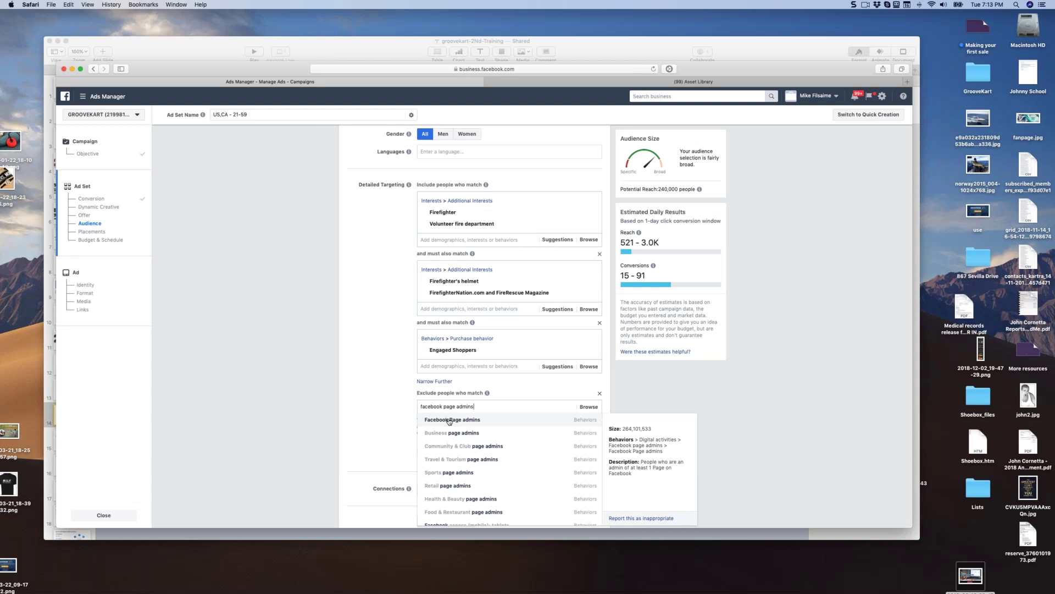
pyautogui.click(449, 420)
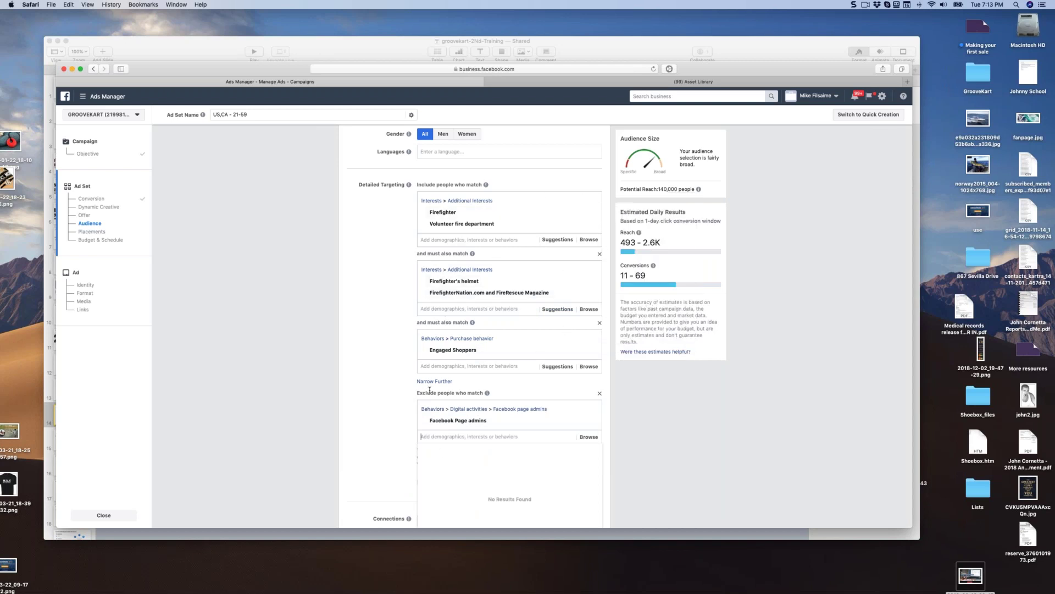
pyautogui.moveTo(481, 427)
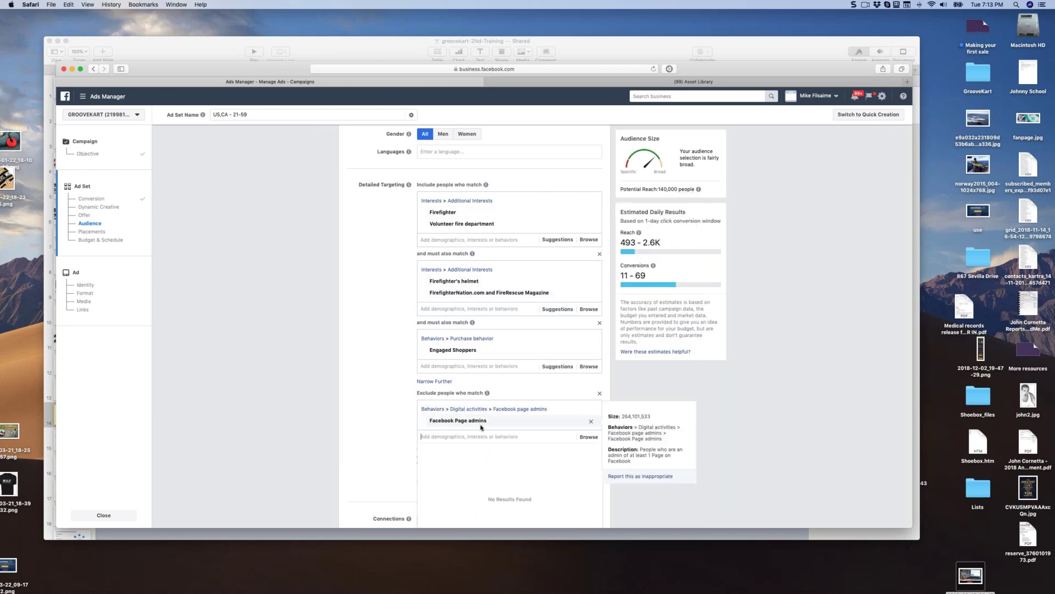
pyautogui.moveTo(442, 283)
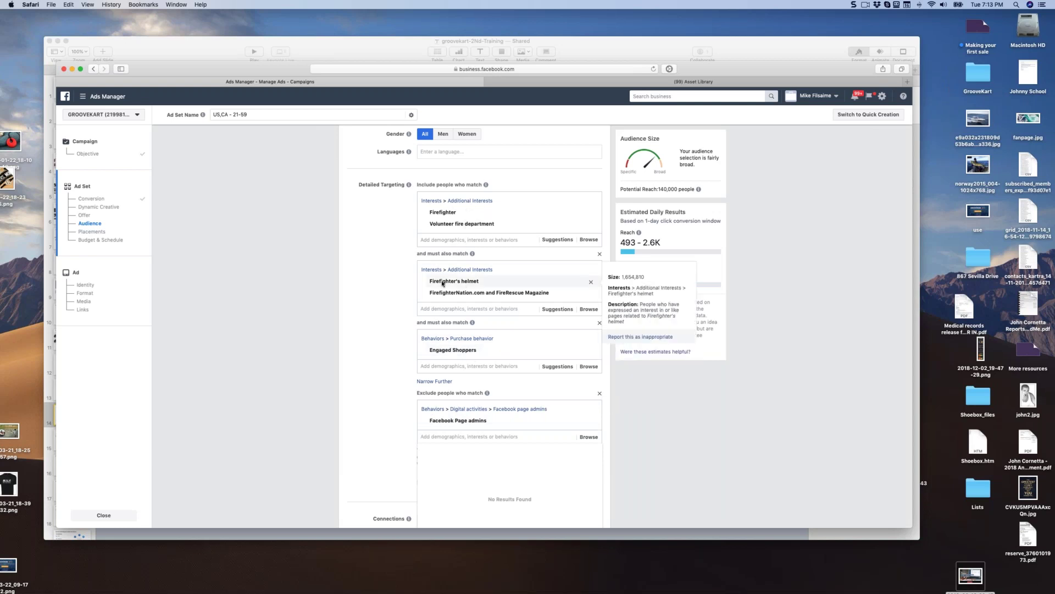
# - Review the detailed targeting conditions of the ad set, including the explanation of the first "and must also match" condition
pyautogui.click(358, 270)
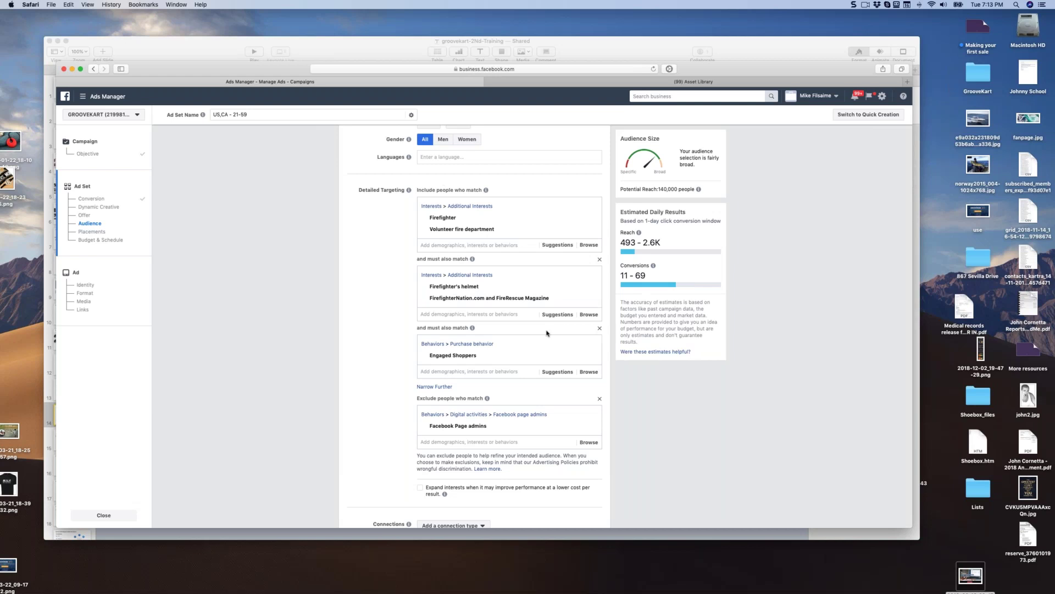
pyautogui.moveTo(453, 230)
pyautogui.moveTo(521, 233)
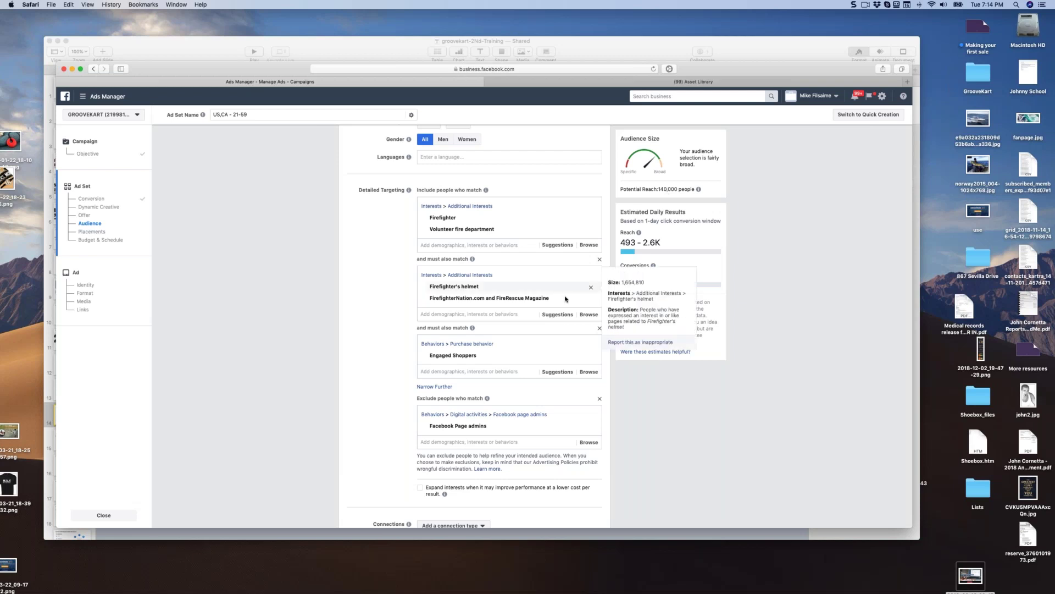
pyautogui.scroll(-2, 358, 363)
pyautogui.scroll(3, 358, 363)
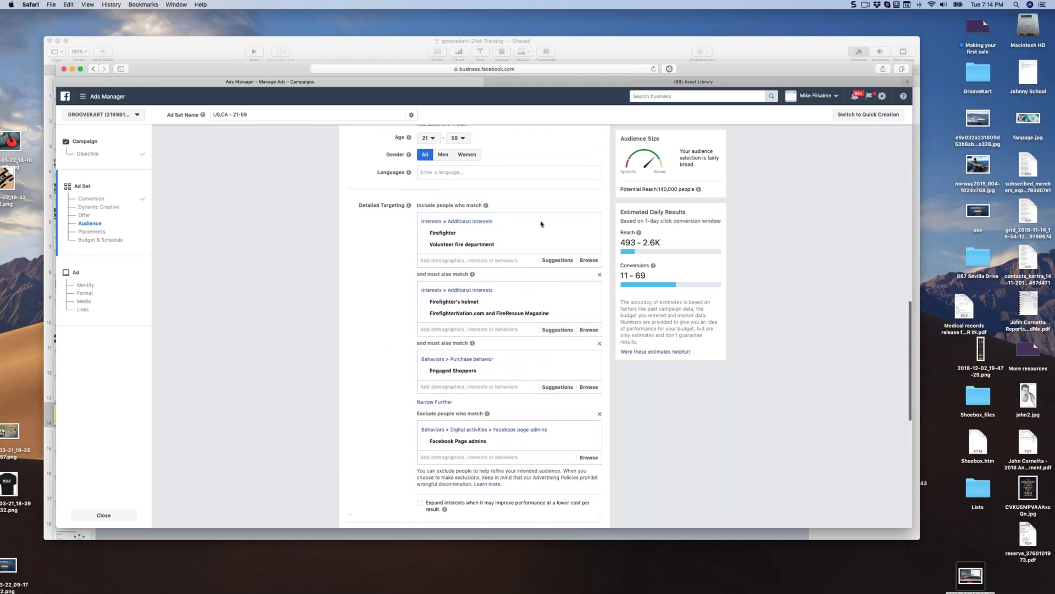
pyautogui.moveTo(472, 274)
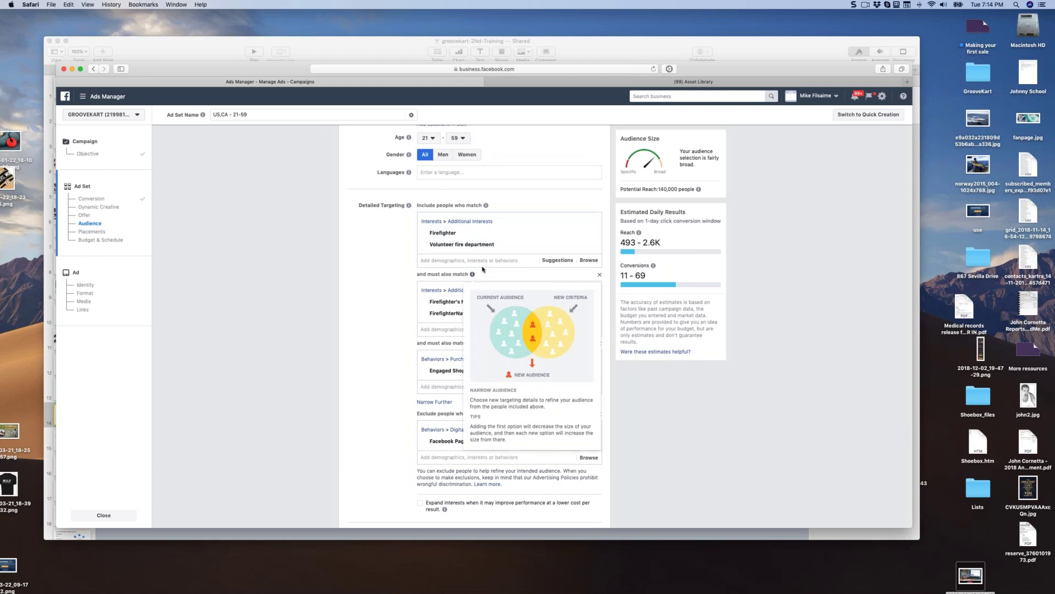
pyautogui.scroll(-1, 534, 265)
pyautogui.scroll(-3, 535, 265)
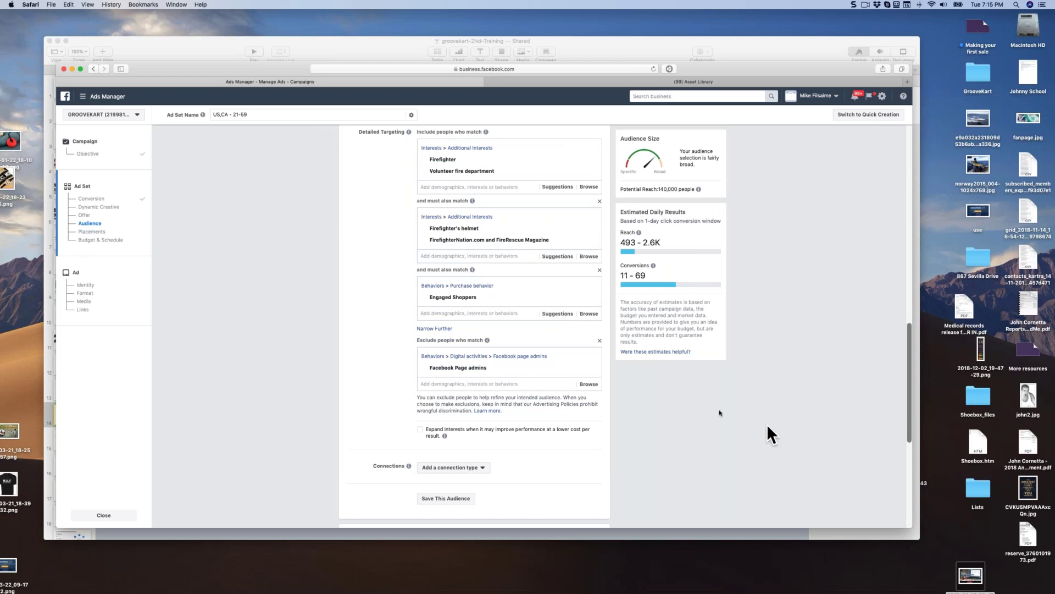
# - Look over the rest of the ad set form from the audience section down through placements and back
pyautogui.scroll(-3, 418, 352)
pyautogui.scroll(-4, 418, 353)
pyautogui.scroll(-1, 563, 353)
pyautogui.scroll(6, 561, 351)
pyautogui.scroll(10, 561, 350)
pyautogui.scroll(-5, 526, 303)
pyautogui.scroll(5, 526, 303)
pyautogui.scroll(-4, 525, 303)
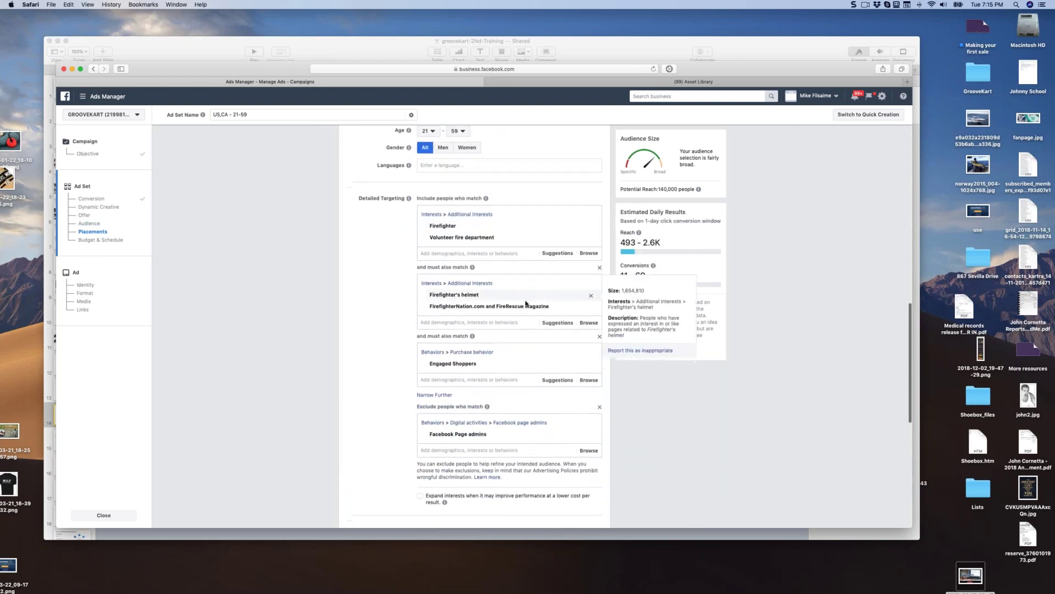
pyautogui.scroll(1, 528, 308)
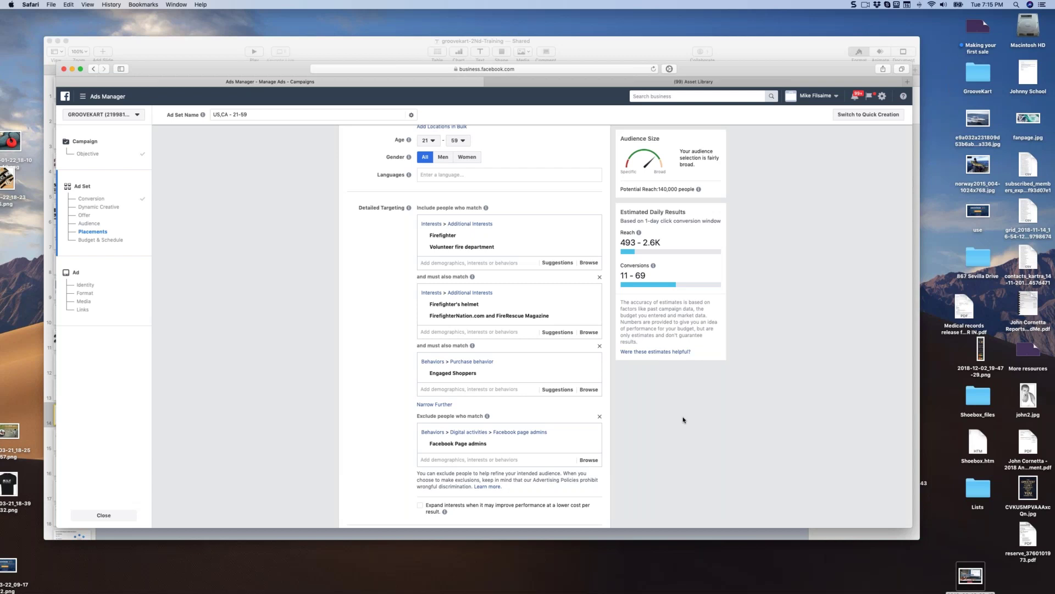
pyautogui.click(924, 438)
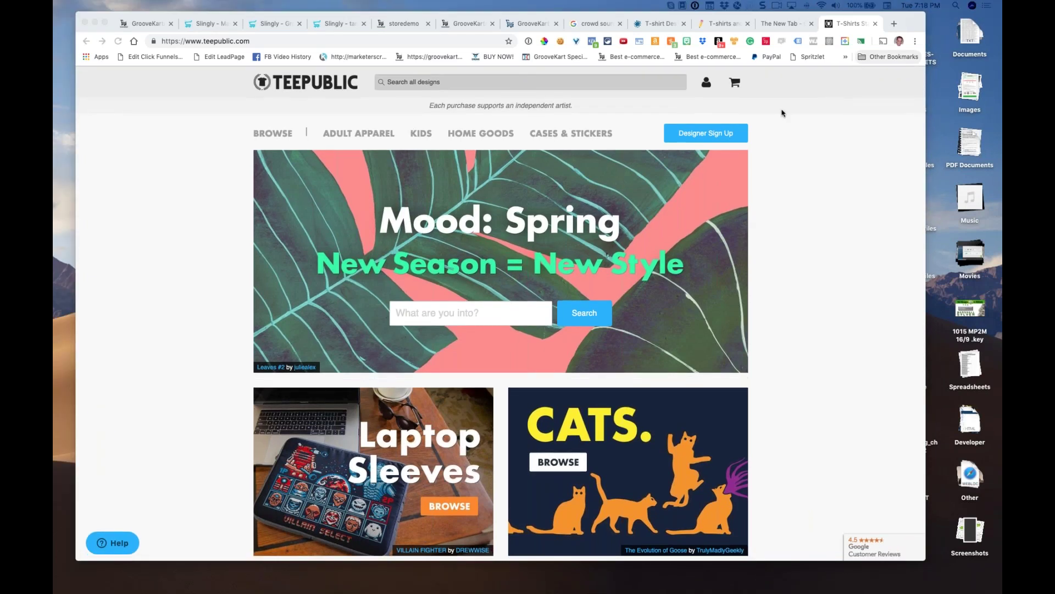
# - Switch to Chrome, close the spare new-tab page and bring up the DesignCrowd T-shirt crowdsourcing page
pyautogui.click(802, 24)
pyautogui.click(812, 24)
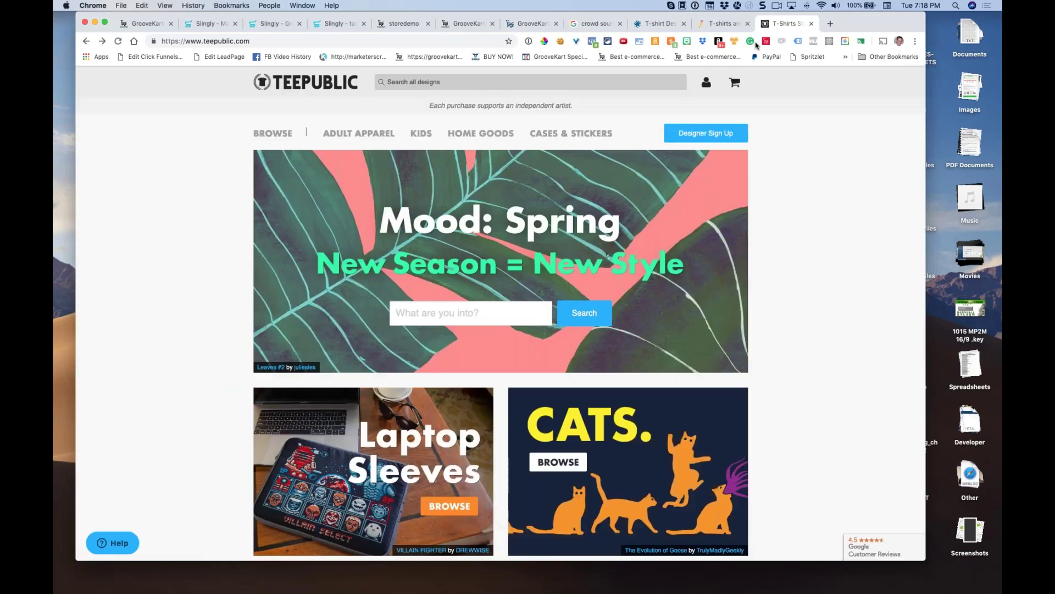
pyautogui.click(655, 24)
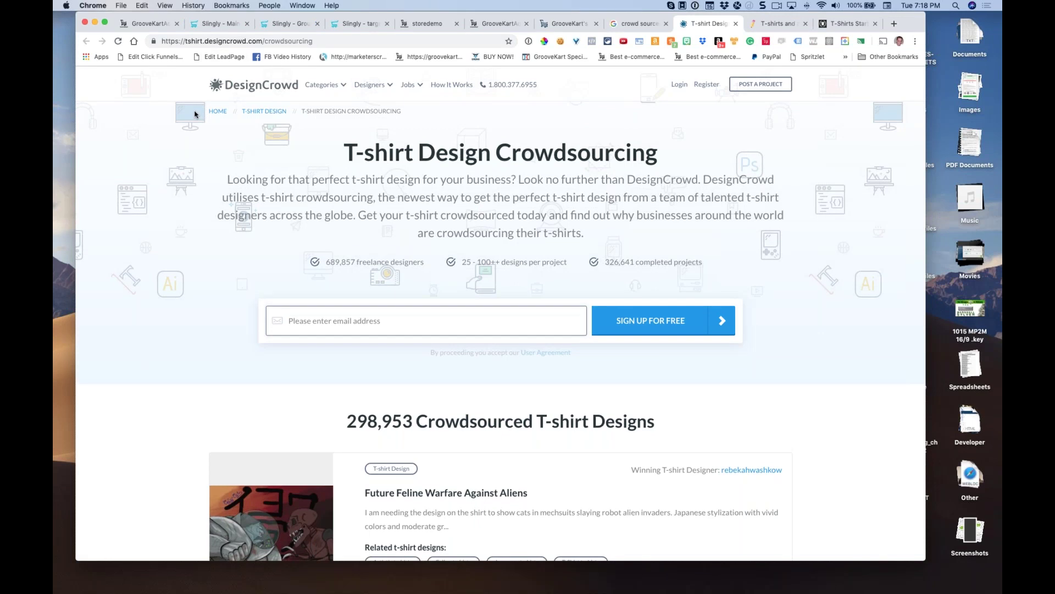
# - Examine the crowdsourced T-shirt projects on DesignCrowd, checking their designer counts, design counts and prices
pyautogui.scroll(-5, 195, 115)
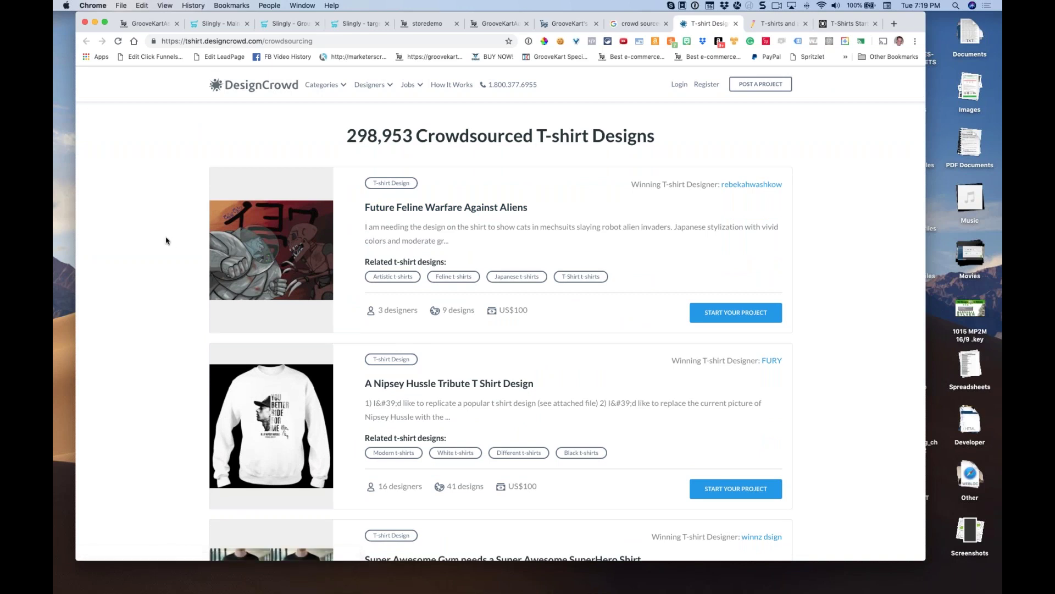
pyautogui.scroll(-5, 166, 237)
pyautogui.scroll(-1, 166, 237)
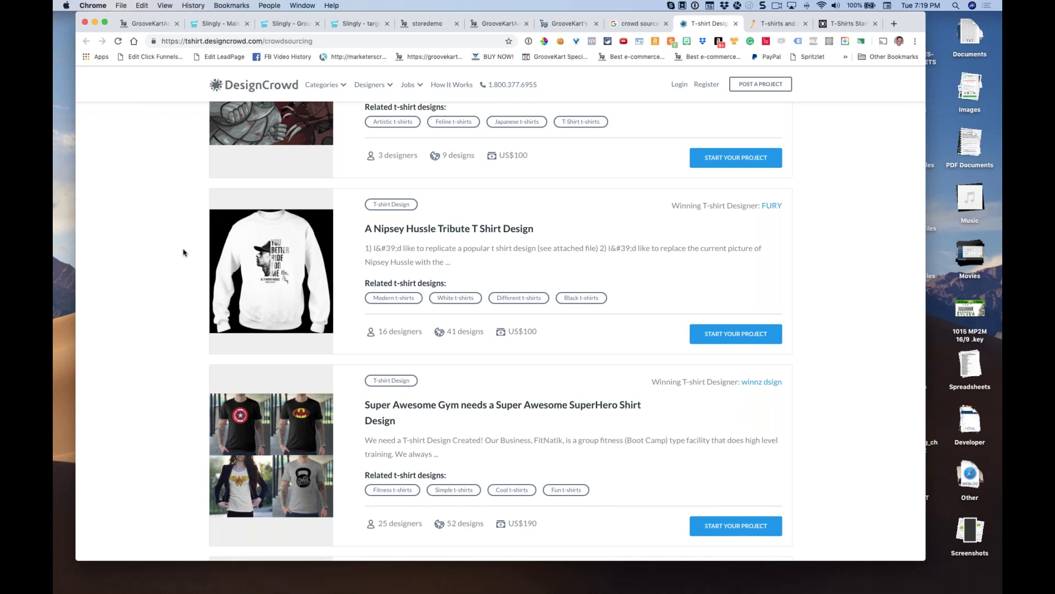
pyautogui.scroll(-3, 183, 252)
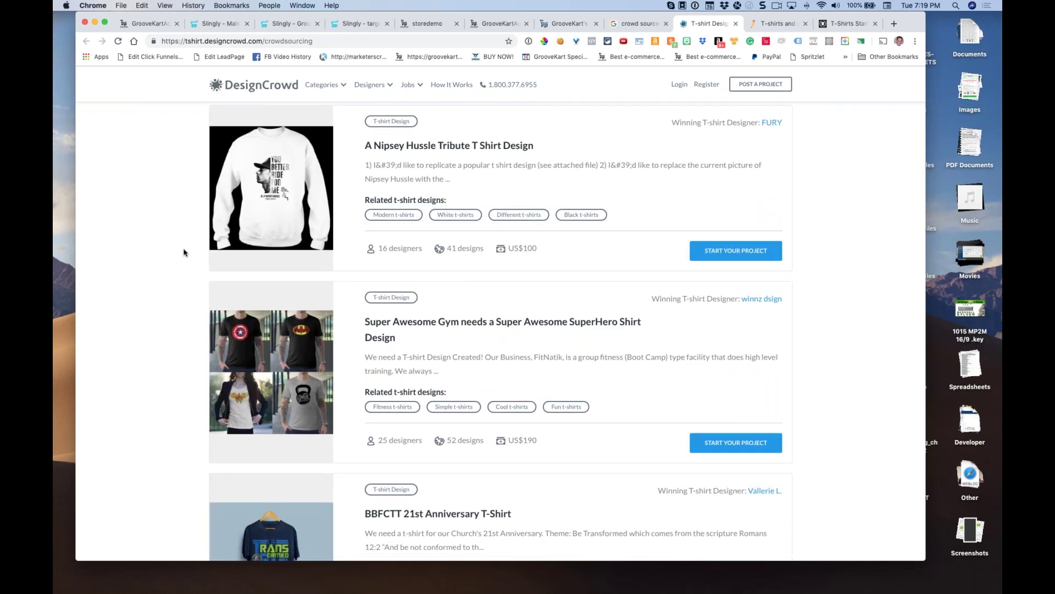
pyautogui.scroll(-2, 183, 252)
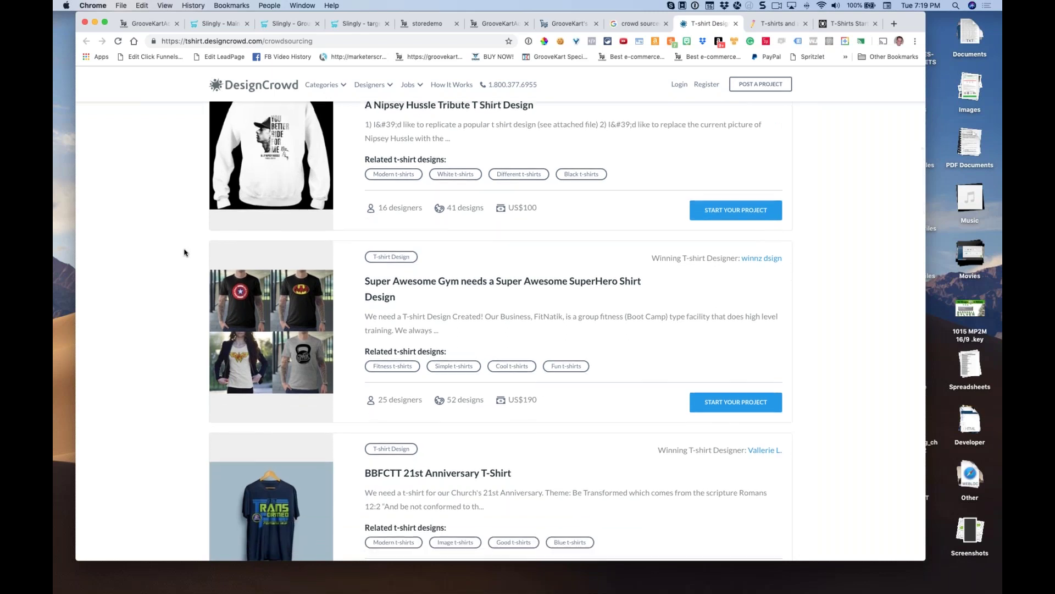
pyautogui.scroll(1, 184, 252)
pyautogui.scroll(-2, 184, 252)
pyautogui.scroll(-2, 184, 252)
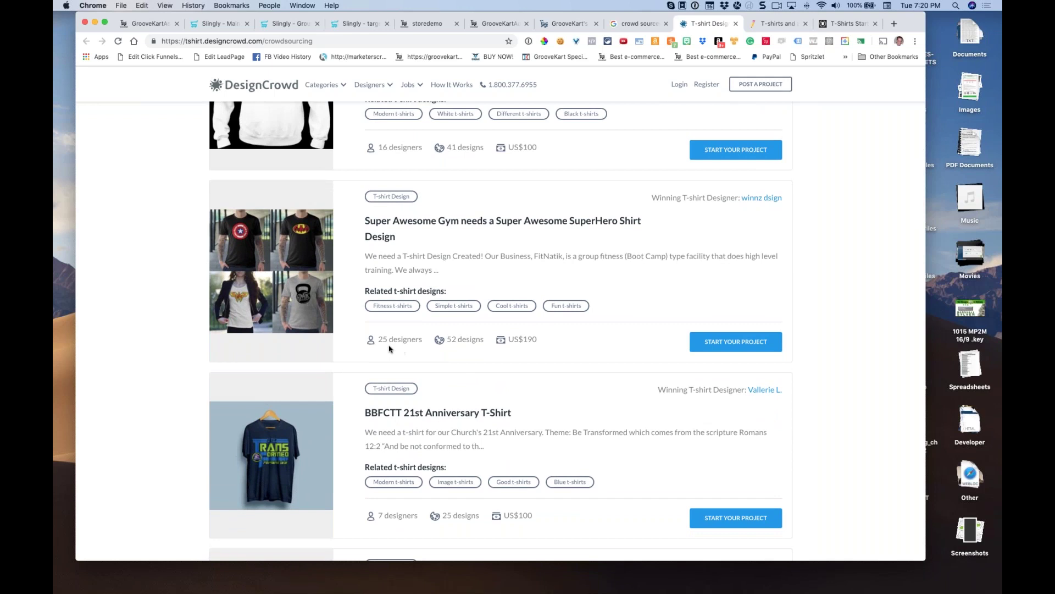
pyautogui.doubleClick(451, 339)
pyautogui.scroll(-2, 184, 319)
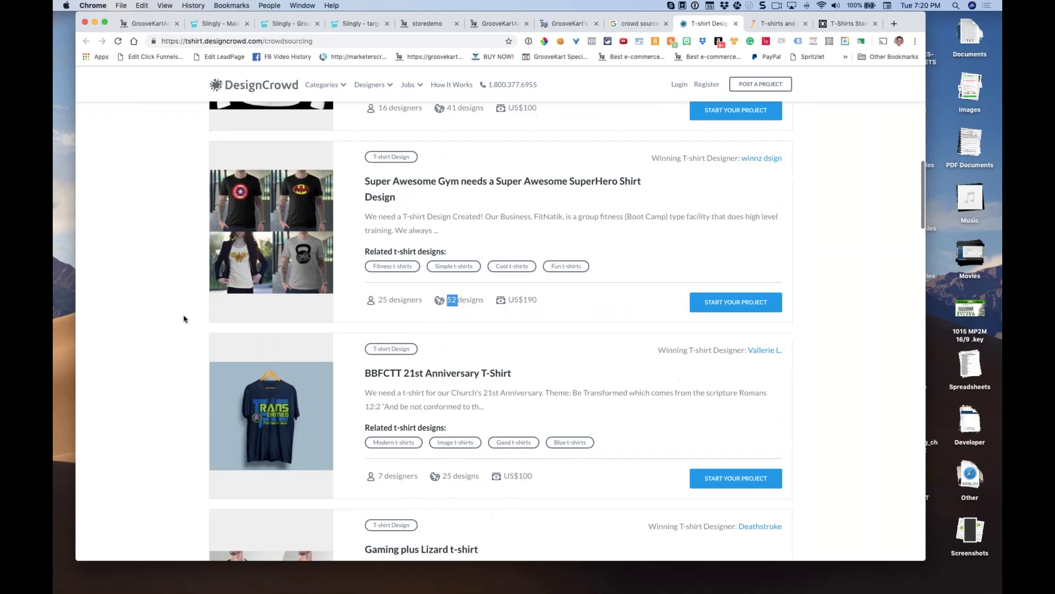
pyautogui.scroll(-8, 184, 319)
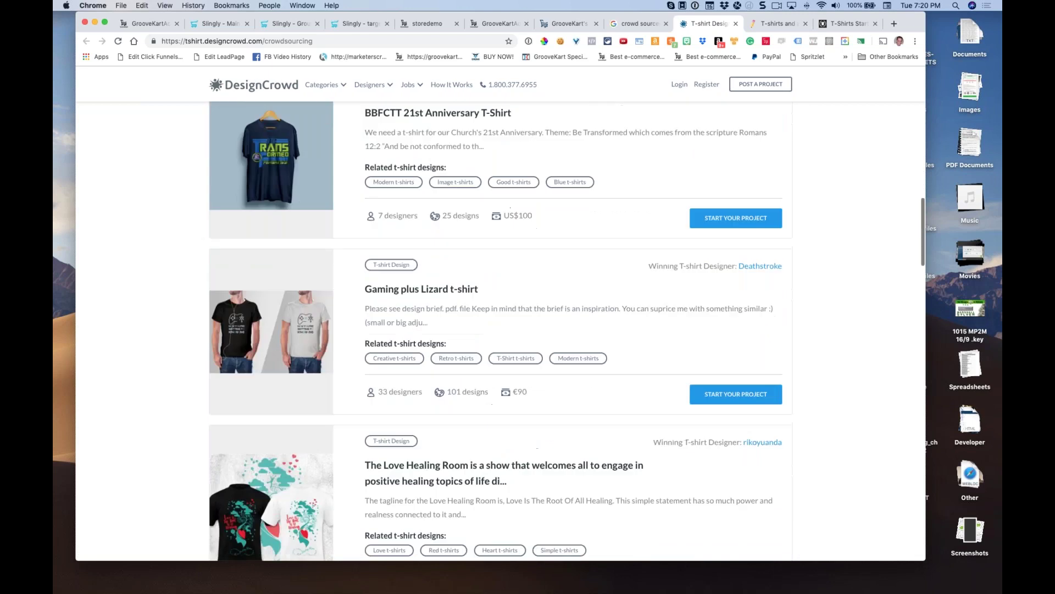
pyautogui.scroll(15, 500, 330)
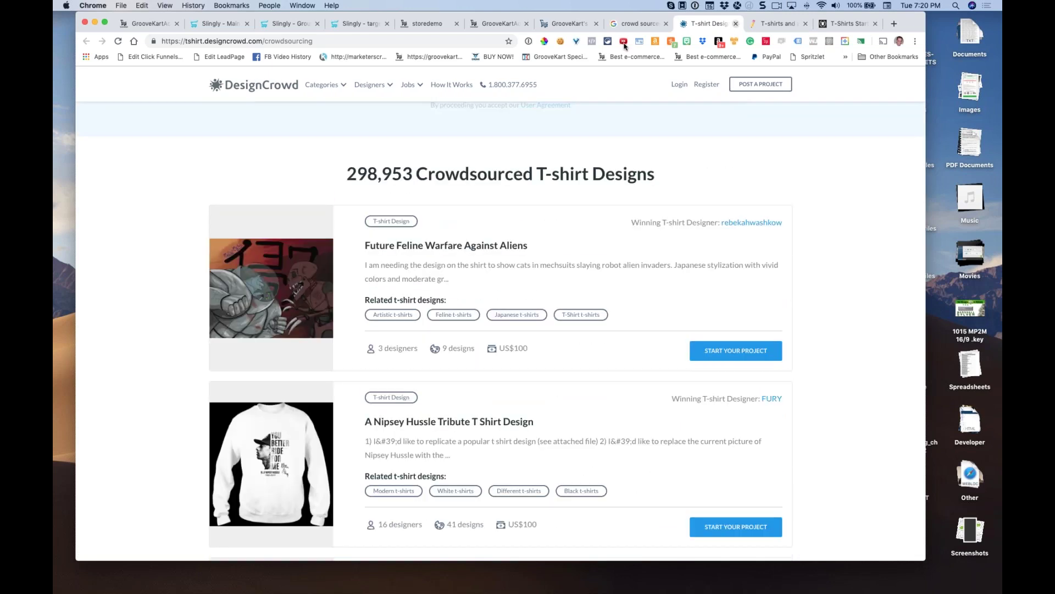
# - Close the DesignCrowd page and browse the Staff Favorites products in the Discover section of Threadless
pyautogui.press('super+w')
pyautogui.click(684, 181)
pyautogui.scroll(-1, 171, 189)
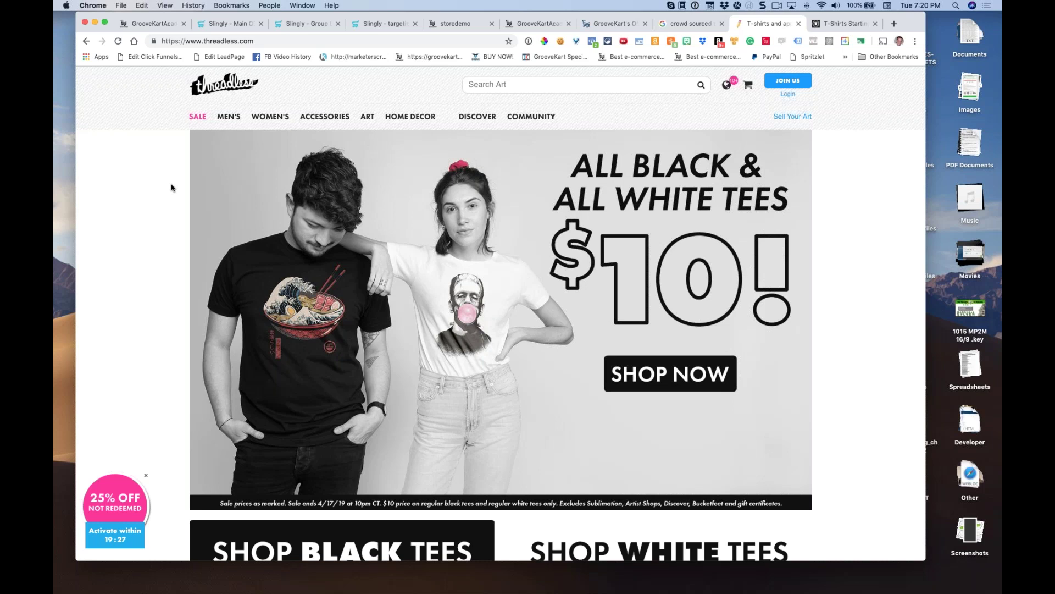
pyautogui.moveTo(359, 123)
pyautogui.moveTo(470, 122)
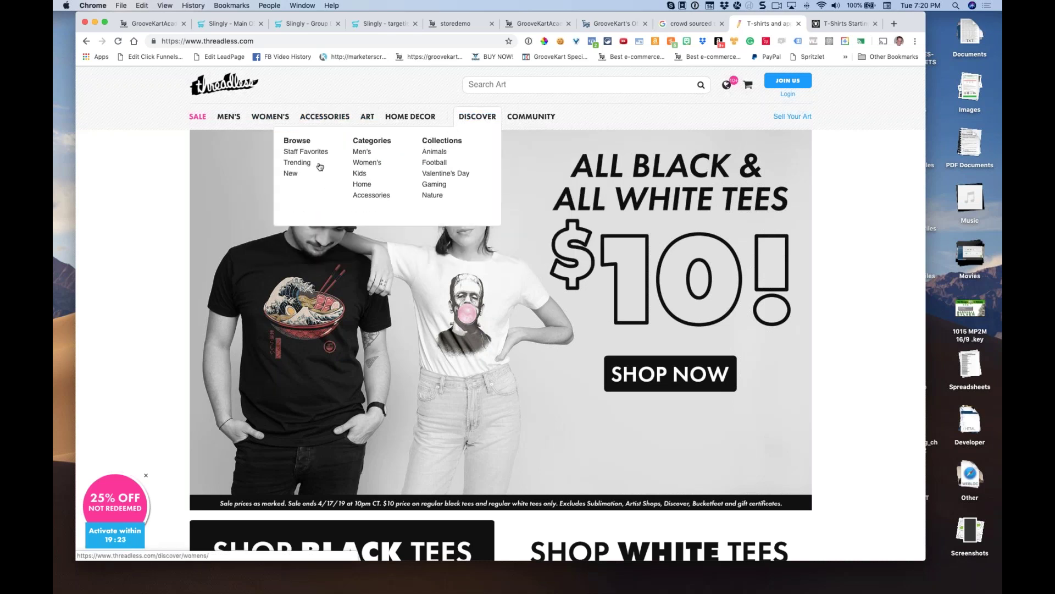
pyautogui.click(304, 154)
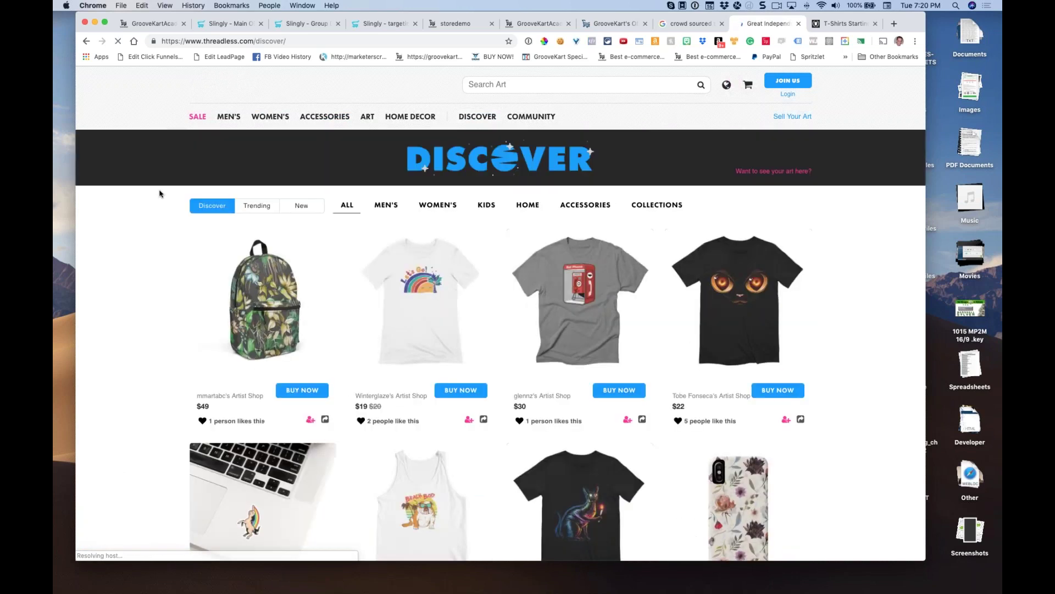
pyautogui.scroll(-3, 168, 207)
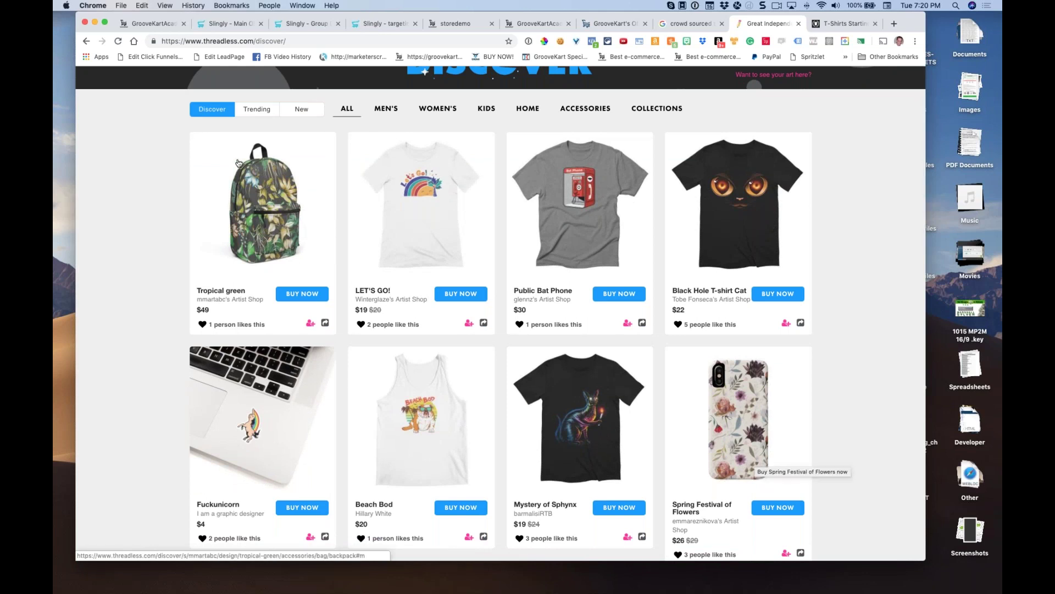
pyautogui.scroll(-1, 264, 220)
pyautogui.scroll(2, 385, 175)
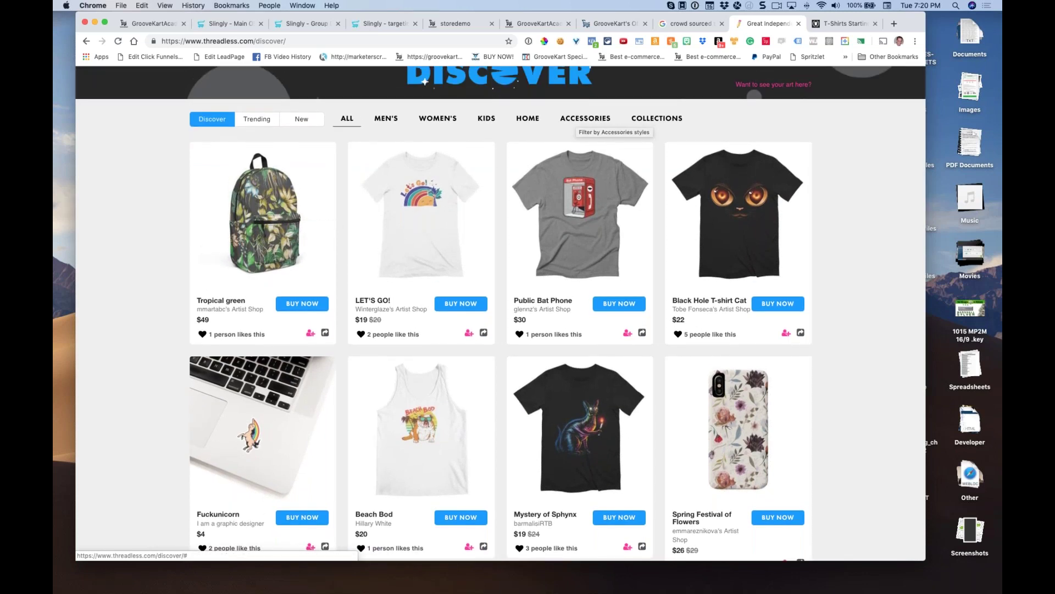
pyautogui.click(586, 120)
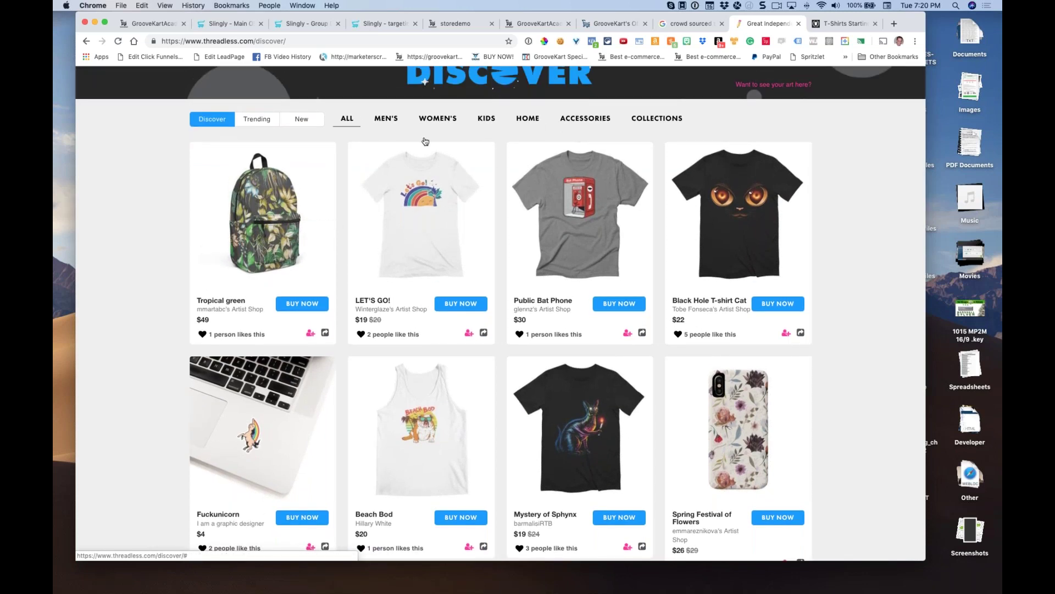
# - Open the Trending designs in Threadless's Discover section and look through the listed products
pyautogui.scroll(3, 423, 140)
pyautogui.moveTo(477, 116)
pyautogui.click(290, 173)
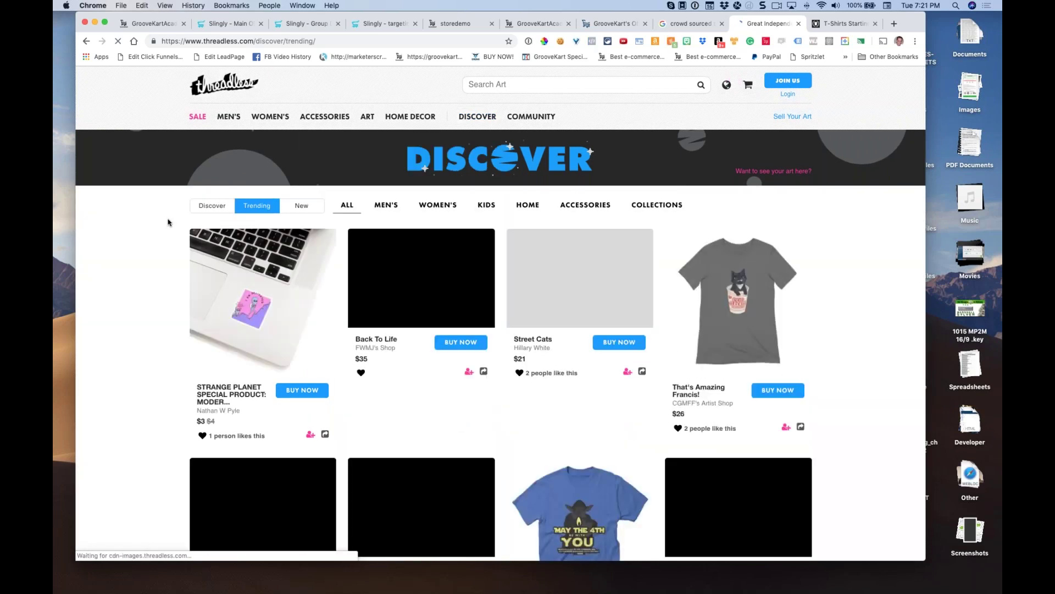
pyautogui.scroll(-3, 171, 223)
pyautogui.scroll(3, 171, 222)
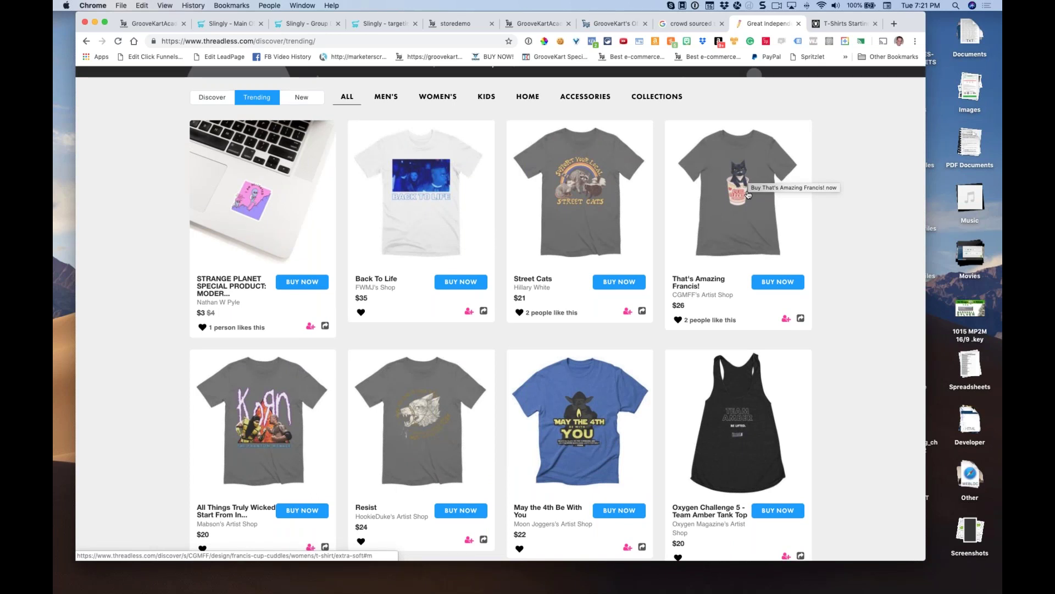
pyautogui.scroll(-2, 715, 220)
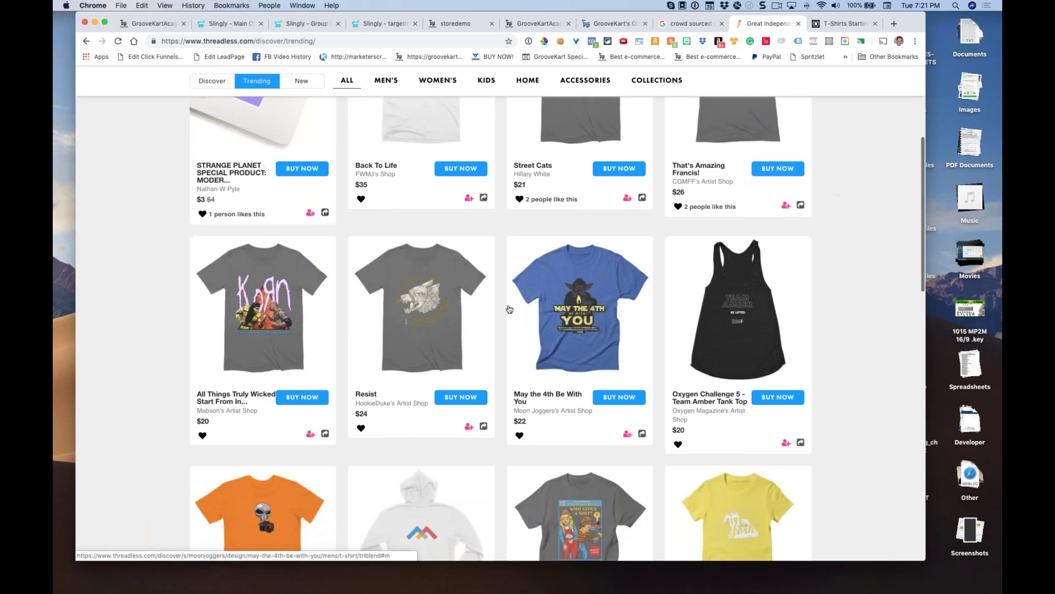
pyautogui.scroll(1, 638, 242)
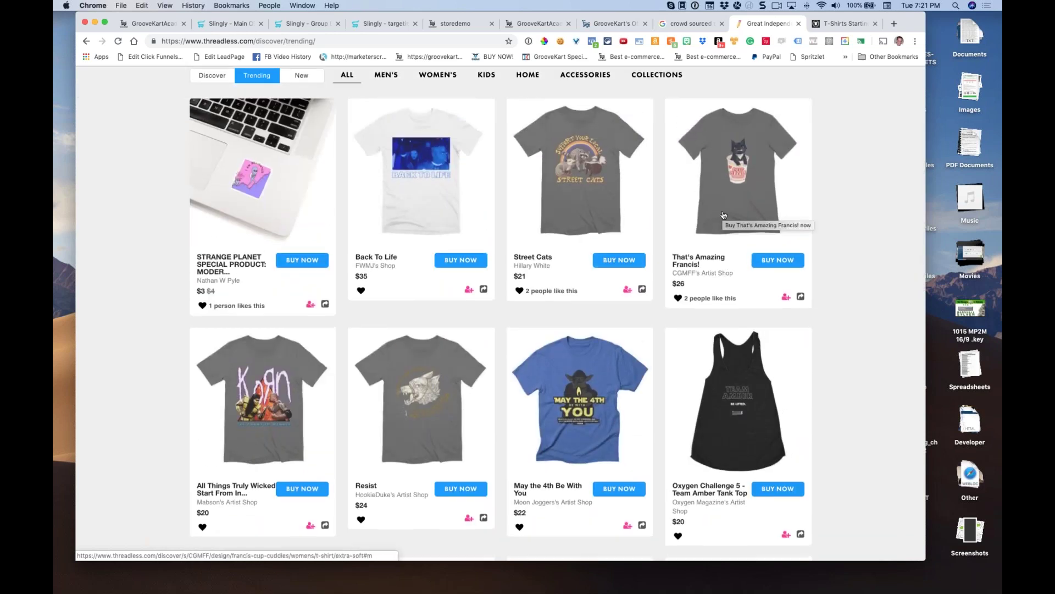
pyautogui.scroll(-8, 723, 214)
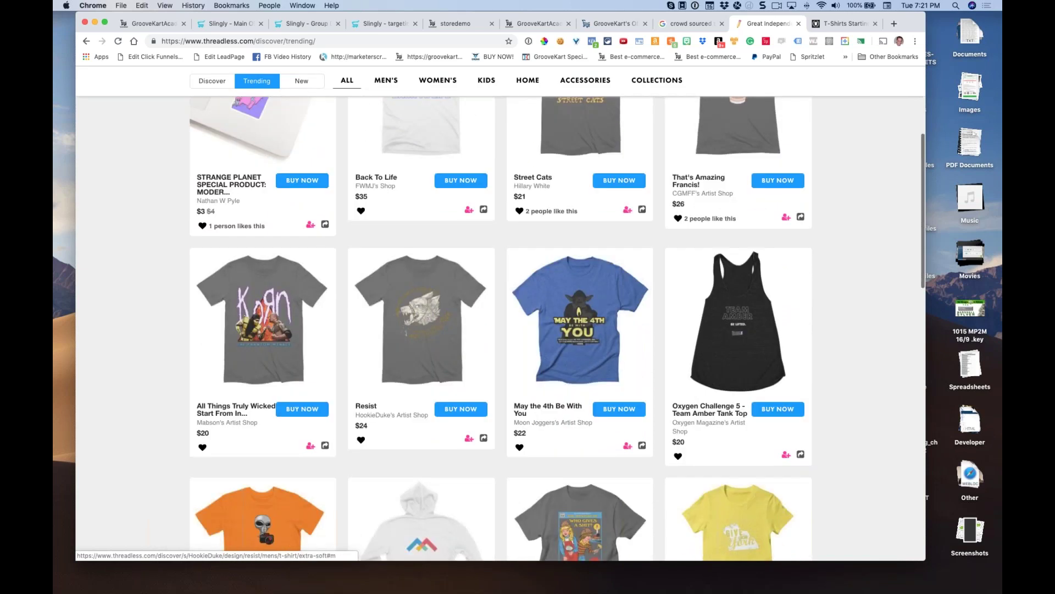
pyautogui.scroll(-3, 165, 275)
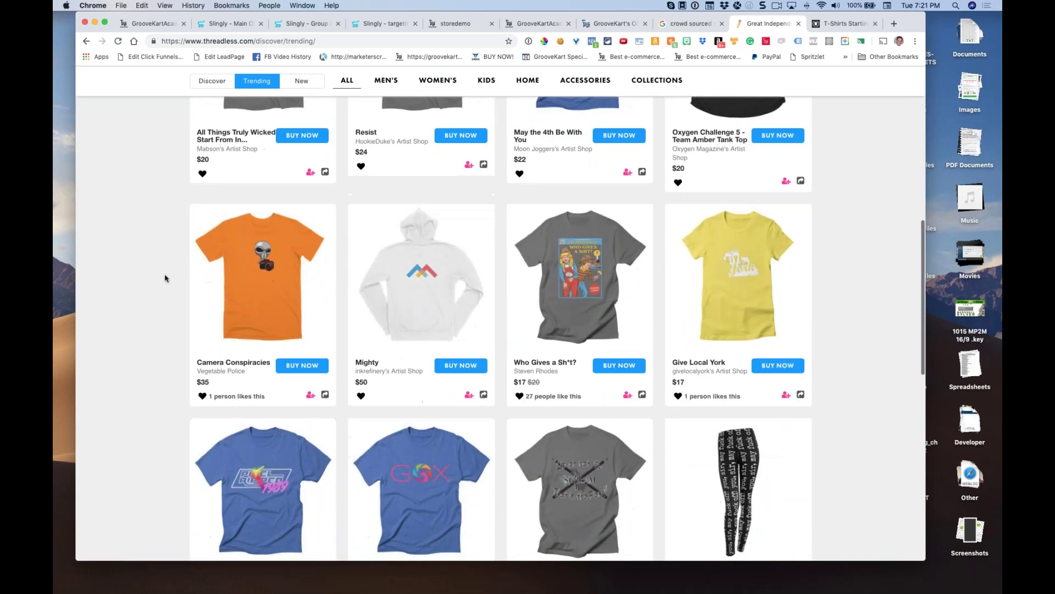
pyautogui.scroll(6, 377, 99)
pyautogui.scroll(4, 377, 99)
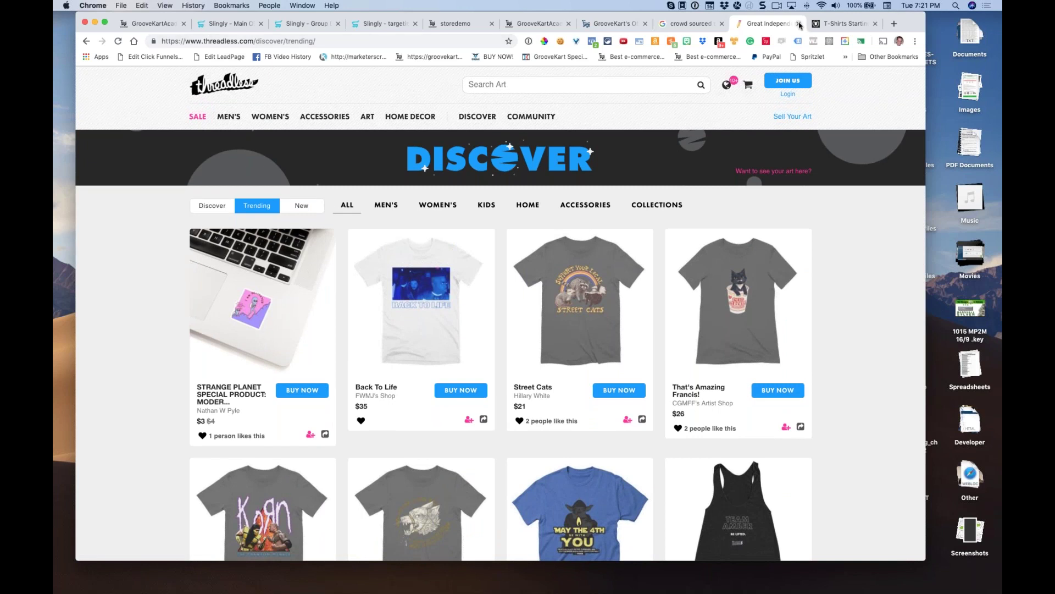
# - Close the Threadless page and browse the Cats T-shirt collection on TeePublic
pyautogui.press('super+w')
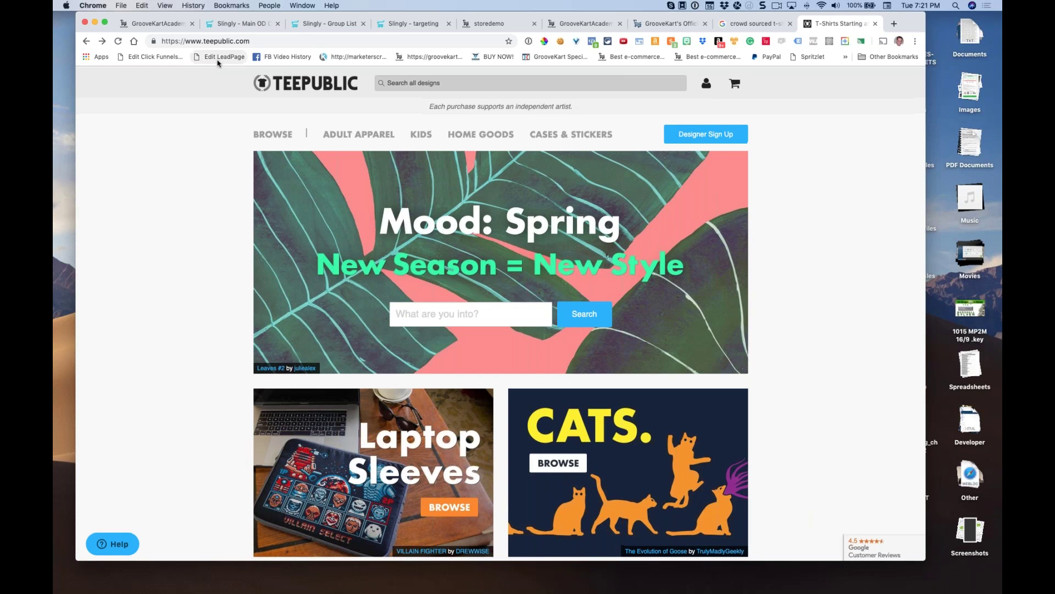
pyautogui.scroll(-4, 236, 118)
pyautogui.scroll(-2, 519, 350)
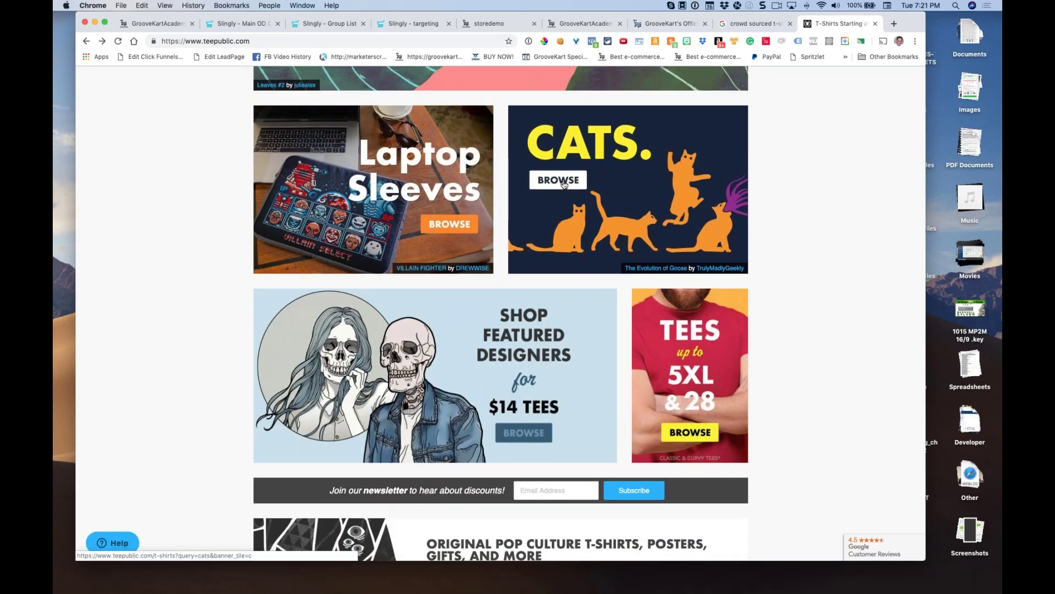
pyautogui.click(564, 184)
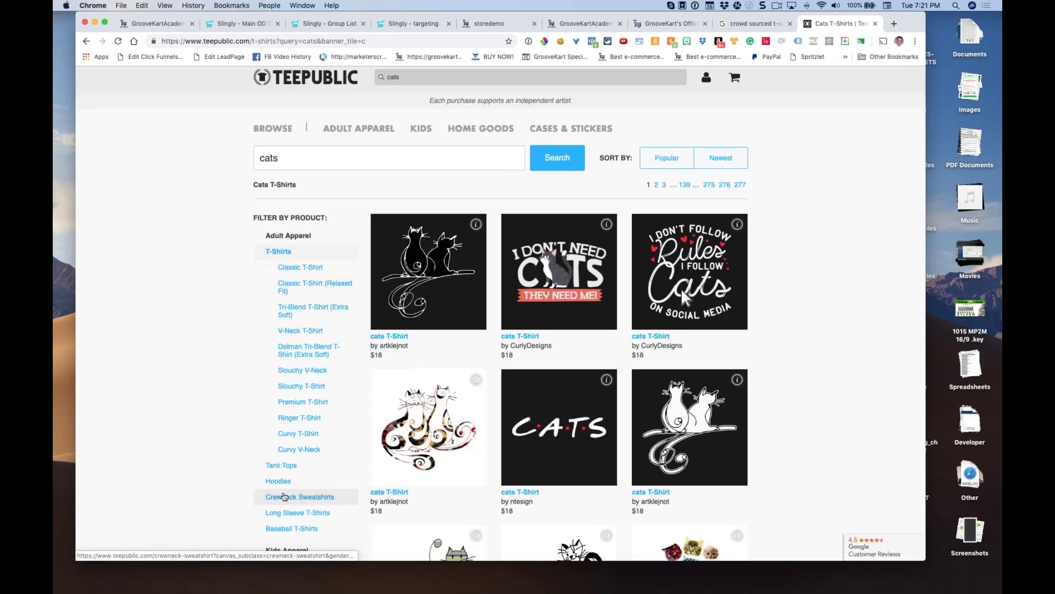
pyautogui.scroll(-3, 272, 492)
pyautogui.scroll(-3, 261, 412)
pyautogui.scroll(5, 262, 413)
pyautogui.scroll(1, 684, 285)
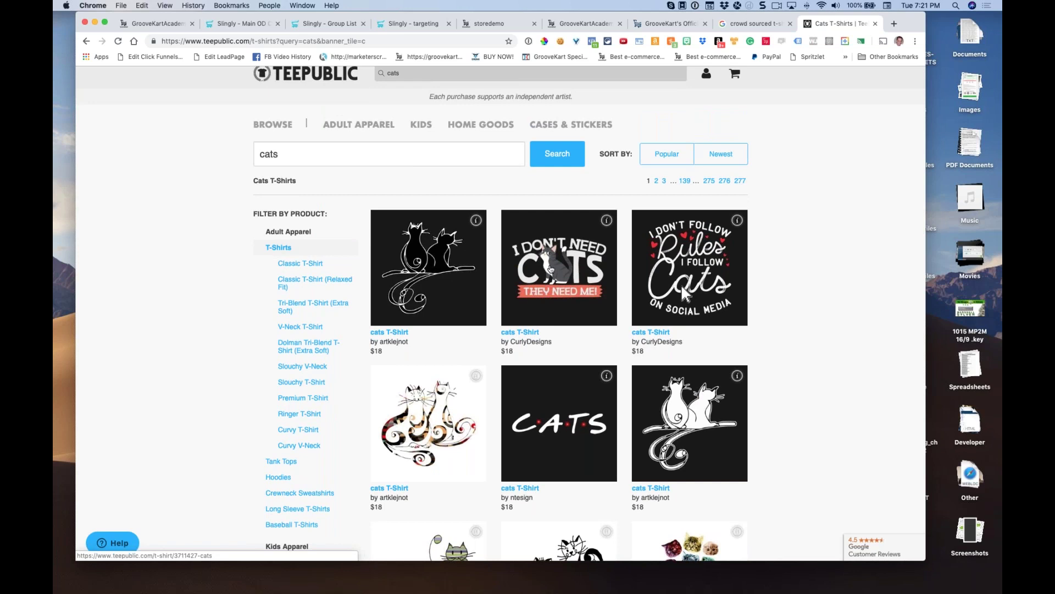
# - Look through more of the Cats T-shirt designs on TeePublic and close the page
pyautogui.scroll(-10, 560, 290)
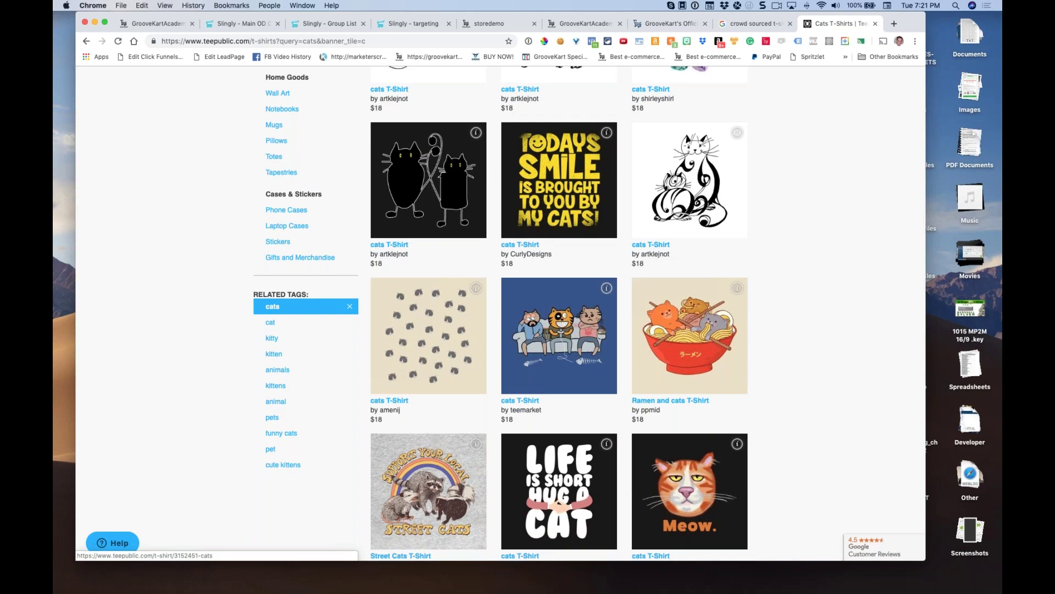
pyautogui.scroll(-2, 554, 284)
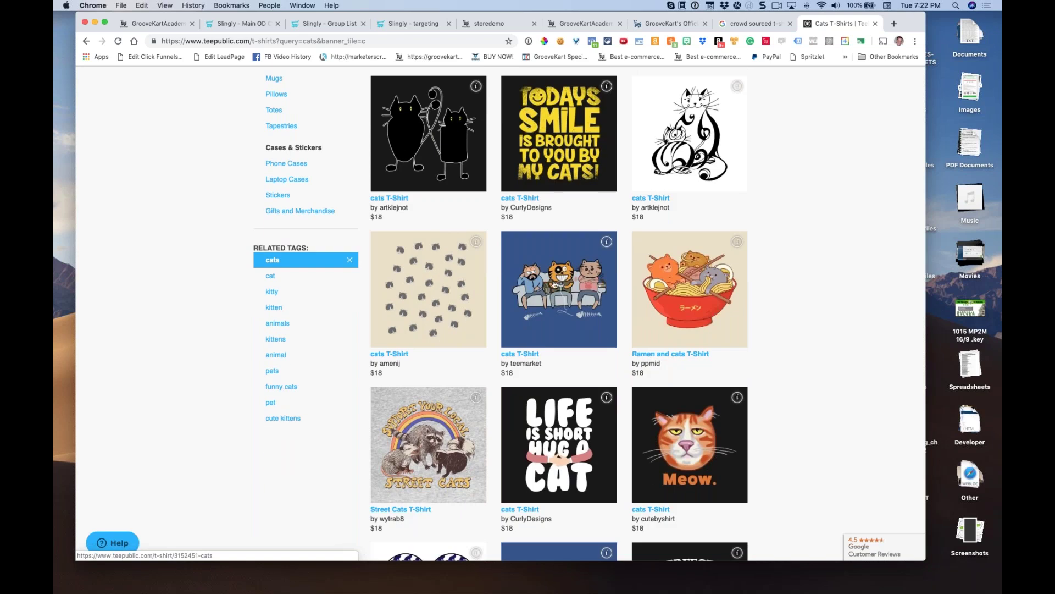
pyautogui.scroll(-3, 553, 285)
pyautogui.scroll(-8, 554, 284)
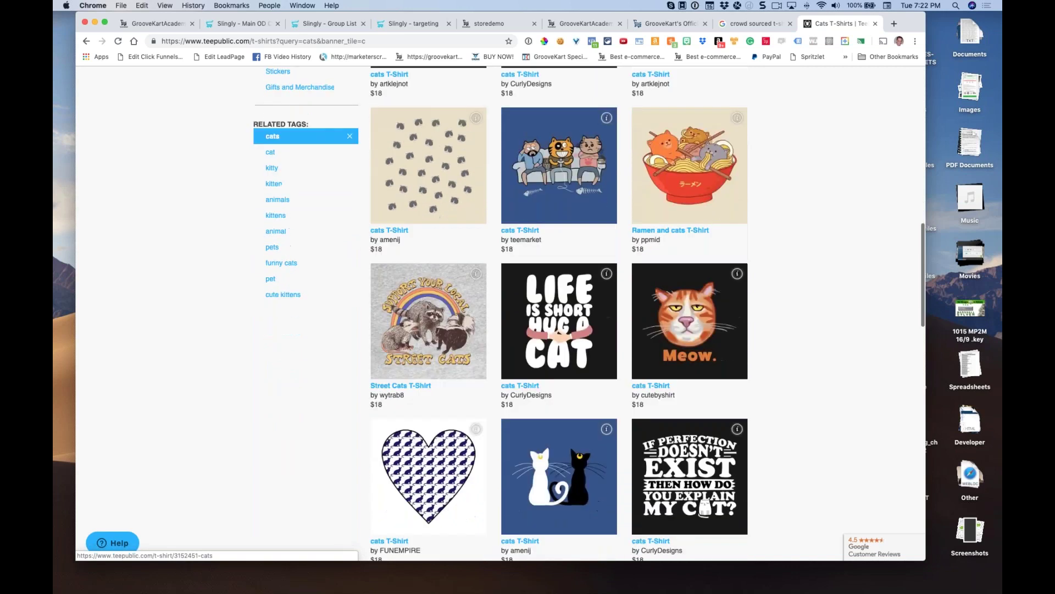
pyautogui.scroll(20, 555, 284)
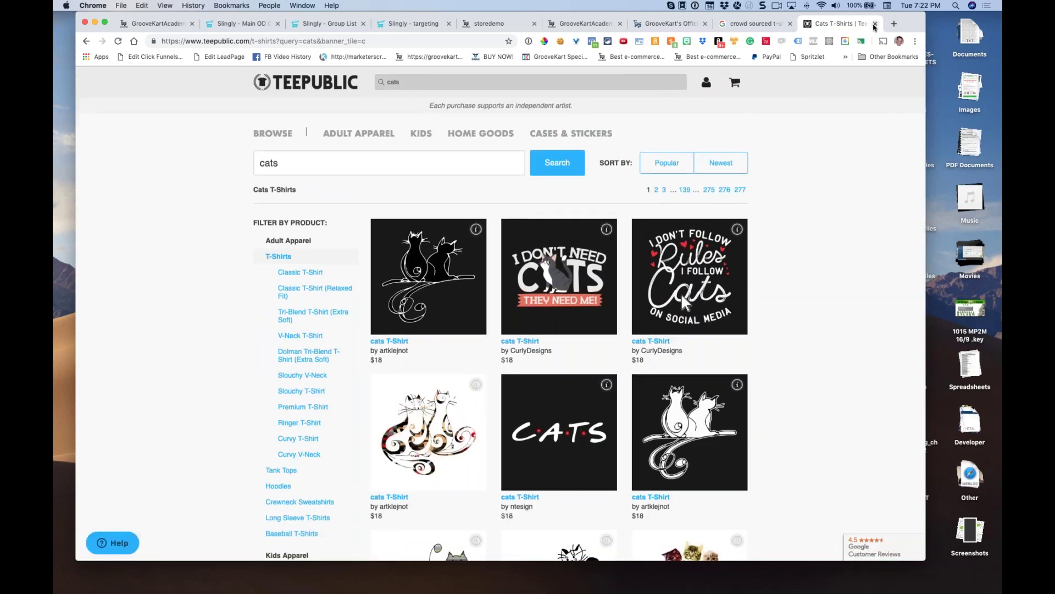
pyautogui.click(876, 24)
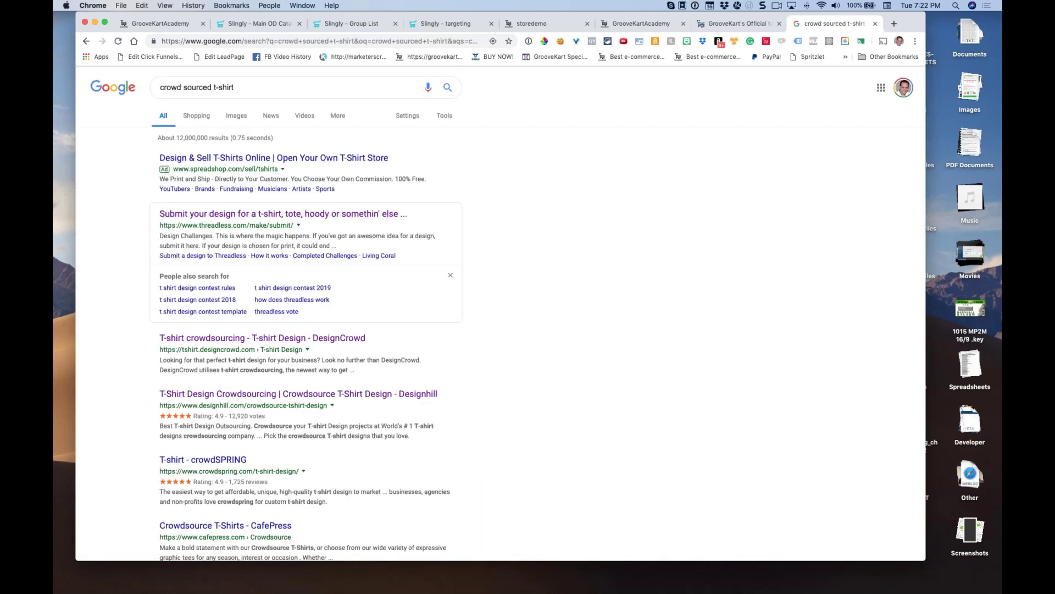
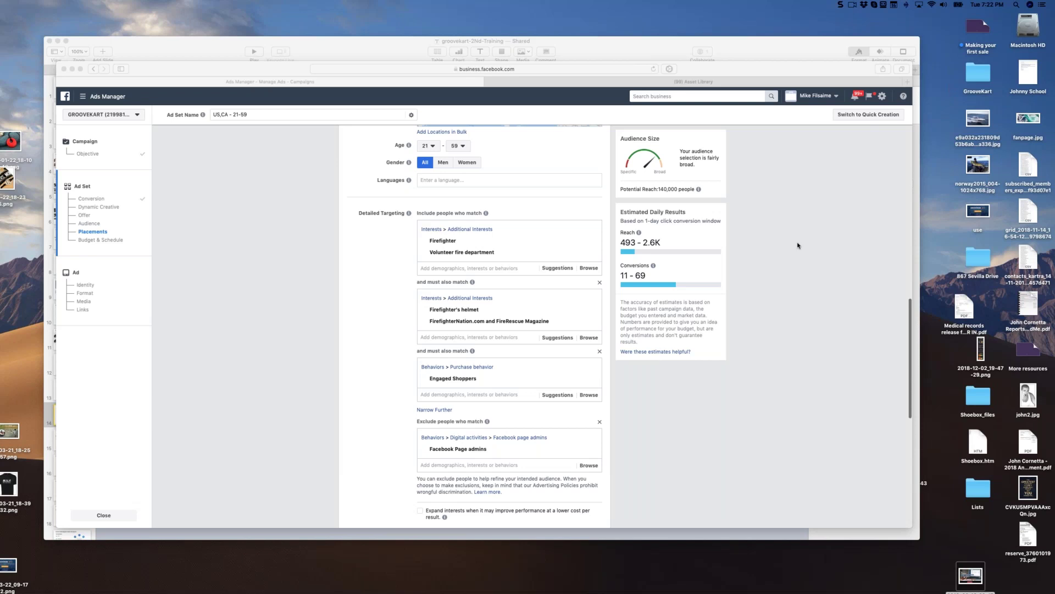
# - Save the ad set's firefighter targeting in Facebook Ads Manager as an audience named "Firefighter Tight 140k"
pyautogui.scroll(-5, 798, 245)
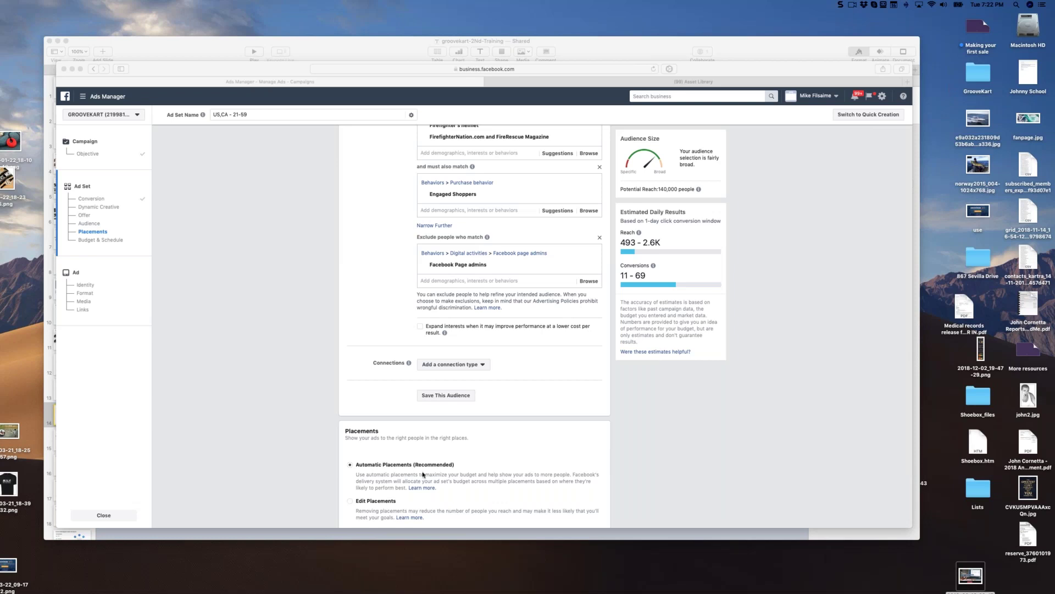
pyautogui.scroll(-1, 354, 314)
pyautogui.scroll(6, 353, 318)
pyautogui.scroll(-4, 380, 354)
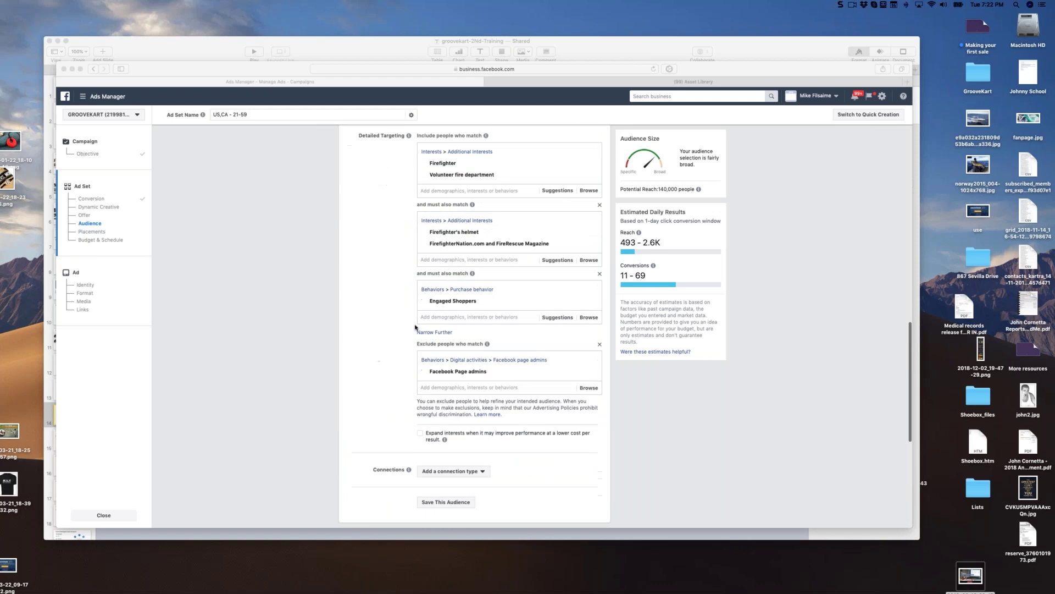
pyautogui.scroll(-2, 356, 236)
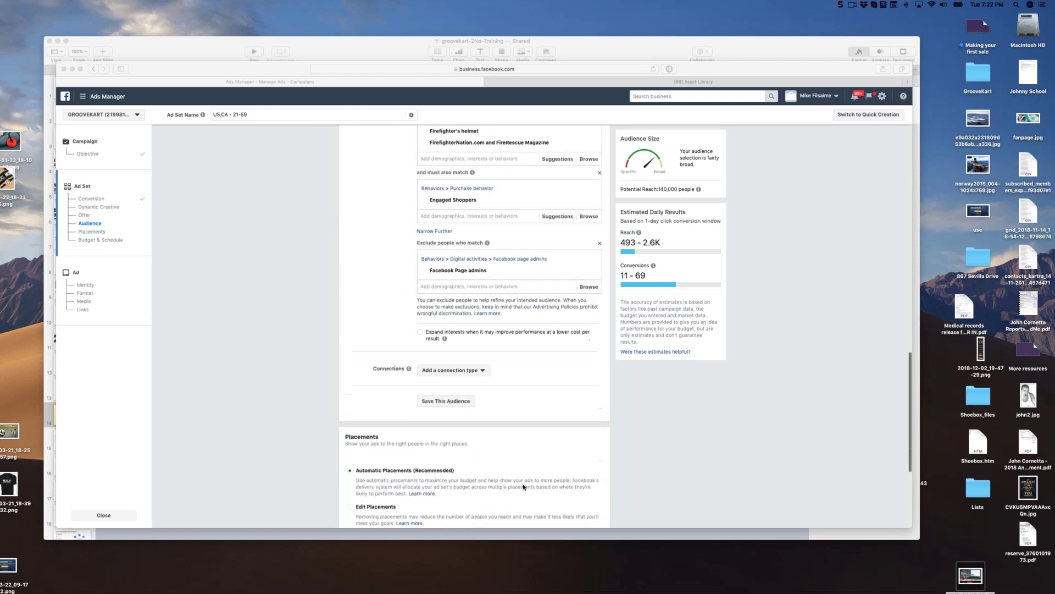
pyautogui.click(442, 399)
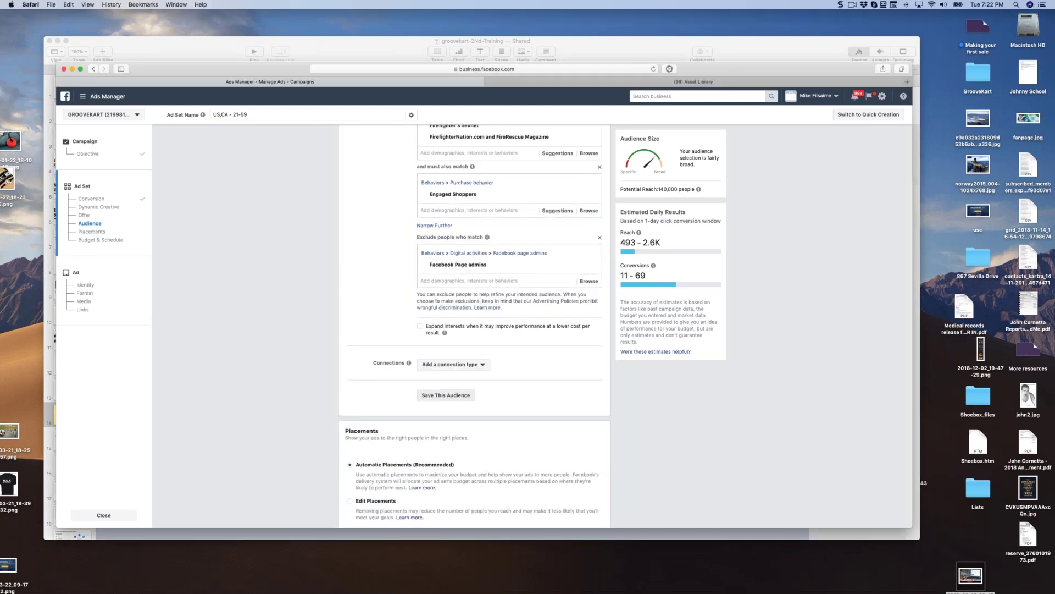
pyautogui.click(445, 397)
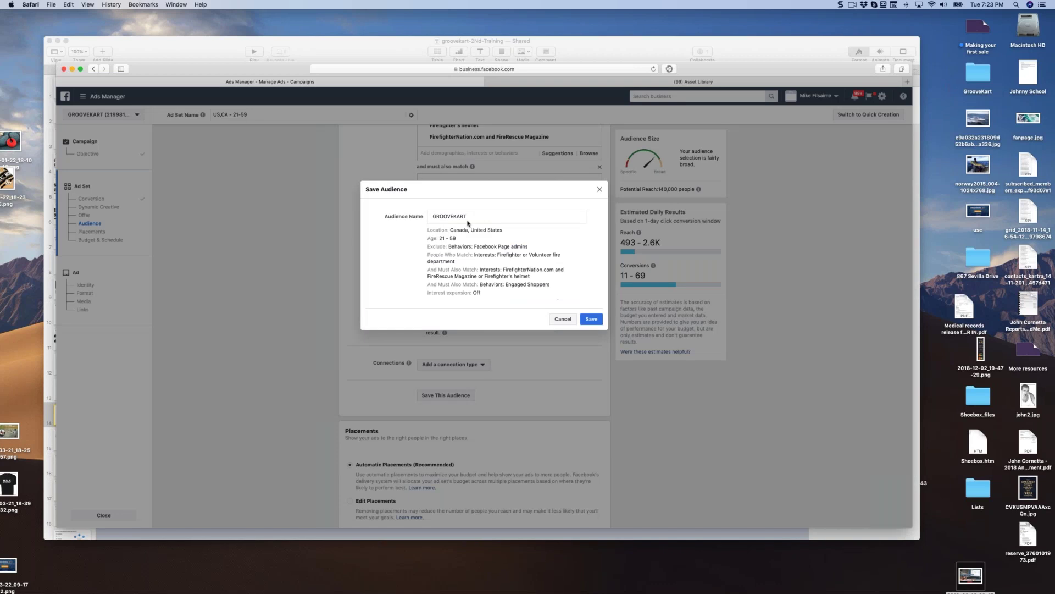
pyautogui.moveTo(469, 217); pyautogui.dragTo(320, 187)
pyautogui.write('Firefighter Tight')
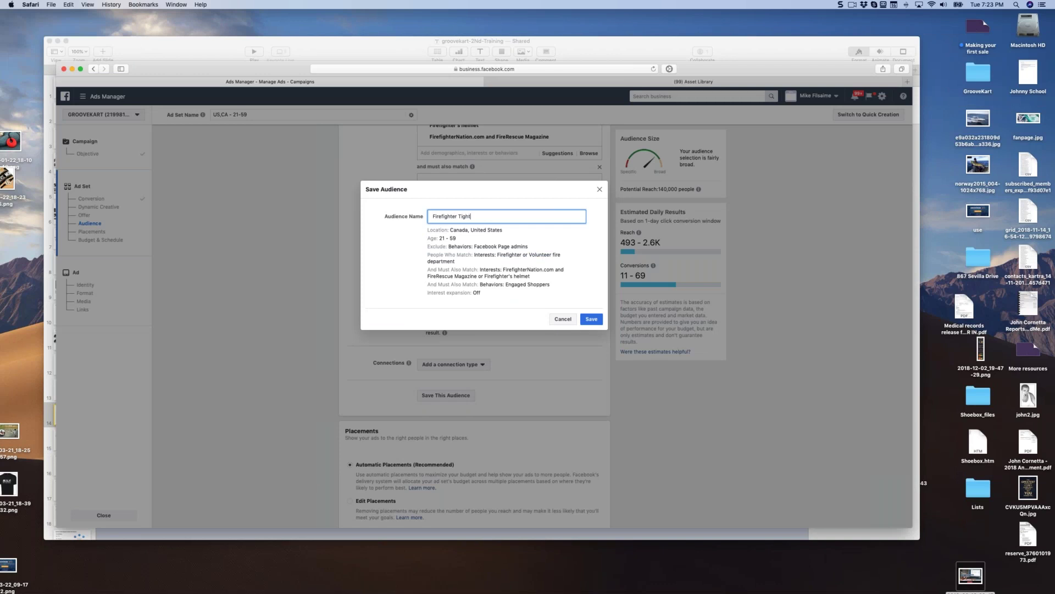
pyautogui.write(' 100')
pyautogui.click(592, 320)
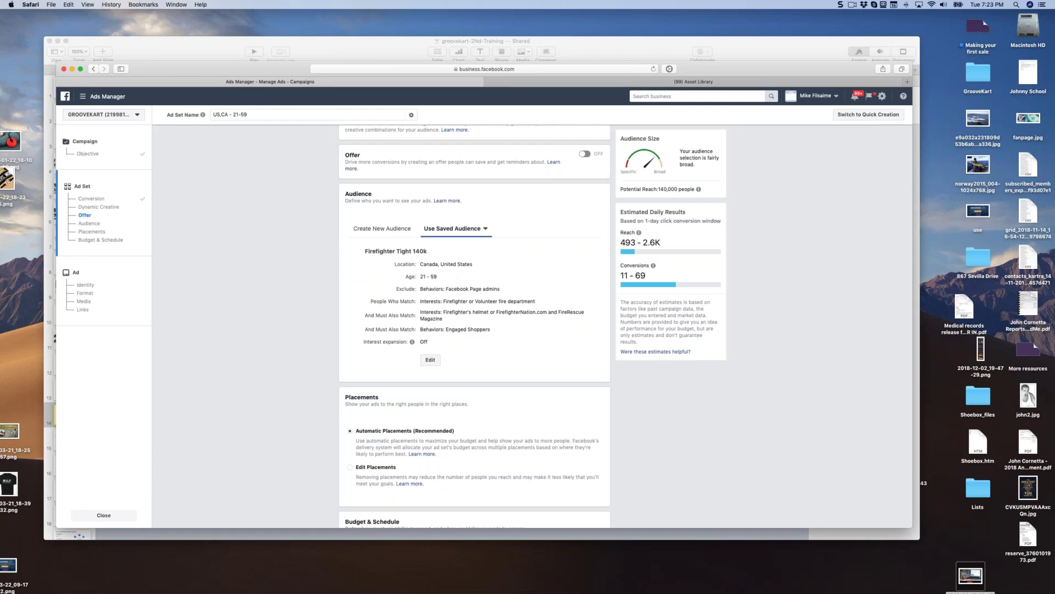
# - Edit the saved audience's locations, adding Australia and removing Canada
pyautogui.scroll(-3, 196, 243)
pyautogui.scroll(1, 198, 244)
pyautogui.click(430, 315)
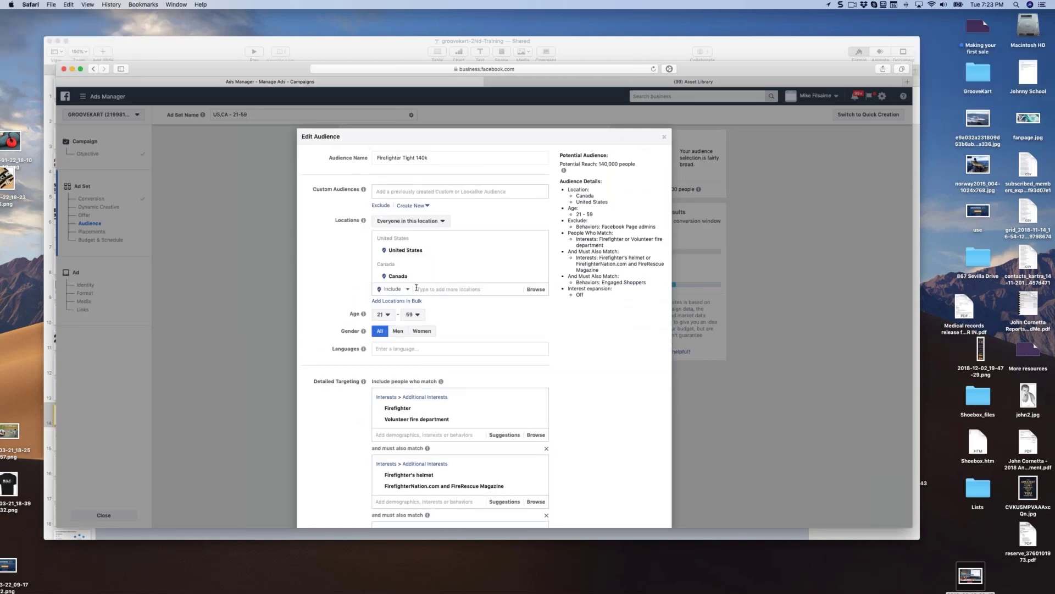
pyautogui.click(449, 289)
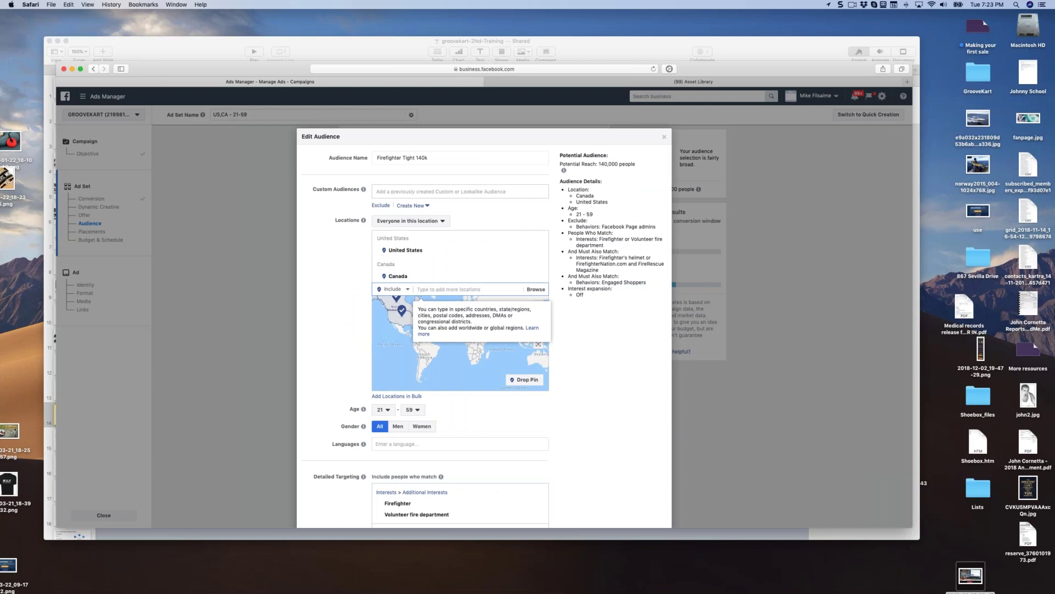
pyautogui.write('australia')
pyautogui.click(444, 304)
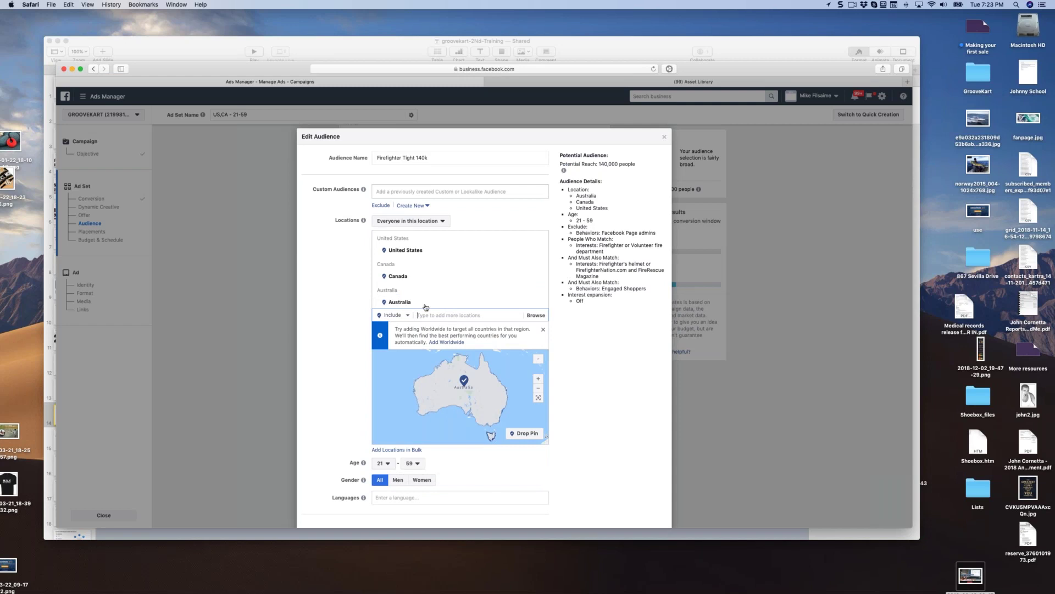
pyautogui.click(542, 276)
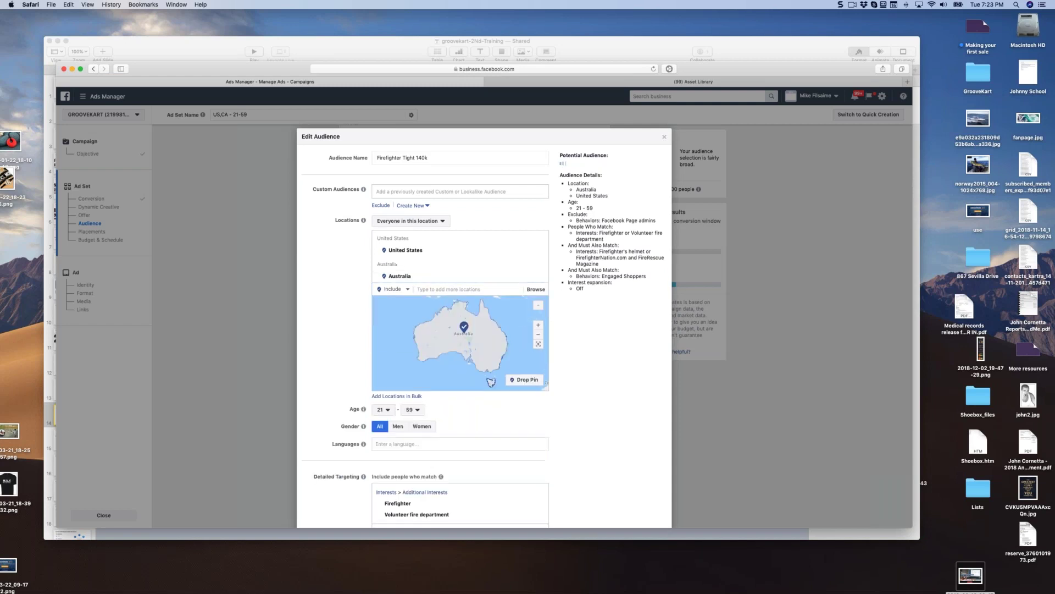
# - Save the edited audience as a new one named "Firefighter Tight 140k - US Australia" and check the saved audiences list
pyautogui.scroll(-5, 588, 356)
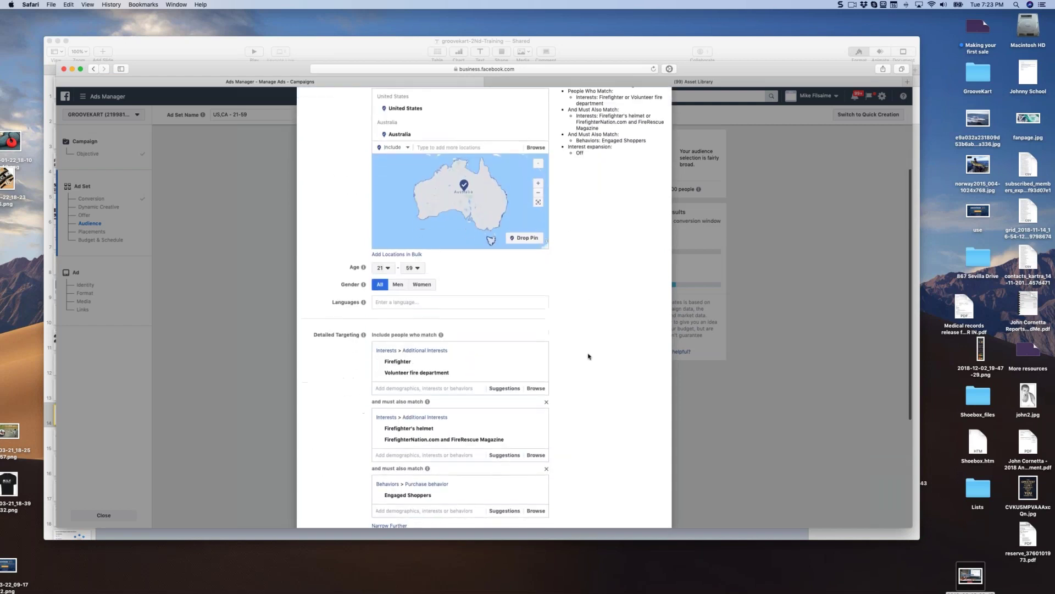
pyautogui.scroll(-5, 588, 356)
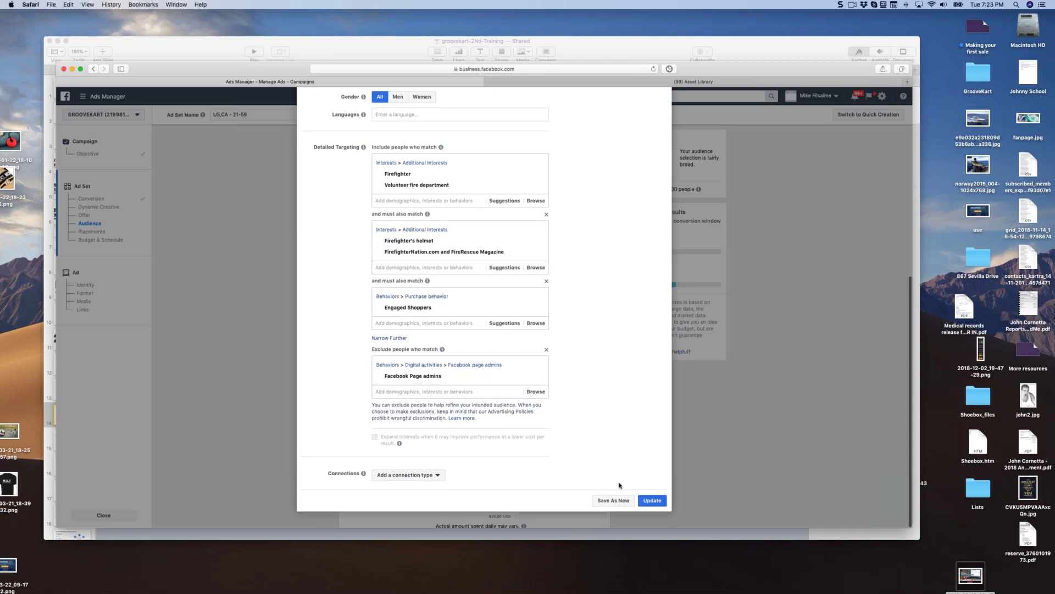
pyautogui.click(612, 500)
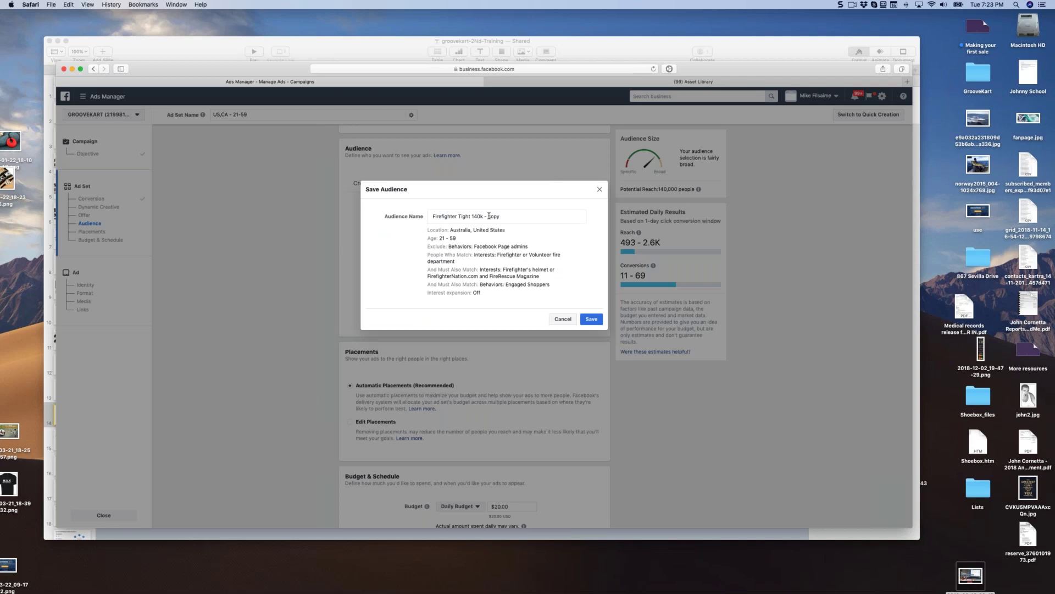
pyautogui.click(490, 216)
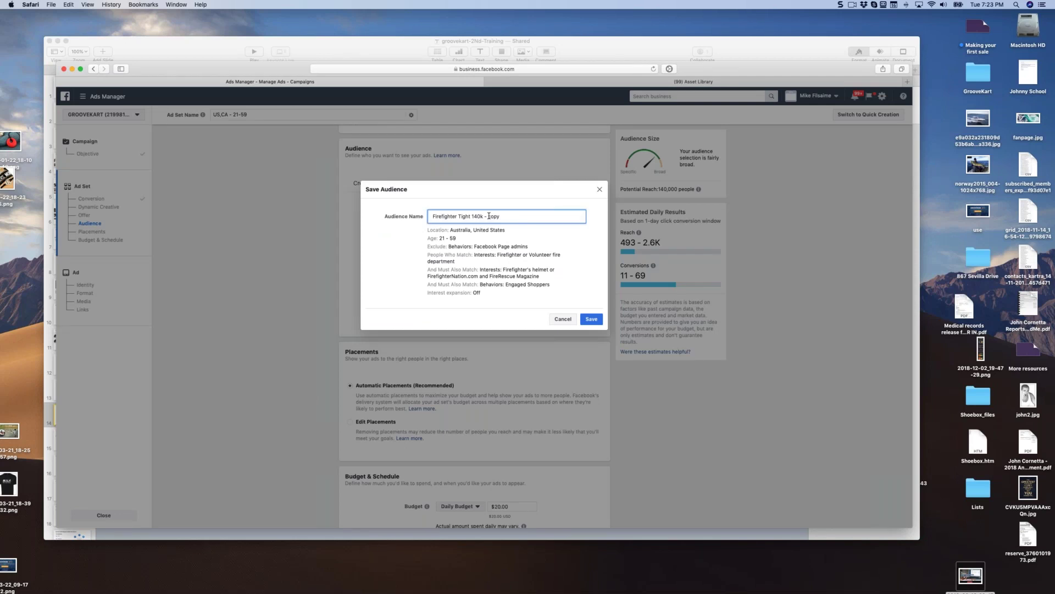
pyautogui.moveTo(489, 216); pyautogui.dragTo(534, 219)
pyautogui.press('BackSpace')
pyautogui.write('US Australia')
pyautogui.click(585, 319)
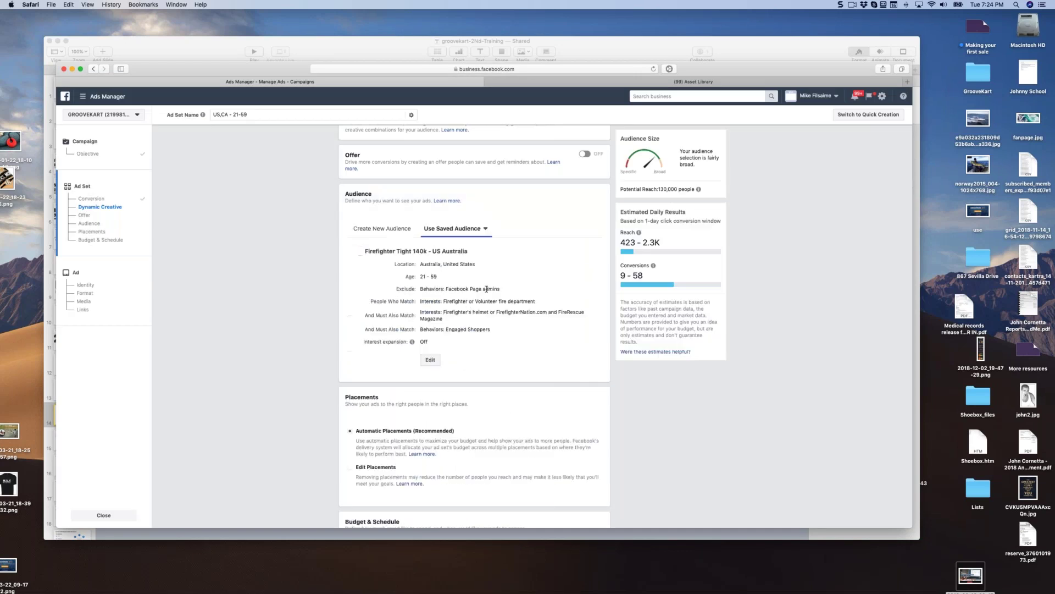
pyautogui.click(485, 228)
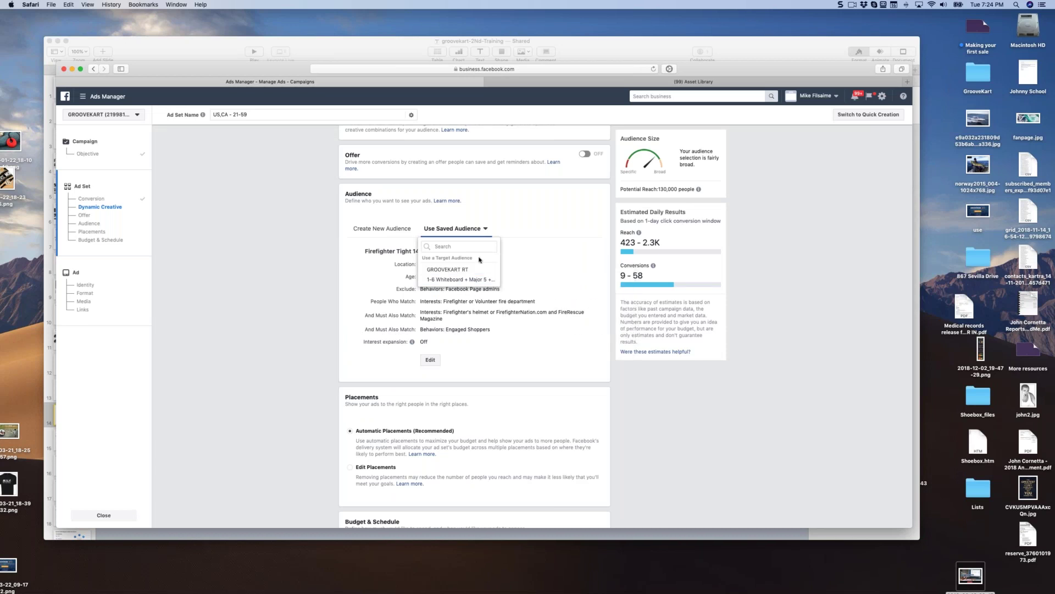
pyautogui.click(506, 221)
# - Switch the ad set from automatic to edited placements and exclude all Messenger and Audience Network placements
pyautogui.scroll(-5, 488, 248)
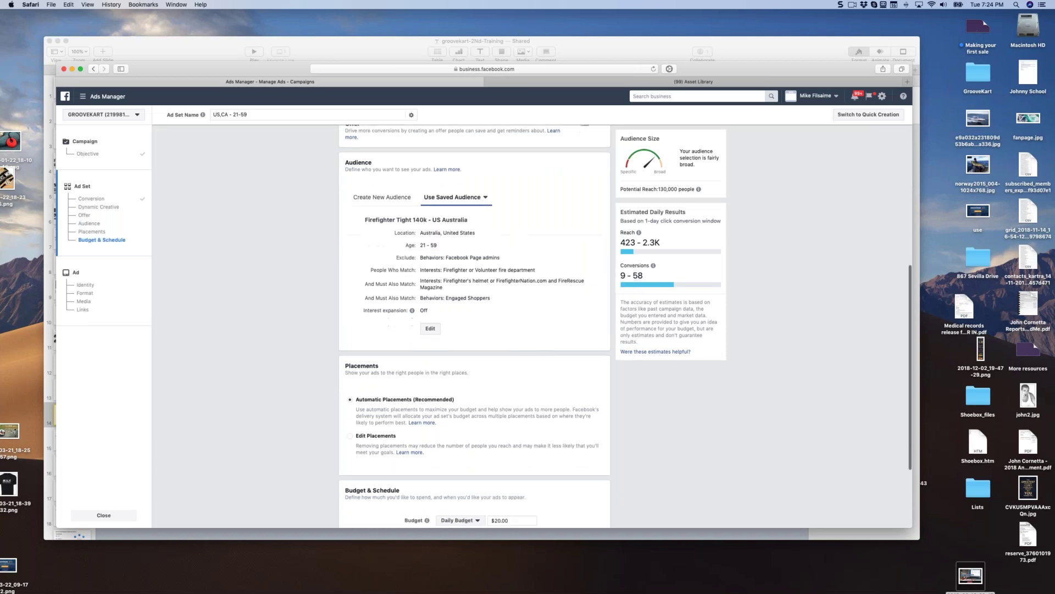
pyautogui.scroll(-1, 488, 264)
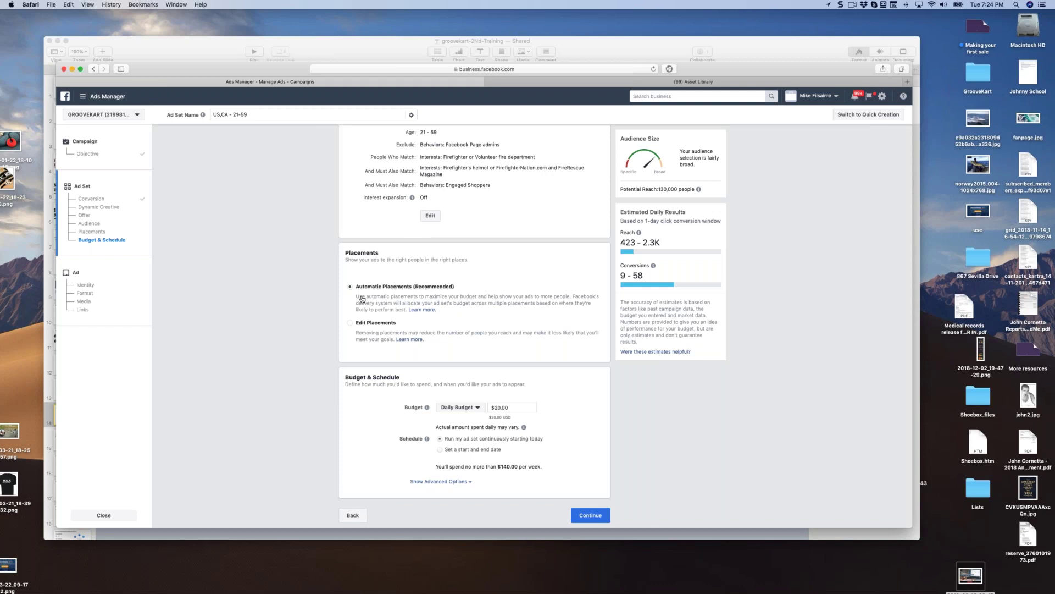
pyautogui.click(350, 322)
pyautogui.scroll(-3, 464, 324)
pyautogui.scroll(-5, 478, 374)
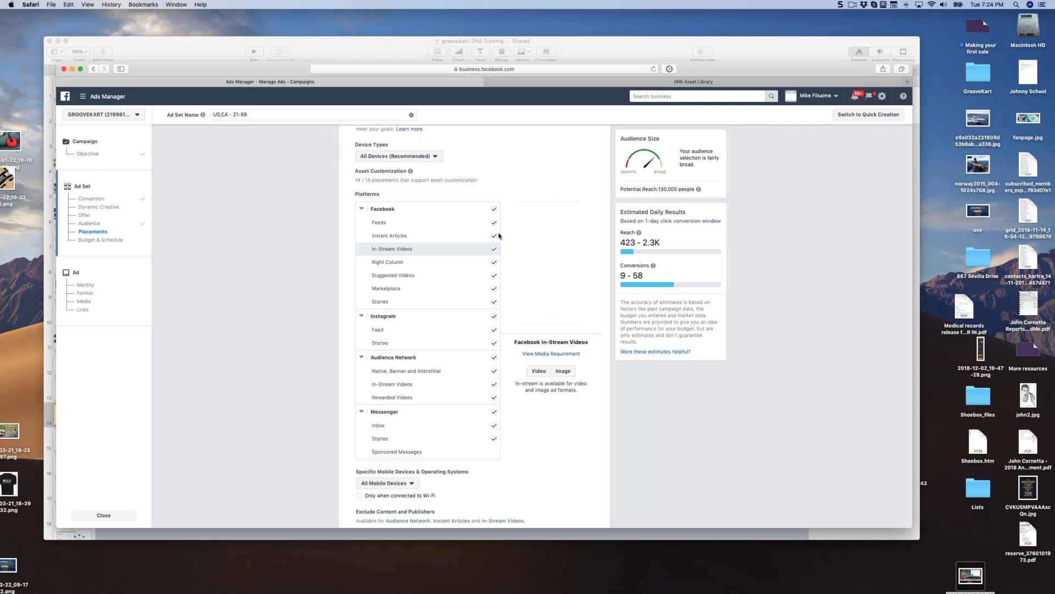
pyautogui.click(494, 438)
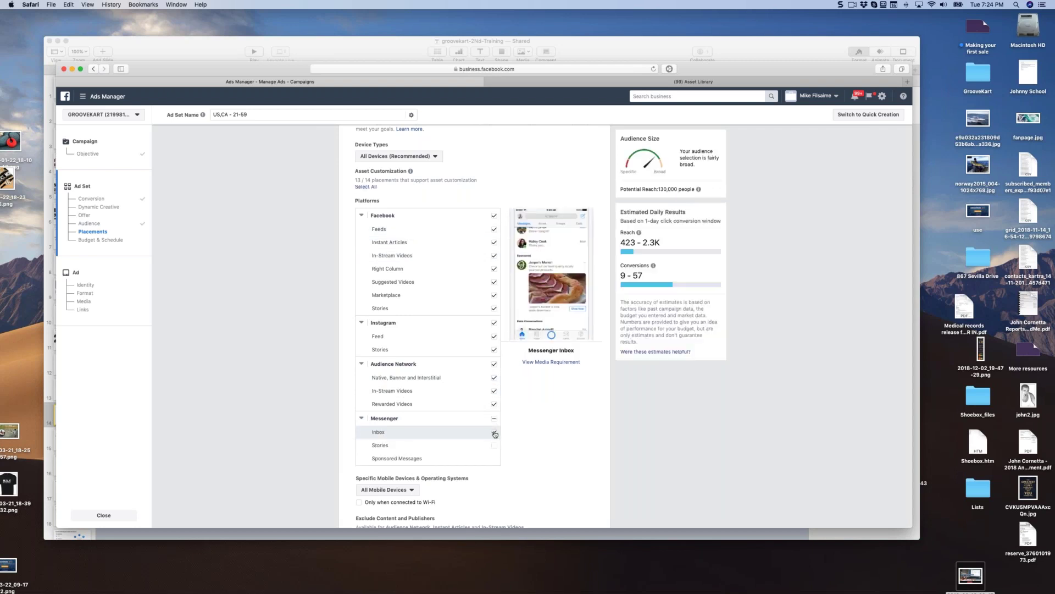
pyautogui.click(494, 412)
pyautogui.click(494, 404)
pyautogui.click(494, 391)
pyautogui.click(494, 378)
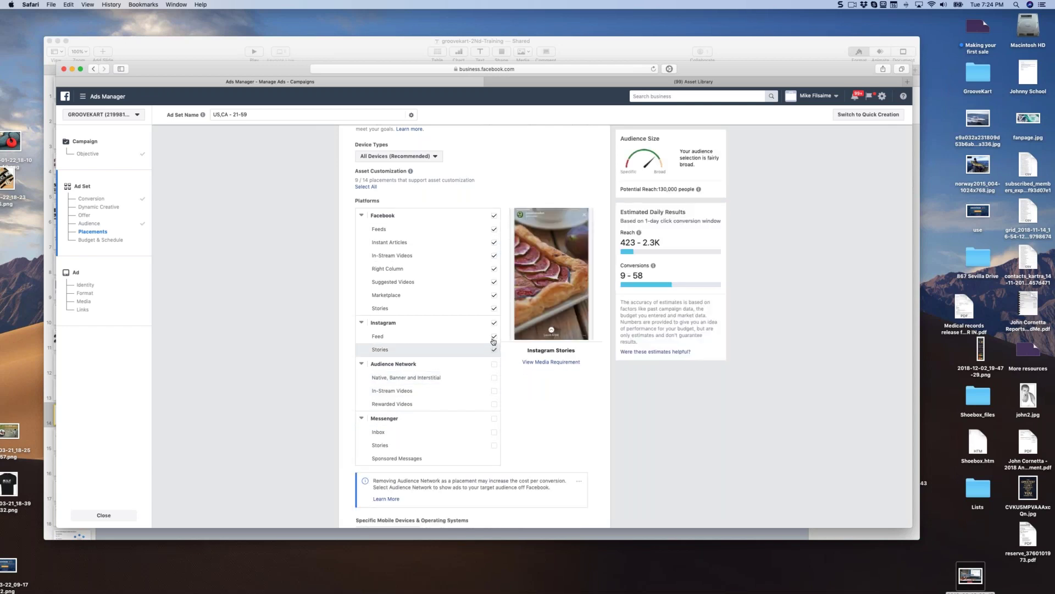
# - Exclude both Instagram placements and every Facebook placement except Feeds
pyautogui.click(494, 349)
pyautogui.click(493, 336)
pyautogui.click(494, 309)
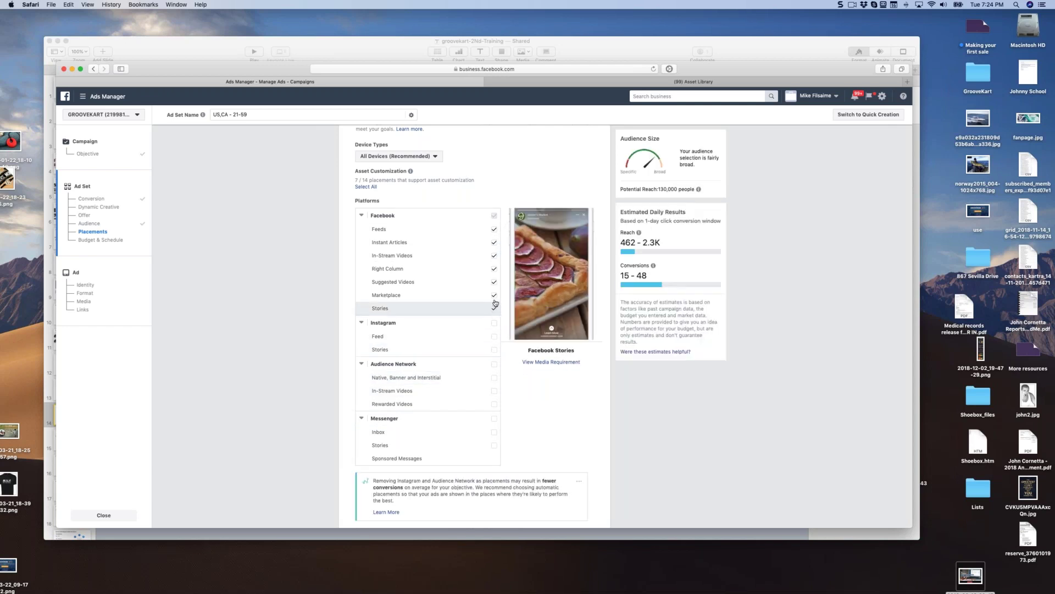
pyautogui.click(494, 296)
pyautogui.click(494, 282)
pyautogui.click(495, 268)
pyautogui.click(495, 256)
pyautogui.click(494, 243)
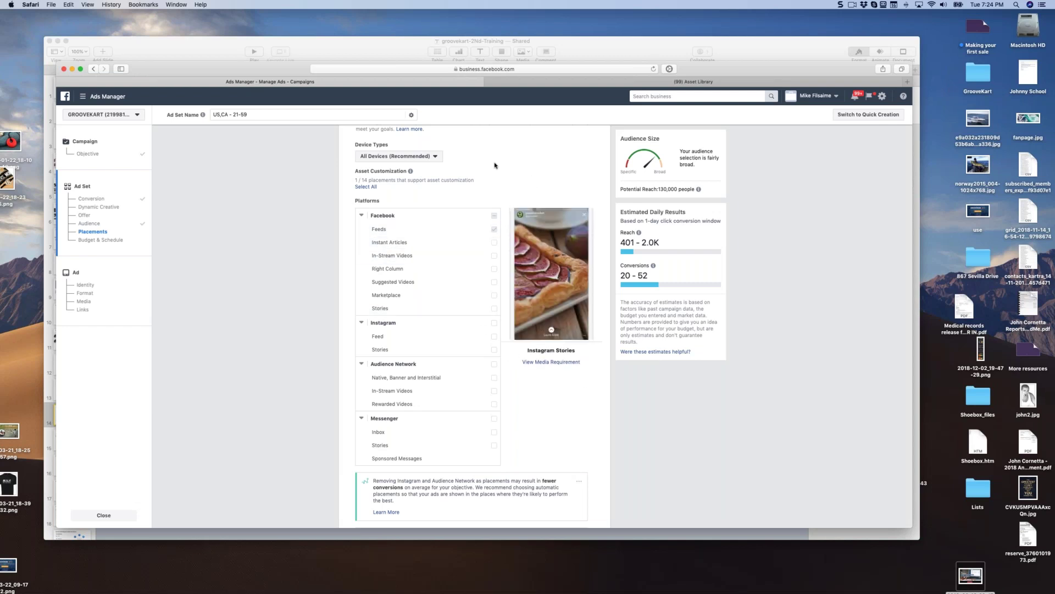
# - Review the edited placements, the mobile device and content exclusion options, and the audience's potential reach
pyautogui.scroll(-3, 545, 173)
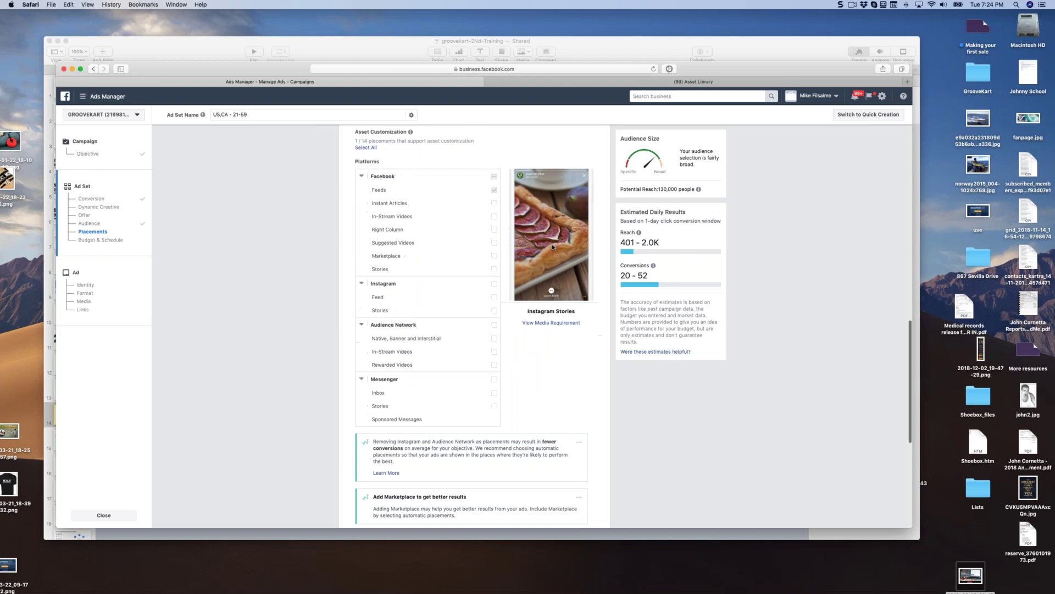
pyautogui.scroll(4, 552, 244)
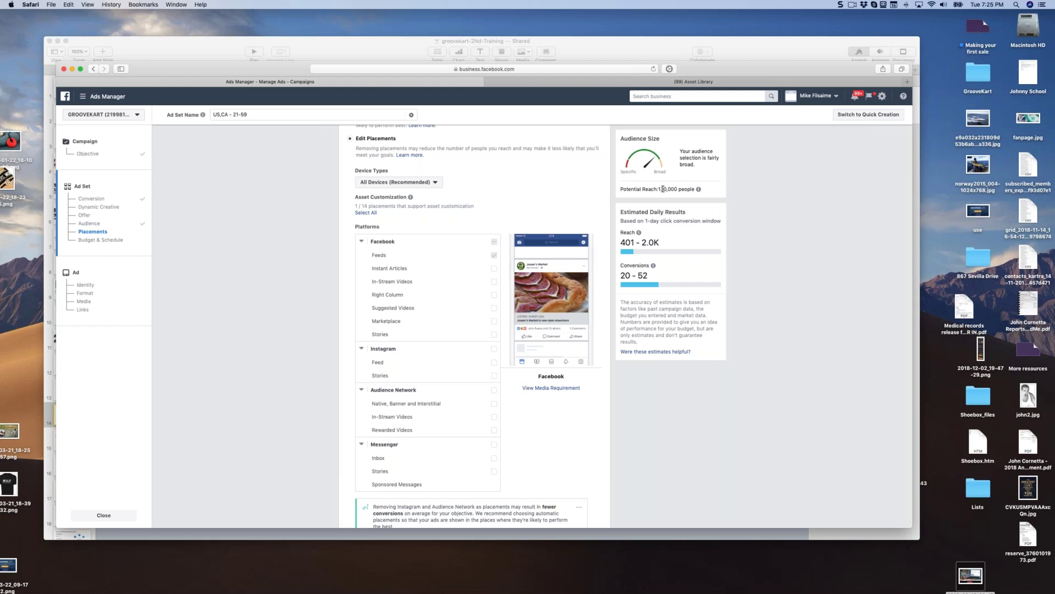
pyautogui.scroll(-5, 385, 308)
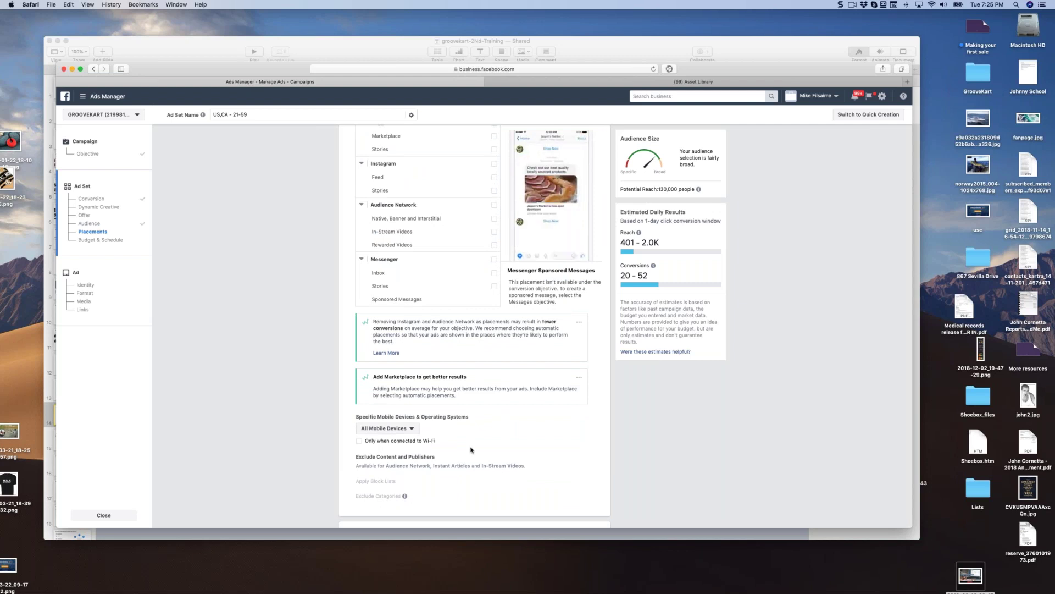
pyautogui.scroll(8, 519, 444)
pyautogui.scroll(-1, 251, 322)
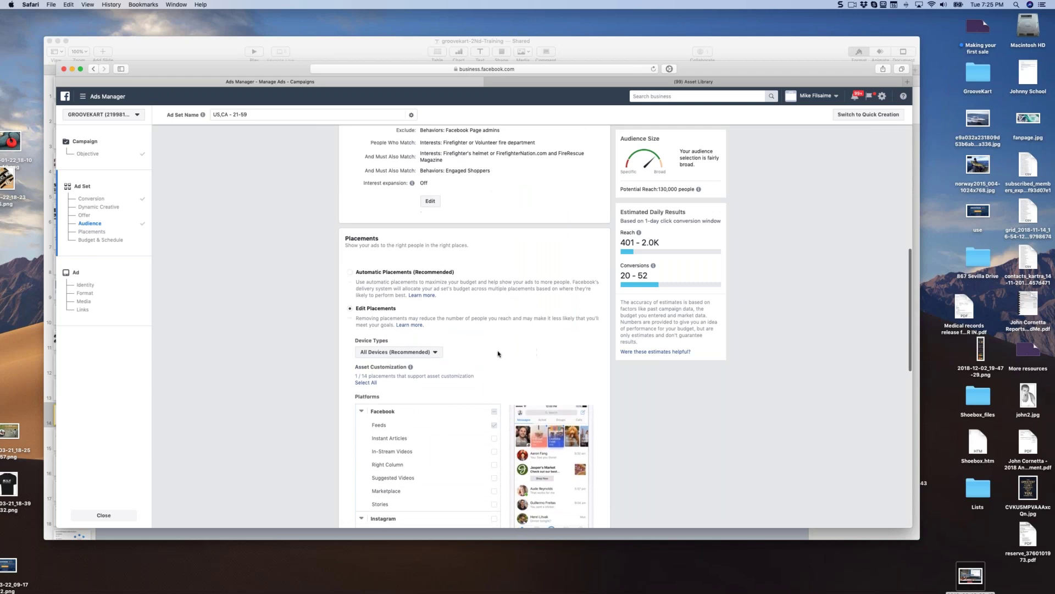
pyautogui.scroll(-4, 251, 322)
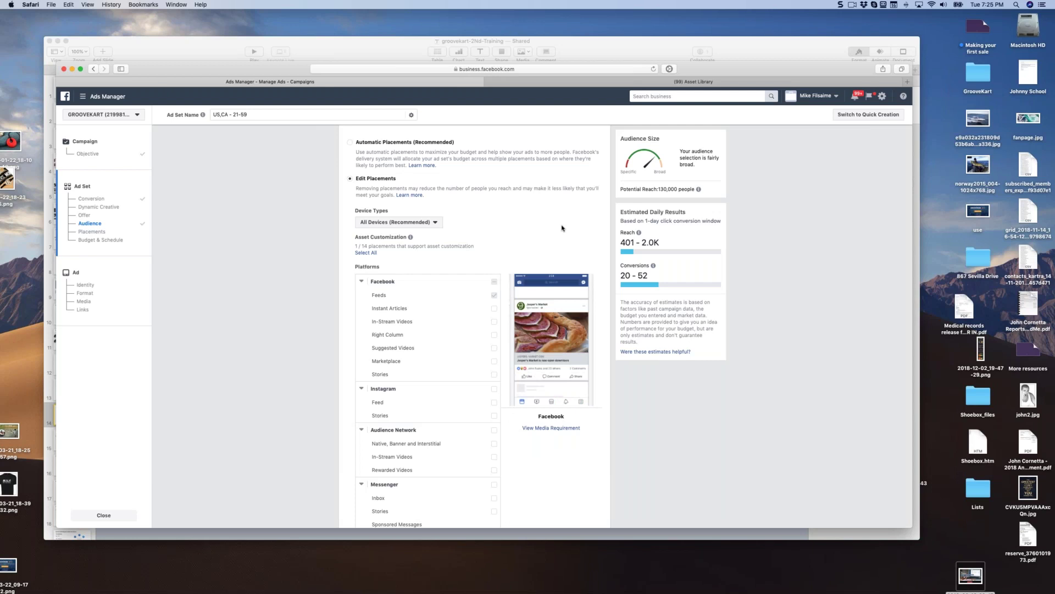
# - Review the edited placements and mobile device options, trying the setting that limits delivery to devices connected to Wi-Fi
pyautogui.scroll(-2, 562, 227)
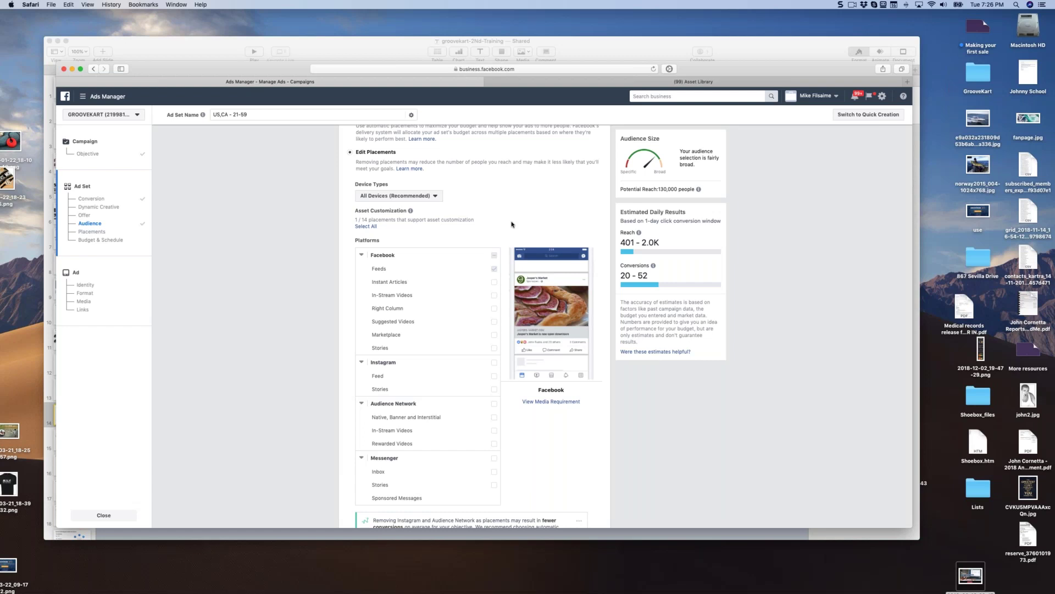
pyautogui.scroll(-8, 511, 224)
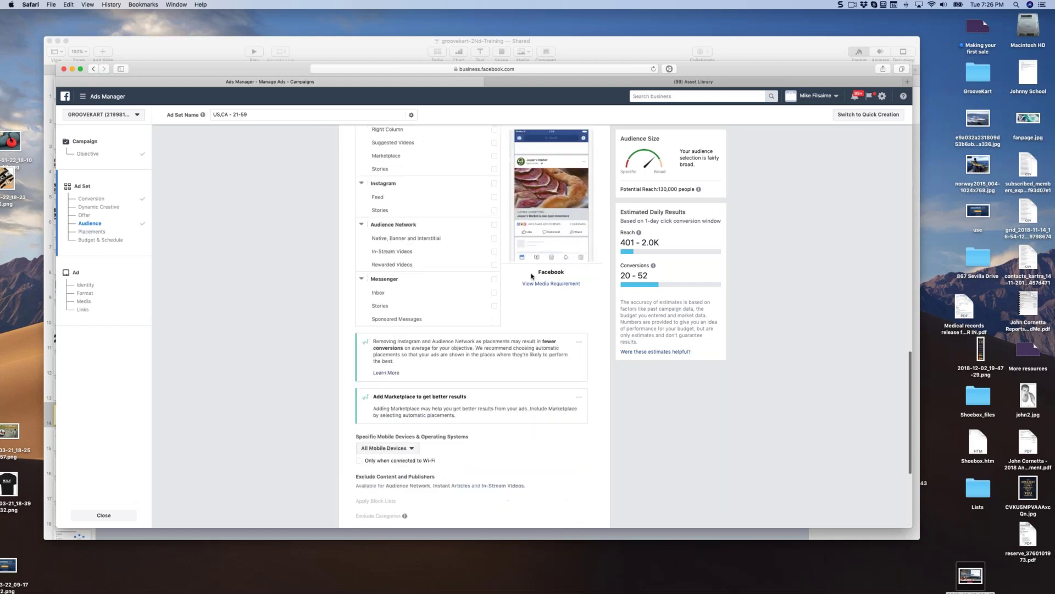
pyautogui.scroll(-2, 476, 370)
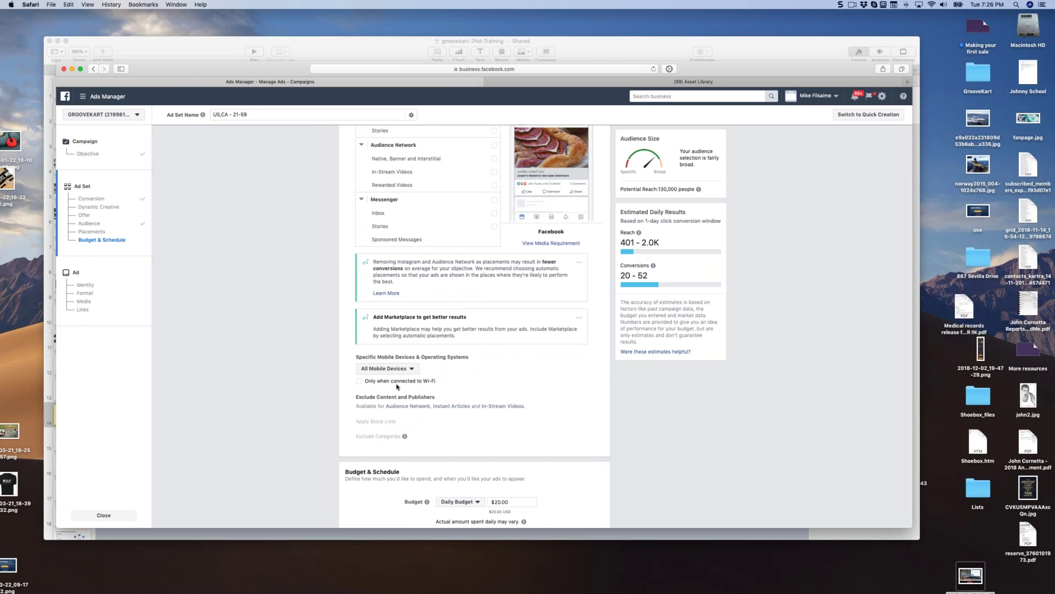
pyautogui.click(358, 382)
pyautogui.click(358, 383)
pyautogui.scroll(-2, 503, 385)
pyautogui.scroll(1, 542, 394)
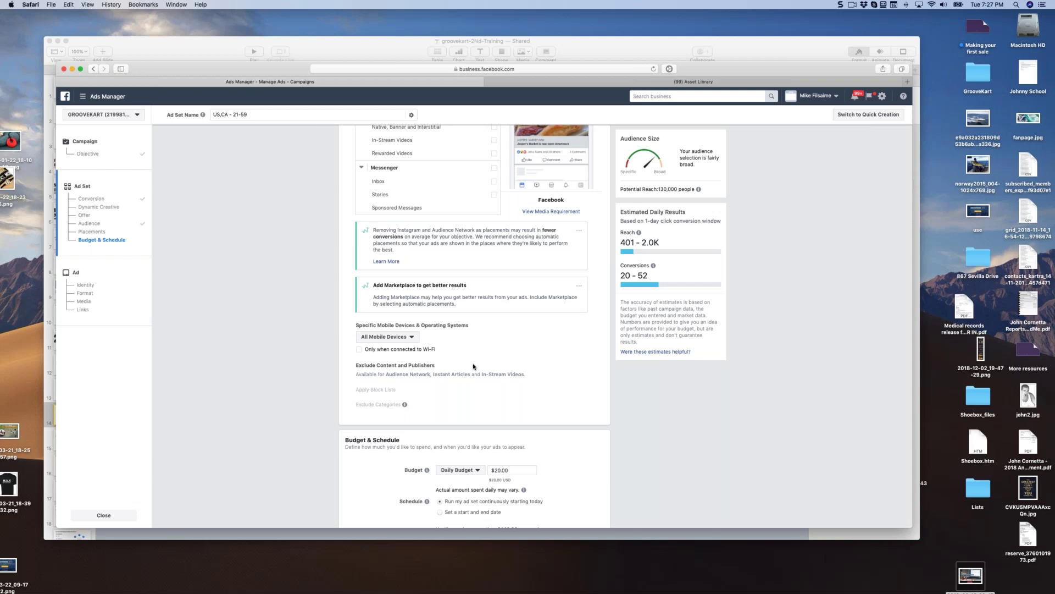
# - Show the advanced budget and schedule options and keep the budget type as Daily Budget
pyautogui.scroll(-3, 473, 367)
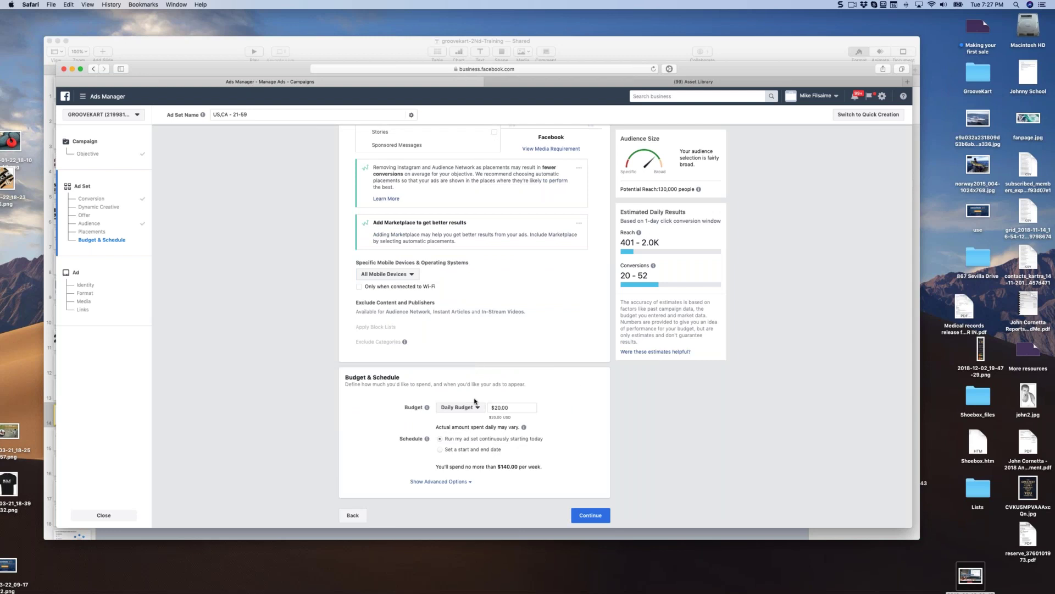
pyautogui.click(467, 482)
pyautogui.scroll(-2, 536, 434)
pyautogui.scroll(-3, 536, 435)
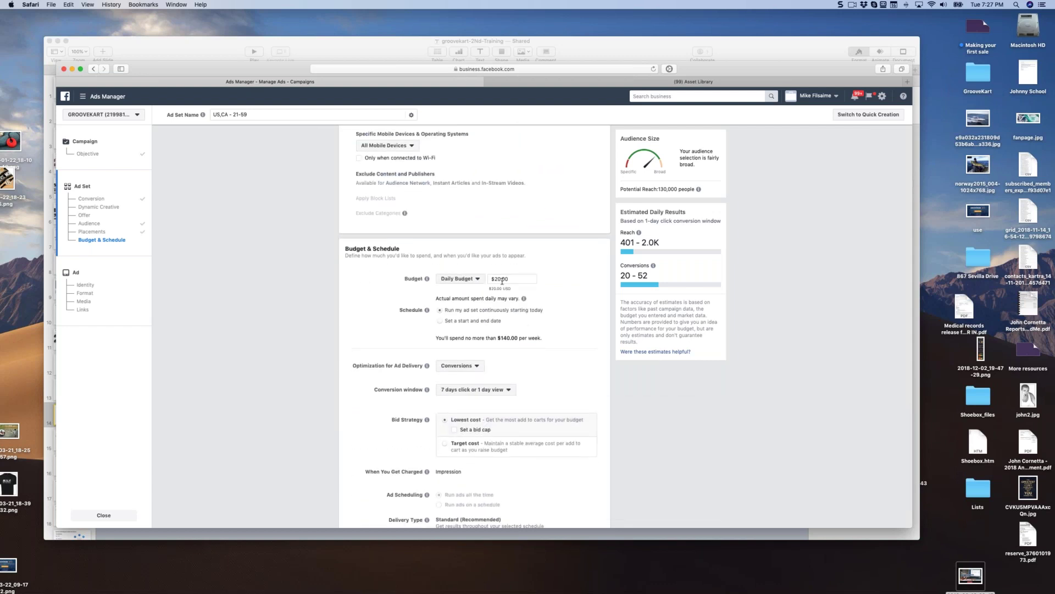
pyautogui.click(477, 279)
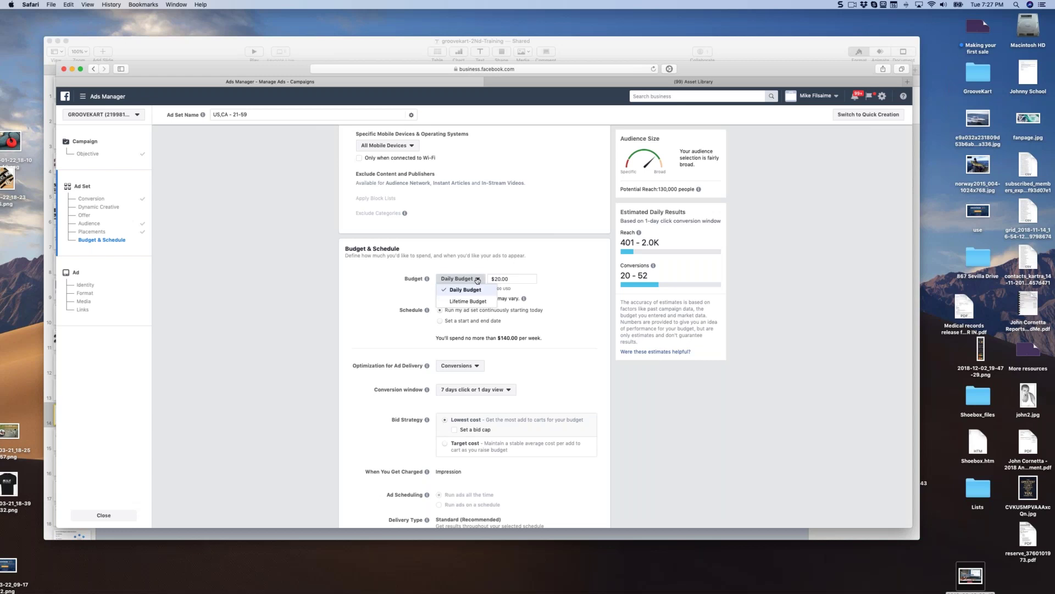
pyautogui.click(450, 290)
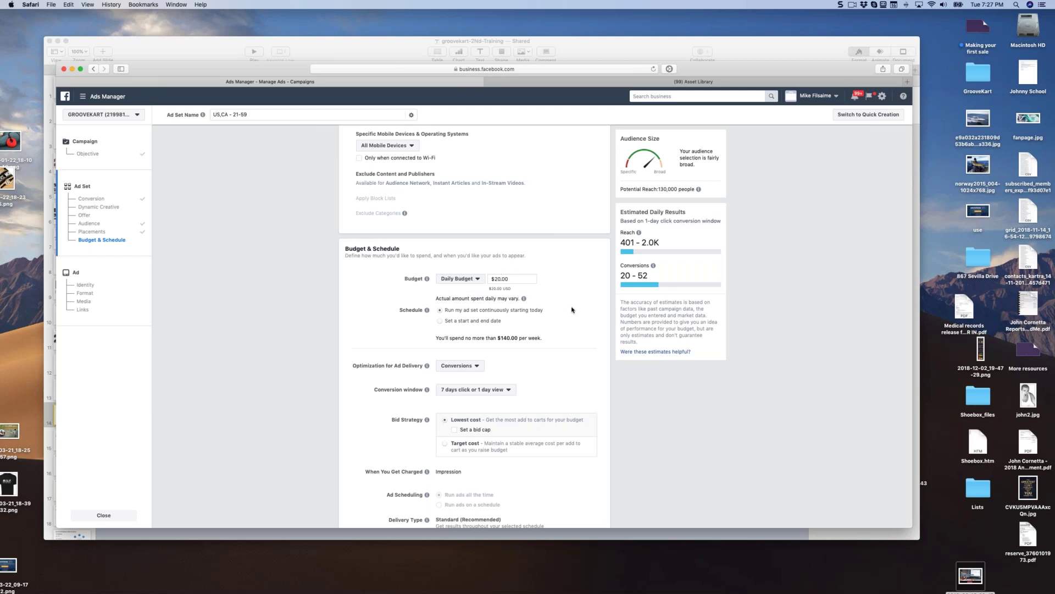
# - Check the optimization choices for ad delivery, leaving Conversions selected
pyautogui.scroll(-3, 572, 310)
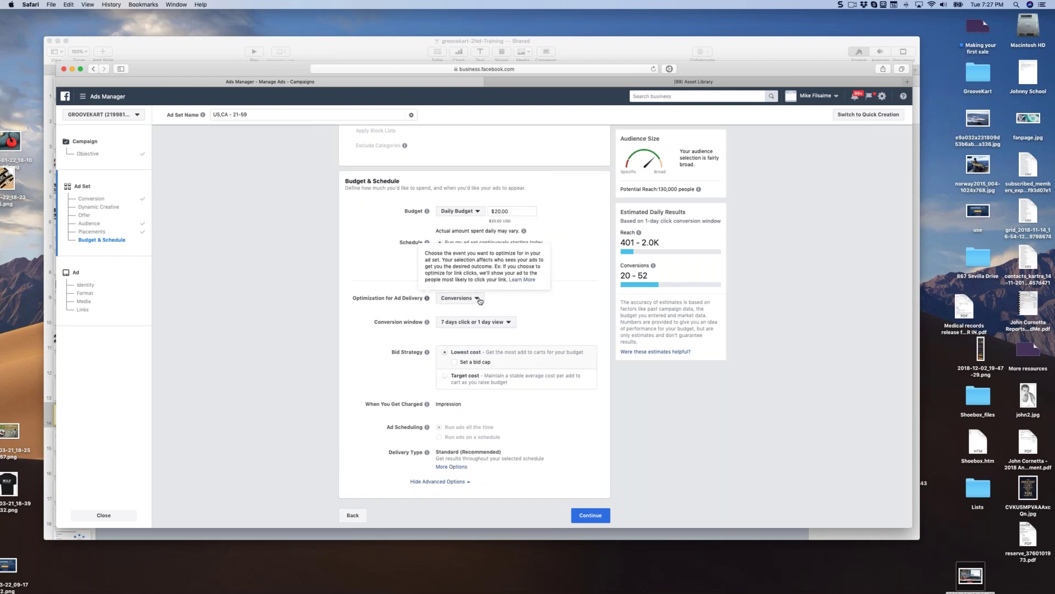
pyautogui.click(477, 298)
pyautogui.moveTo(480, 317)
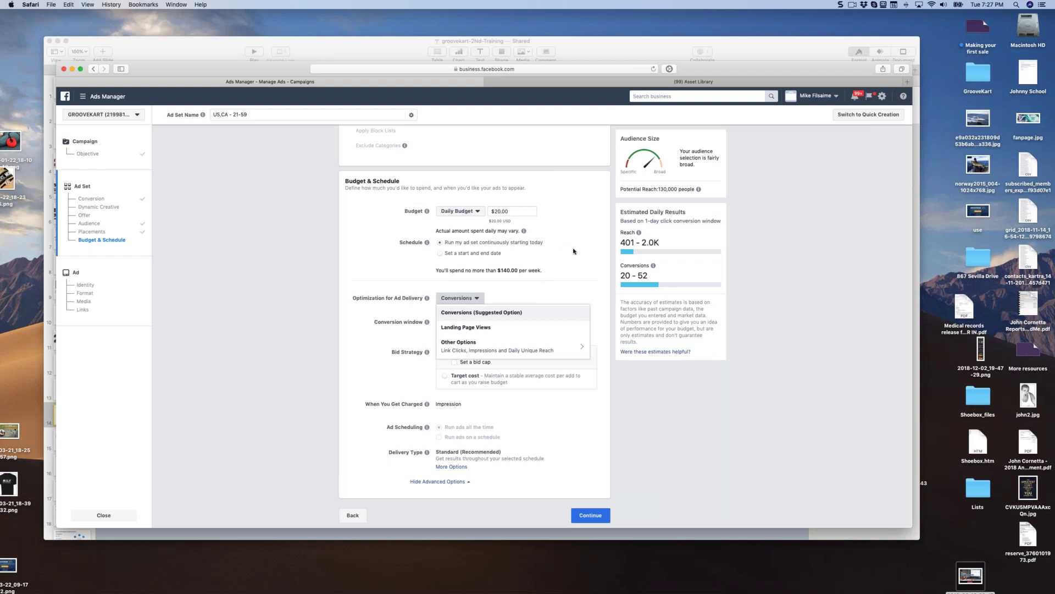
pyautogui.click(369, 262)
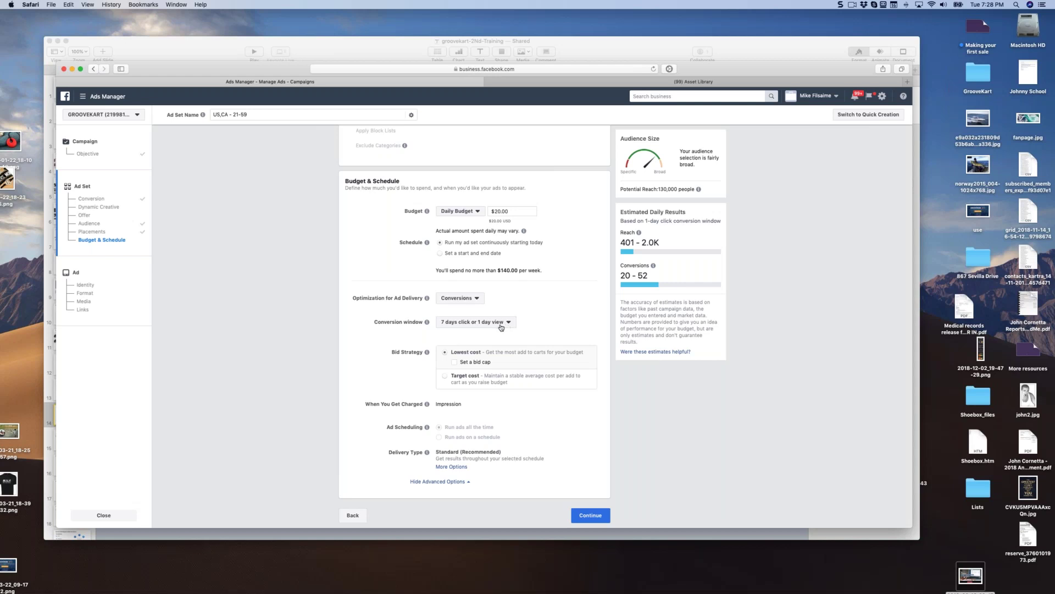
# - Choose the 7 days click or 1 day view conversion window and read the bid strategy explanations
pyautogui.moveTo(430, 325)
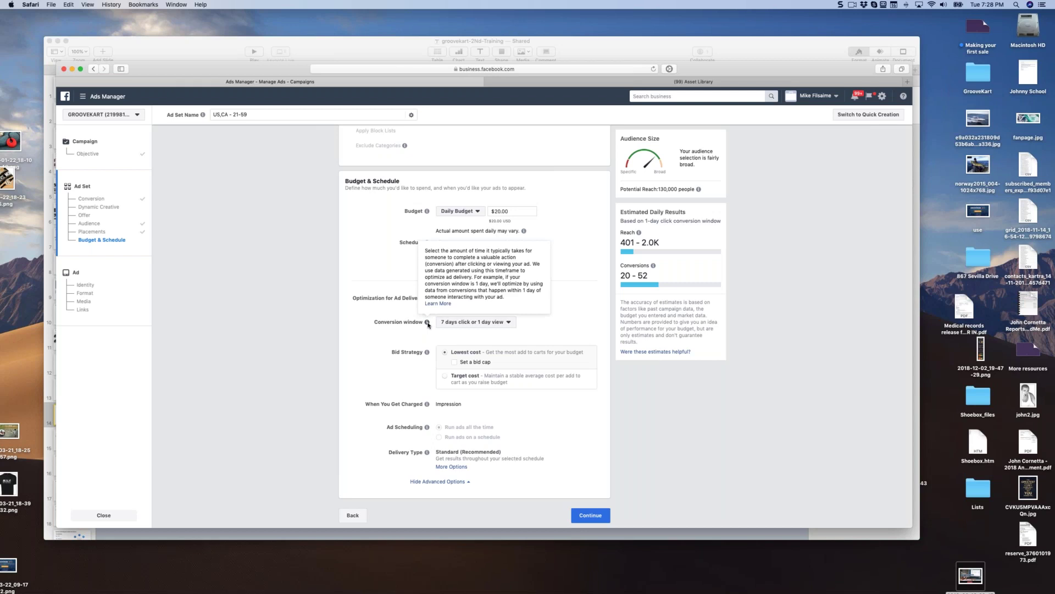
pyautogui.click(489, 322)
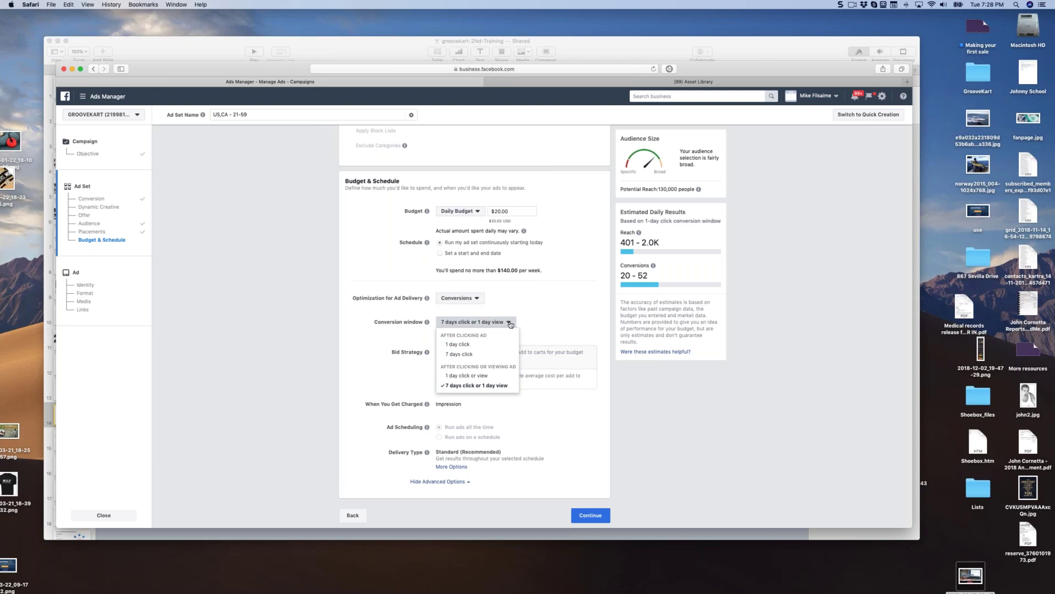
pyautogui.click(484, 386)
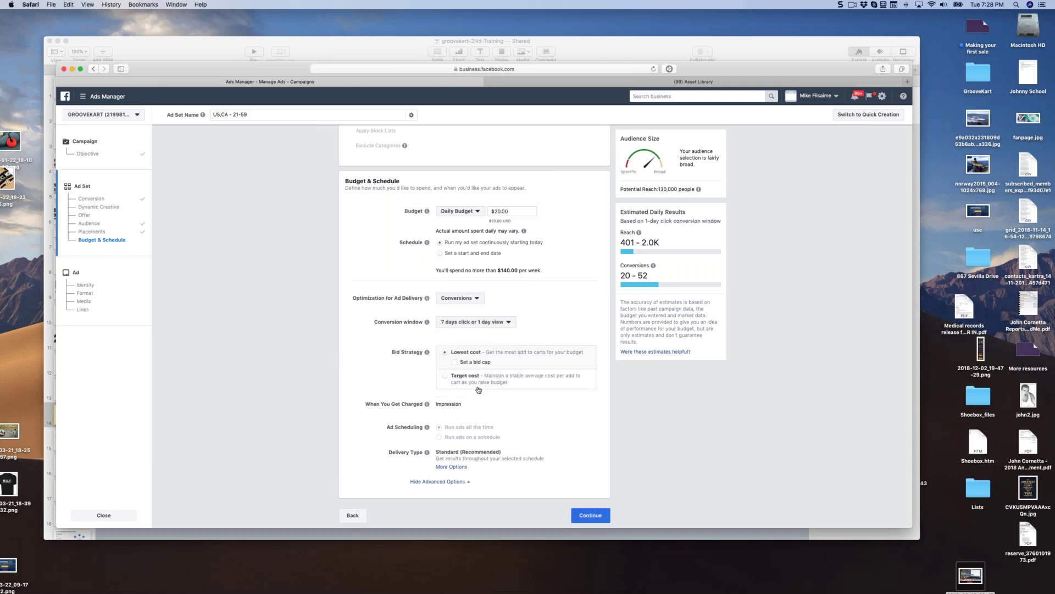
pyautogui.moveTo(528, 360)
pyautogui.moveTo(454, 362)
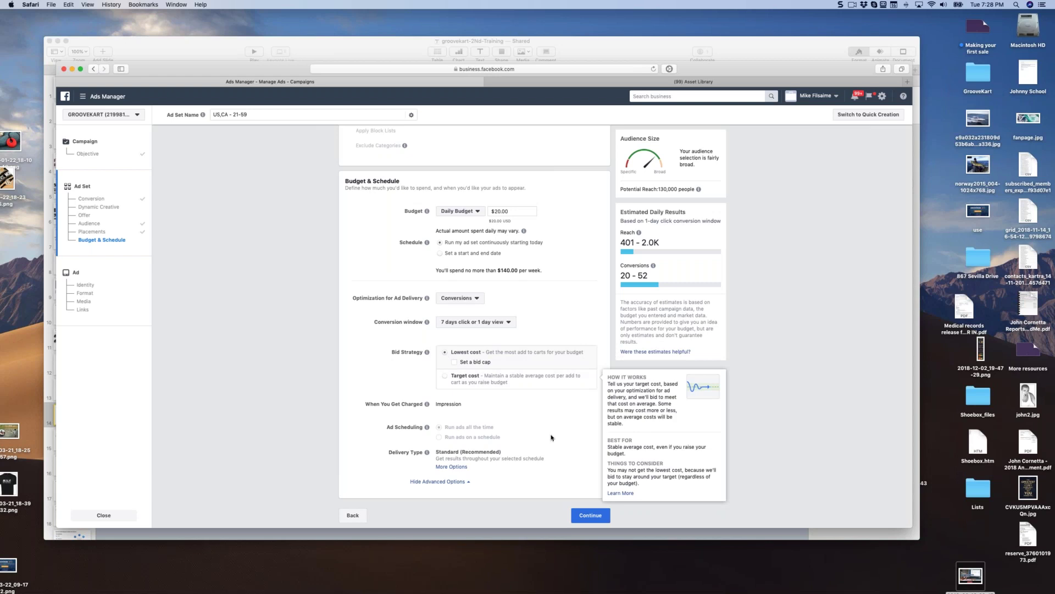
# - Review the whole ad set once more, from the audience and placements through the budget and schedule settings
pyautogui.click(592, 515)
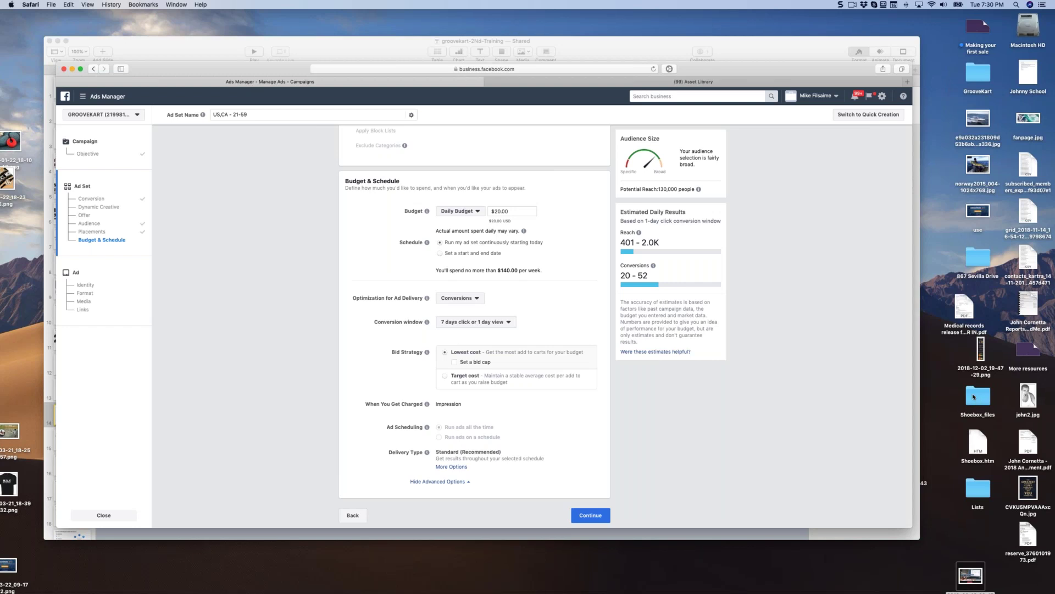
pyautogui.click(970, 406)
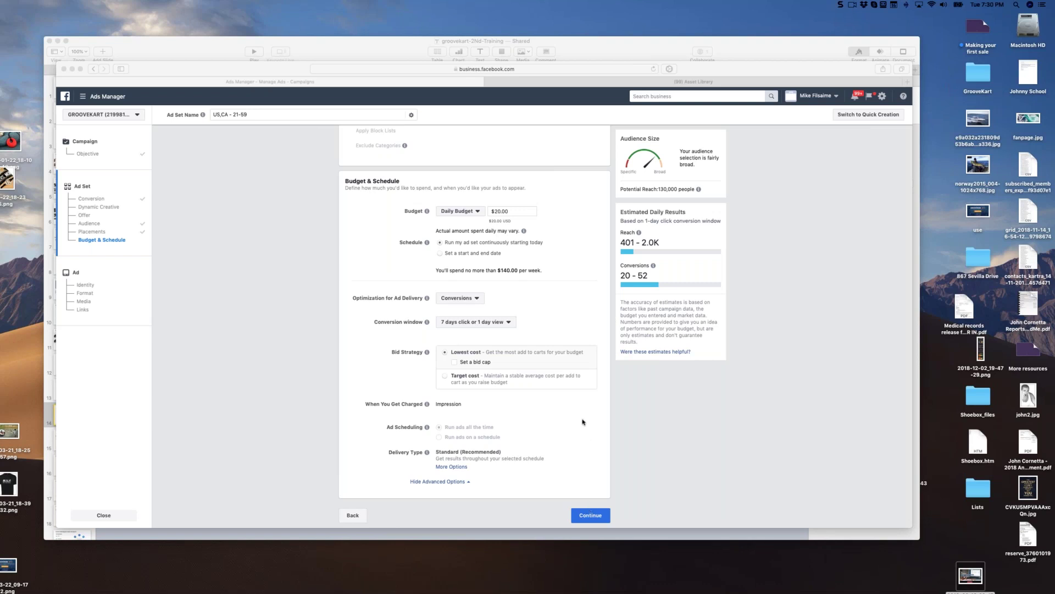
pyautogui.scroll(10, 584, 419)
pyautogui.scroll(-6, 486, 345)
pyautogui.scroll(-3, 486, 345)
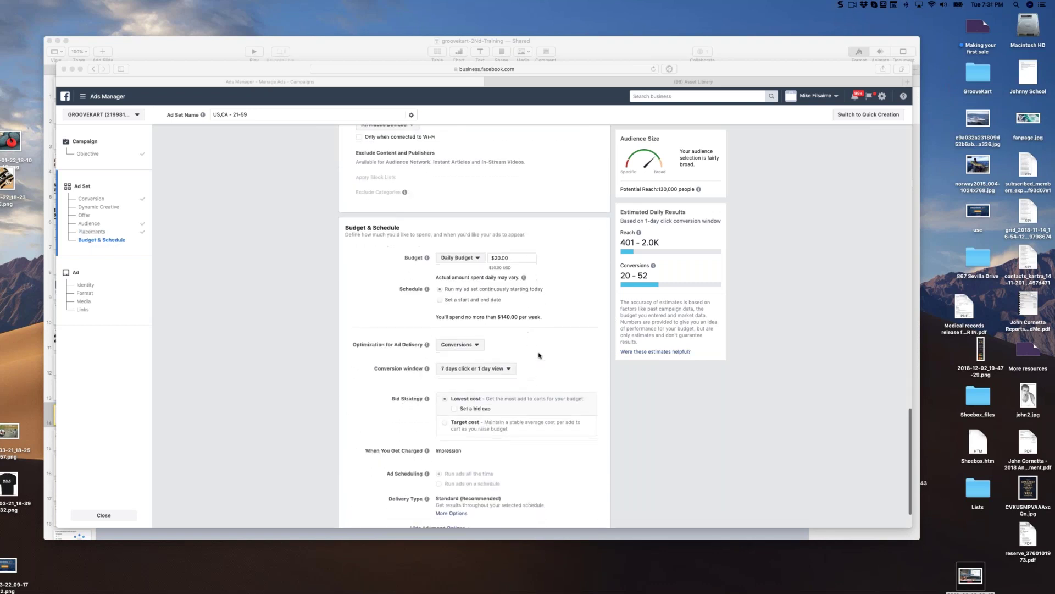
pyautogui.scroll(6, 536, 352)
pyautogui.scroll(5, 425, 326)
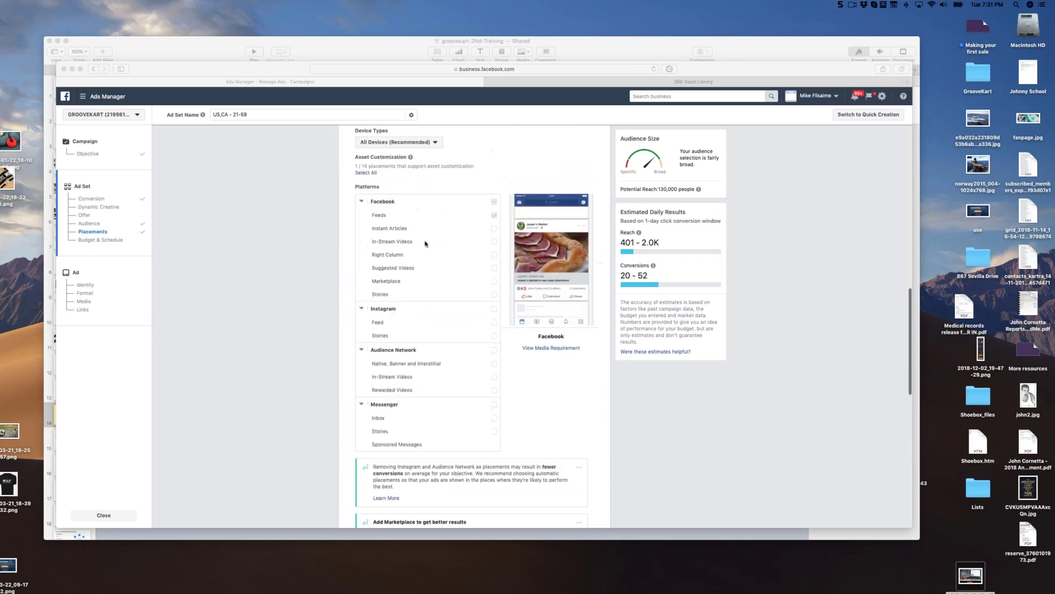
pyautogui.scroll(2, 457, 219)
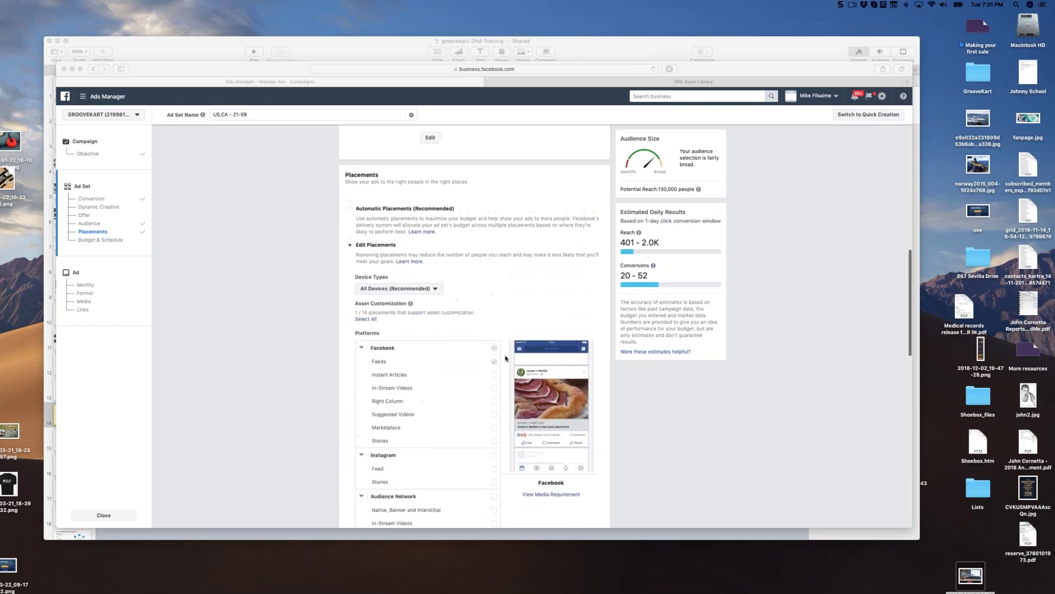
pyautogui.scroll(8, 536, 252)
pyautogui.scroll(-15, 536, 252)
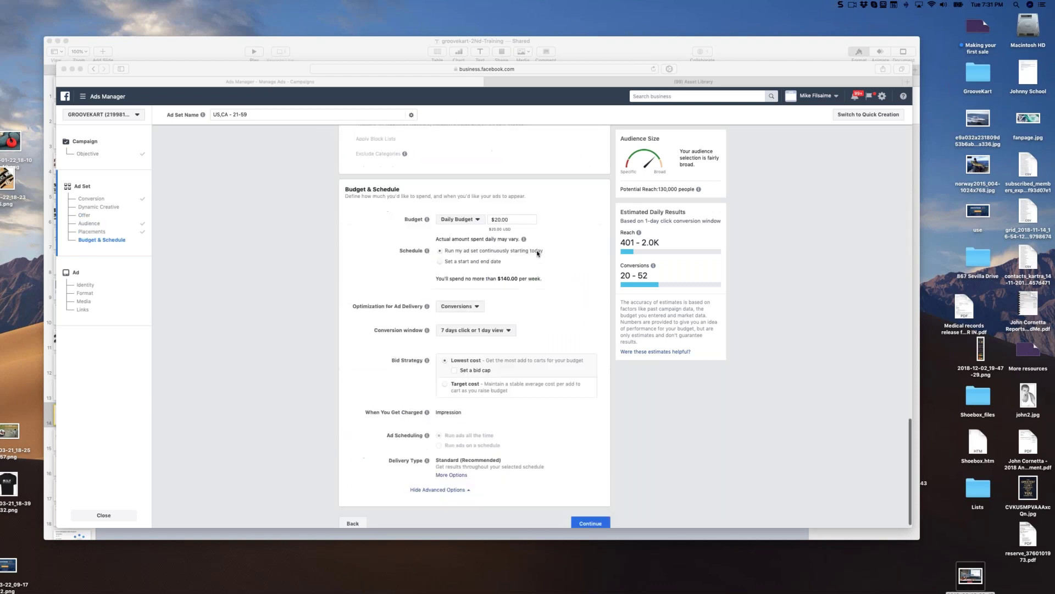
# - Continue to the ad setup and look through the Facebook Pages available for the ad's identity
pyautogui.click(586, 518)
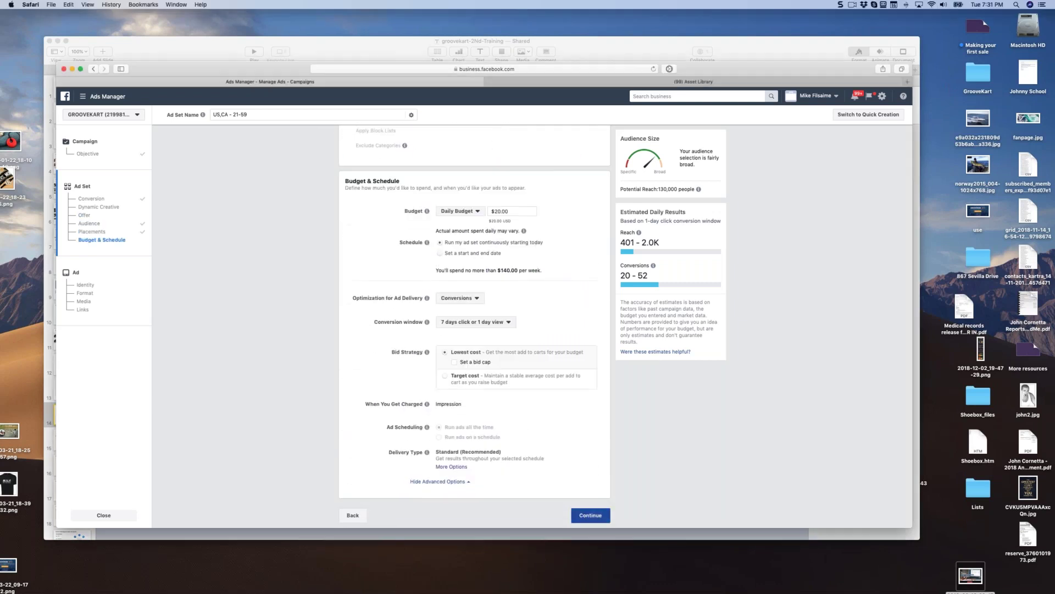
pyautogui.click(589, 518)
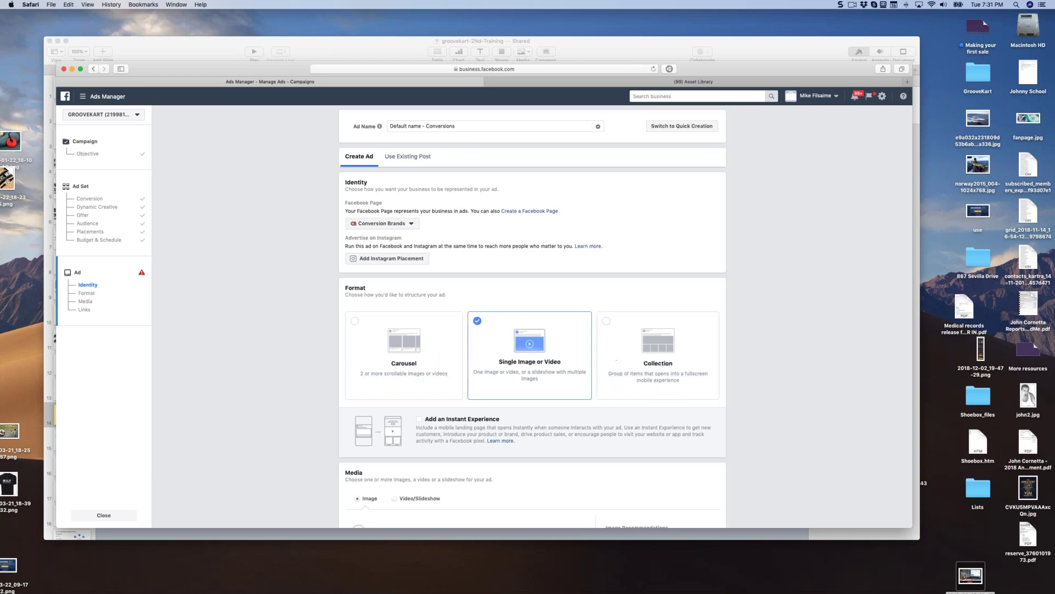
pyautogui.click(409, 225)
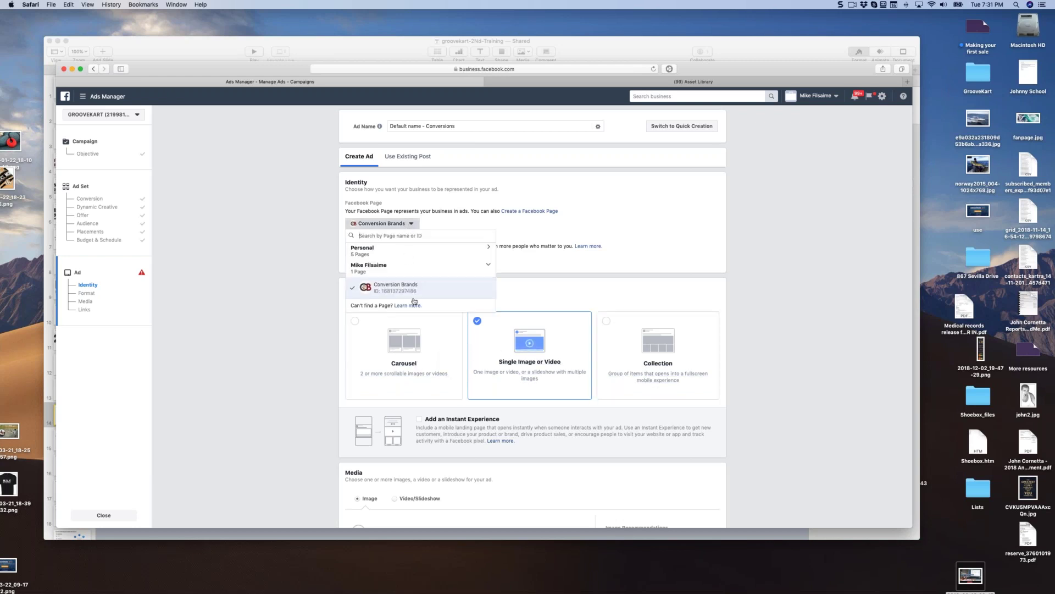
pyautogui.click(487, 249)
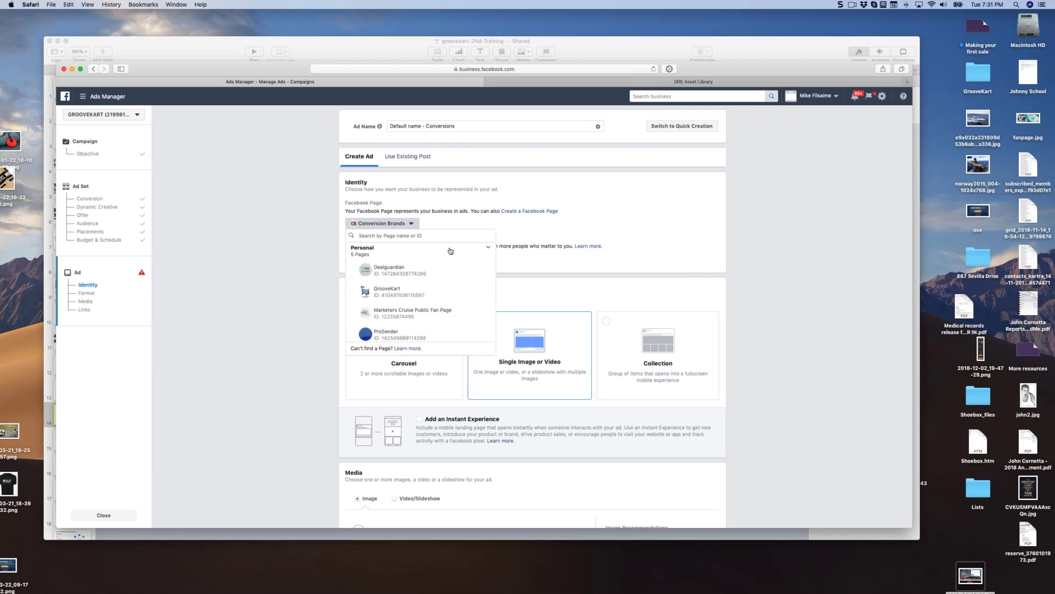
pyautogui.scroll(-1, 394, 297)
pyautogui.scroll(1, 399, 295)
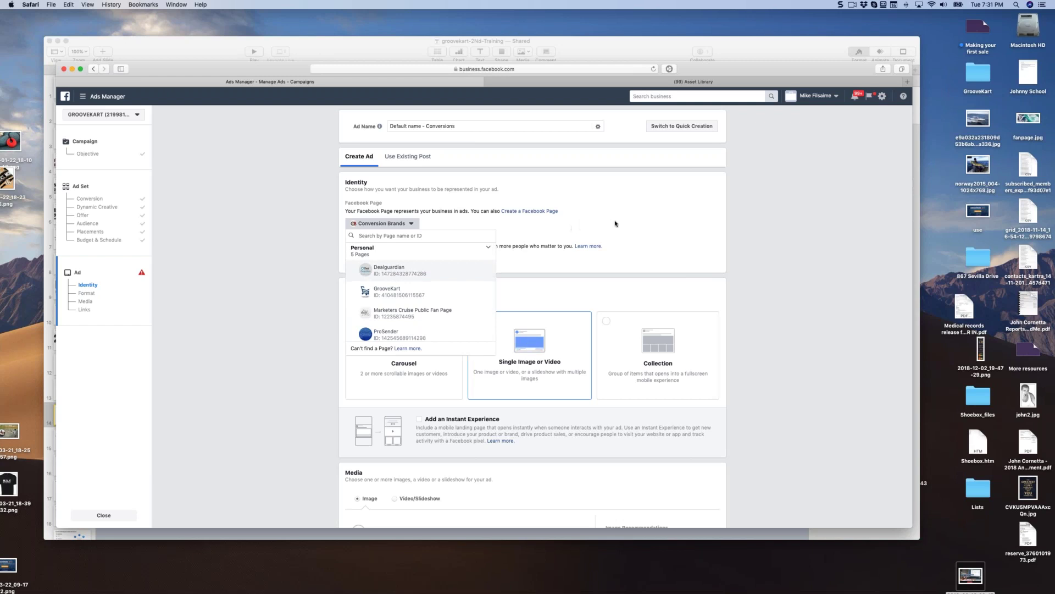
# - Examine the new ad's format, media and links sections, including the text, website URL, headline and call-to-action fields
pyautogui.scroll(-6, 624, 247)
pyautogui.scroll(-3, 616, 274)
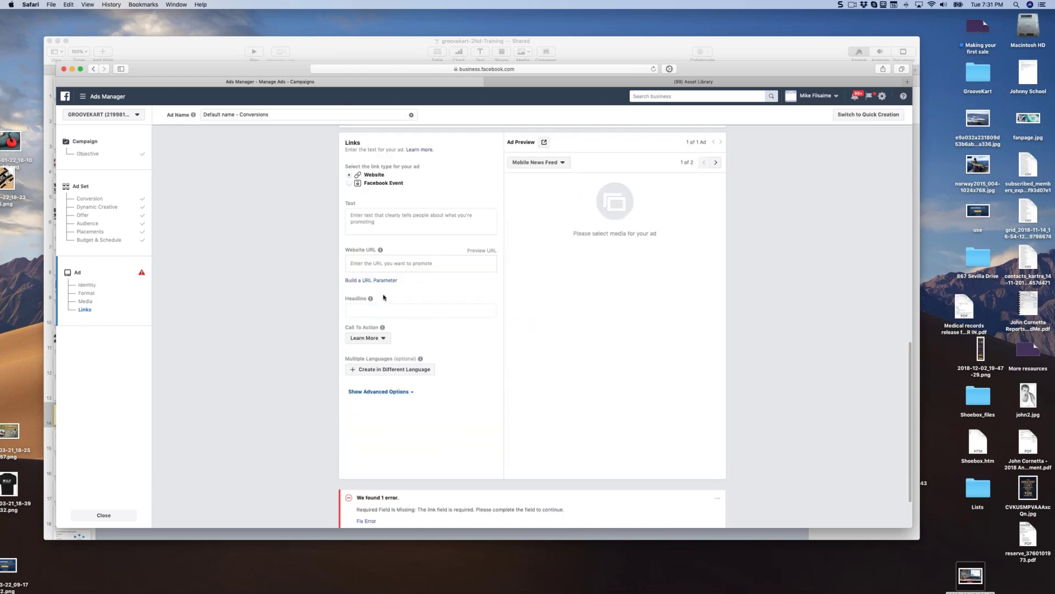
pyautogui.scroll(10, 429, 308)
pyautogui.scroll(-8, 841, 456)
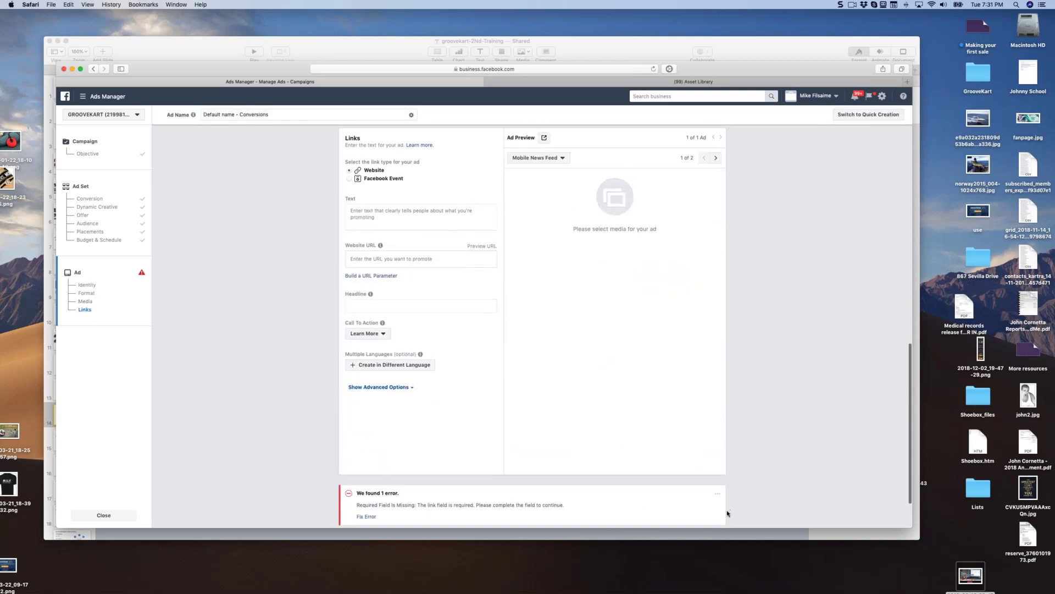
pyautogui.scroll(8, 753, 438)
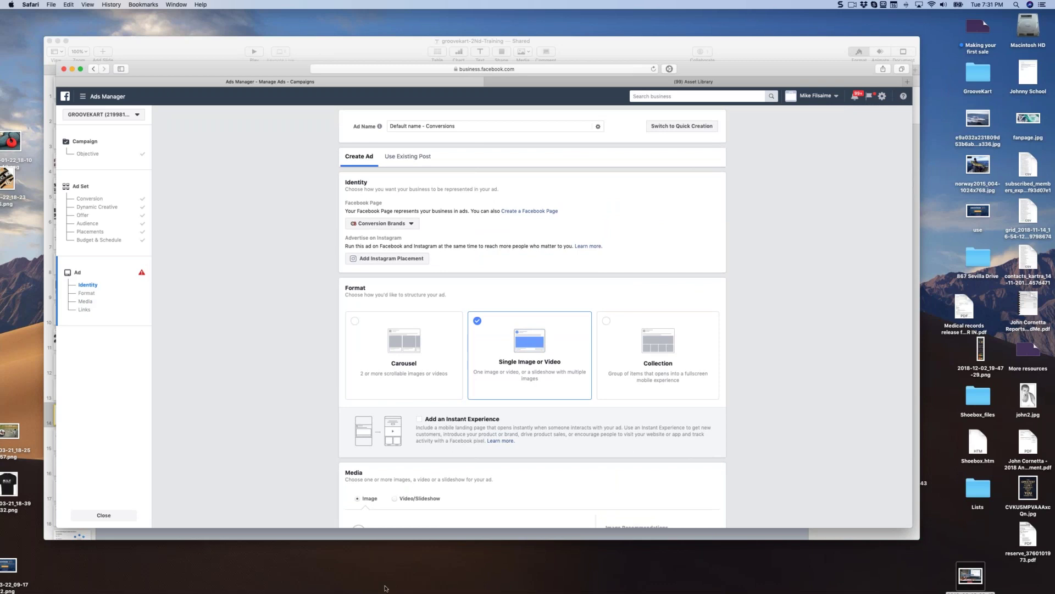
# - Switch to Keynote, play the slideshow from the LIVE DEMO slide and advance to the "Optimize Ads (In Face Book - Before The Clicks)" slide
pyautogui.moveTo(510, 592)
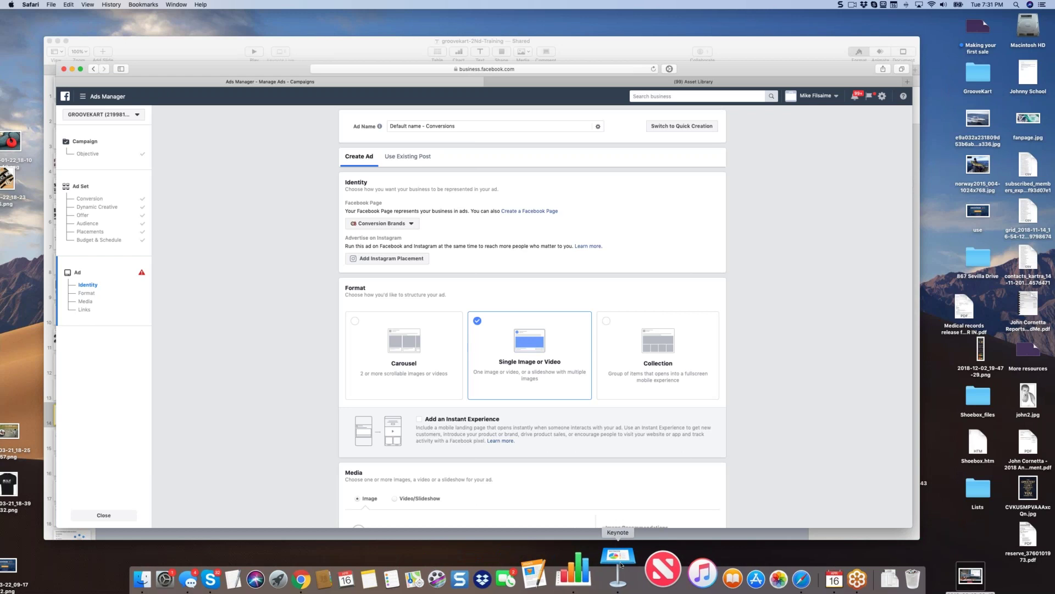
pyautogui.click(621, 564)
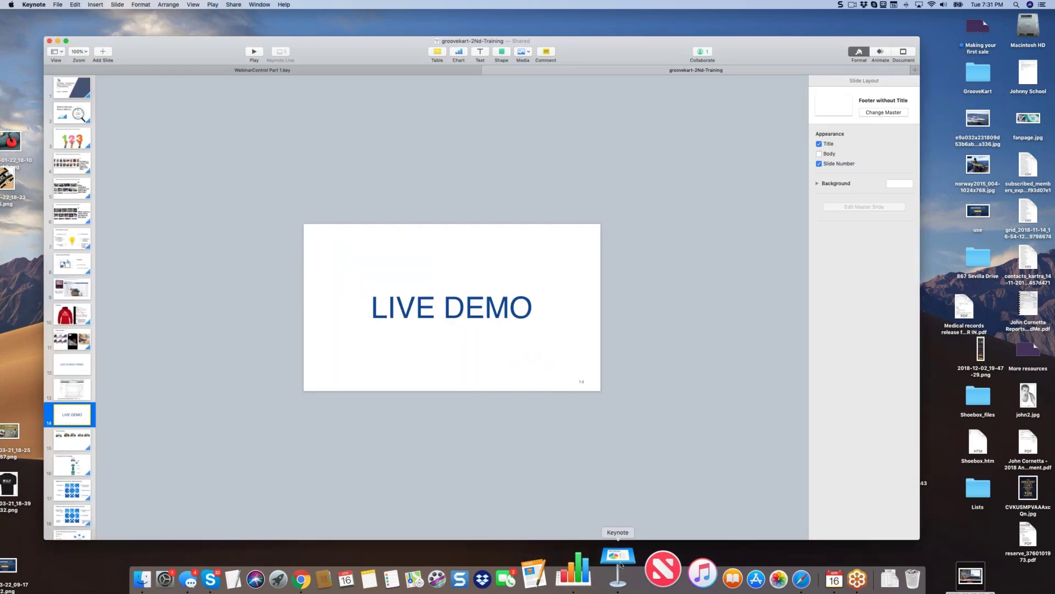
pyautogui.click(254, 51)
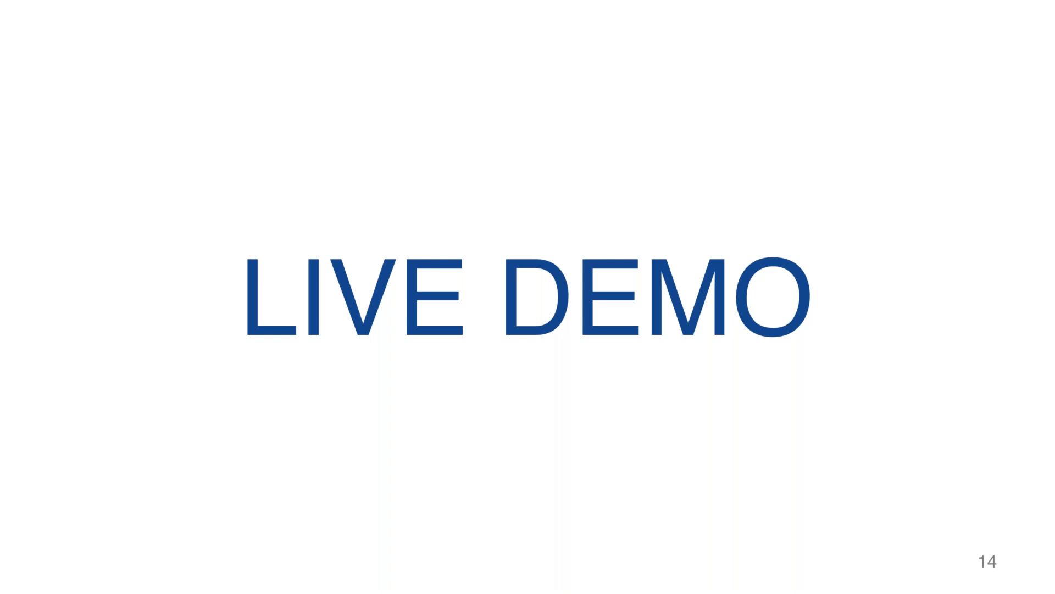
pyautogui.press('Right')
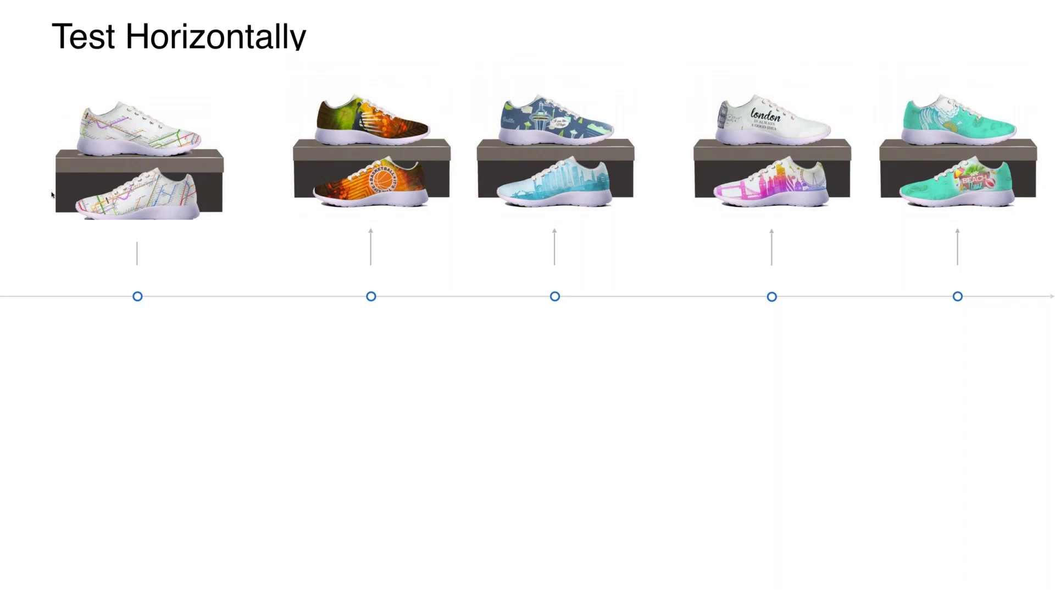
pyautogui.press('Right')
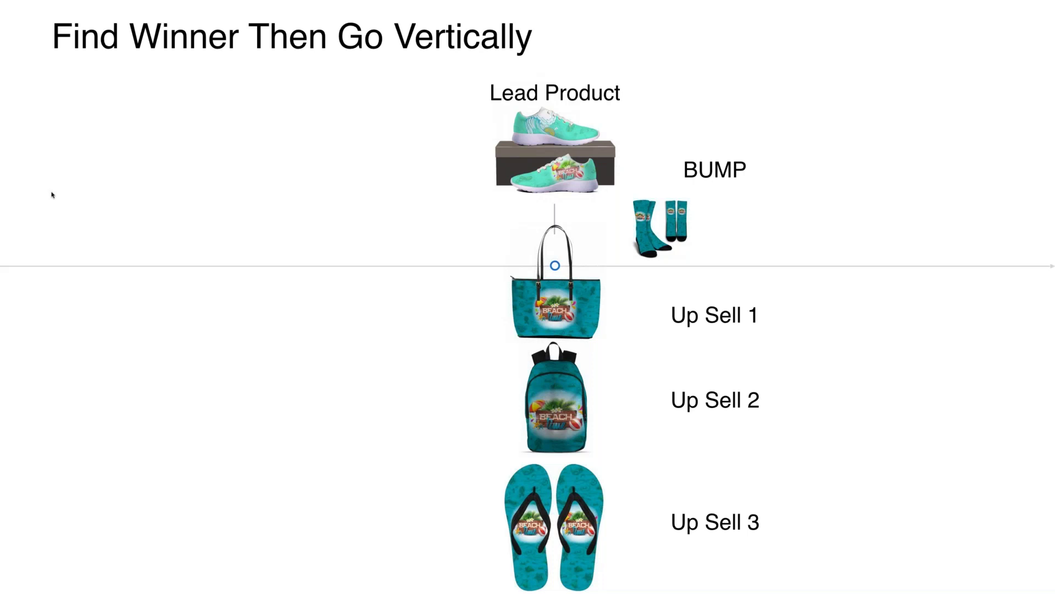
pyautogui.press('Right')
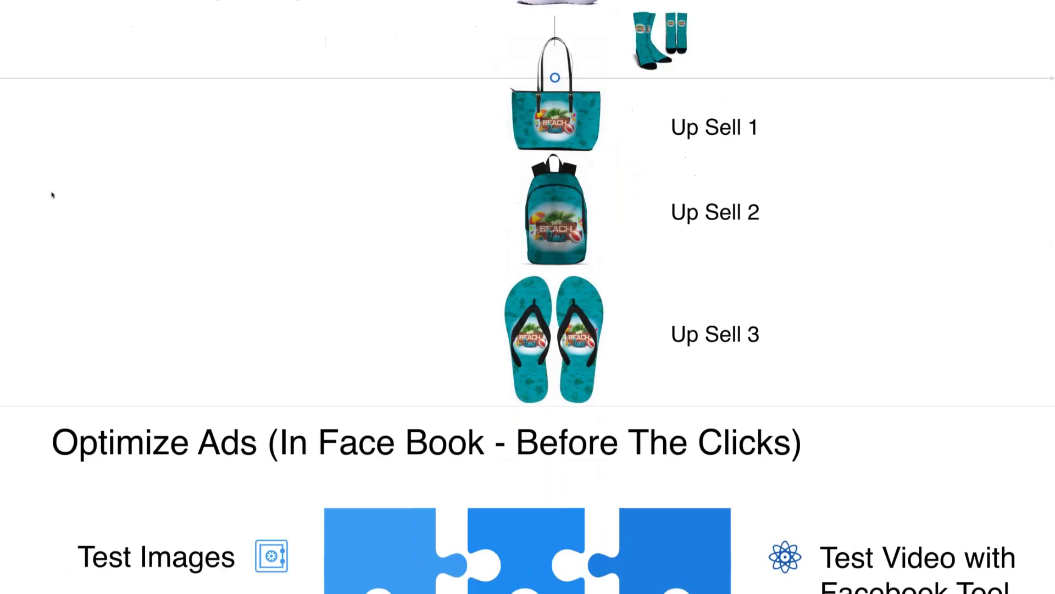